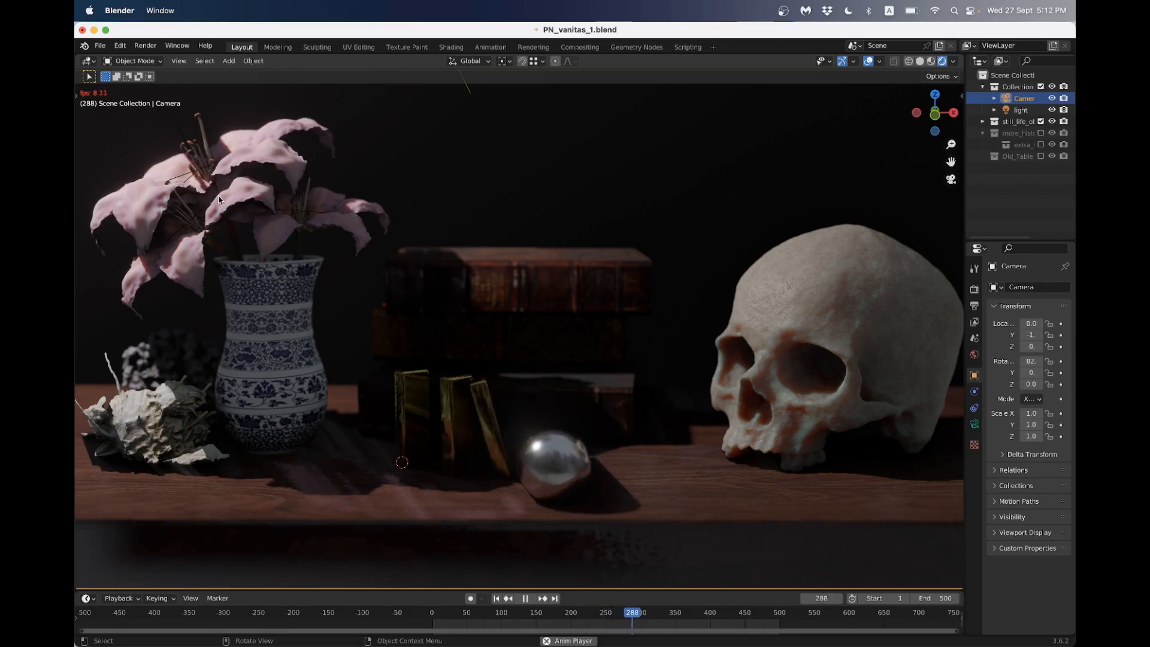
Stop the animation playback in a close view of the lilies and return to frame 1
key(KP_0)
scroll(276, 225, up, 4)
shift+middle_drag(276, 225, 481, 304)
scroll(350, 235, up, 4)
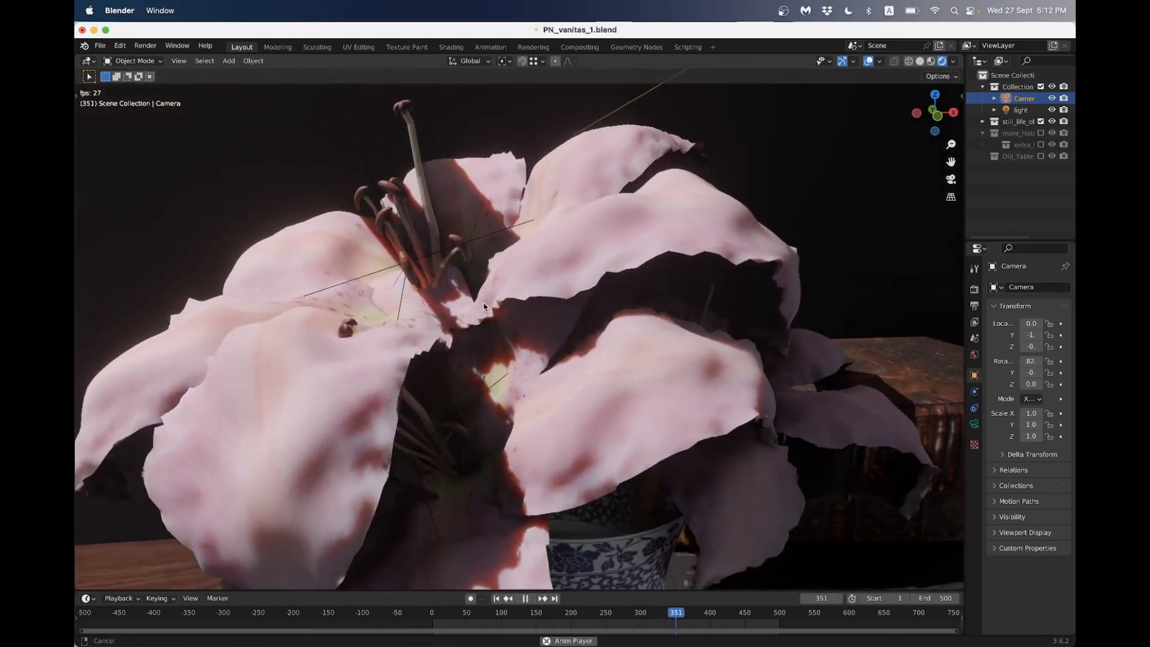
scroll(481, 304, down, 2)
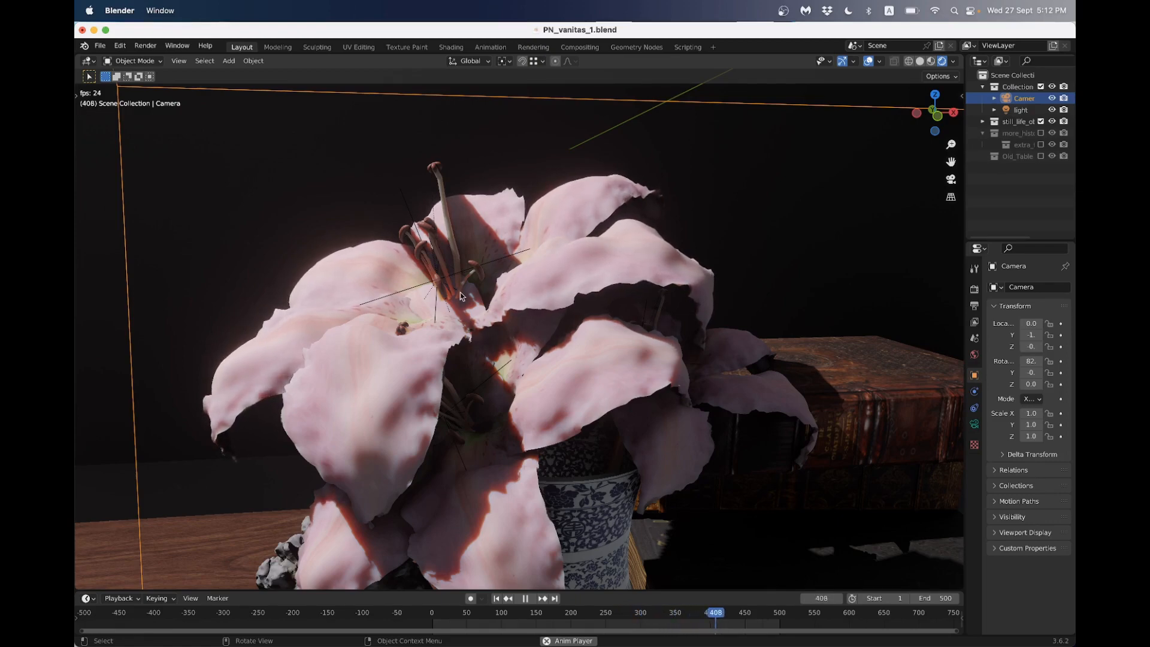
key(space)
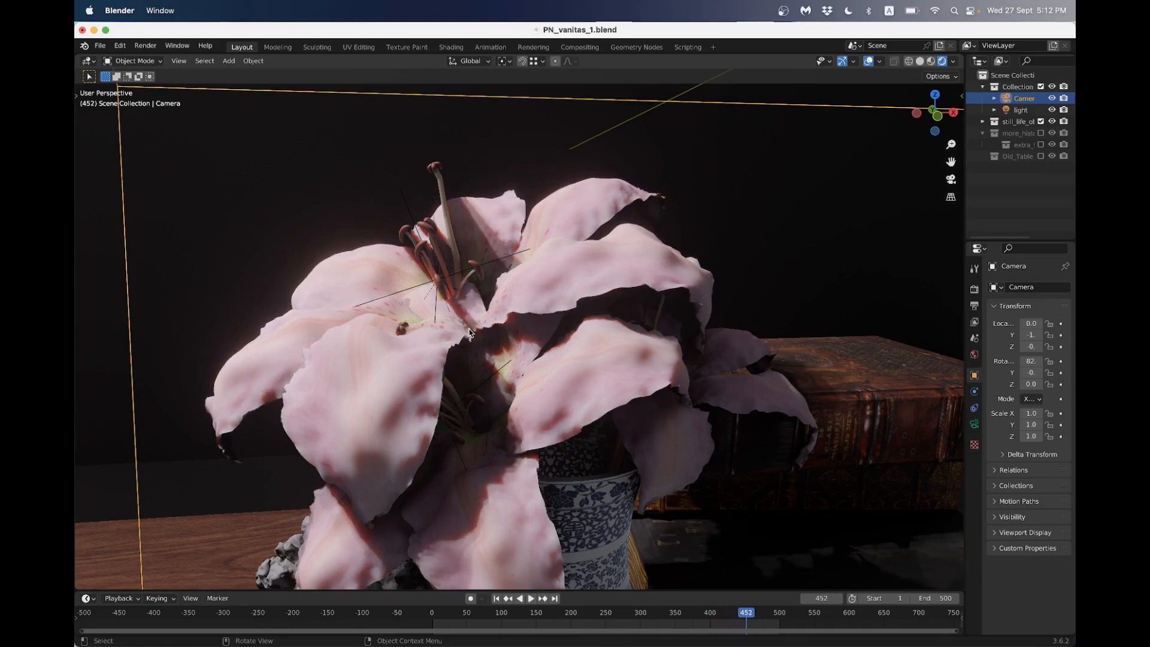
key(shift+Left)
scroll(467, 365, down, 3)
scroll(465, 365, down, 4)
middle_drag(465, 365, 435, 323)
scroll(428, 350, up, 5)
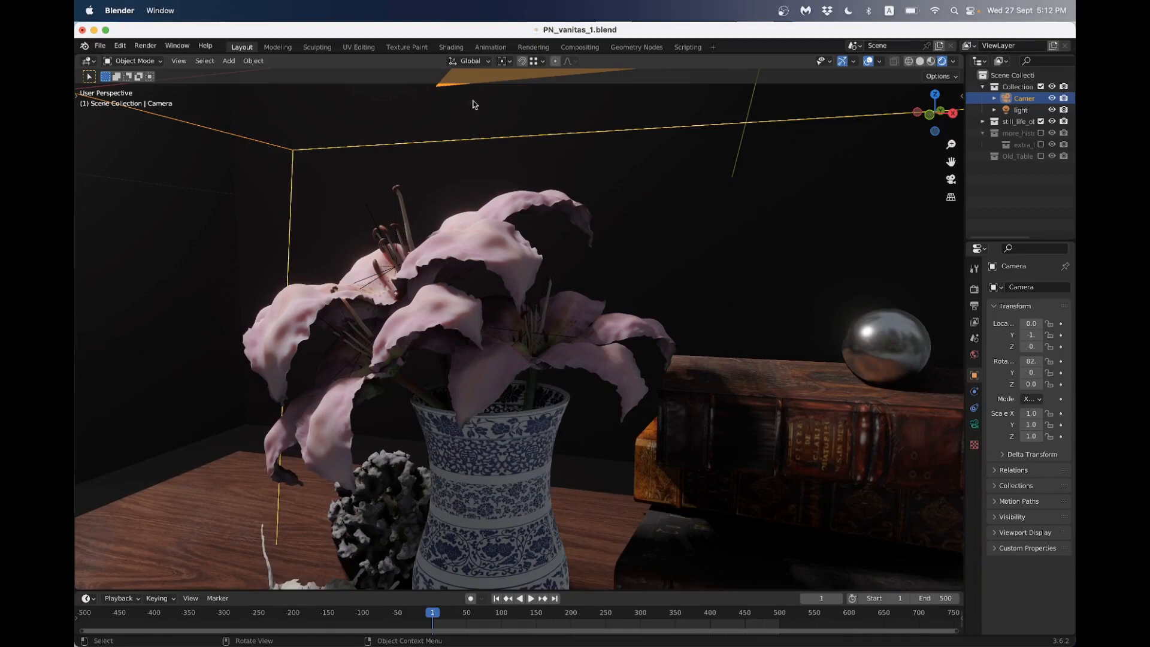
Switch to the Animation workspace and frame the lilies closely in both 3D viewports
click(491, 47)
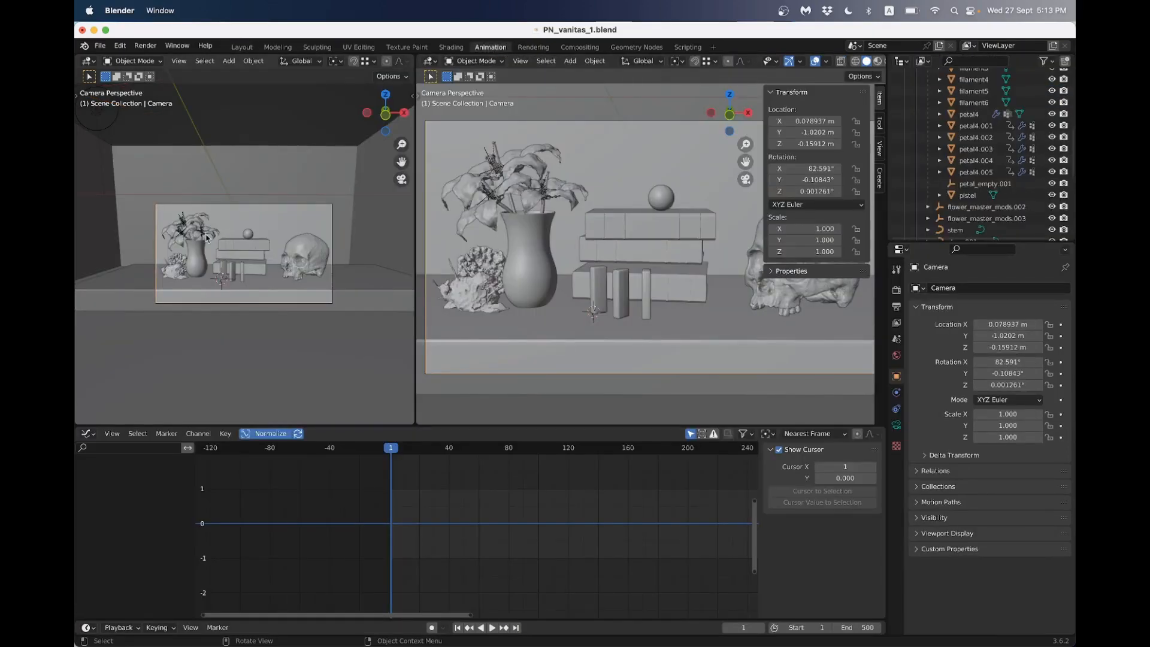
scroll(207, 238, up, 8)
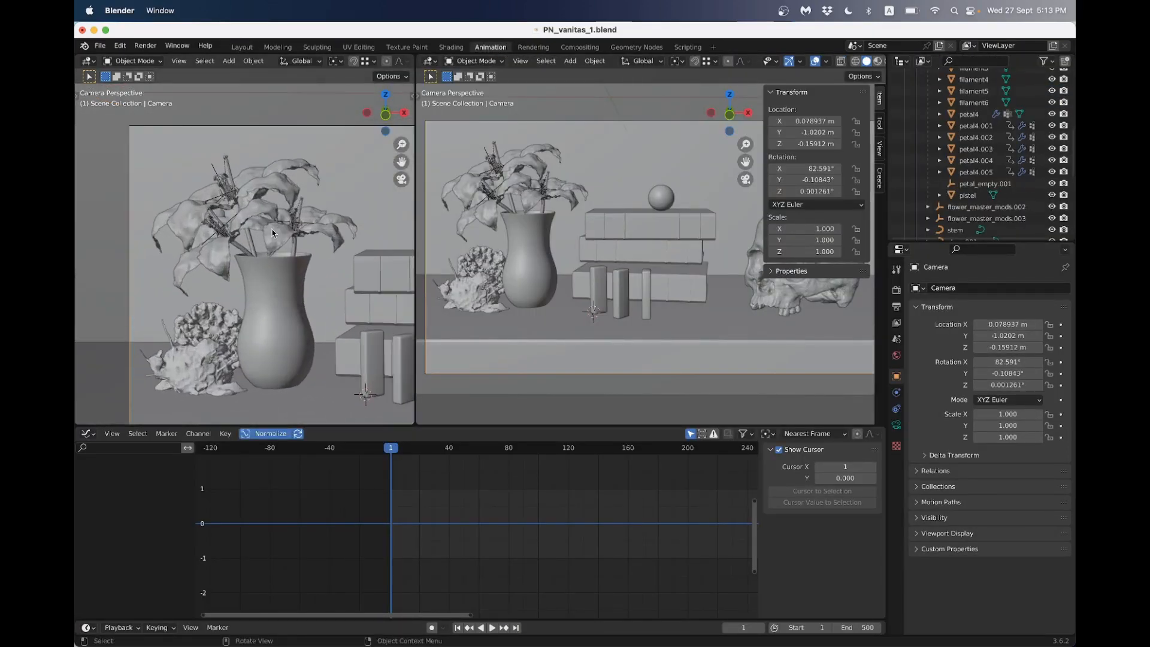
scroll(272, 234, up, 6)
middle_drag(491, 210, 523, 187)
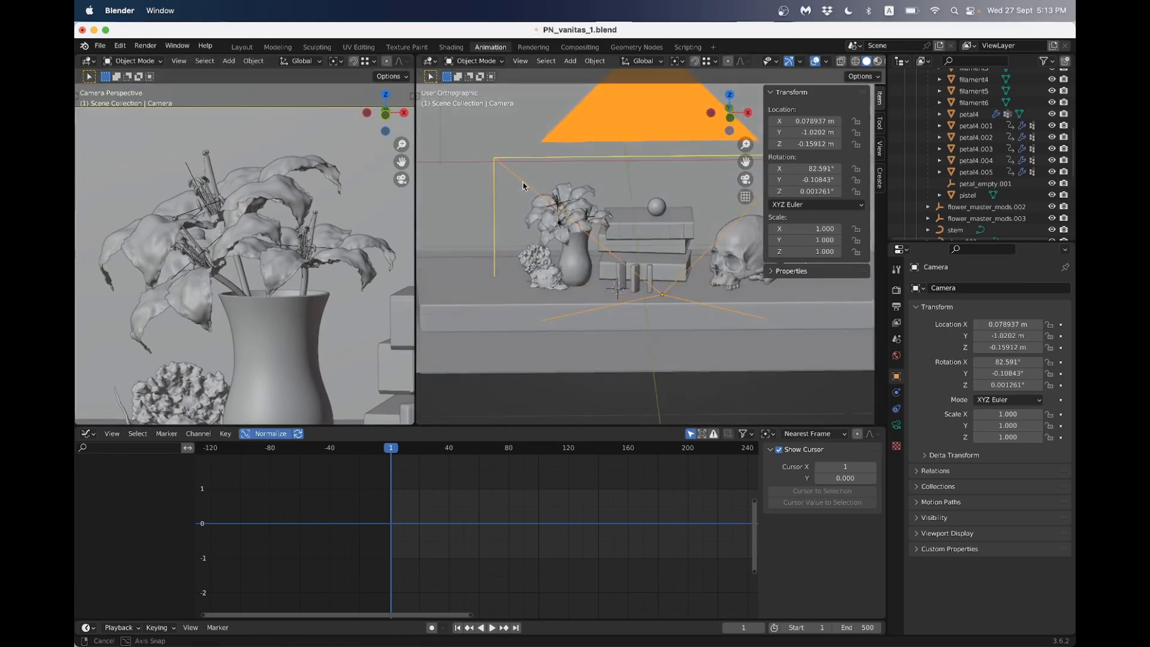
scroll(523, 187, up, 8)
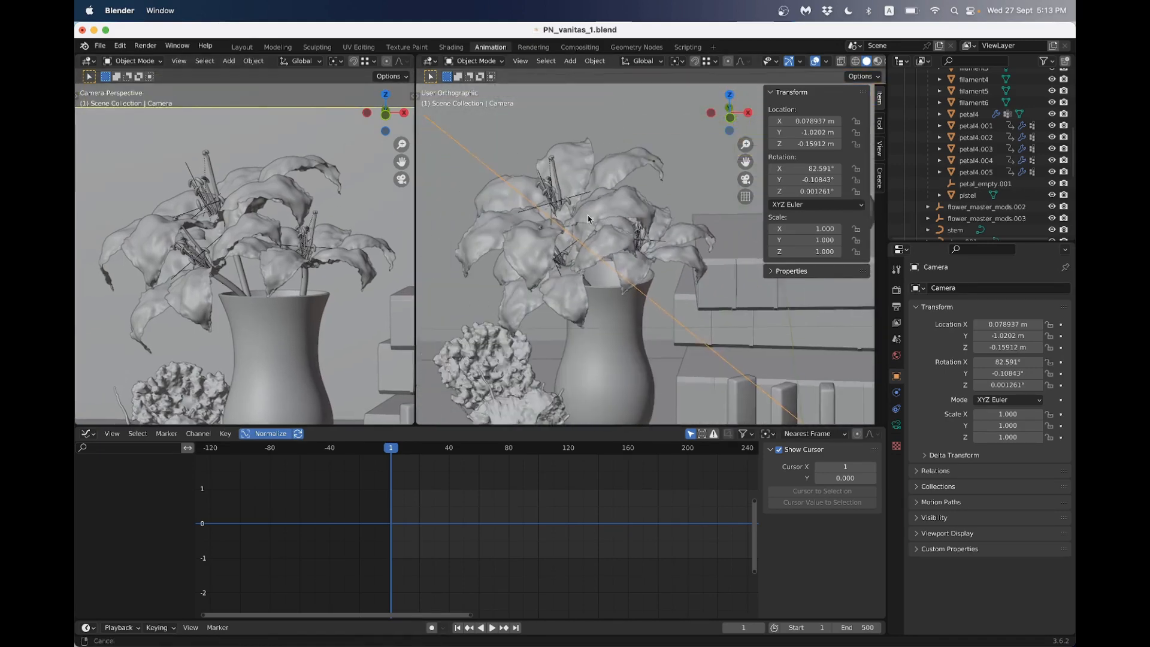
scroll(588, 219, up, 4)
Show the lilies in Material Preview shading in the larger 3D viewport
key(z)
click(551, 309)
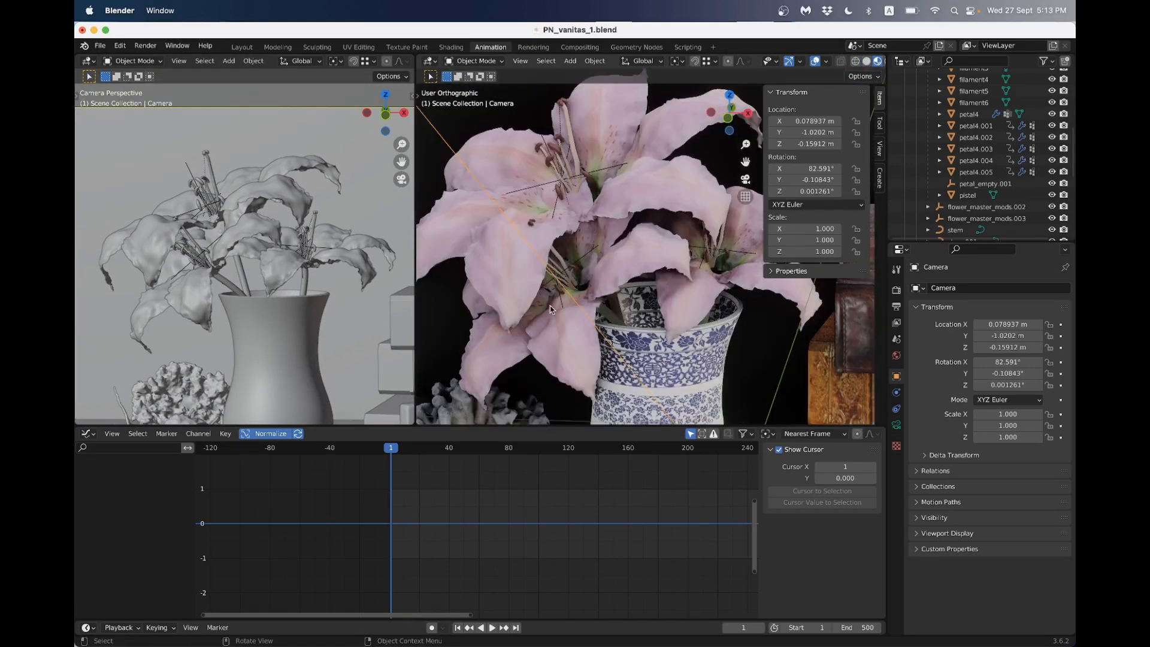
shift+middle_drag(543, 233, 584, 230)
key(z)
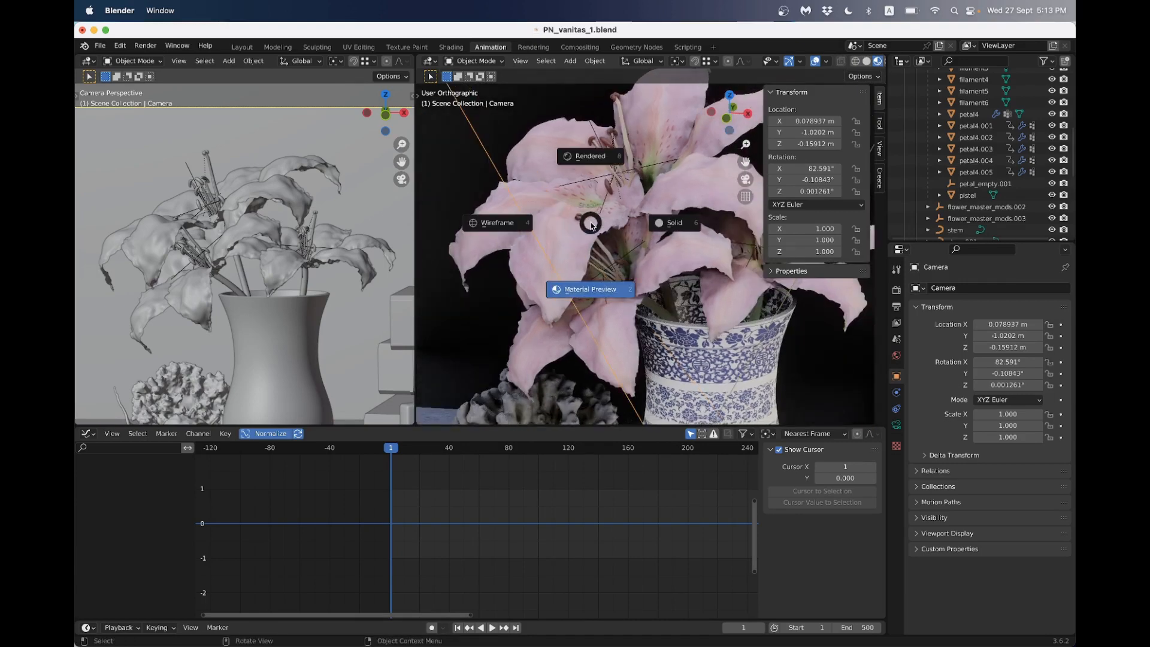
click(589, 290)
scroll(589, 290, up, 4)
scroll(941, 142, up, 3)
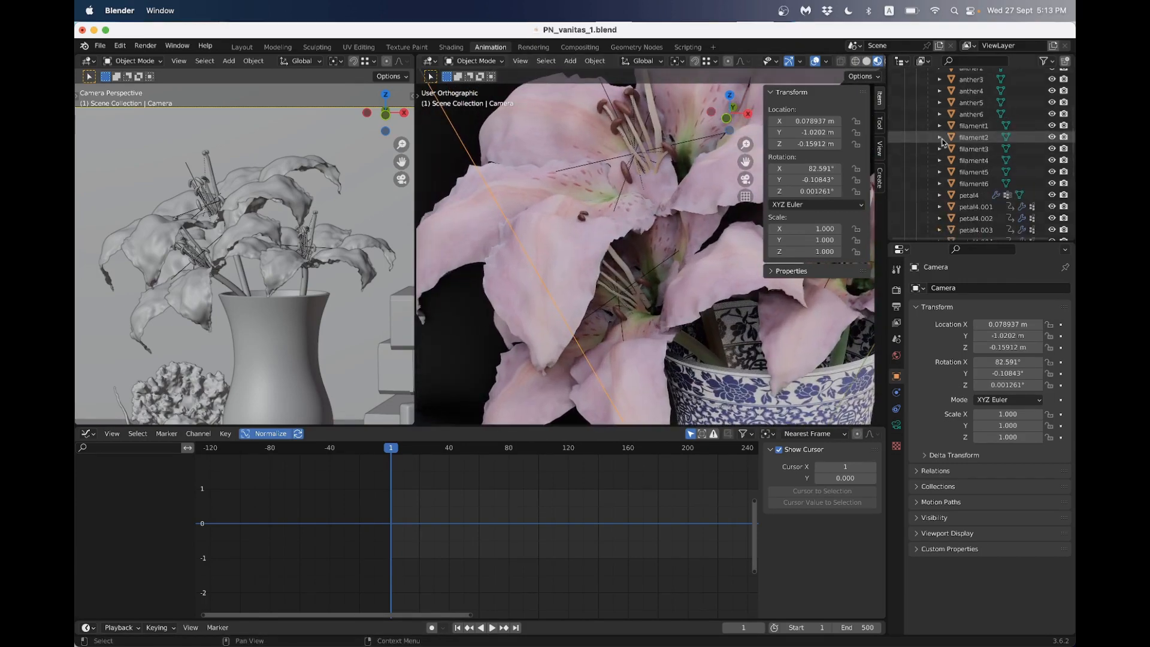
Hide the camera from the viewports and select the large front petal, petal4
scroll(942, 141, up, 5)
click(1051, 99)
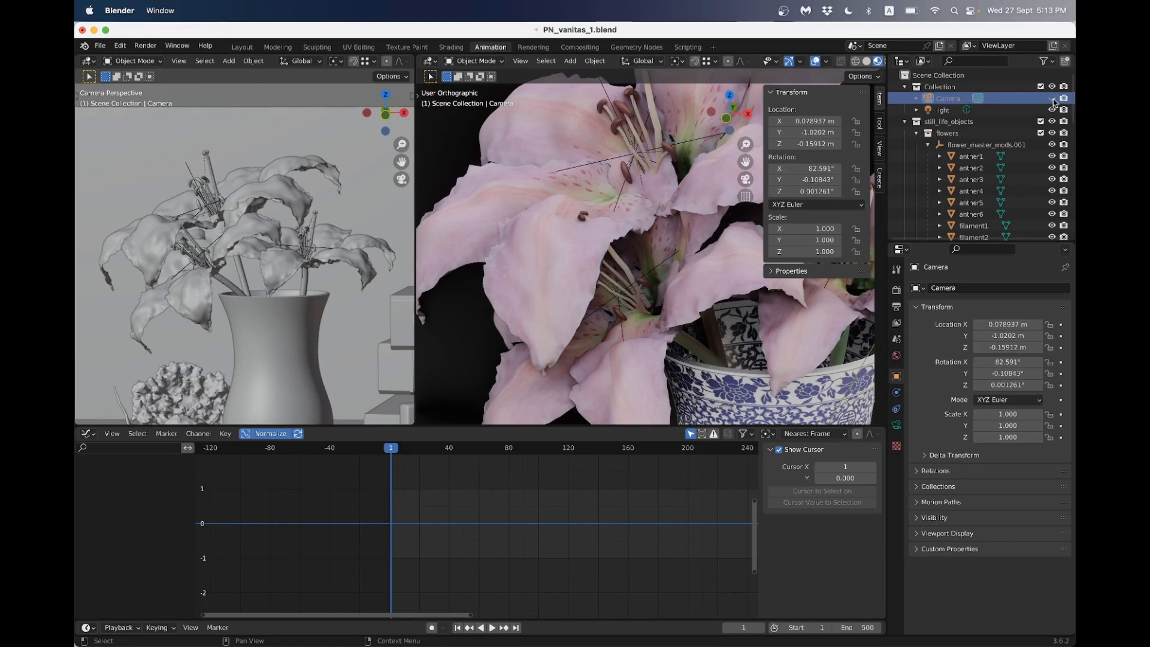
click(557, 285)
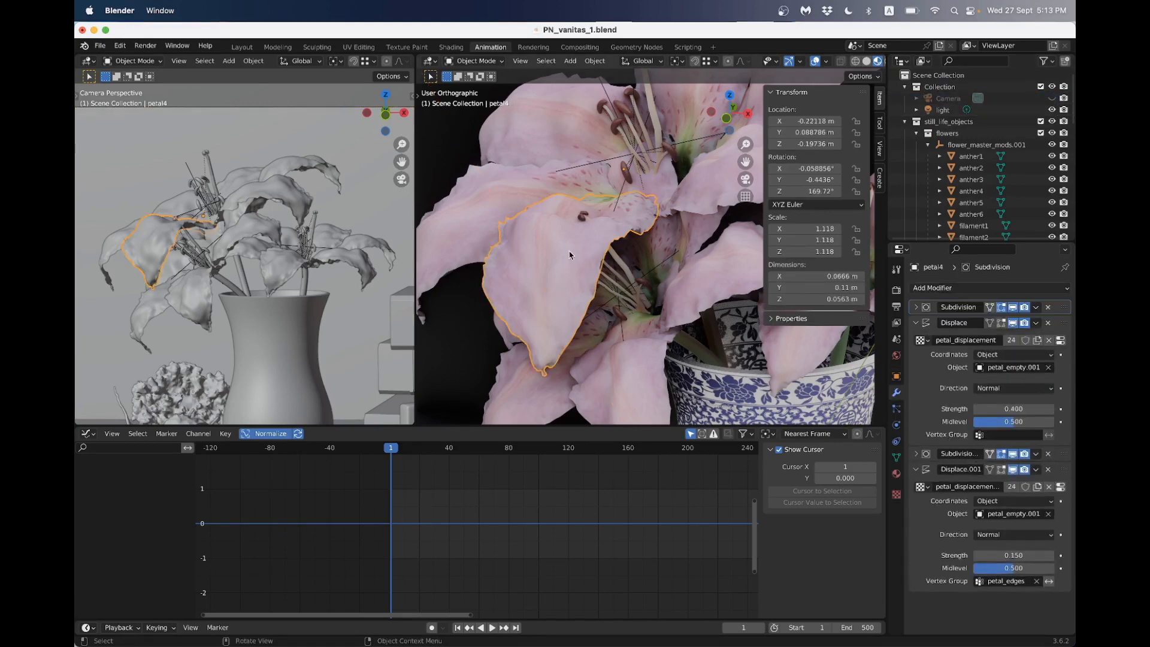
scroll(574, 251, up, 1)
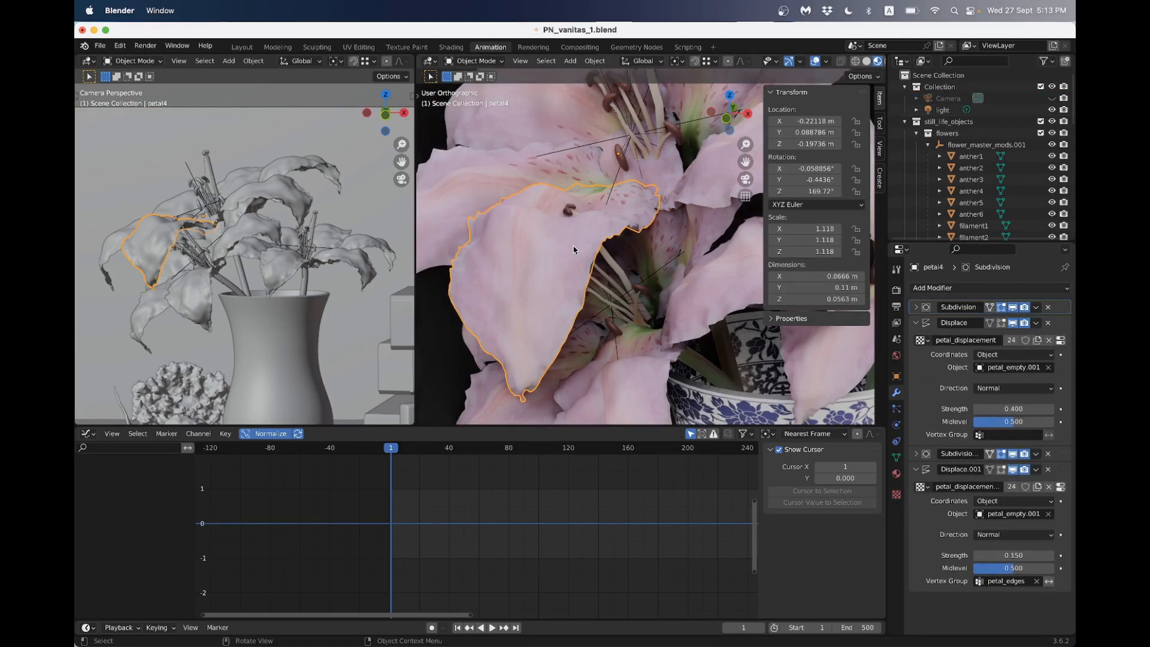
Set the larger viewport to Solid shading and test-move petal4 to examine its displacement, cancelling each move
key(g)
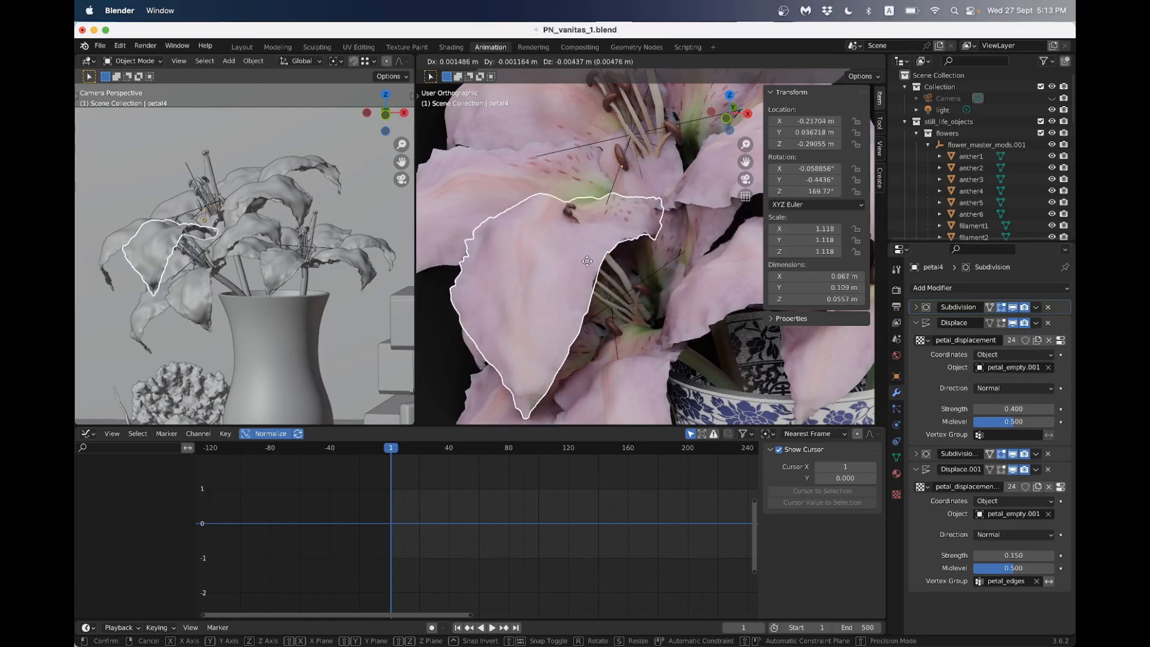
click(596, 234)
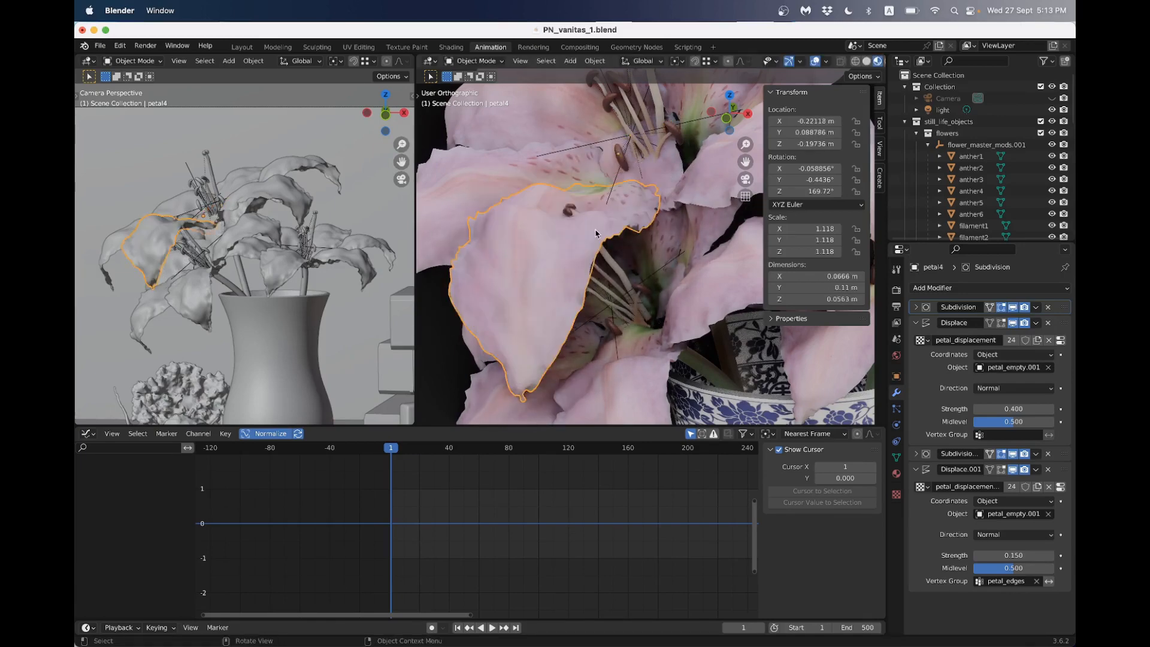
key(z)
click(683, 233)
key(g)
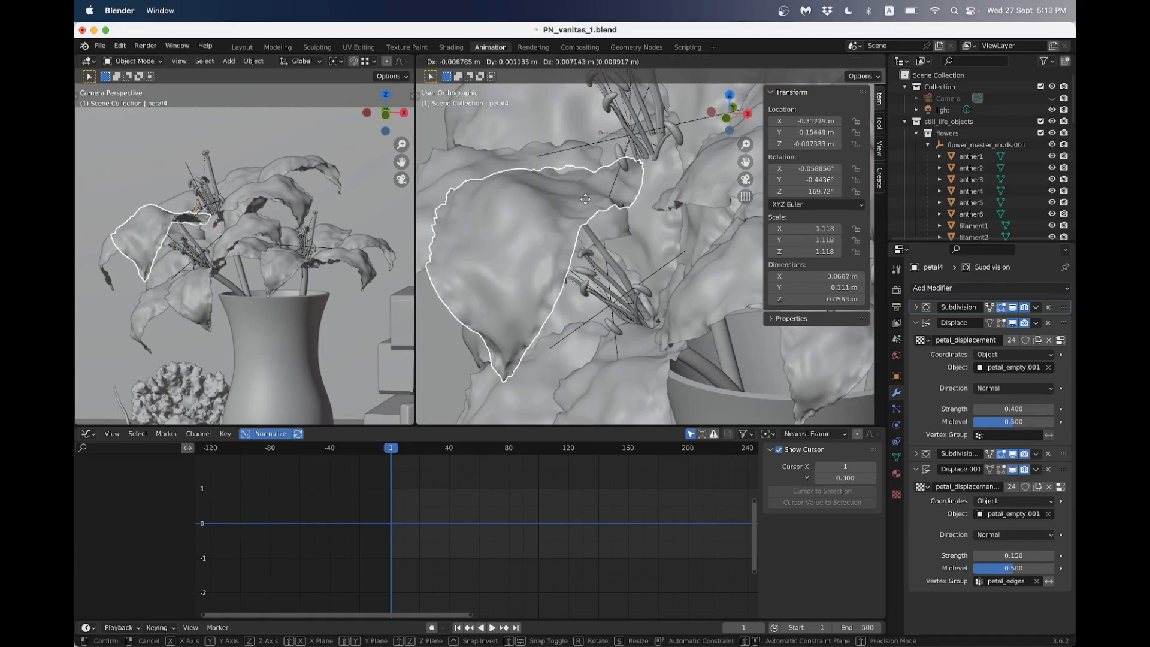
click(597, 208)
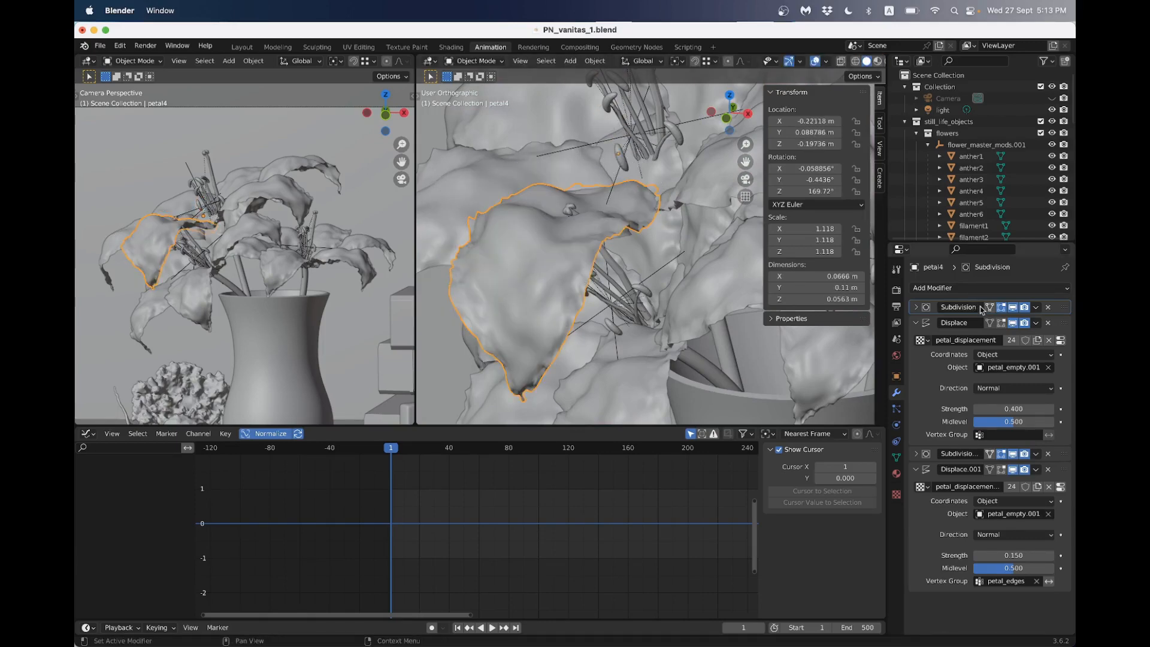
Set the coordinates of both Displace modifiers on petal4 to Local and test-move the petal, cancelling the move
click(1010, 357)
click(1006, 365)
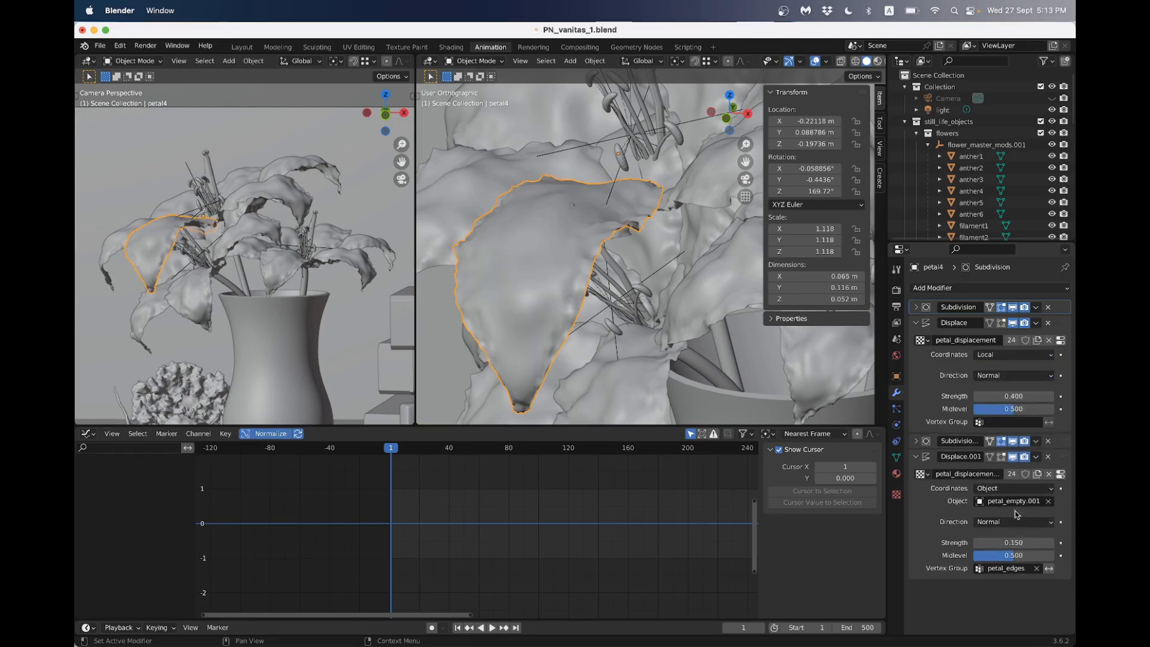
click(1014, 488)
click(1006, 497)
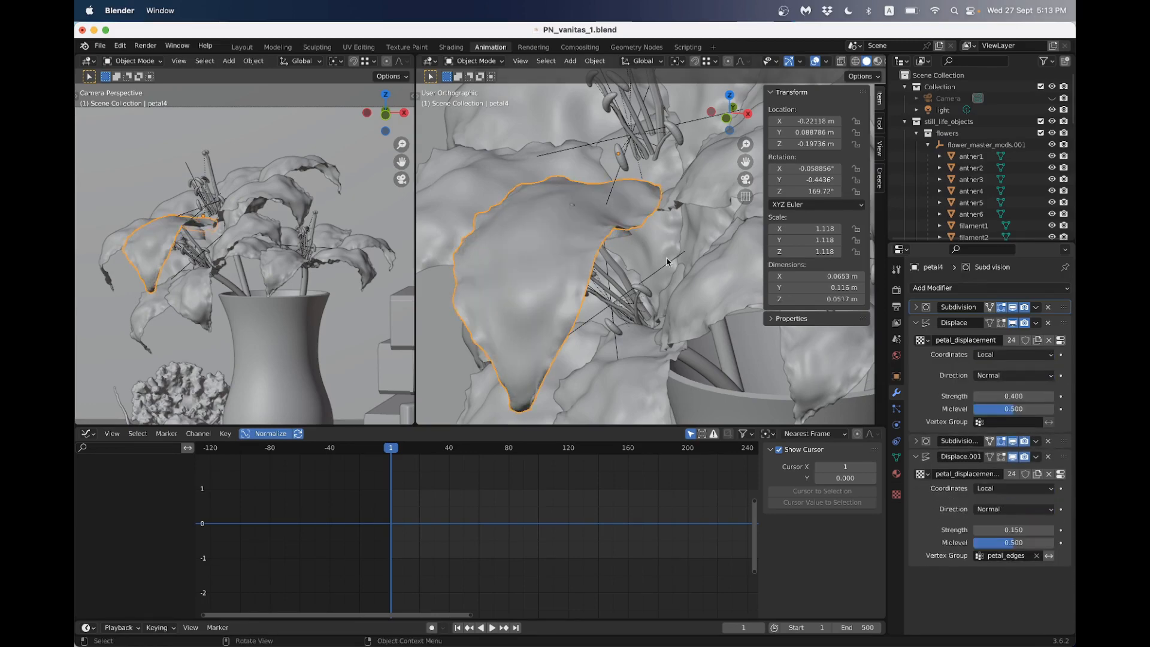
key(g)
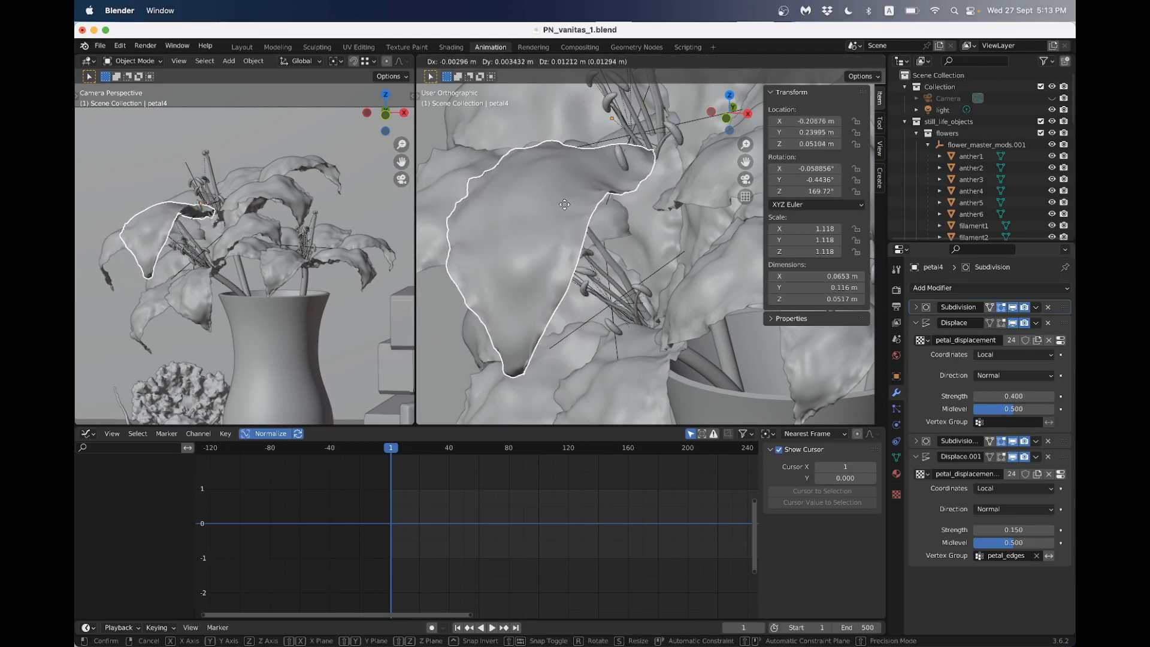
right_click(572, 201)
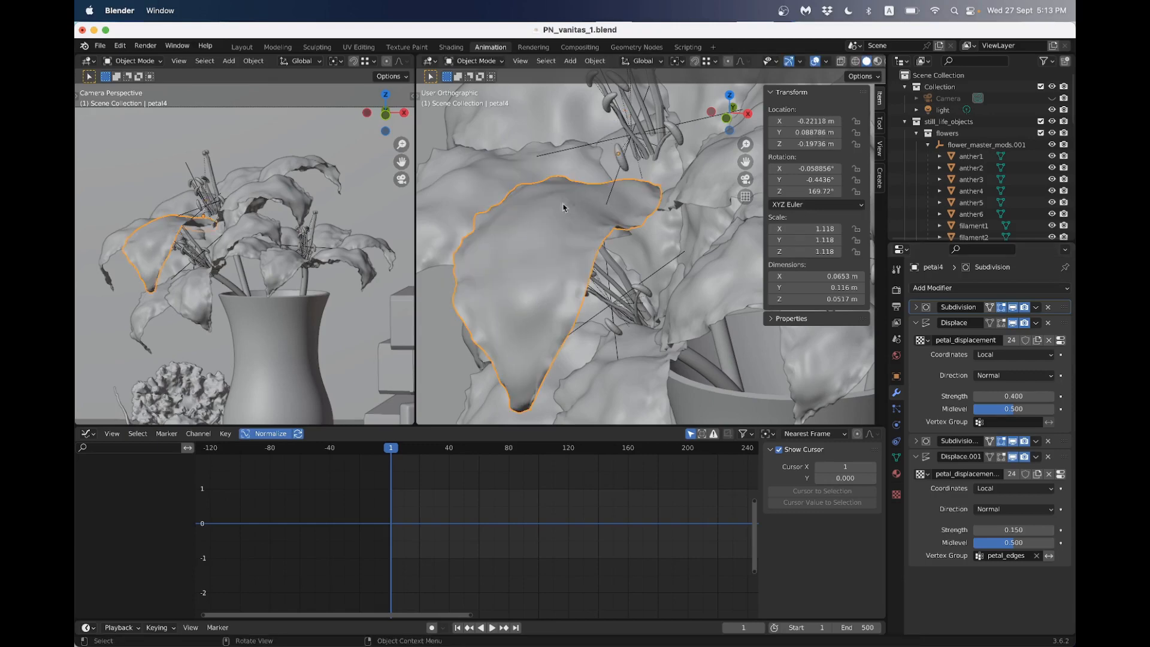
Set the coordinates of both Displace modifiers back to Object and test-move petal4 without keeping the move
click(985, 355)
click(987, 394)
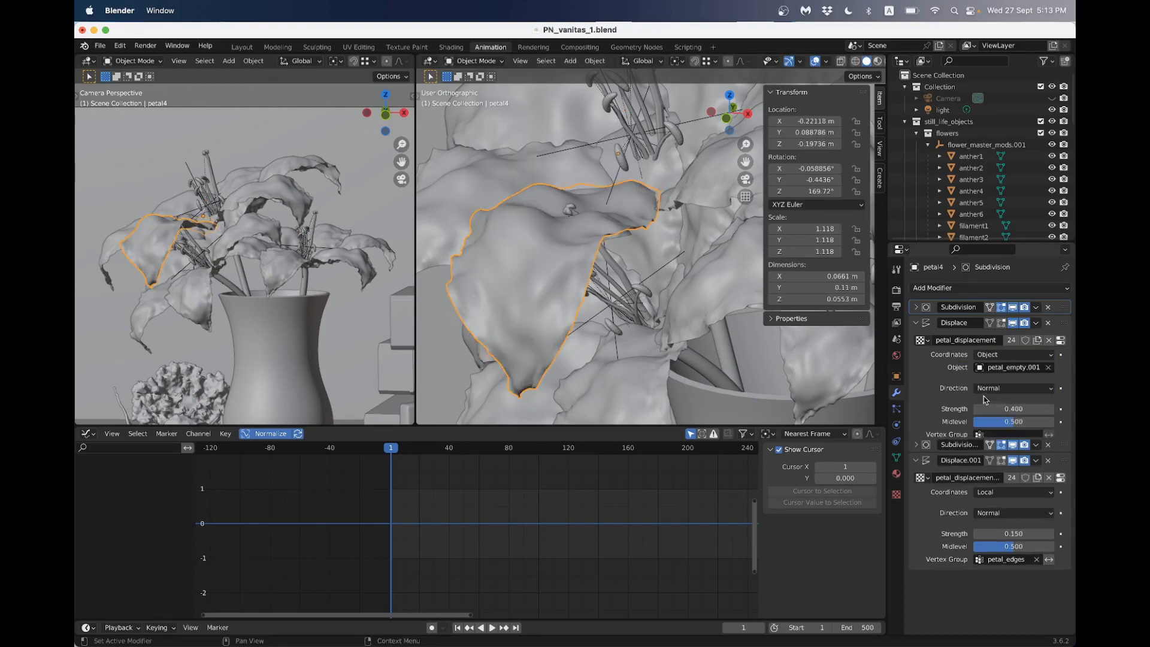
click(1018, 500)
click(1021, 540)
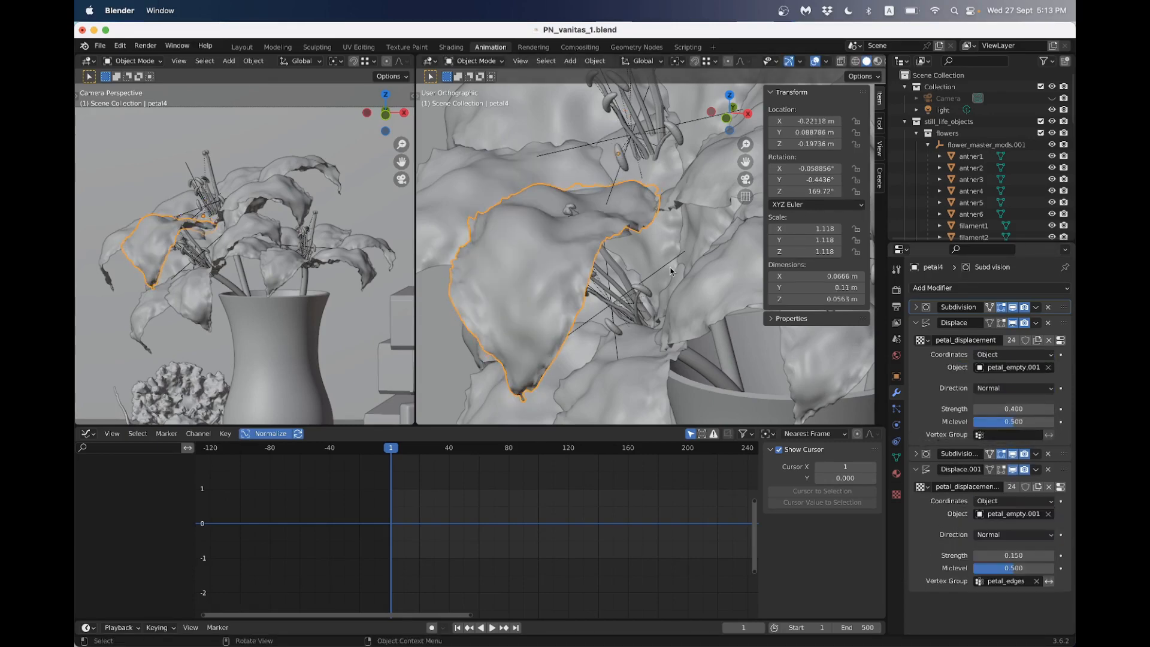
key(g)
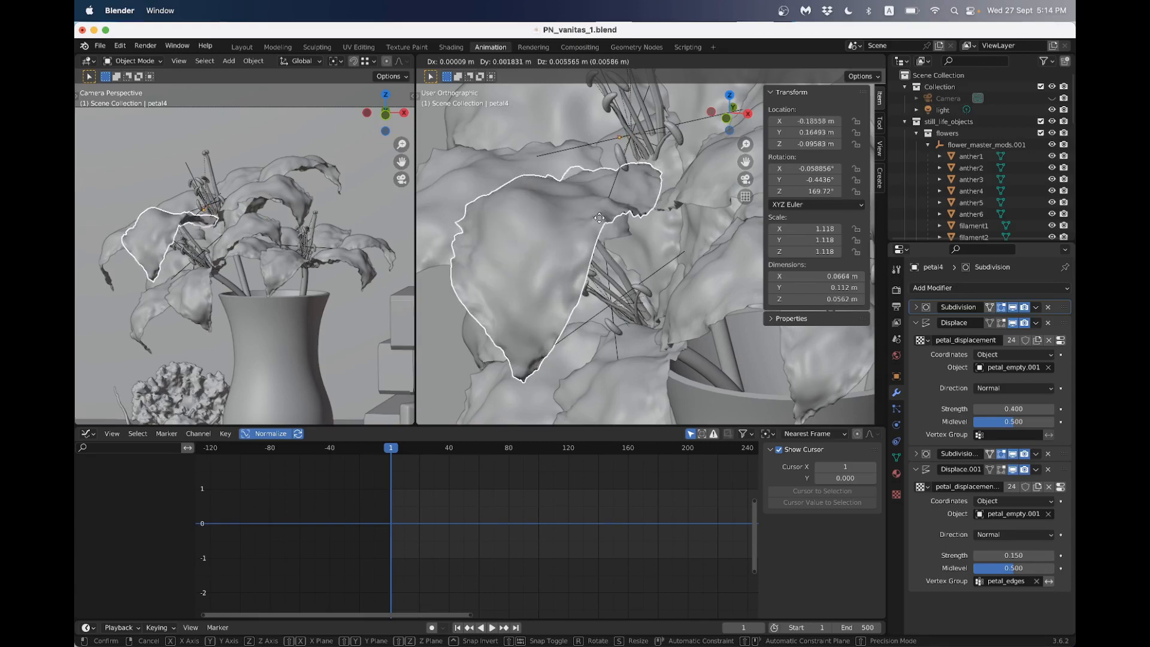
click(602, 211)
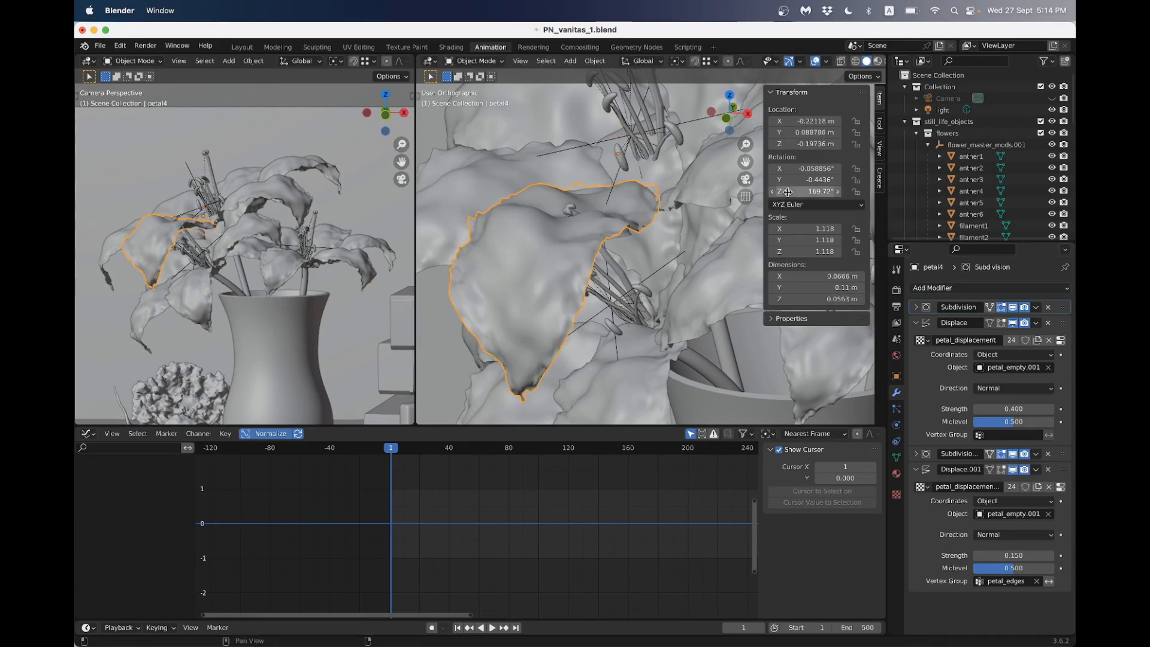
Try an X rotation of about -8.06° on petal4, undo it, and check the Displace.001 modifier's texture settings
drag(798, 168, 799, 168)
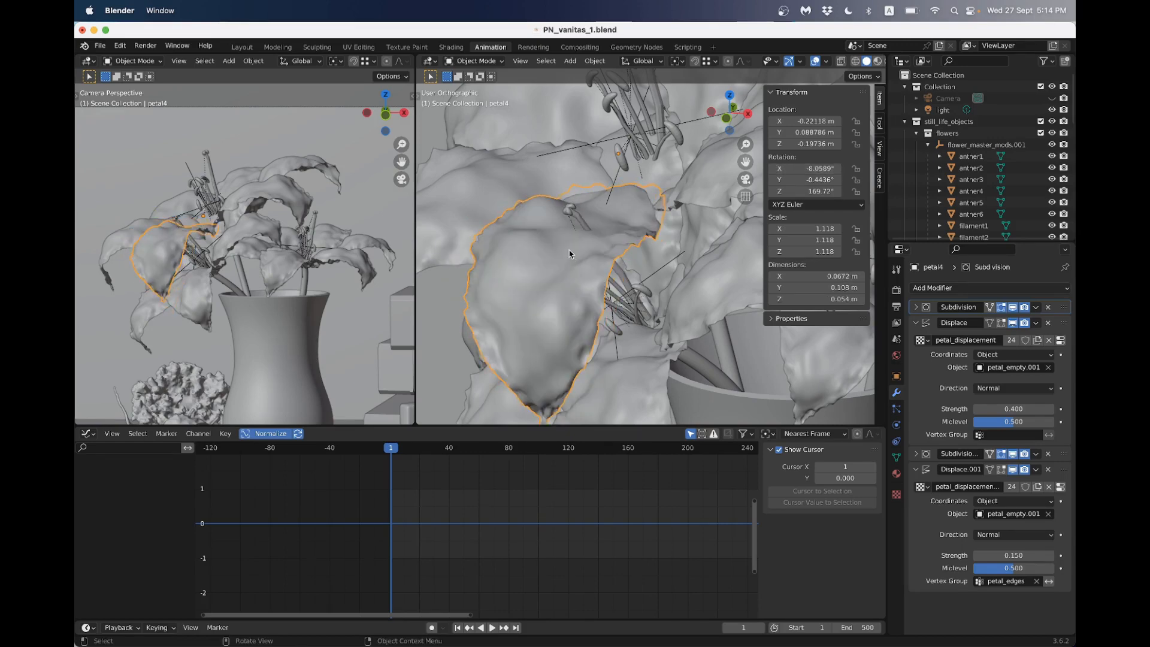
key(super+z)
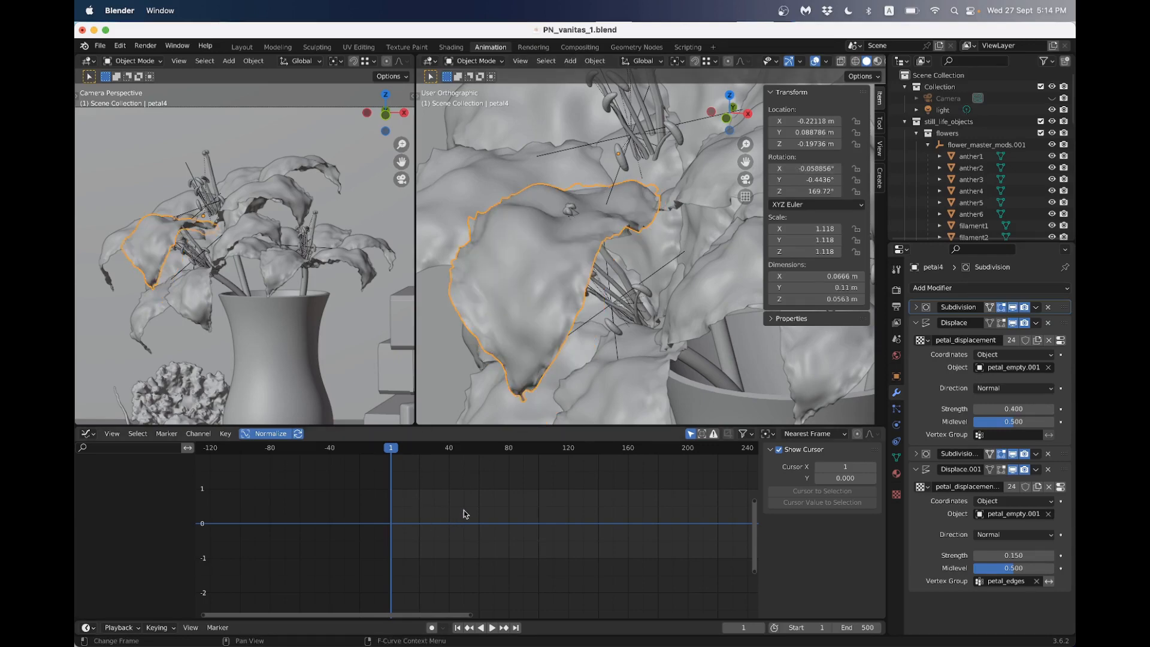
click(1061, 487)
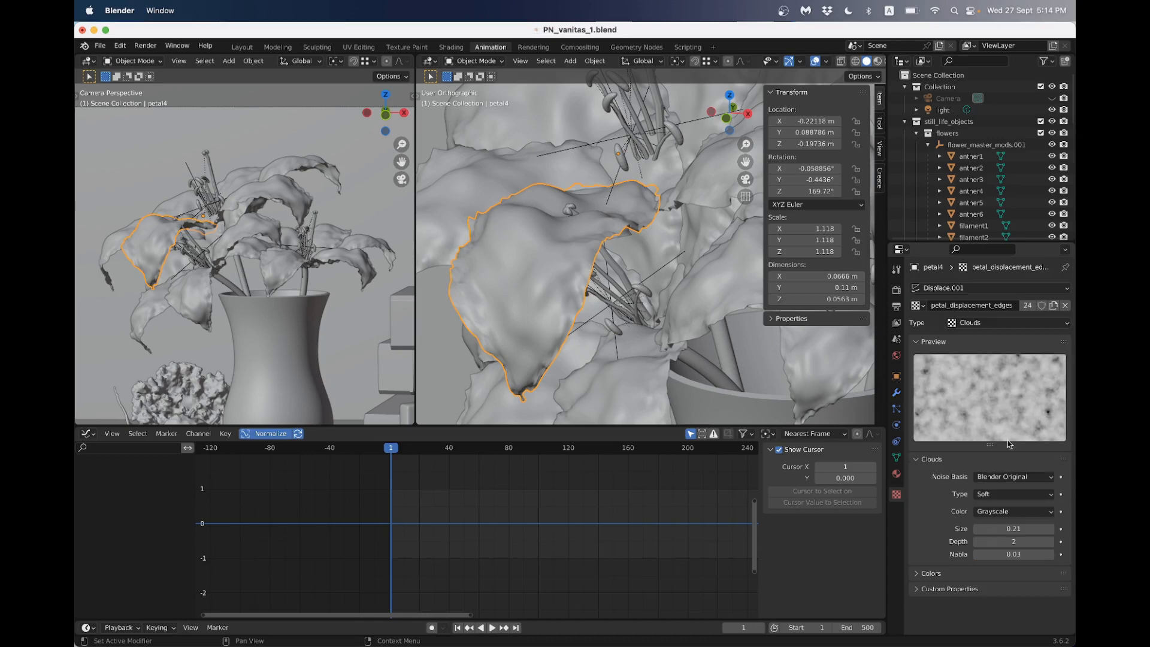
click(897, 394)
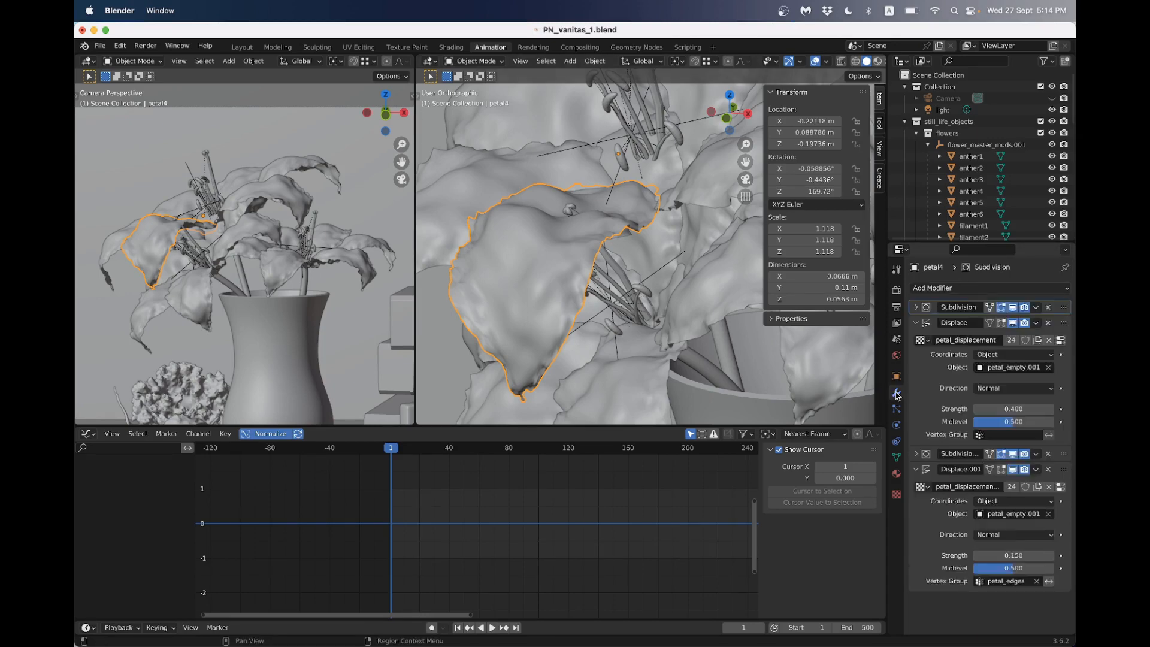
Insert a single keyframe on the X rotation of petal4 at frame 1
right_click(797, 169)
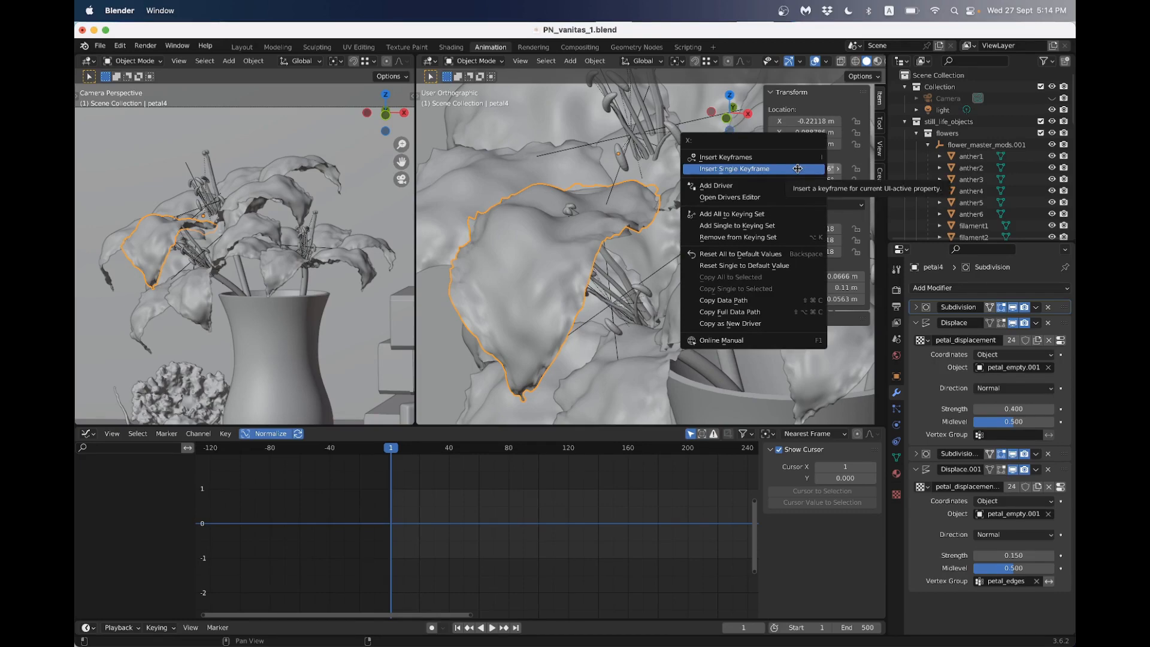
click(797, 169)
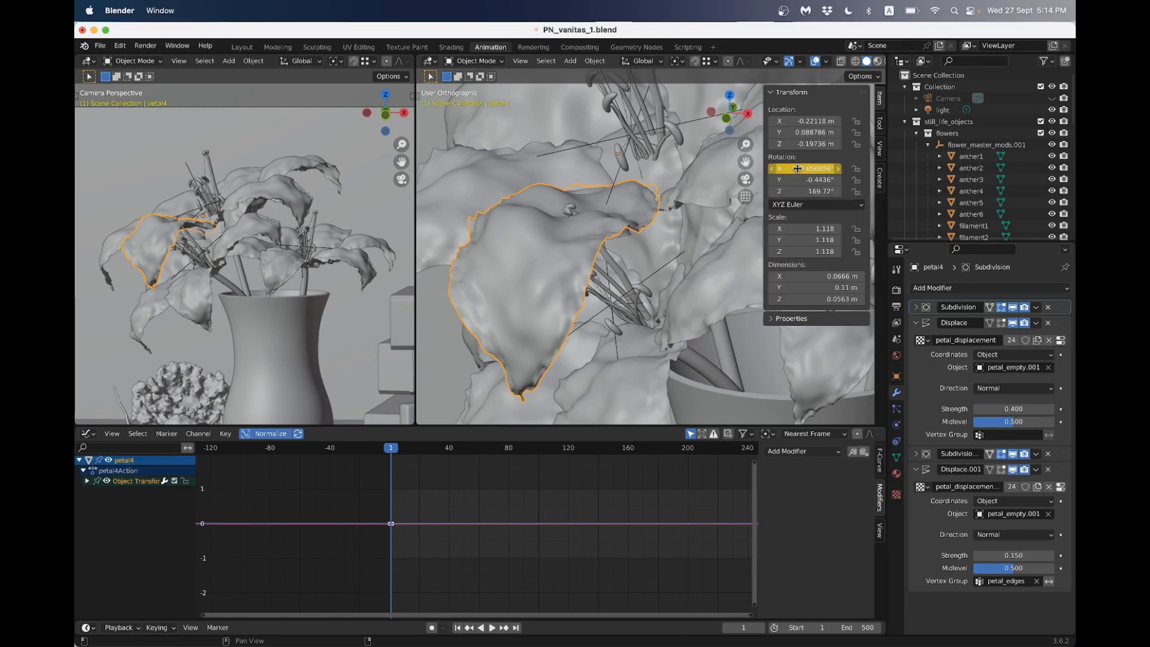
Look at petal4's keyframe in the Timeline editor, and return the animation area to the Graph Editor
click(86, 434)
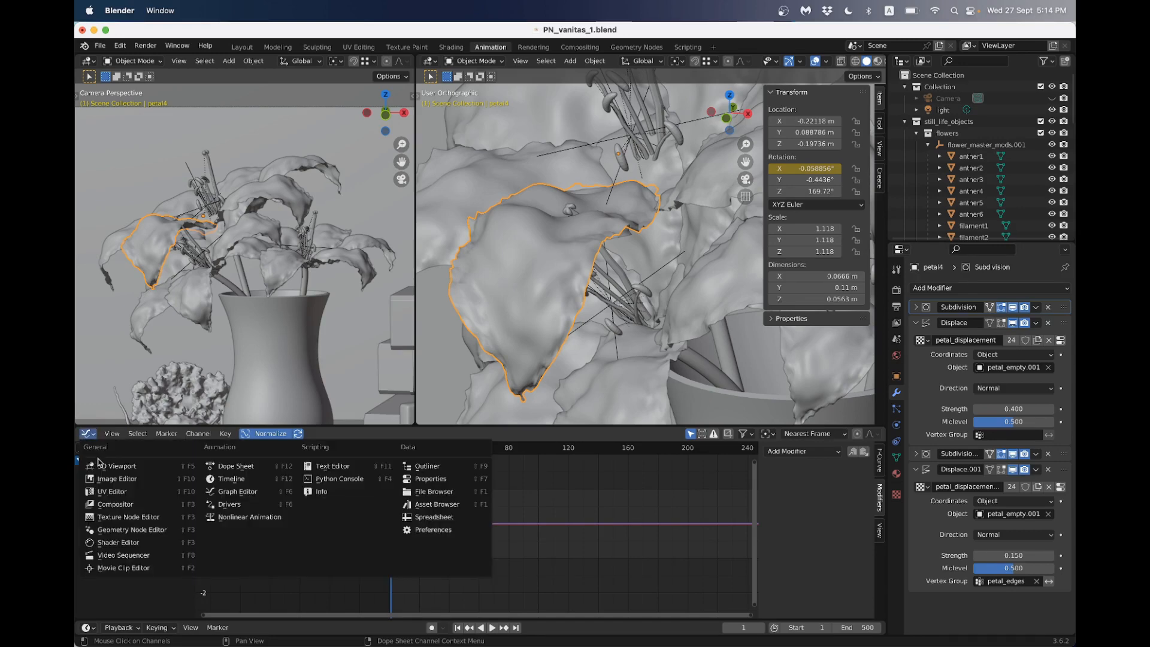
click(228, 479)
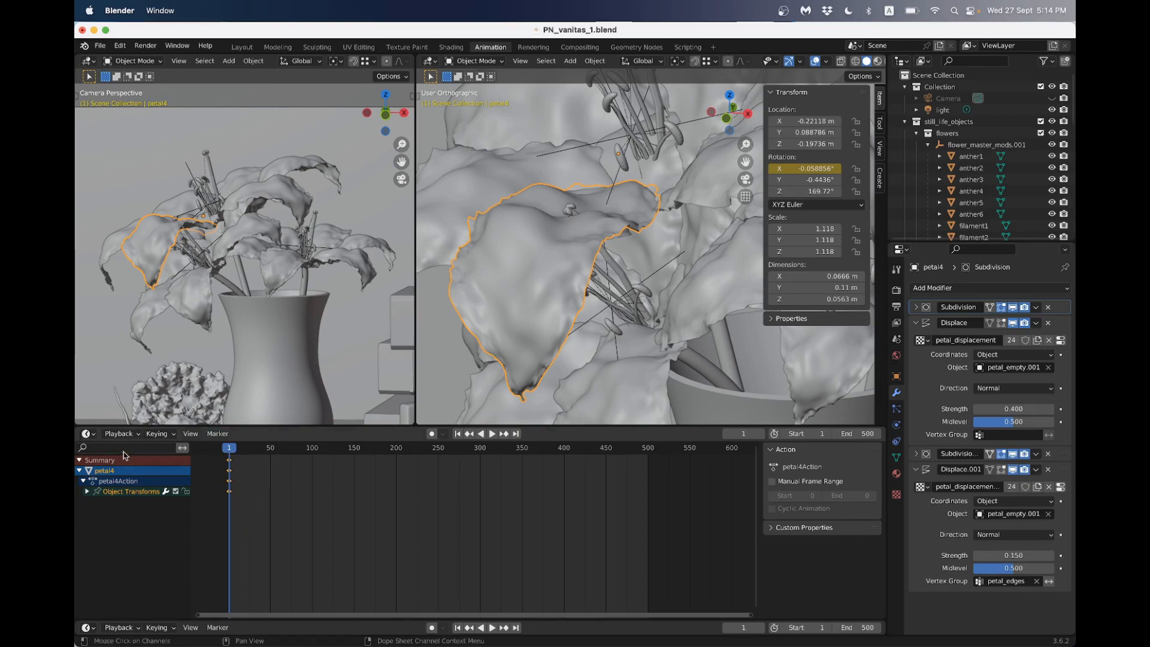
click(88, 433)
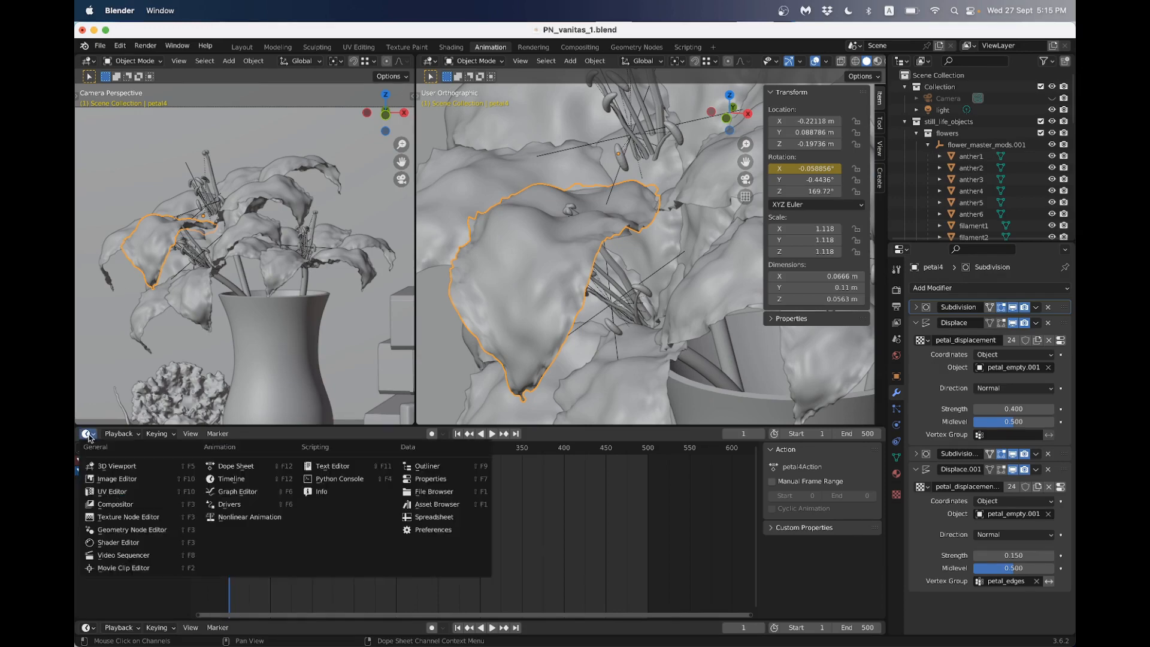
click(237, 491)
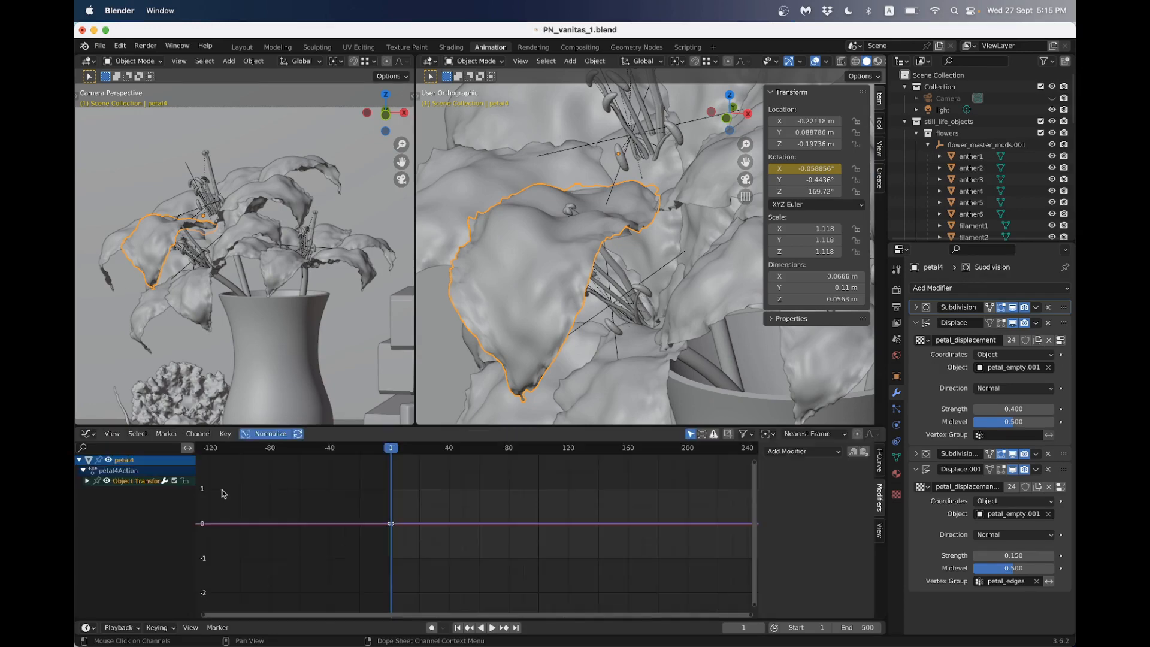
Examine petal4's X rotation curve around the frame 1 keyframe in the Graph Editor
scroll(333, 531, up, 3)
mouse_move(373, 532)
middle_down()
mouse_move(440, 524)
mouse_move(383, 525)
middle_up()
scroll(425, 519, up, 12)
scroll(382, 524, up, 3)
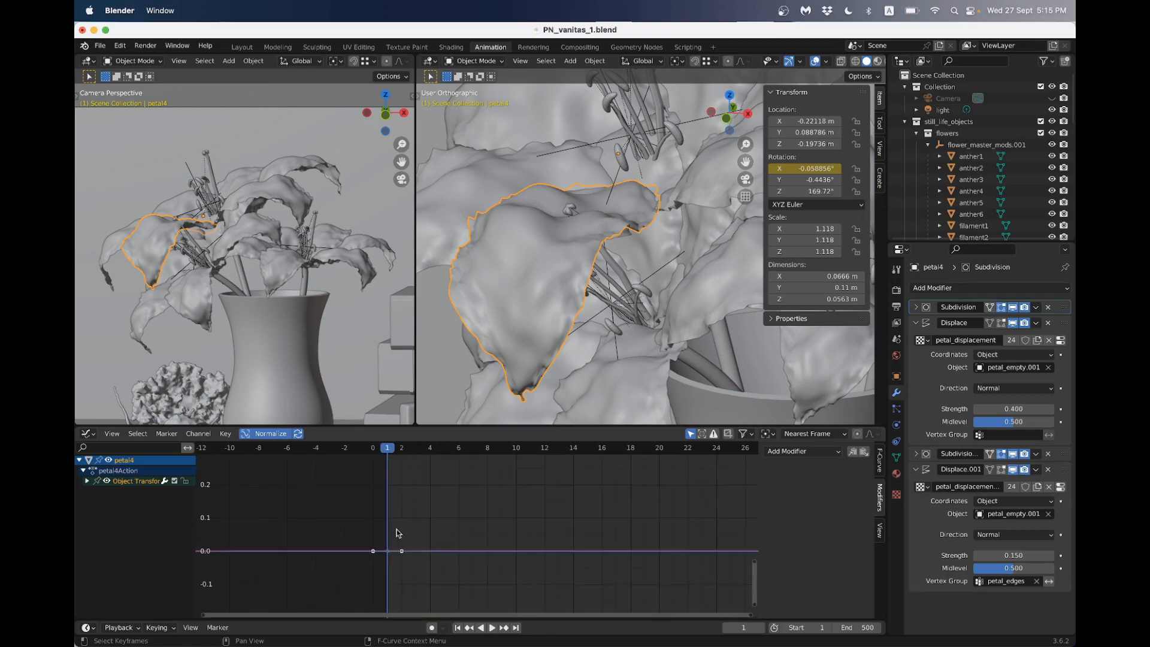
click(390, 556)
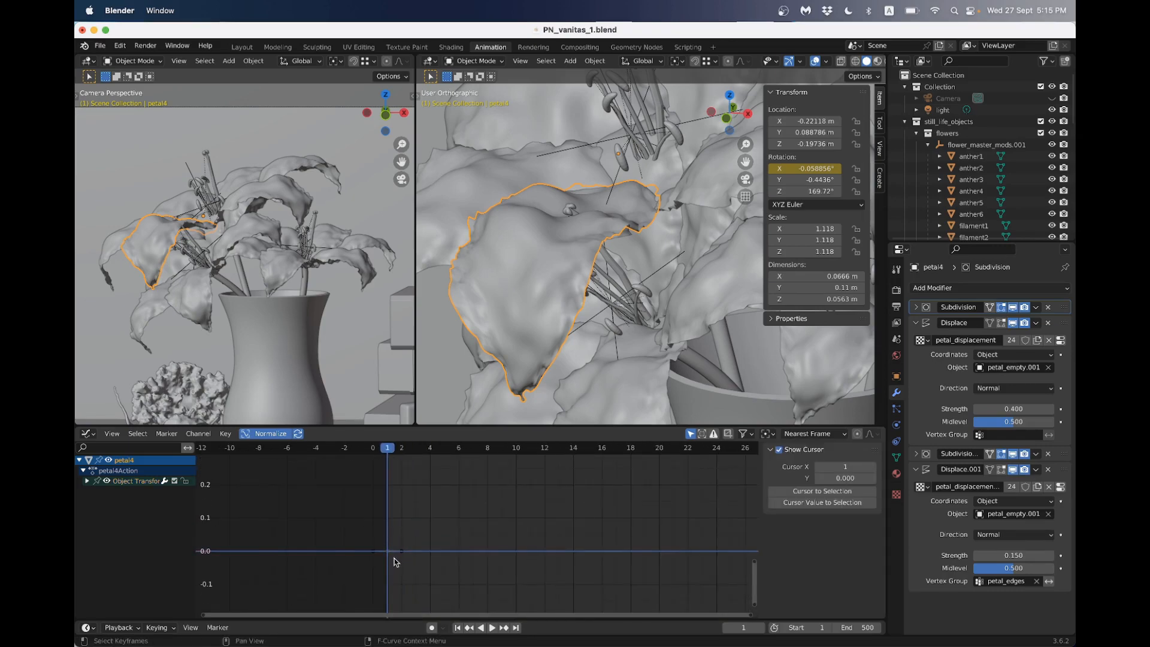
click(393, 551)
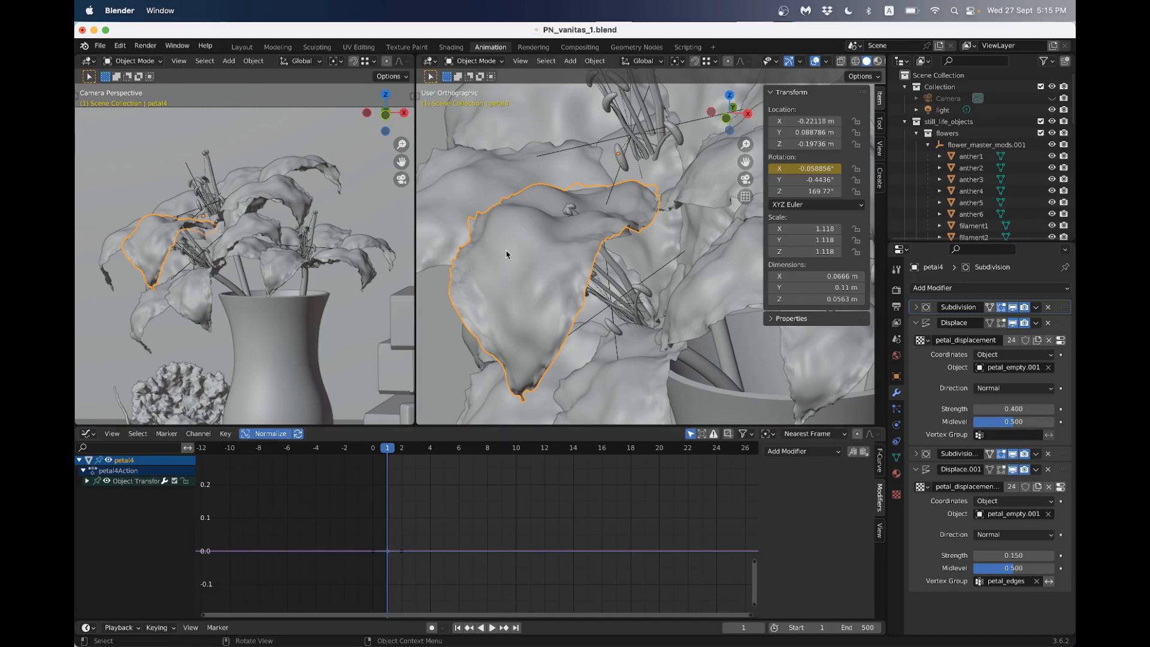
Place the 3D cursor on the empty part of the table beside the flower vase and add a Monkey mesh there
scroll(506, 254, down, 10)
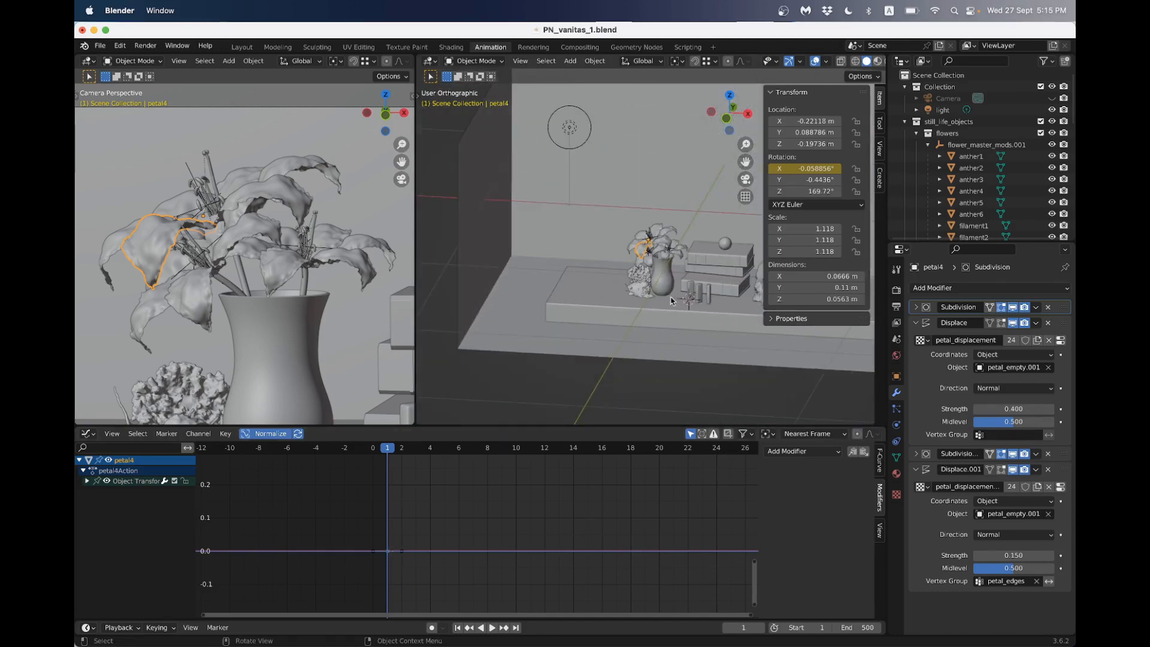
scroll(671, 299, up, 10)
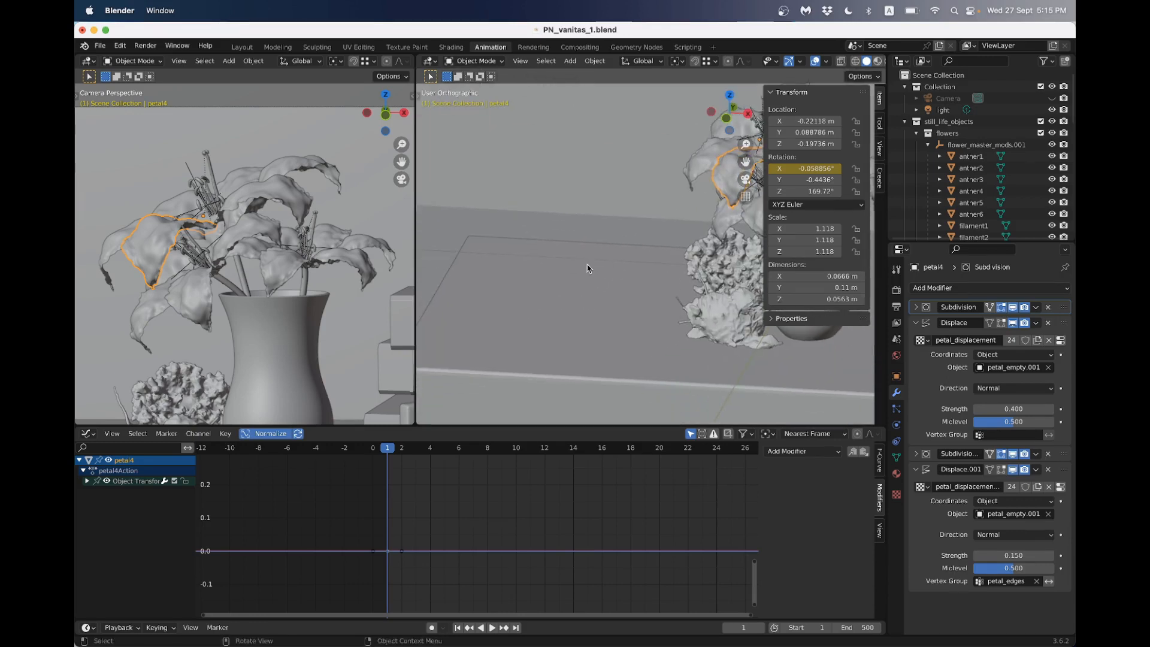
shift+right_click(547, 292)
key(shift+a)
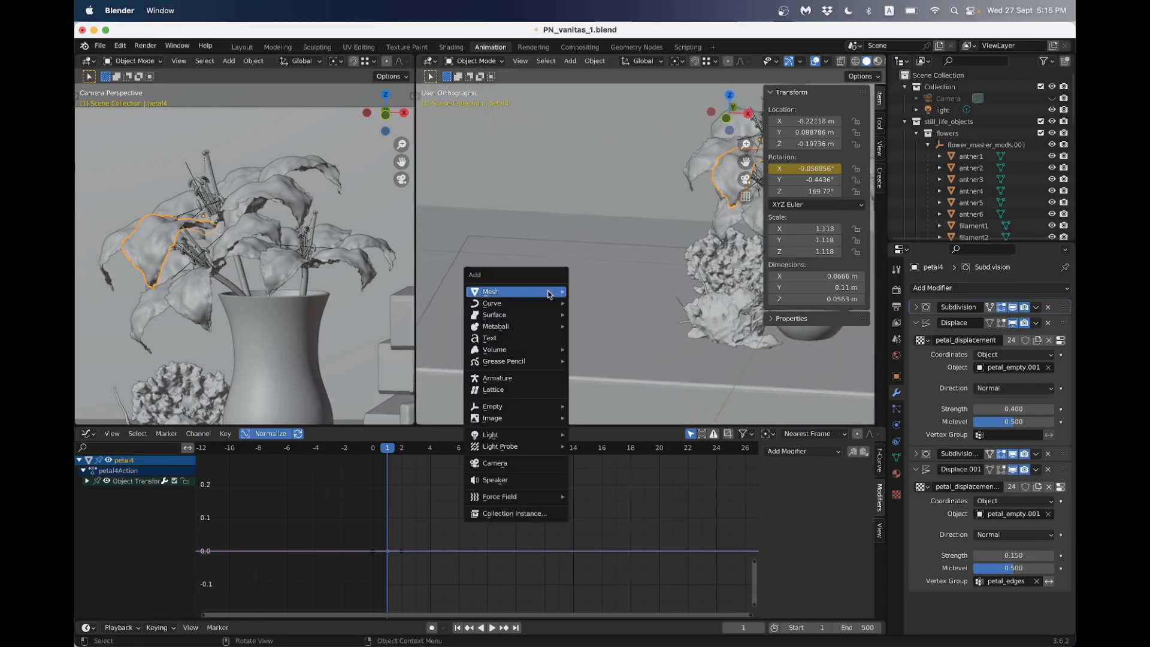
mouse_move(547, 292)
click(599, 400)
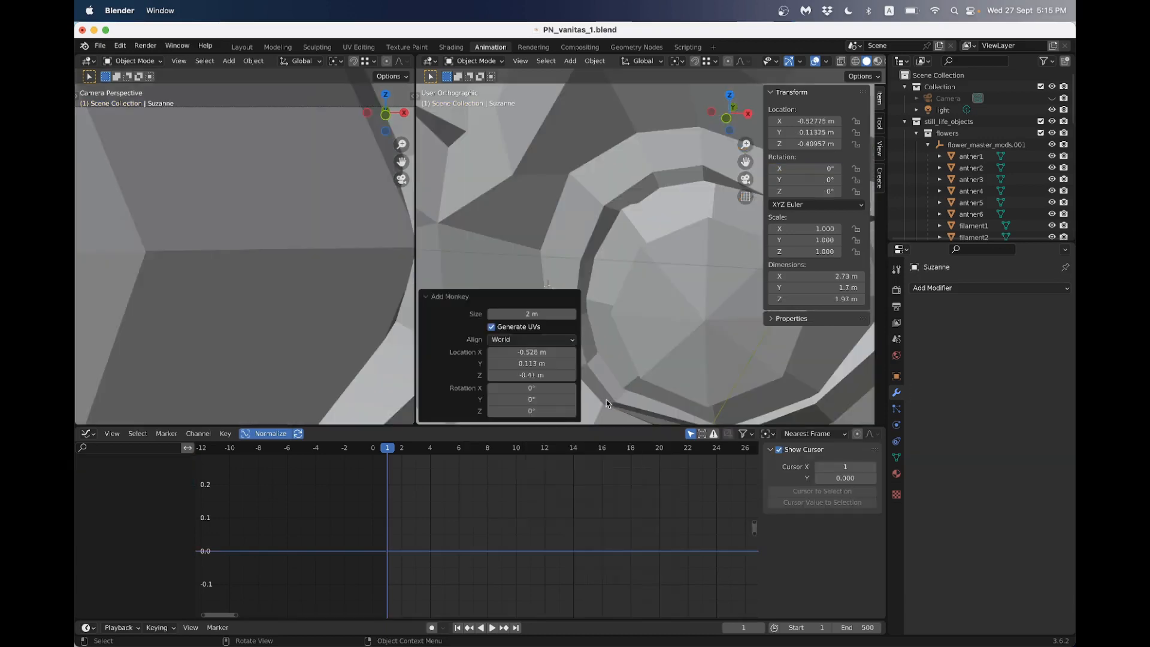
Scale the monkey to 0.1 and raise it about 0.129 m along the Z axis
scroll(617, 324, down, 2)
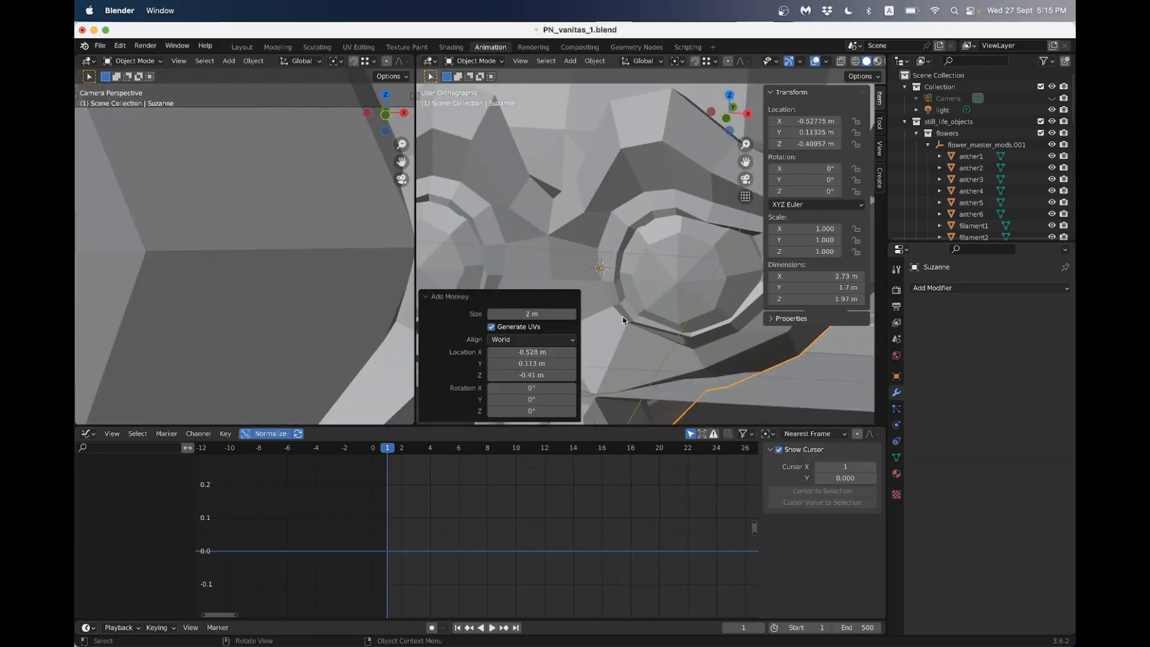
text(s.1)
key(Return)
scroll(581, 307, up, 5)
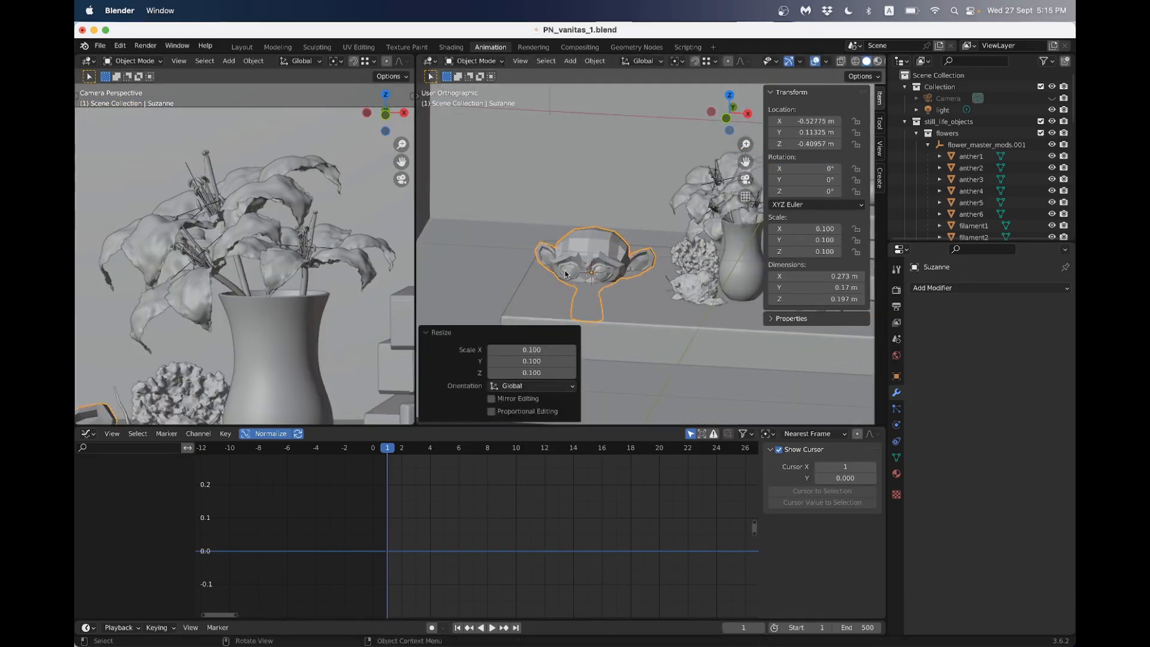
key(g)
key(z)
click(557, 179)
scroll(563, 189, up, 2)
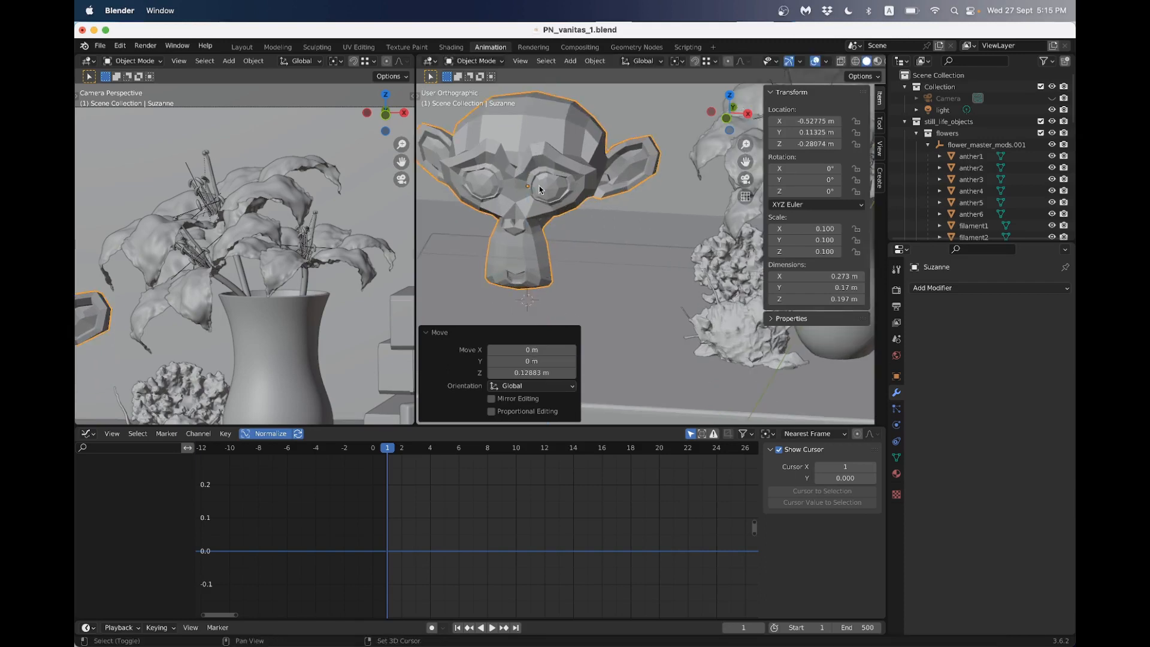
Insert a single keyframe on the monkey's Z rotation of 0° at frame 1
scroll(547, 495, down, 10)
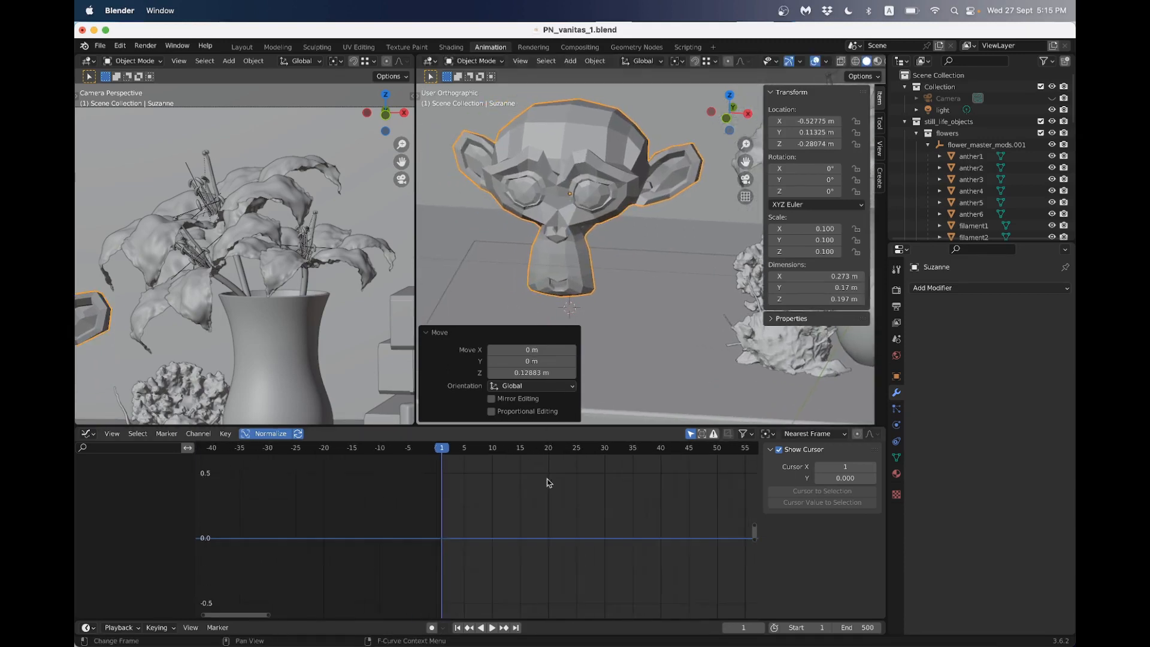
scroll(501, 480, down, 6)
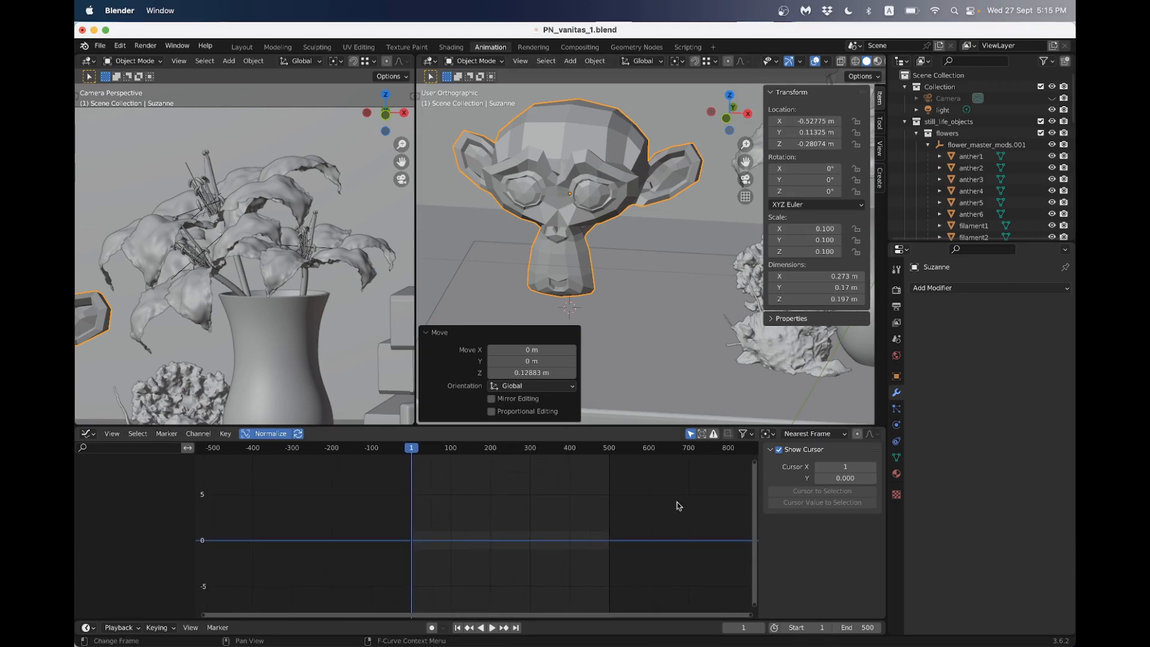
scroll(629, 290, up, 1)
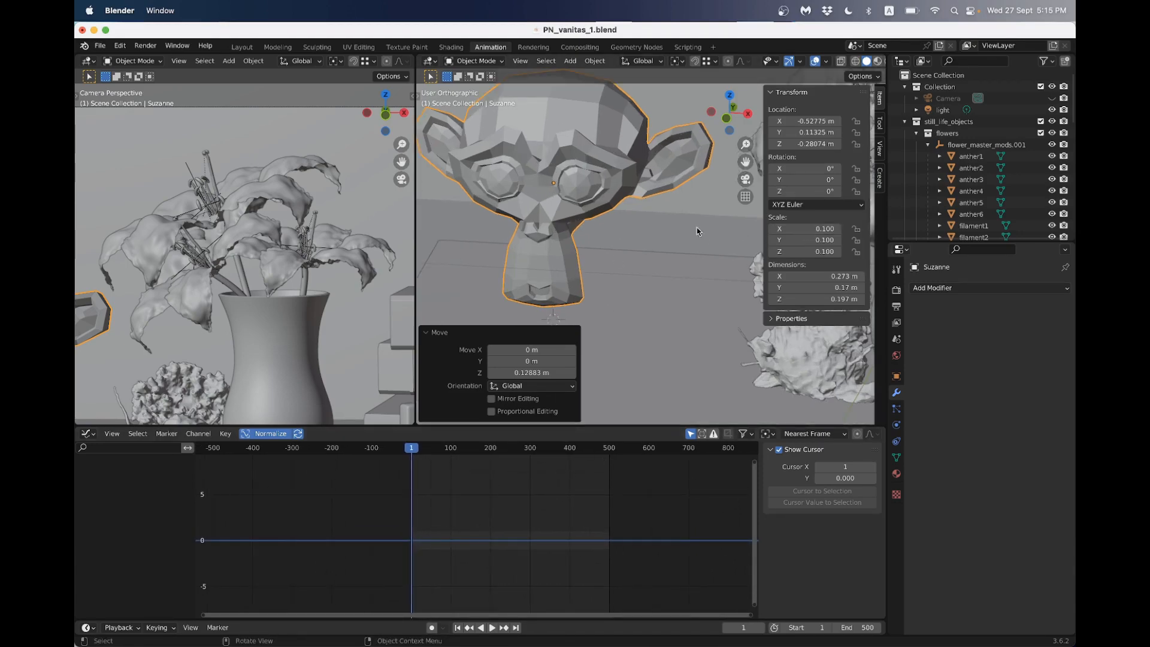
scroll(590, 228, down, 2)
scroll(586, 227, up, 2)
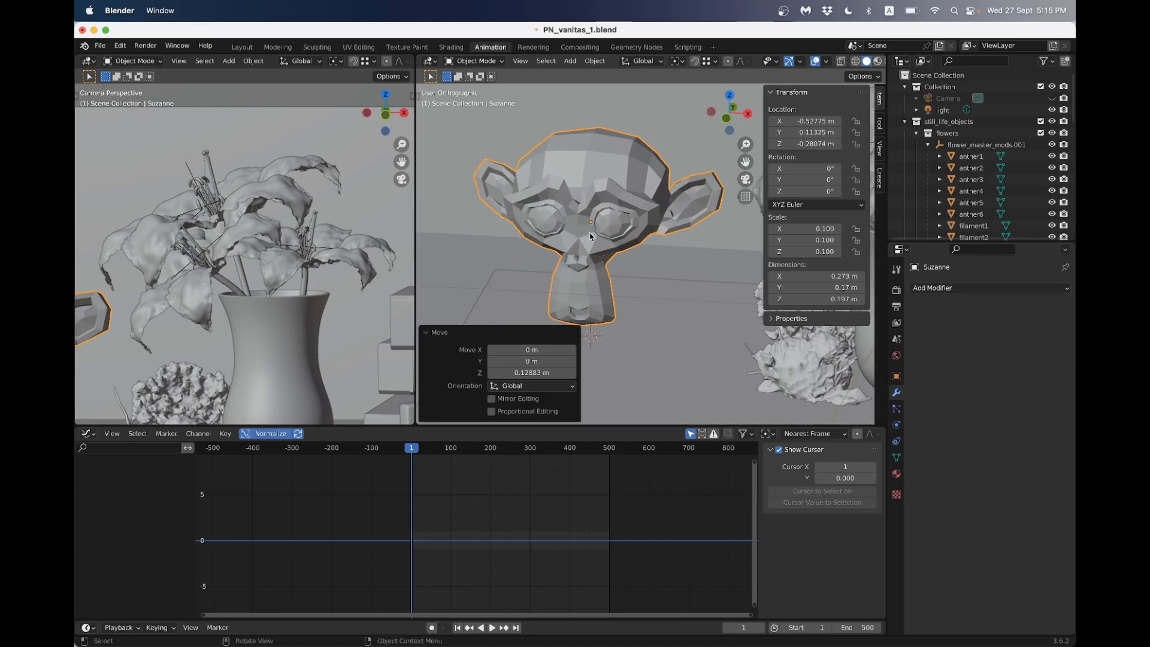
right_click(803, 196)
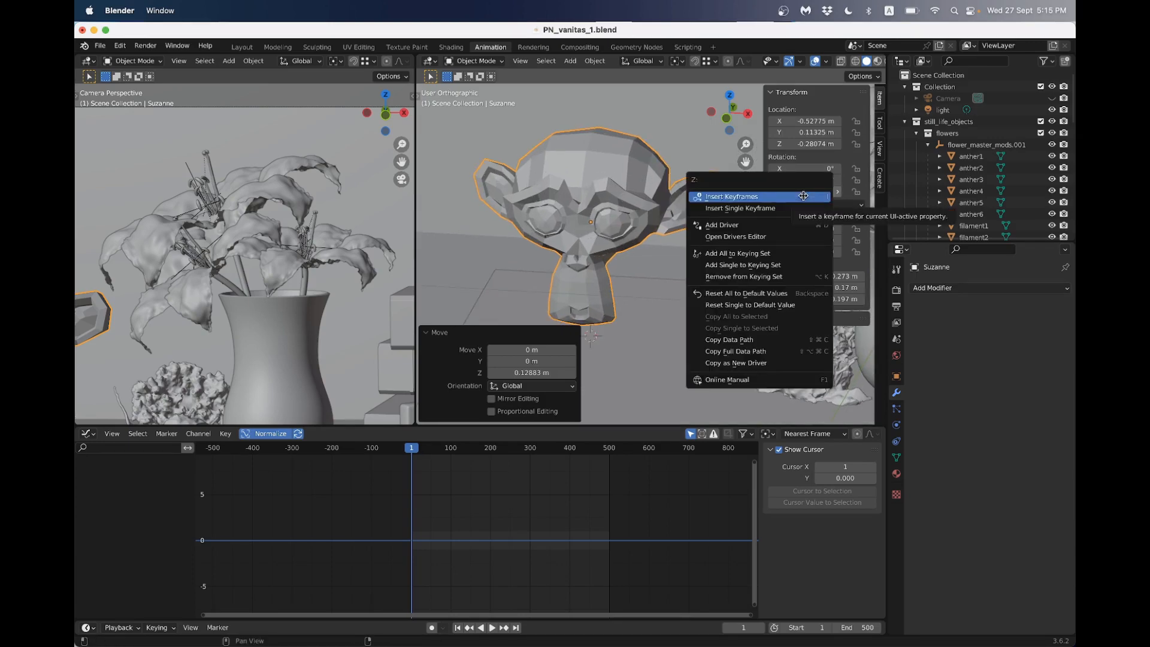
click(803, 196)
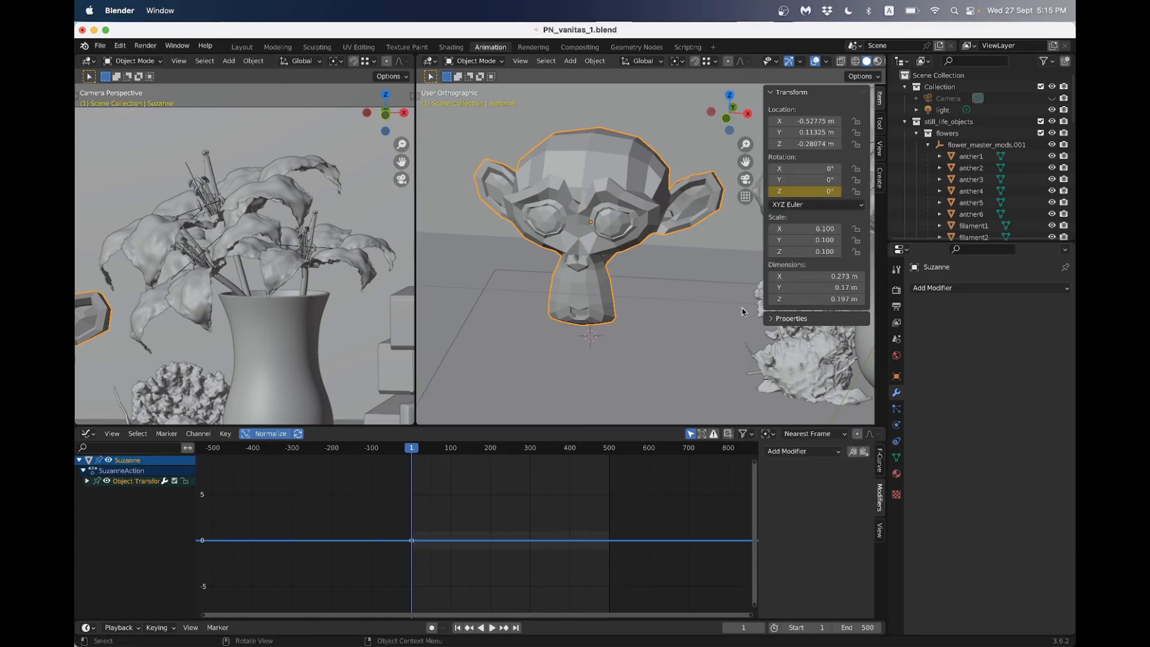
At frame 500, set the monkey's Z rotation to 360° and insert a single keyframe on it
drag(591, 449, 610, 450)
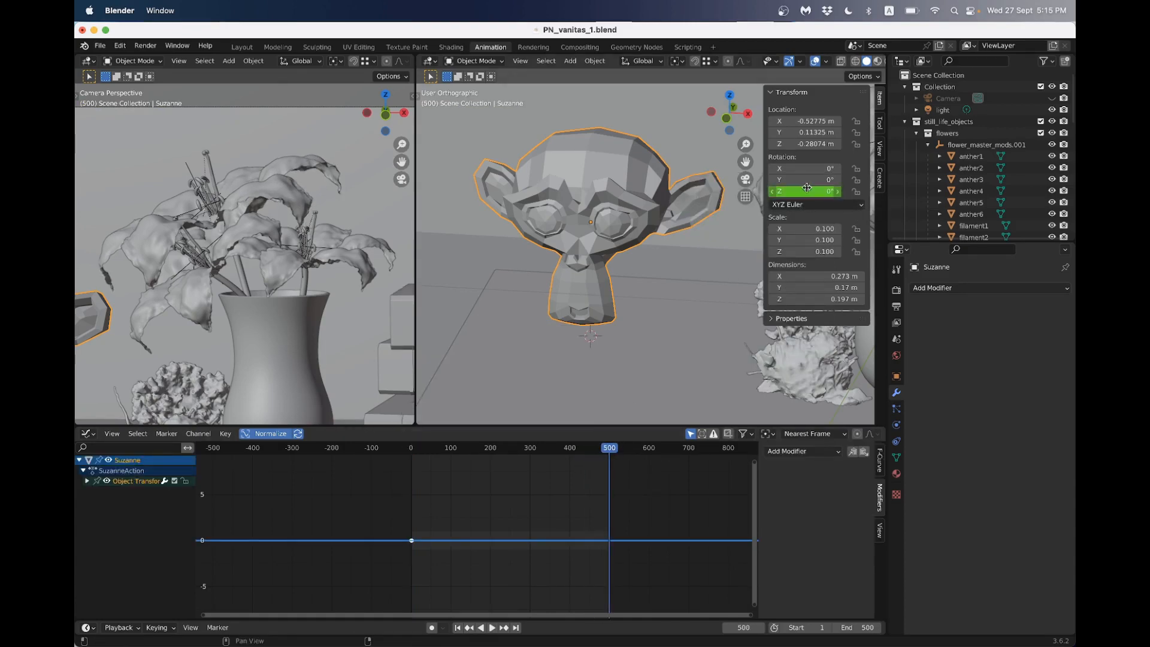
click(803, 192)
text(36)
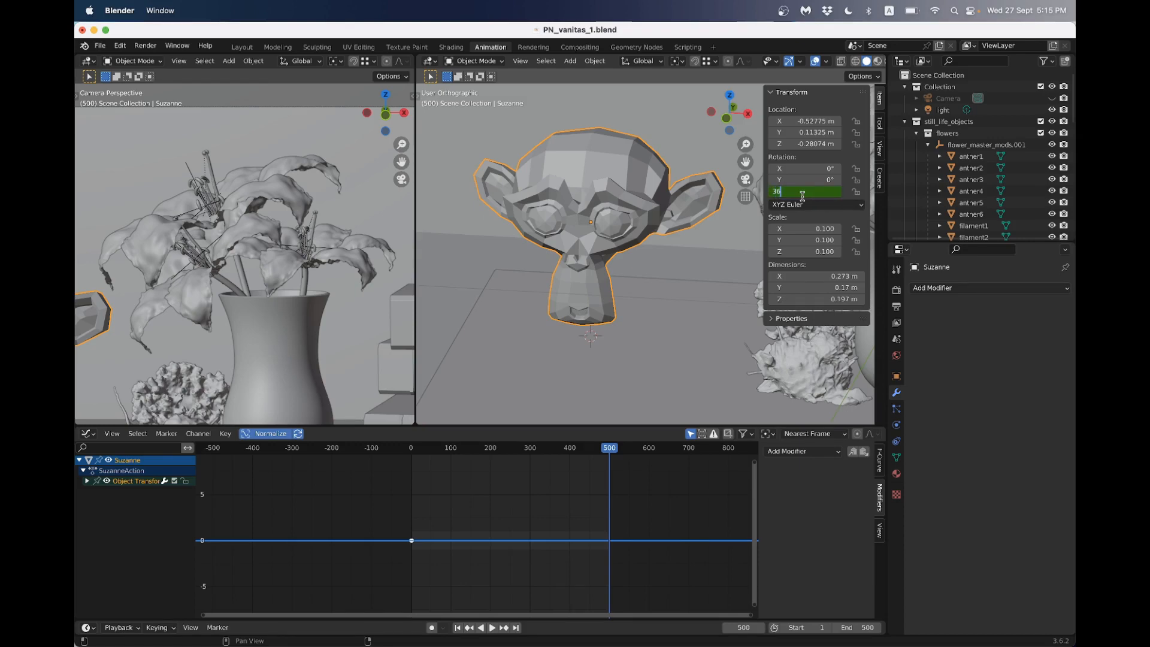
text(0)
key(Return)
right_click(803, 191)
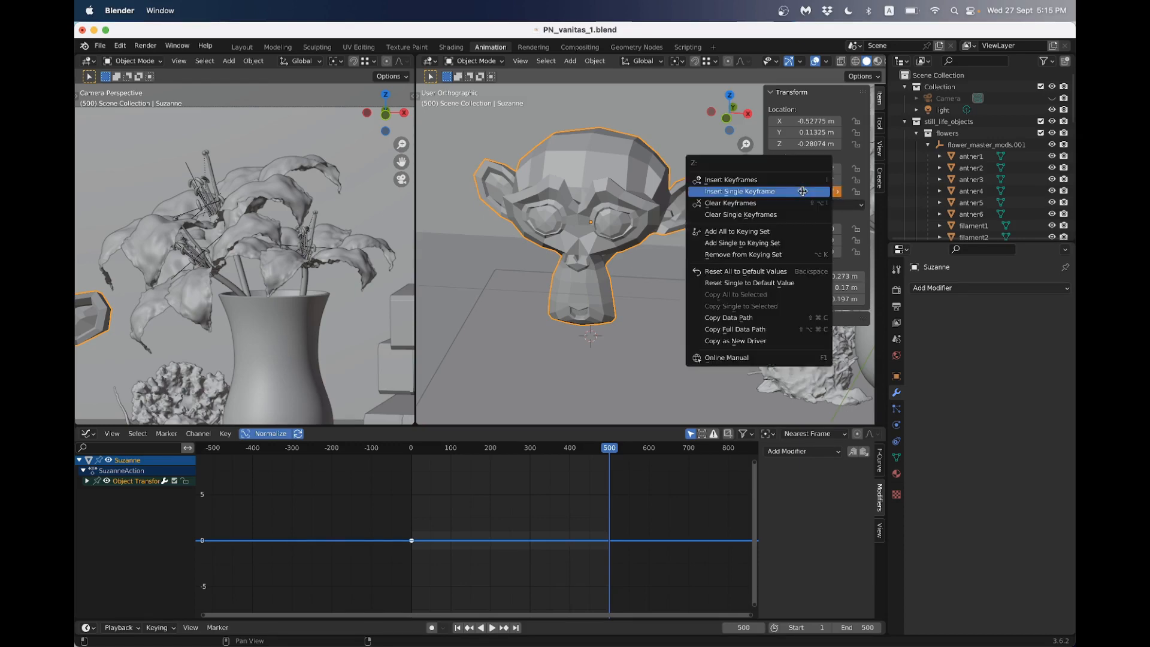
click(803, 191)
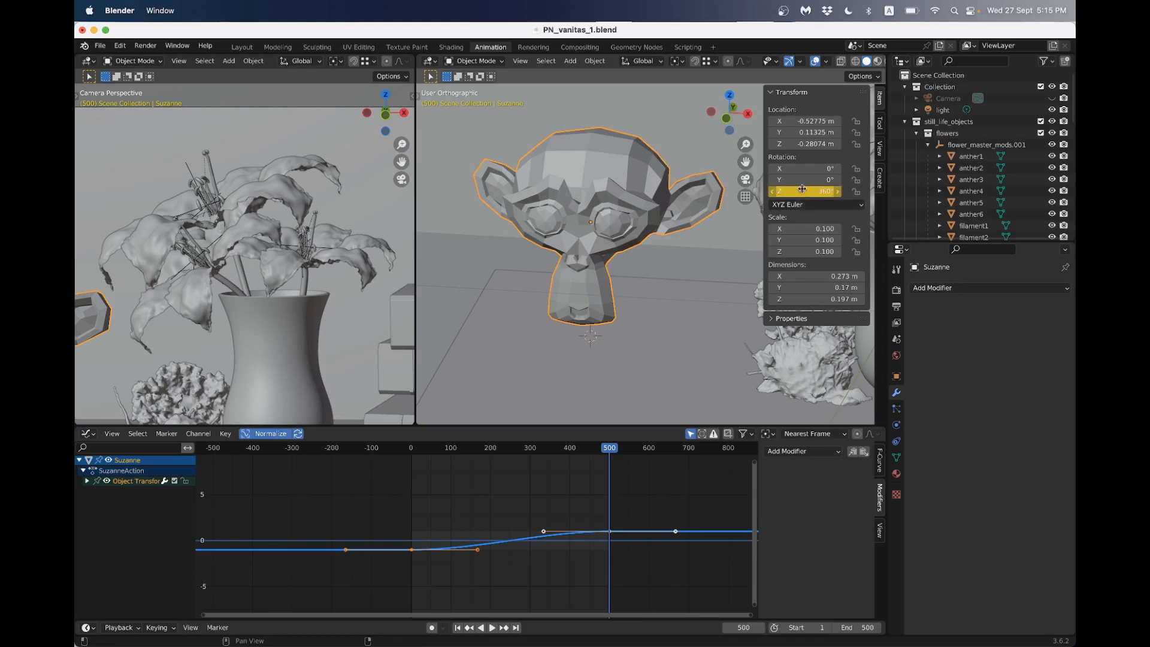
Set the monkey's Z rotation at frame 500 to 360*2 (720°) and replace only that channel's keyframe
click(808, 191)
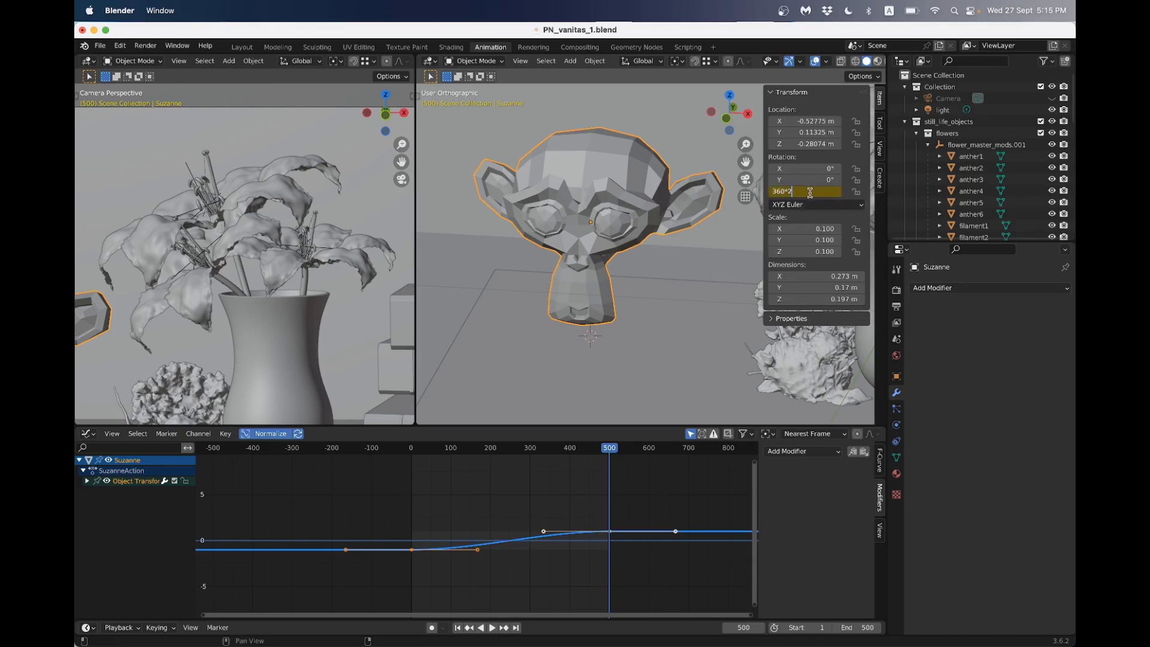
key(Return)
right_click(810, 193)
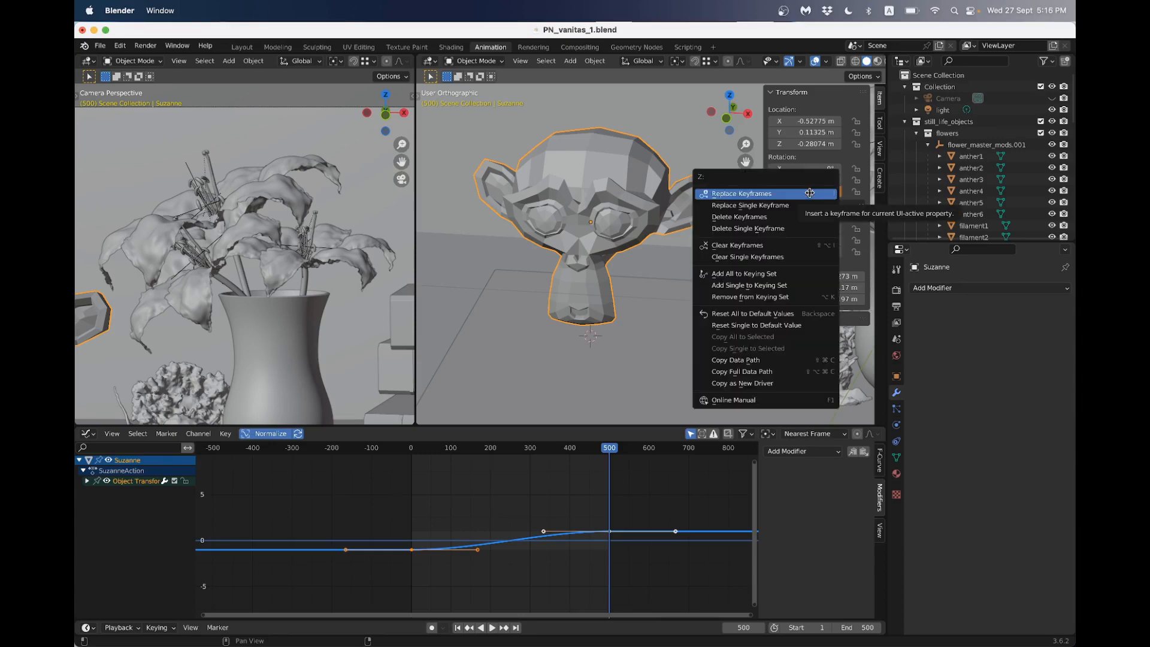
click(807, 193)
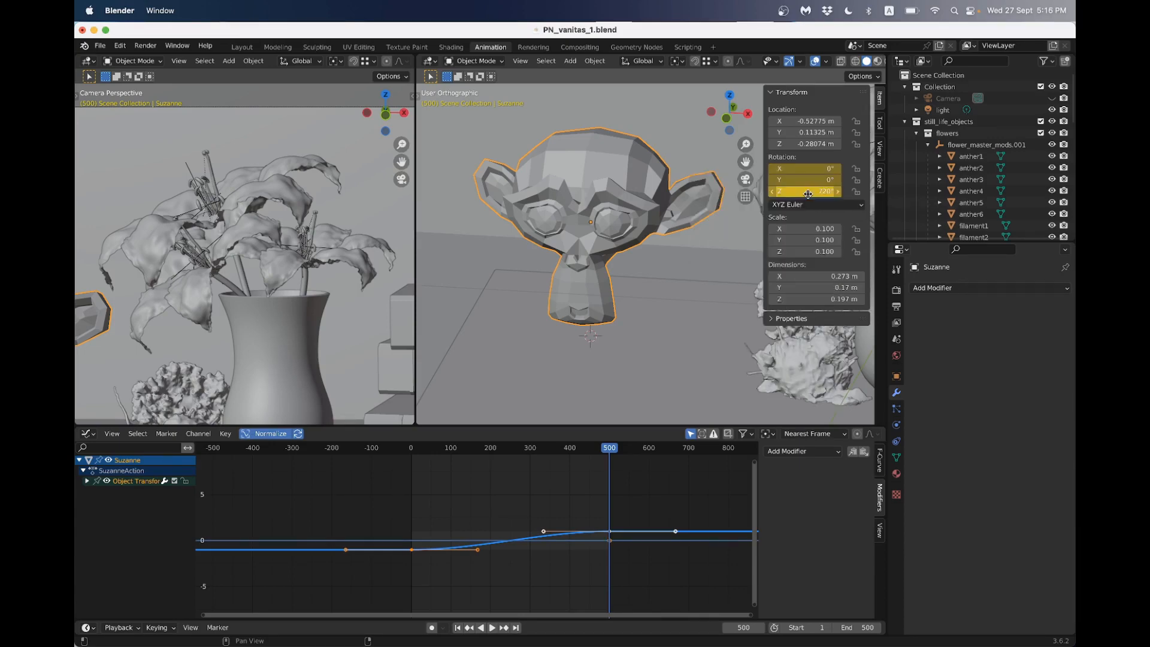
right_click(807, 191)
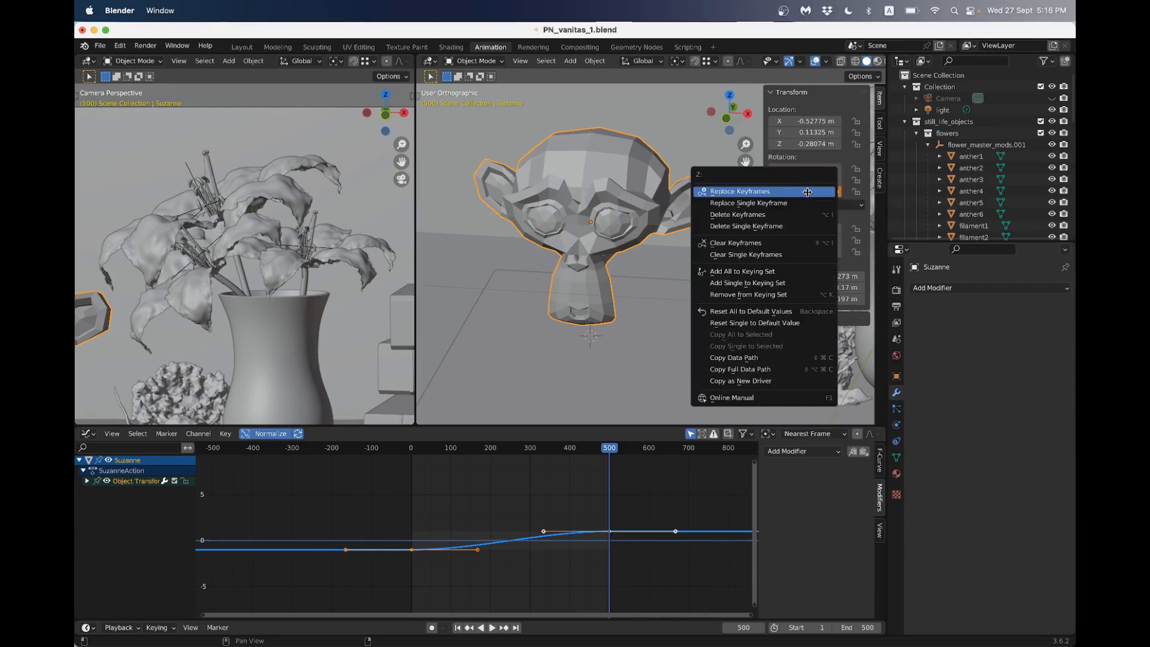
click(806, 202)
Play the animation from the first frame to watch the monkey's rotation, and stop playback partway through
scroll(524, 506, up, 1)
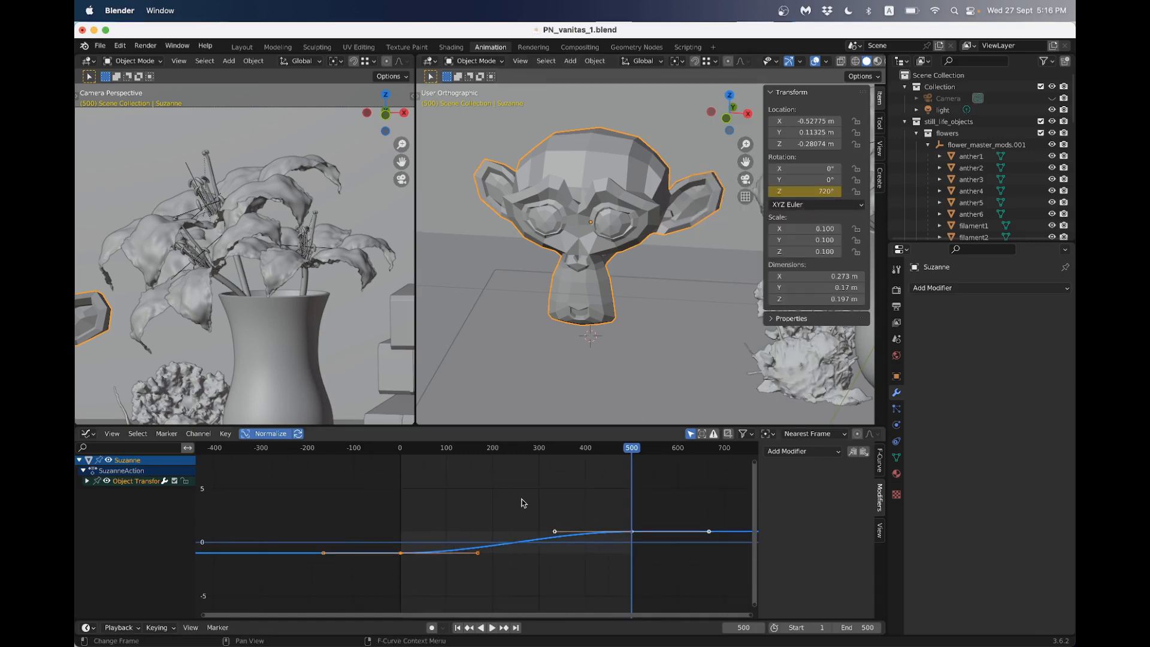
key(shift+Left)
key(space)
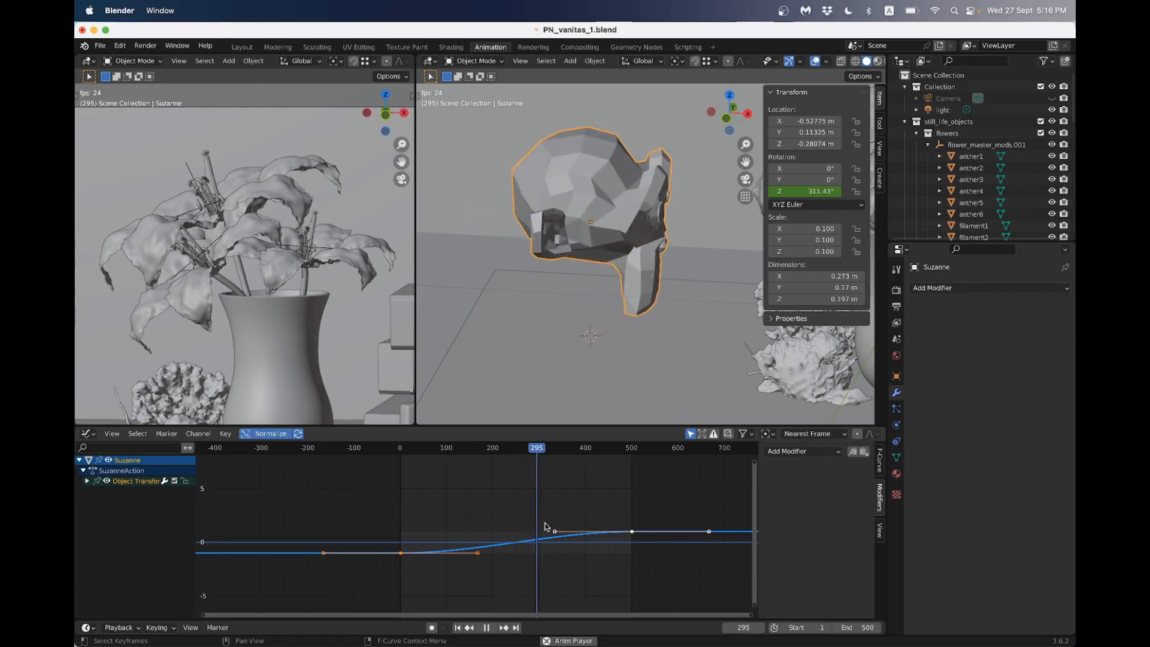
key(space)
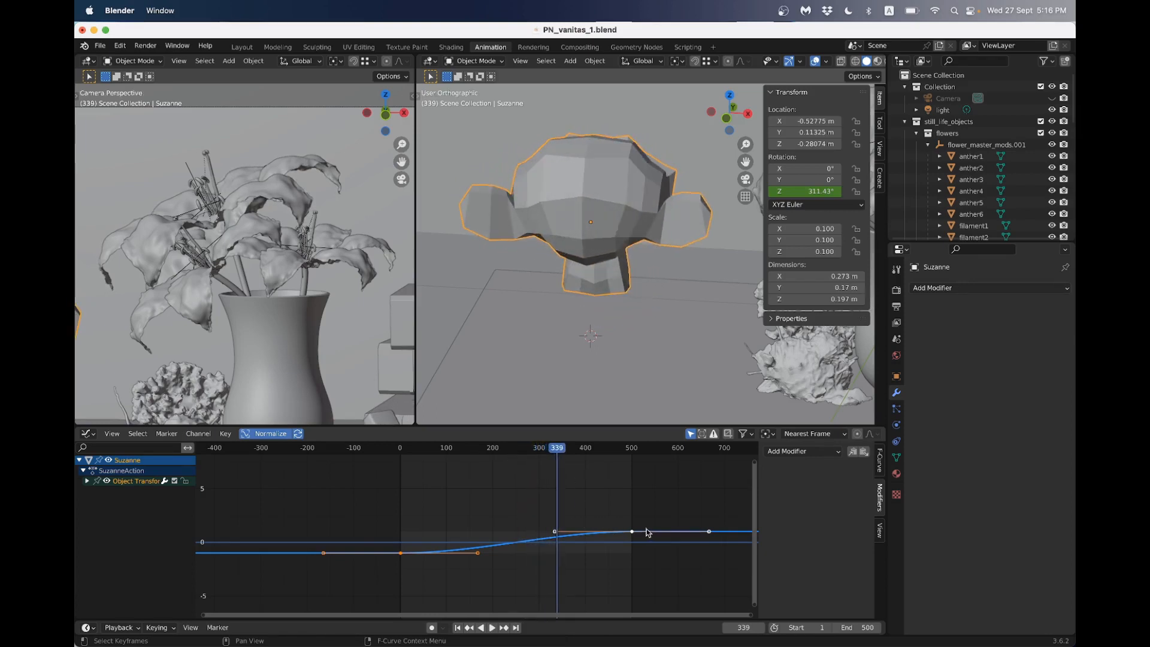
Select both keyframes of the monkey's Z rotation curve and fit the whole curve in the Graph Editor
drag(352, 479, 655, 575)
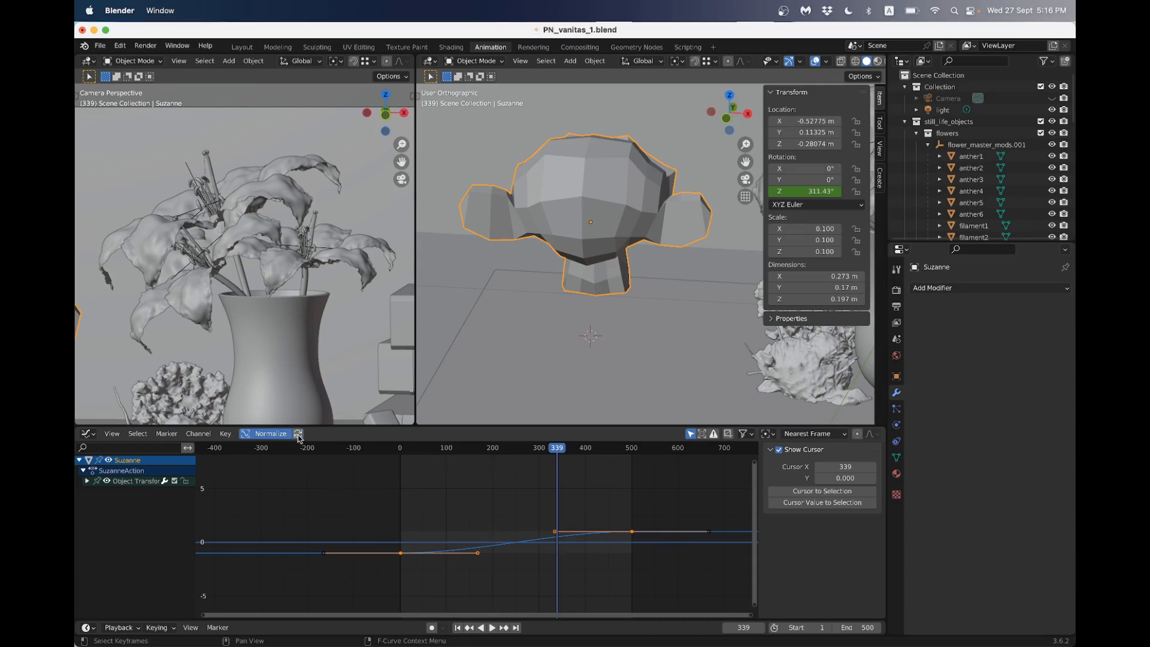
key(Home)
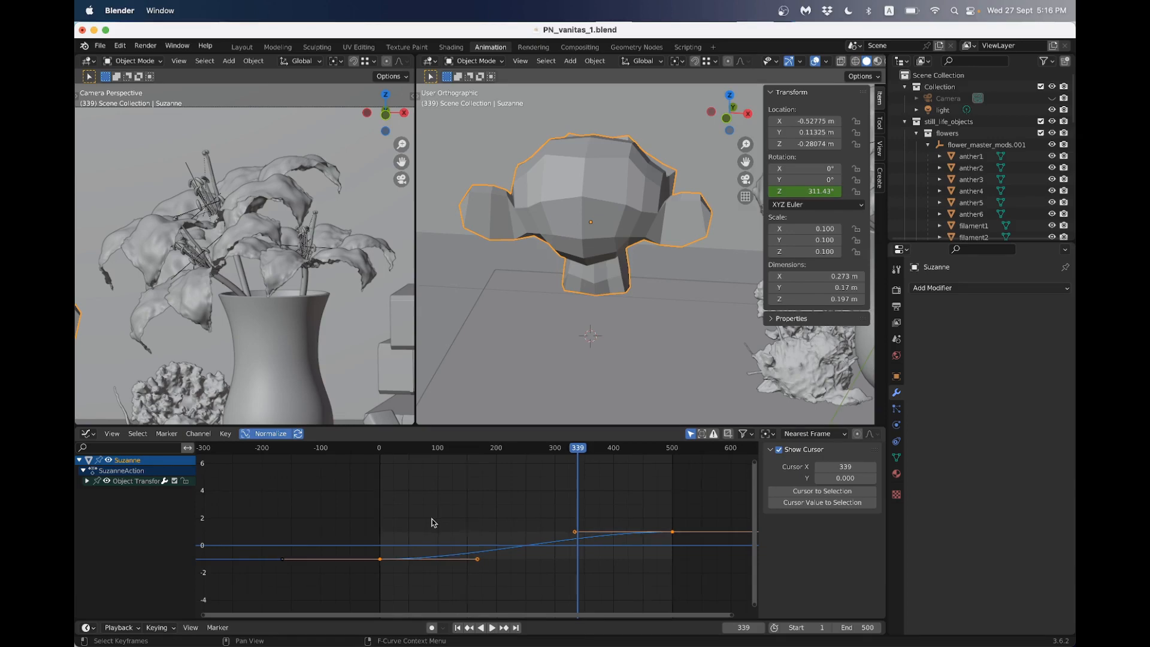
key(Home)
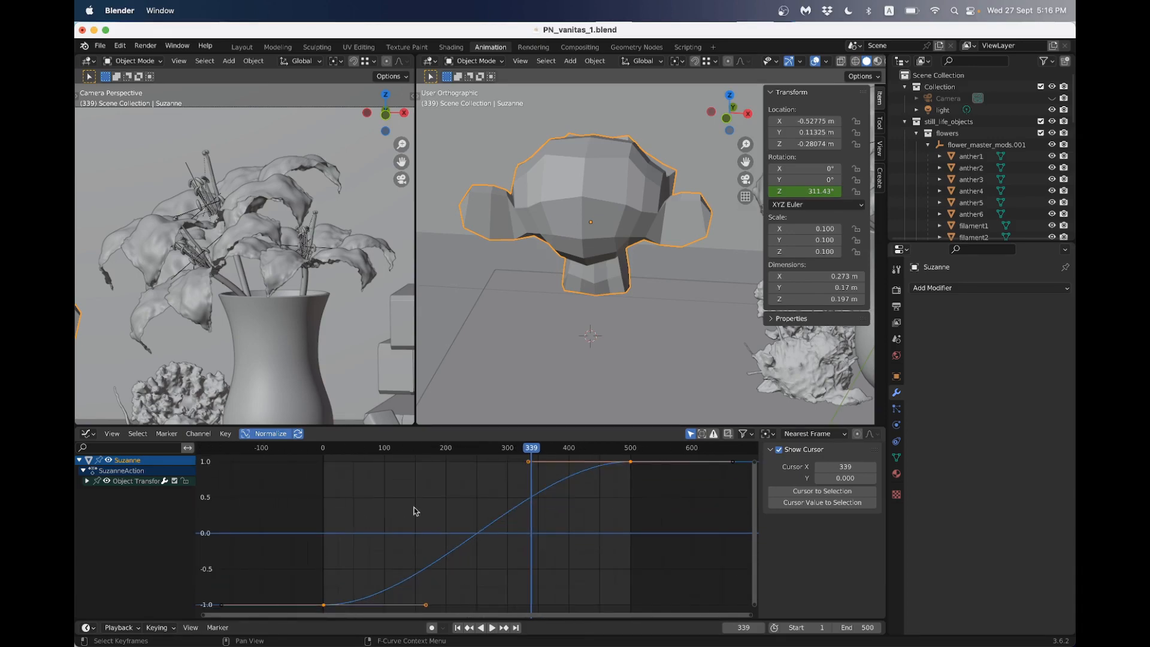
scroll(416, 510, down, 2)
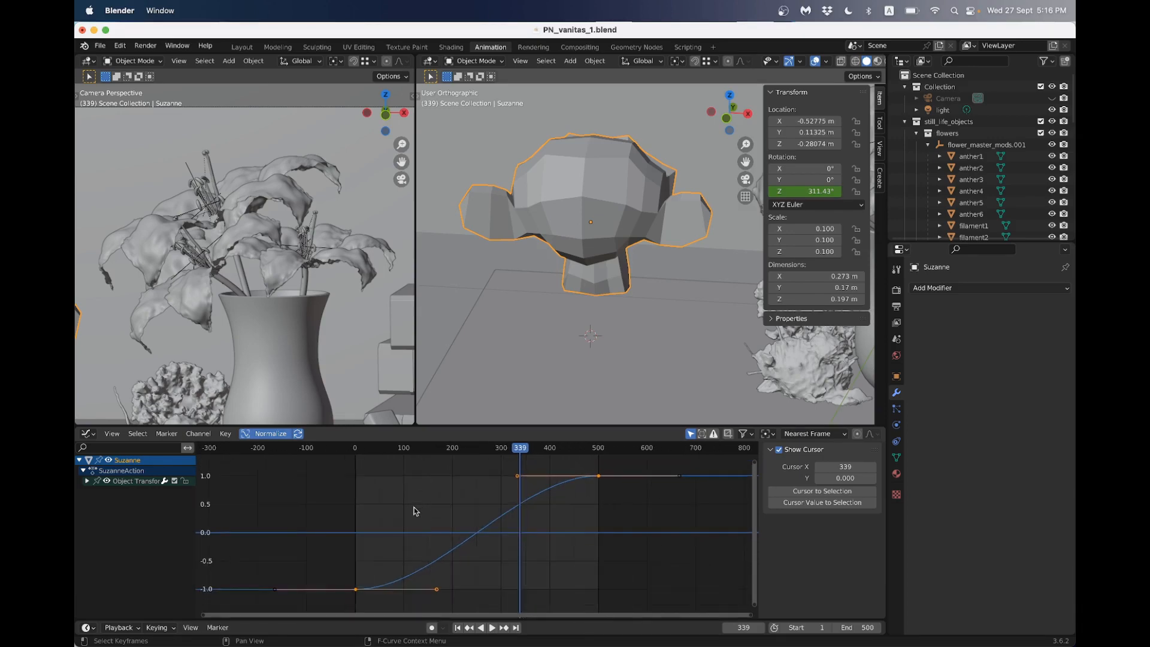
Set the interpolation of the first keyframe on the monkey's Z rotation curve to Linear
click(112, 434)
click(179, 217)
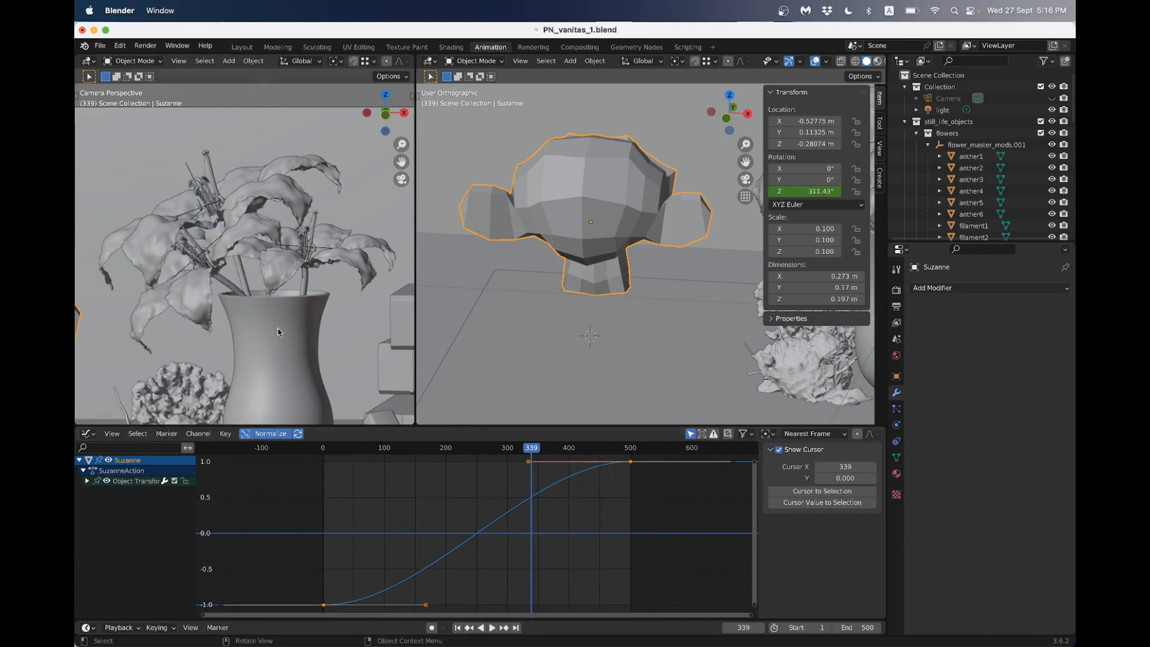
scroll(398, 474, down, 3)
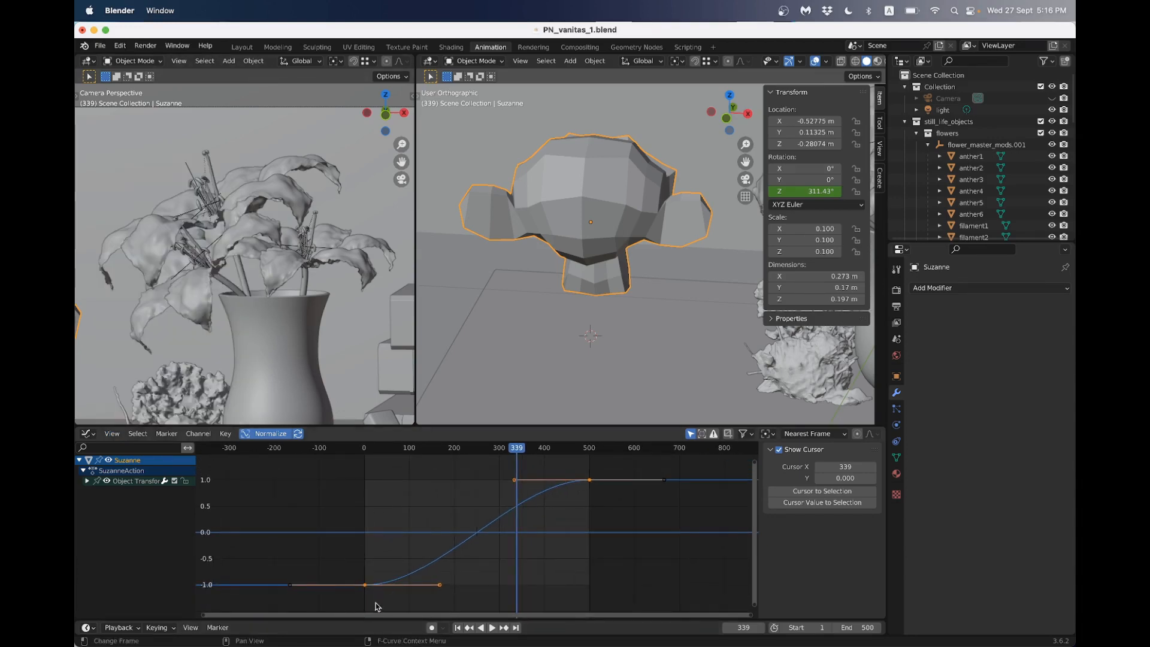
click(342, 573)
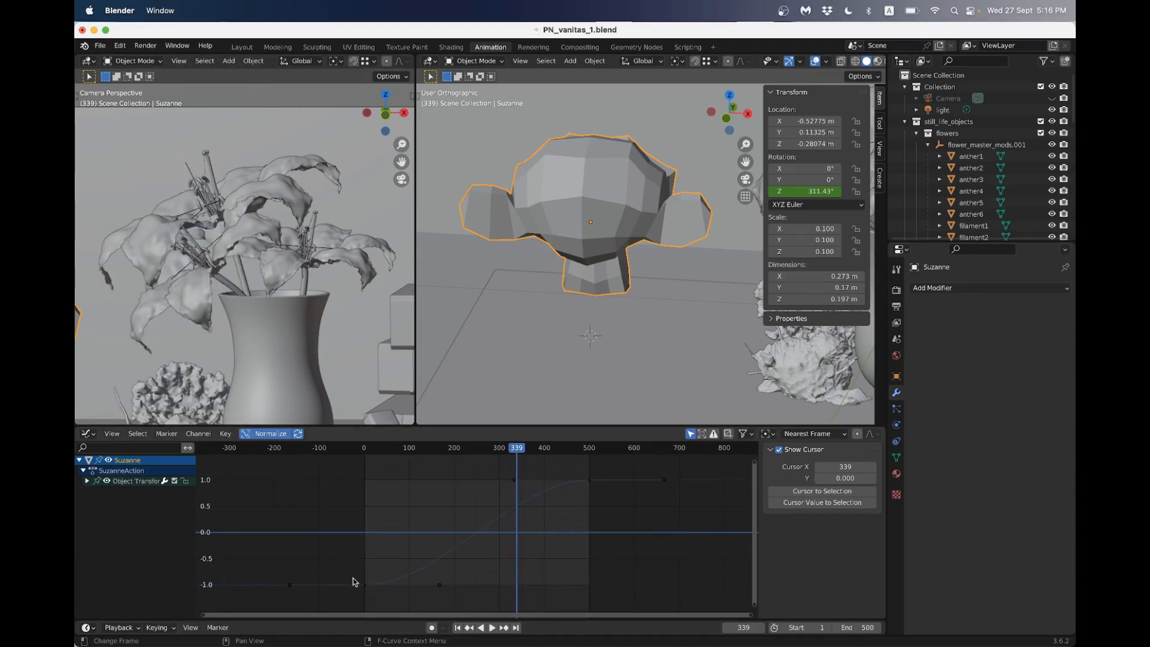
click(365, 585)
click(589, 480)
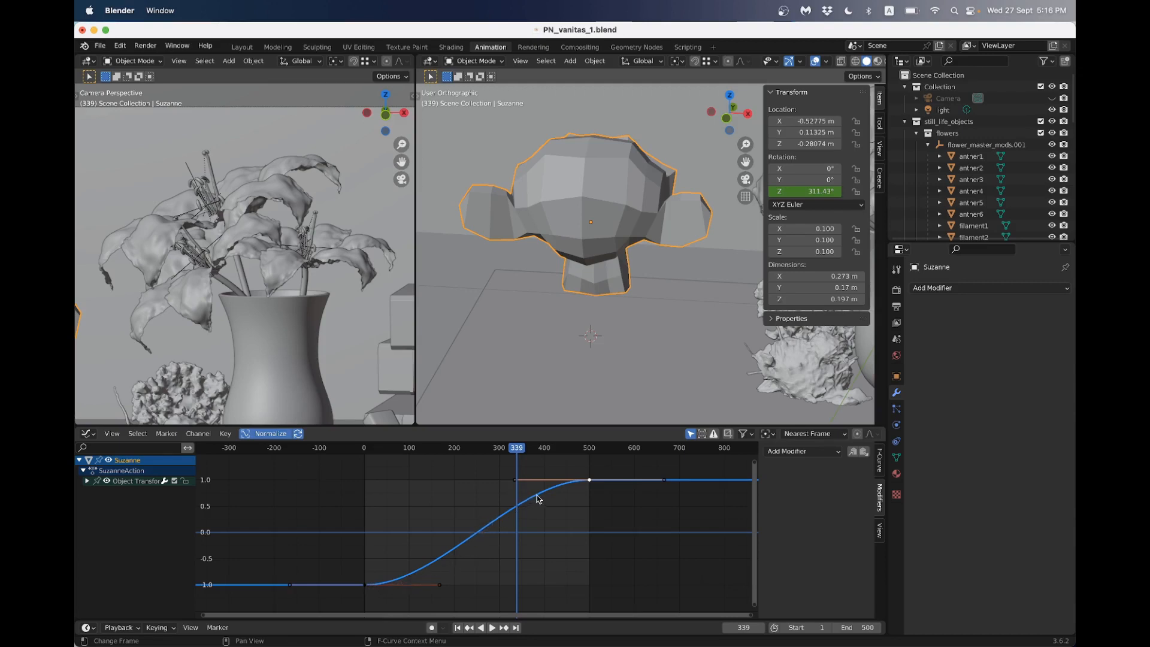
click(362, 586)
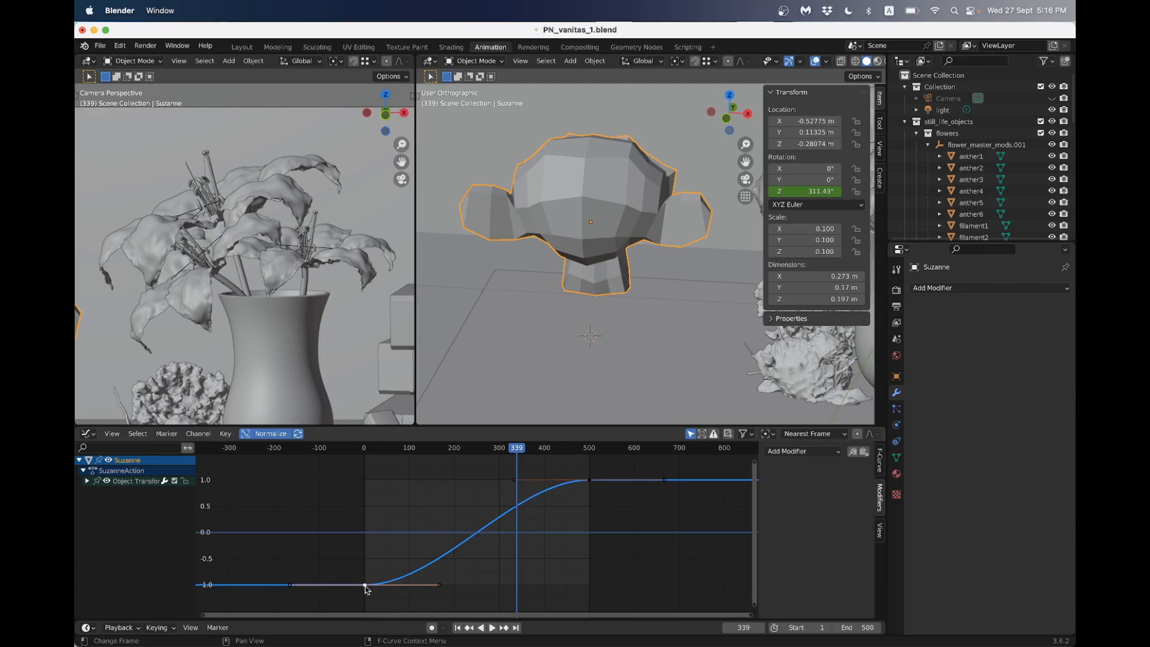
right_click(365, 588)
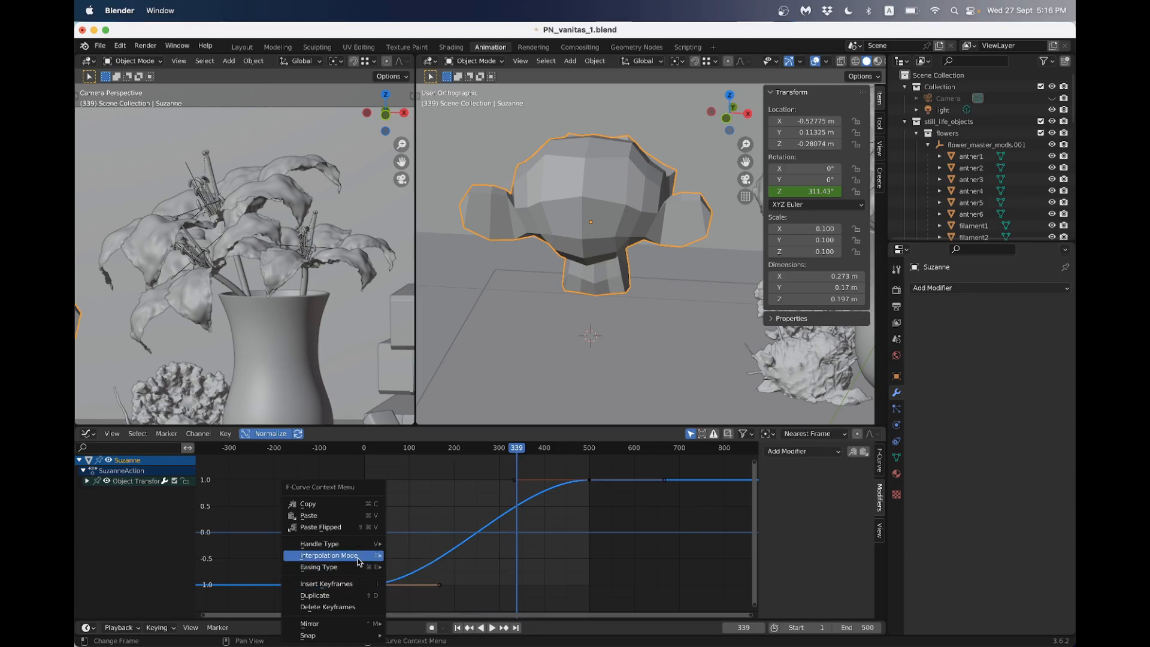
mouse_move(371, 556)
click(429, 495)
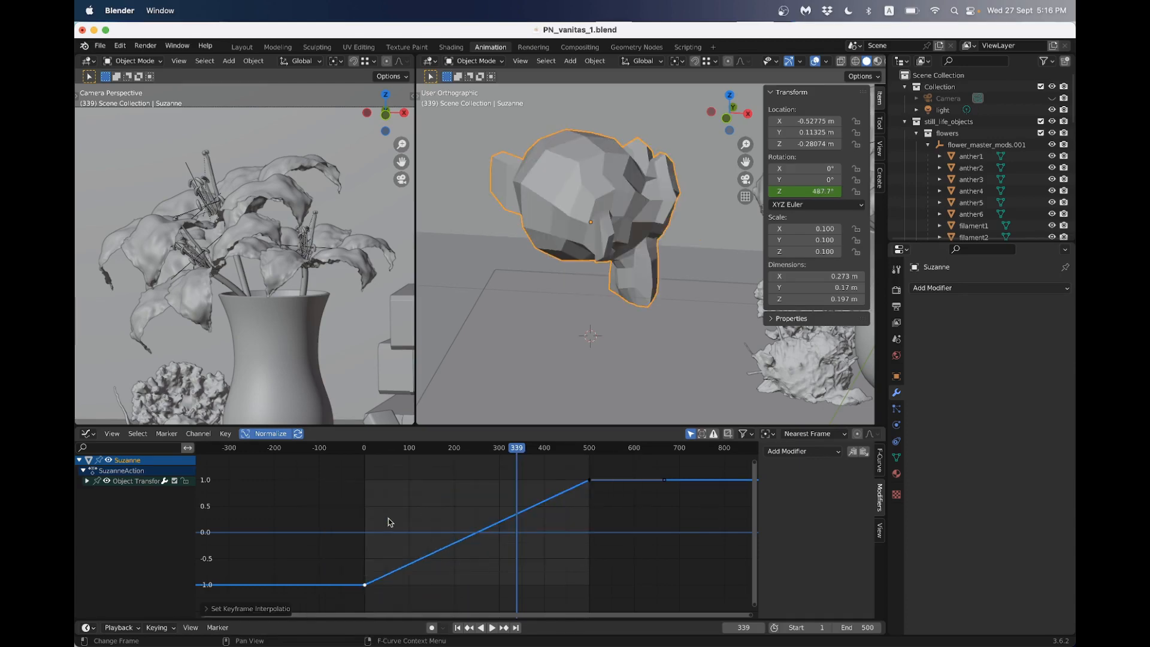
Play the animation from about frame 10 to watch the monkey's linear rotation, and stop playback partway through
click(369, 450)
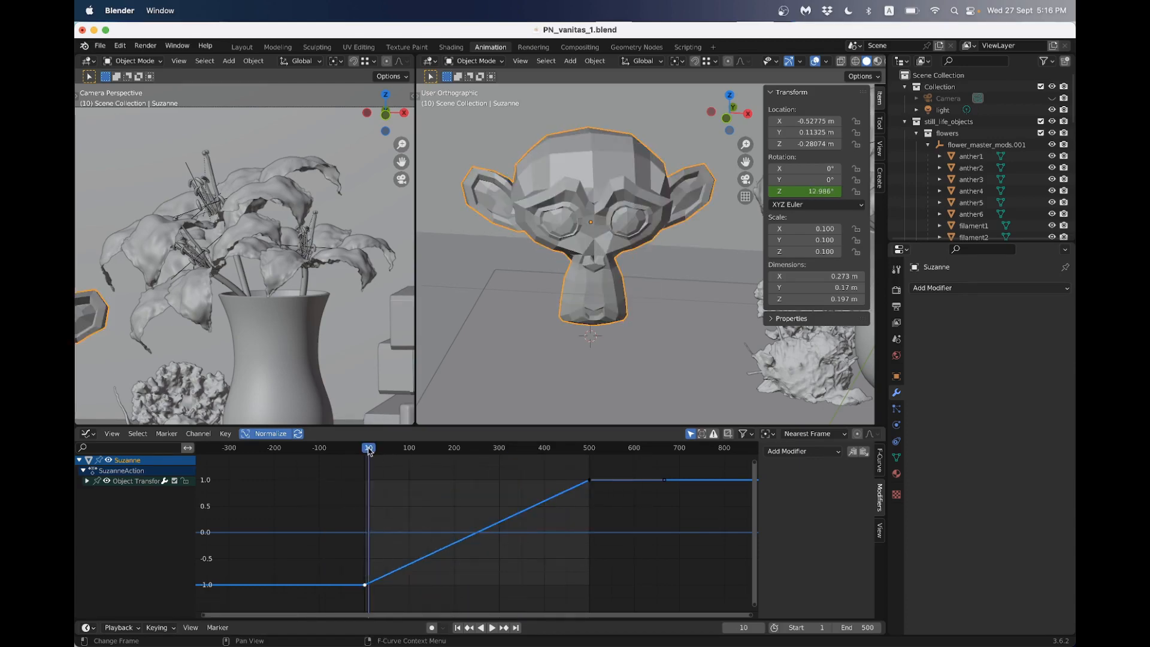
key(space)
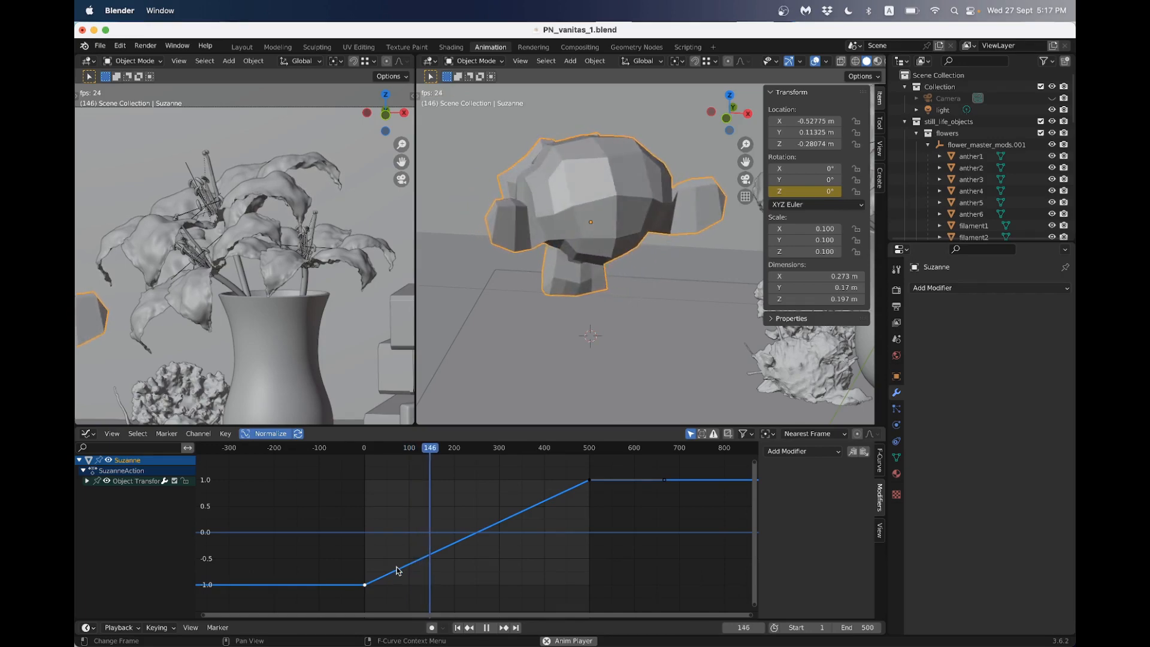
right_click(364, 587)
mouse_move(386, 555)
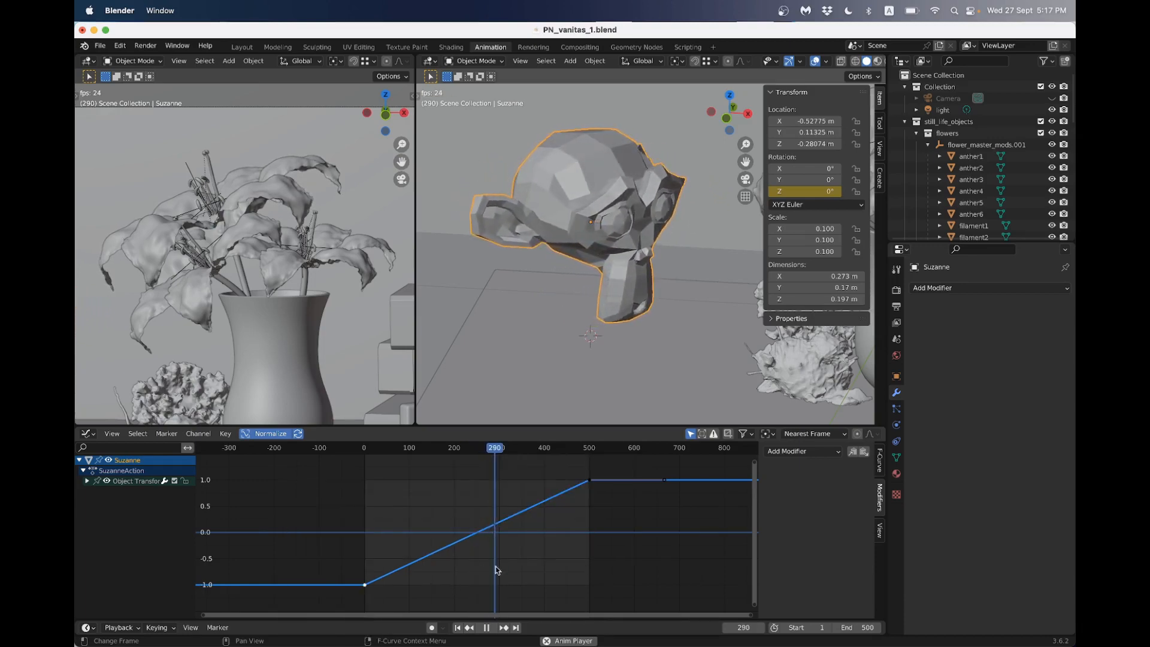
click(461, 557)
key(space)
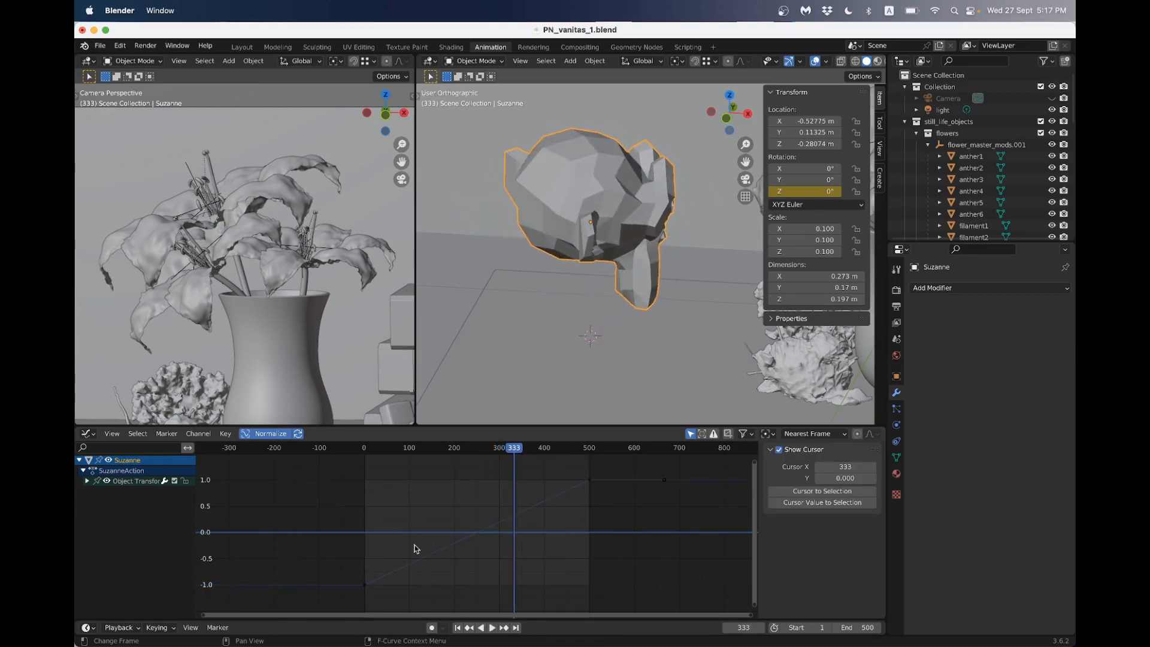
Return the first keyframe of the monkey's Z rotation curve to Bezier interpolation
click(363, 584)
right_click(467, 518)
mouse_move(490, 518)
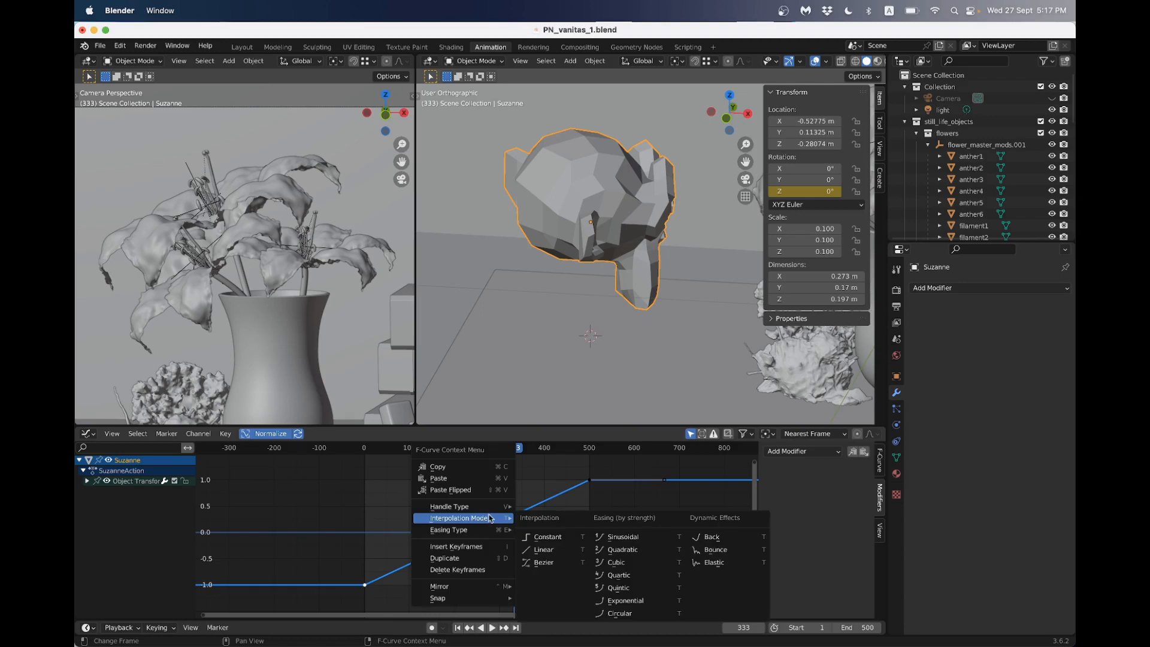
click(552, 562)
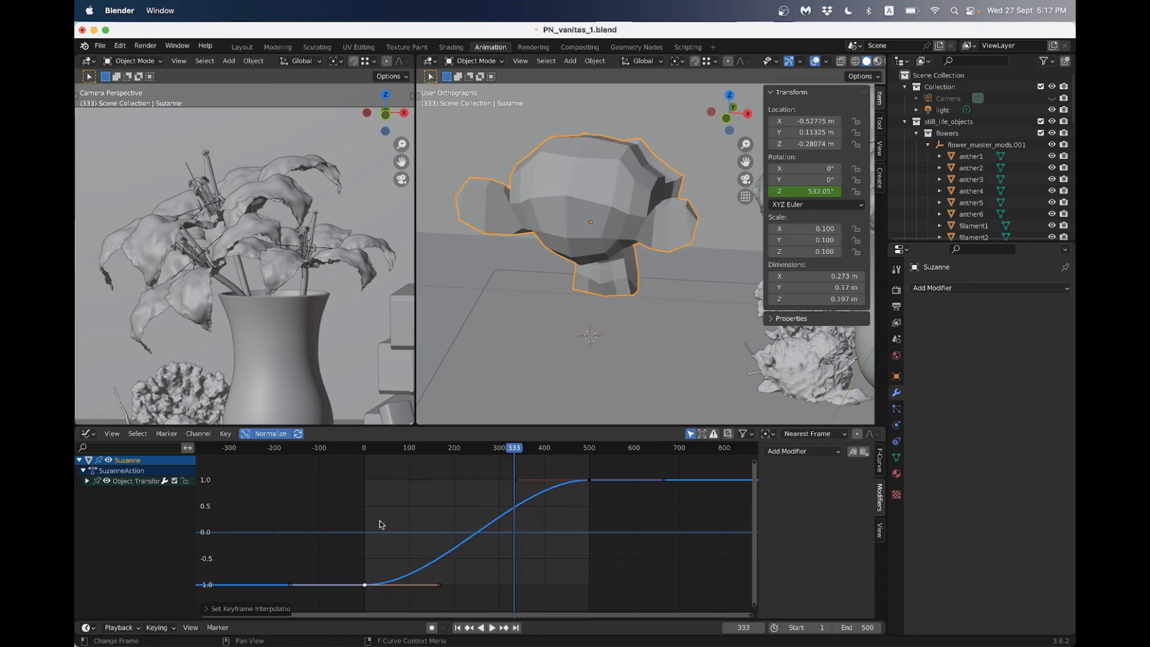
click(582, 485)
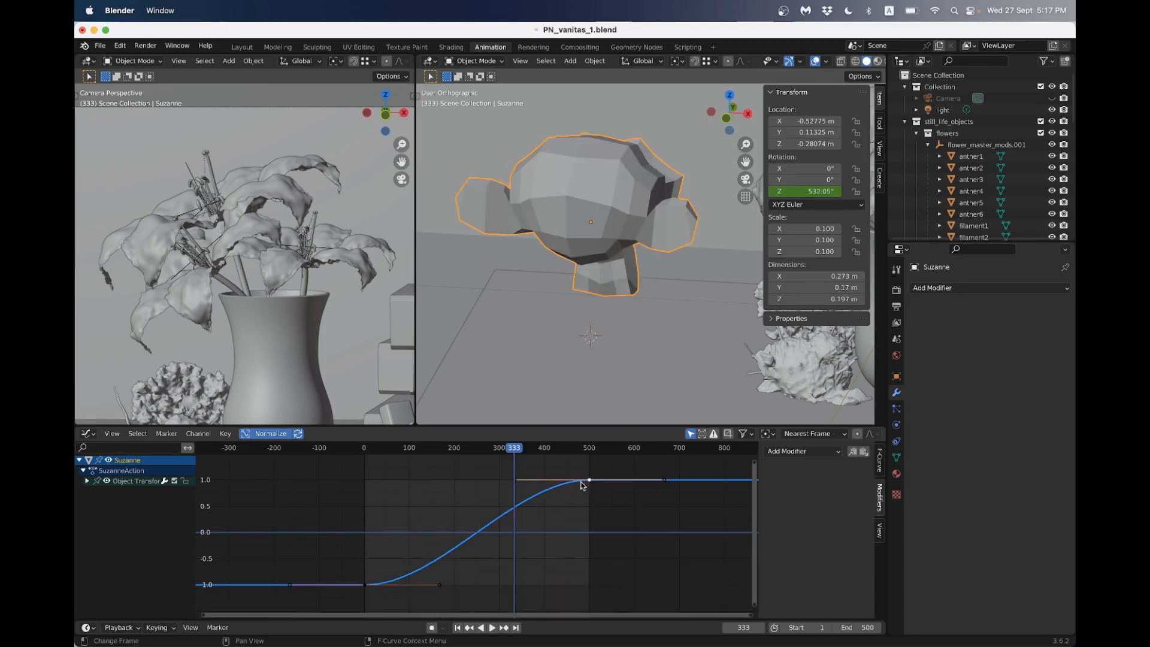
drag(320, 527, 481, 592)
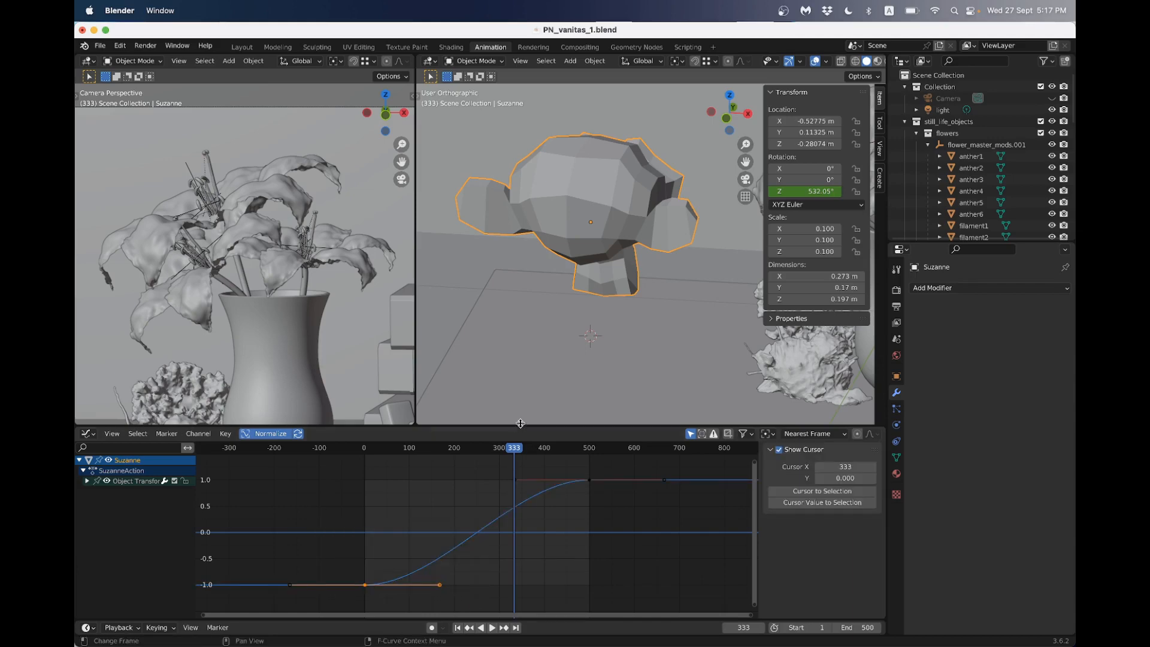
Delete the monkey from the still life scene
scroll(570, 270, down, 2)
middle_drag(624, 227, 718, 240)
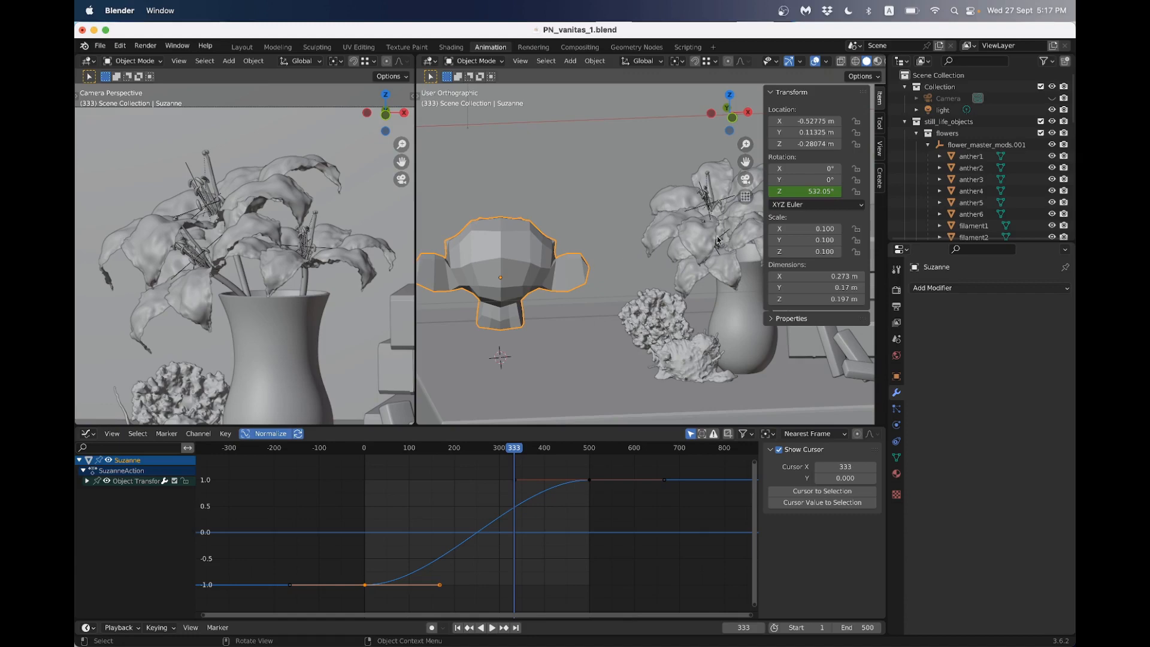
key(x)
click(519, 277)
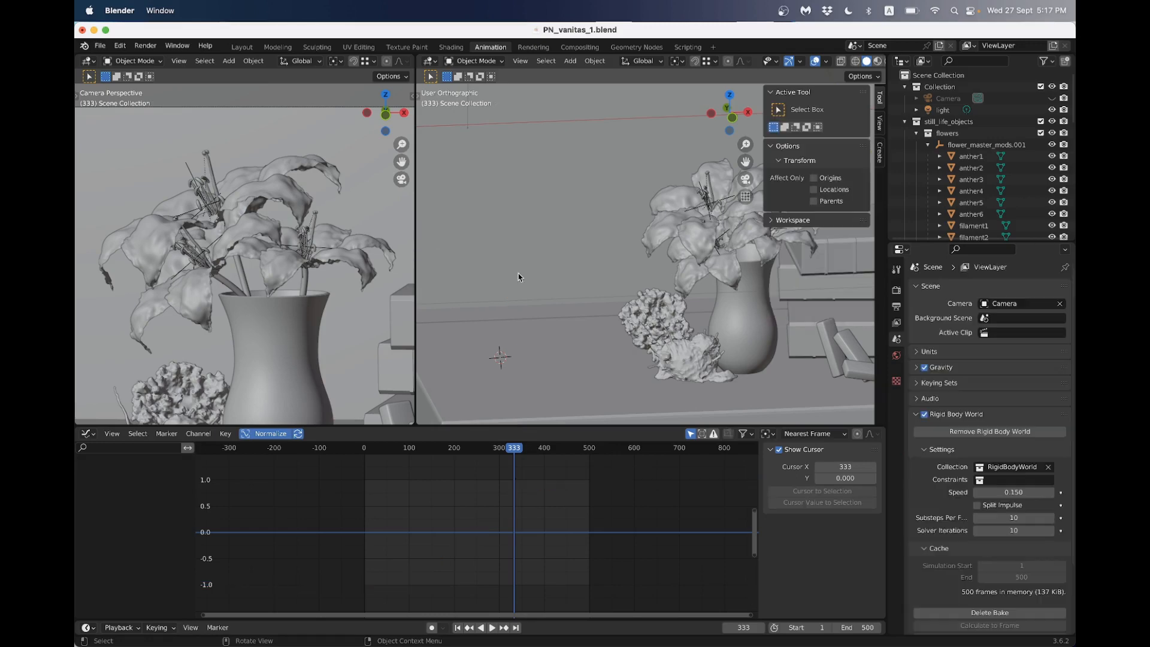
Select petal4 on the lily above the vase and bring it into close view from the side
scroll(640, 254, up, 4)
click(574, 247)
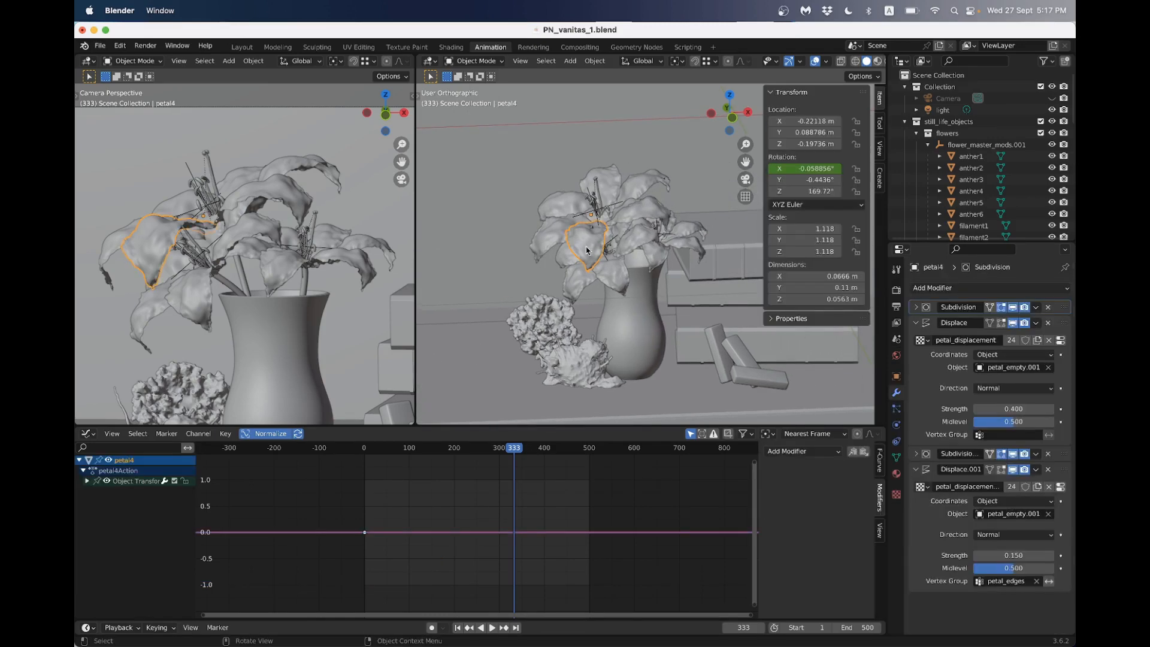
scroll(577, 253, up, 3)
scroll(508, 266, up, 4)
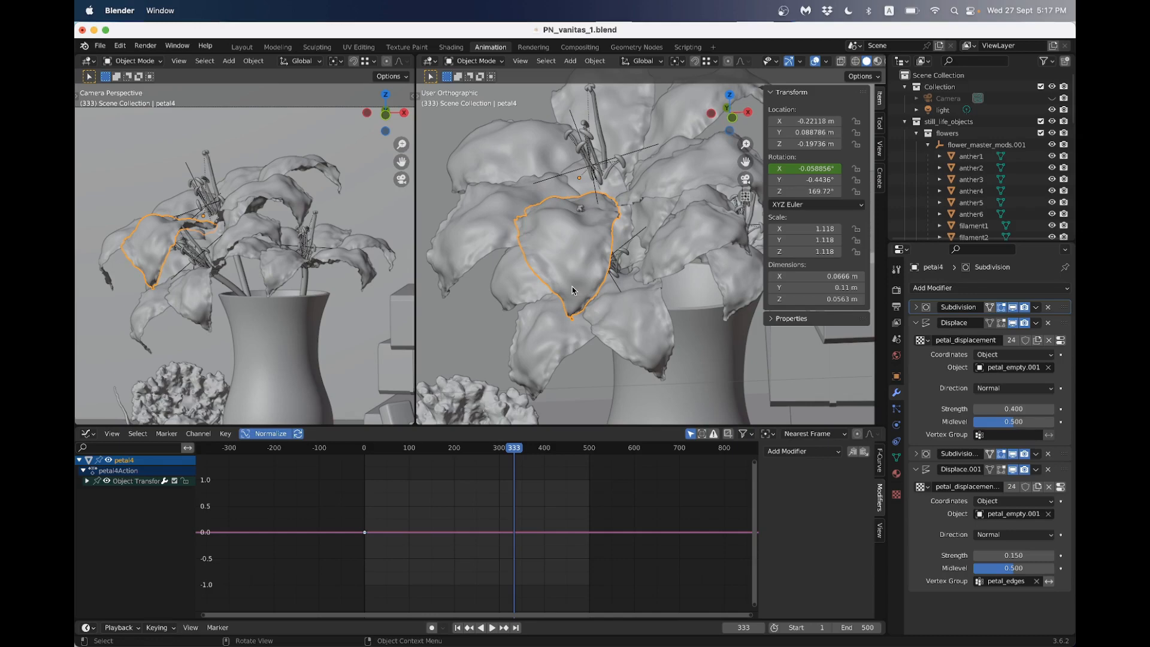
middle_drag(569, 286, 604, 295)
scroll(572, 275, up, 2)
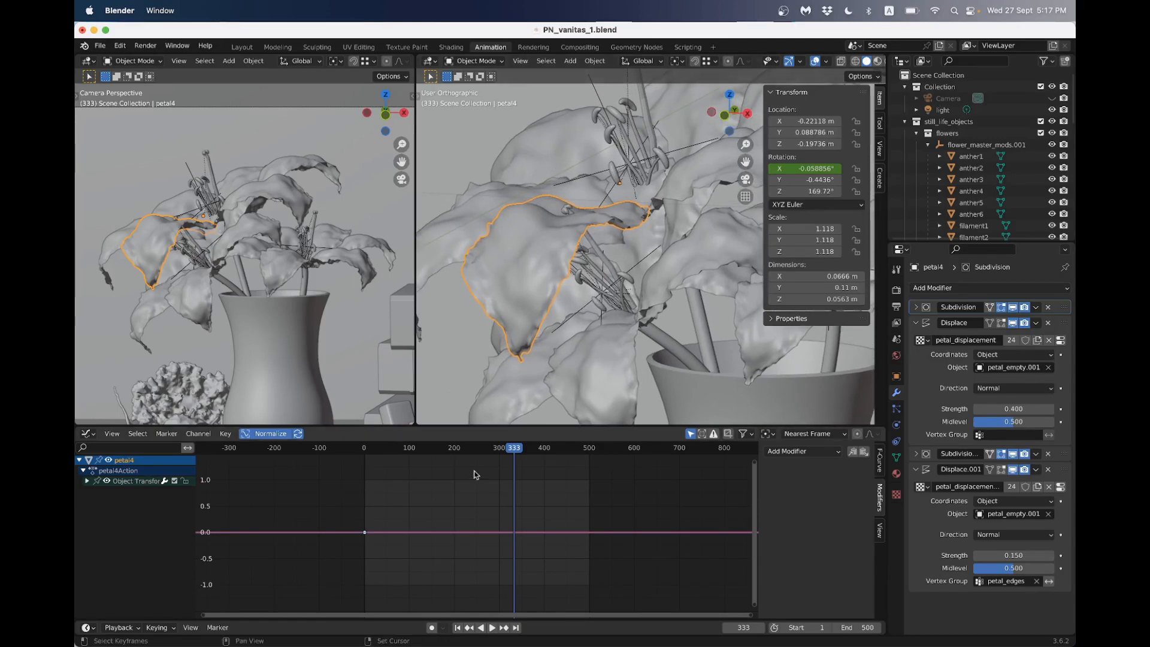
At frame 196, set petal4's X rotation to 5° and insert a single keyframe on it
key(shift+Left)
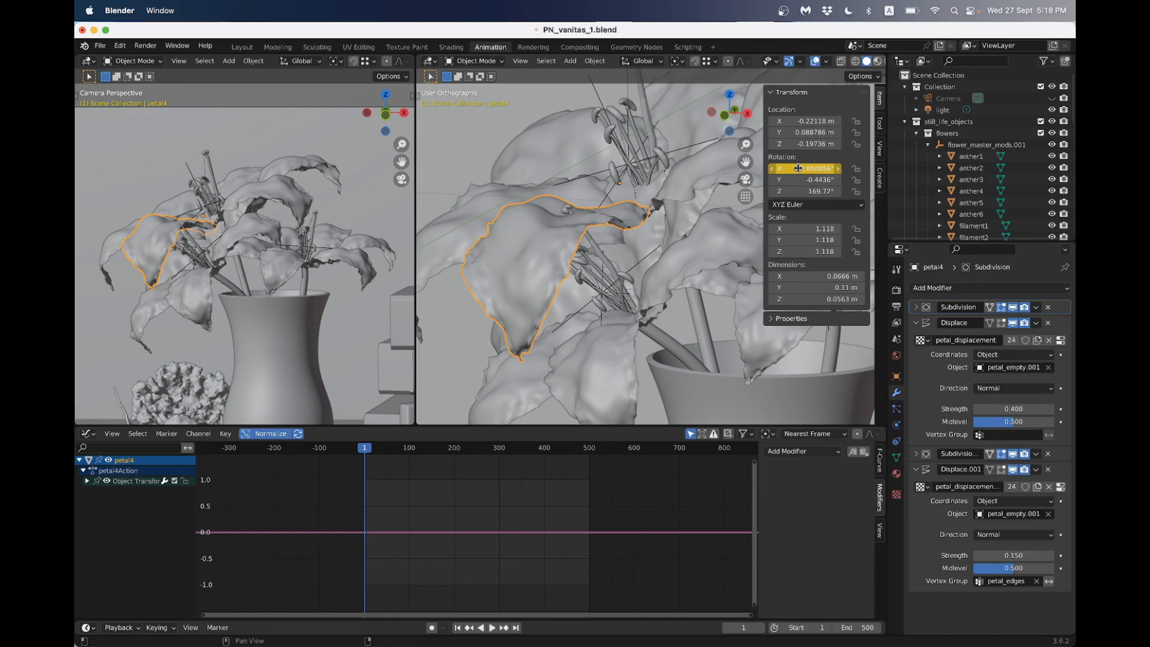
scroll(349, 524, up, 1)
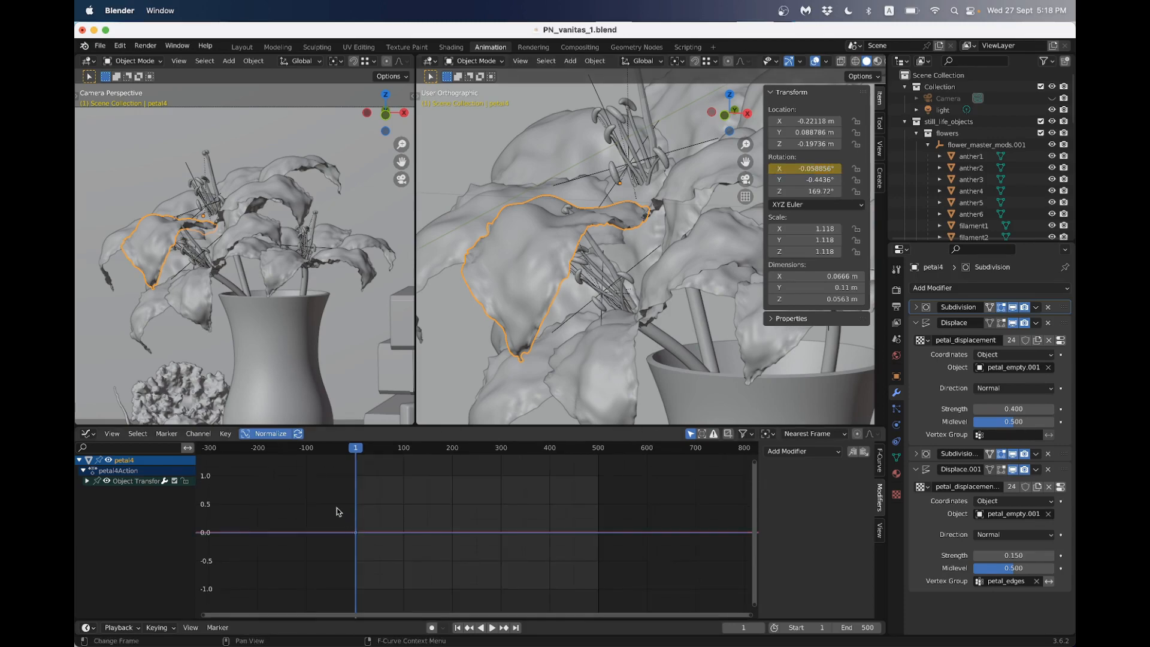
click(450, 448)
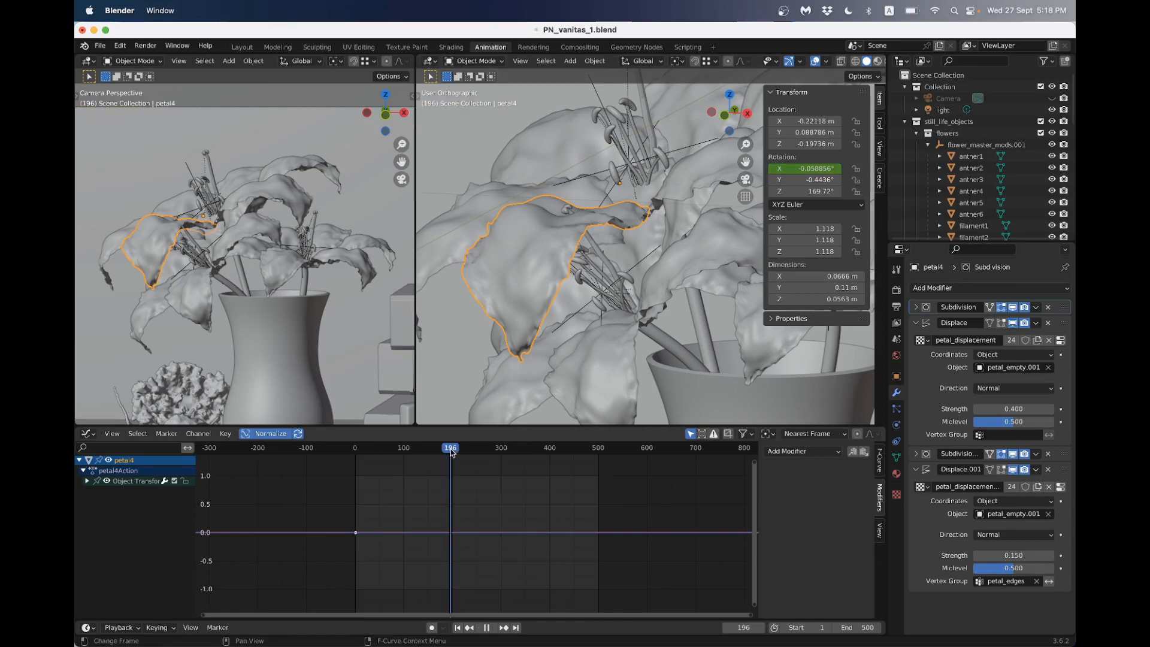
click(796, 168)
text(5)
key(Return)
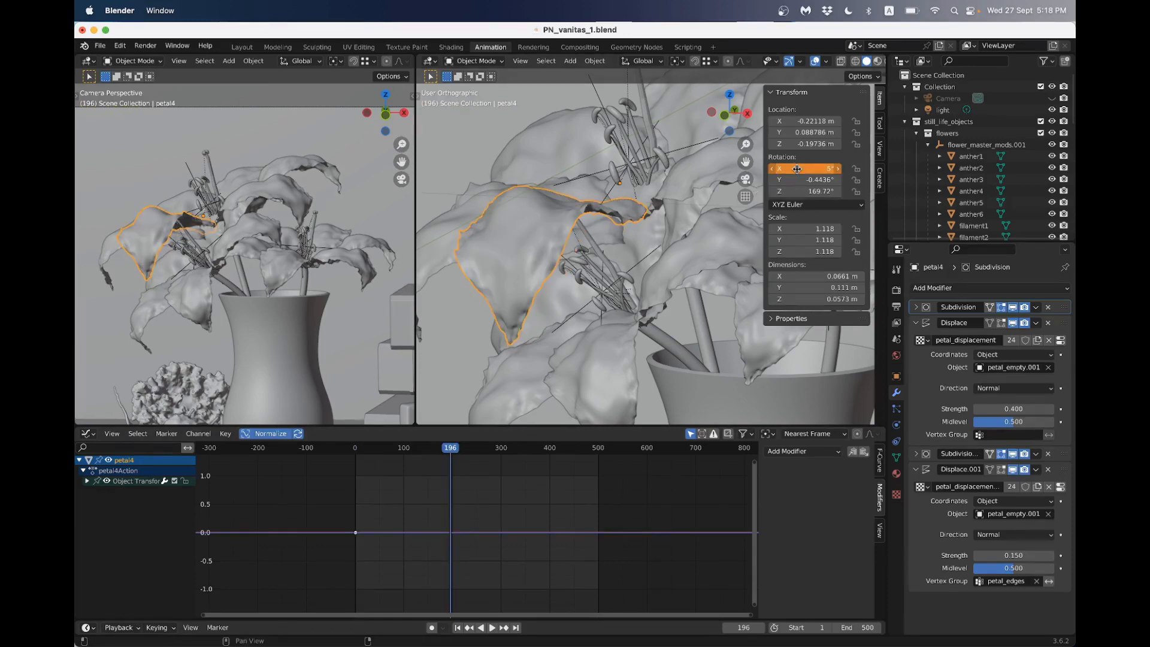
right_click(798, 169)
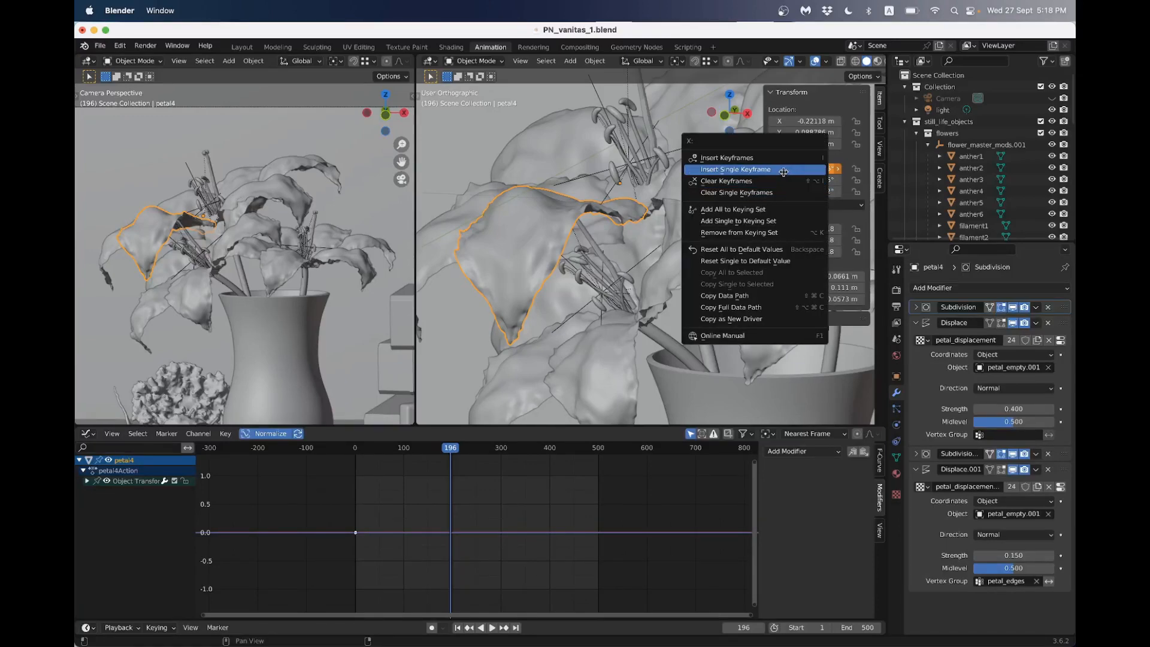
click(791, 170)
Scrub through the frames to preview petal4's rotation, and delete the frame 196 keyframe from its curve
mouse_move(450, 458)
mouse_down()
mouse_move(372, 461)
mouse_move(432, 456)
mouse_up()
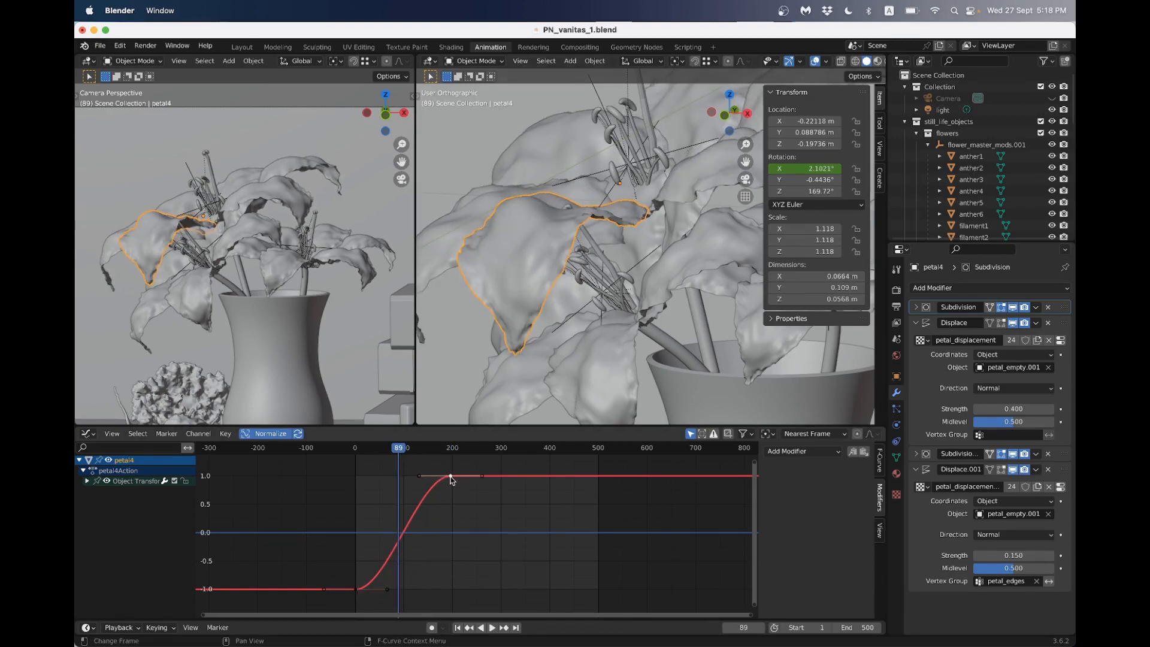
key(x)
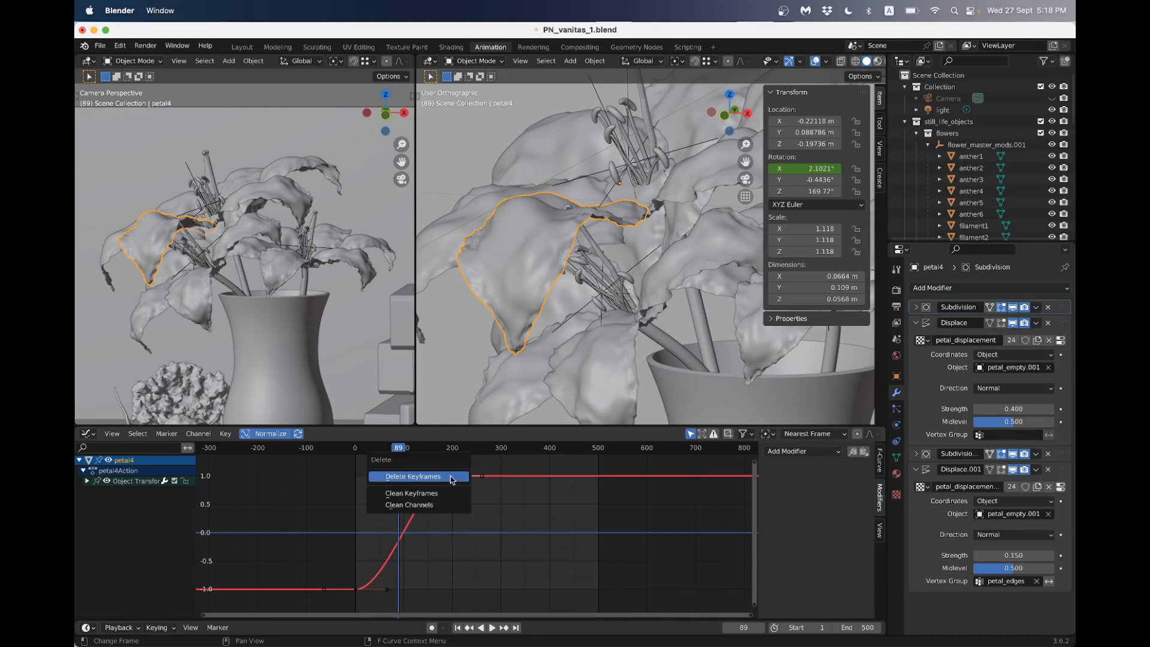
click(451, 478)
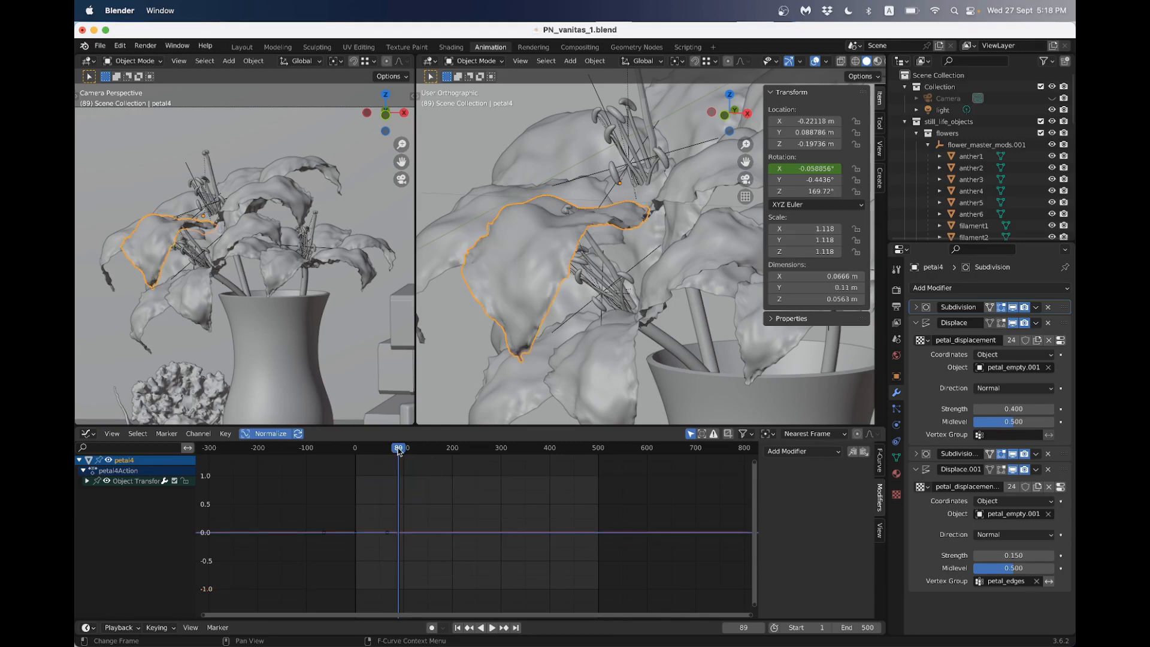
Return to frame 1 and add a Noise modifier to petal4's X rotation curve
key(shift+Left)
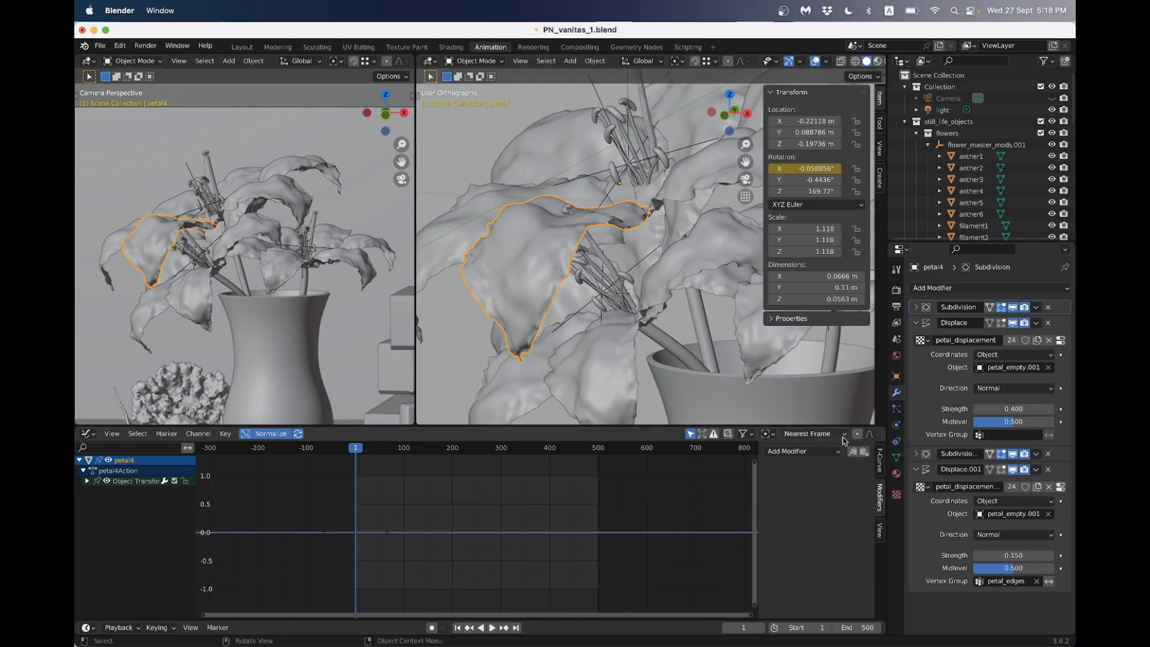
click(814, 453)
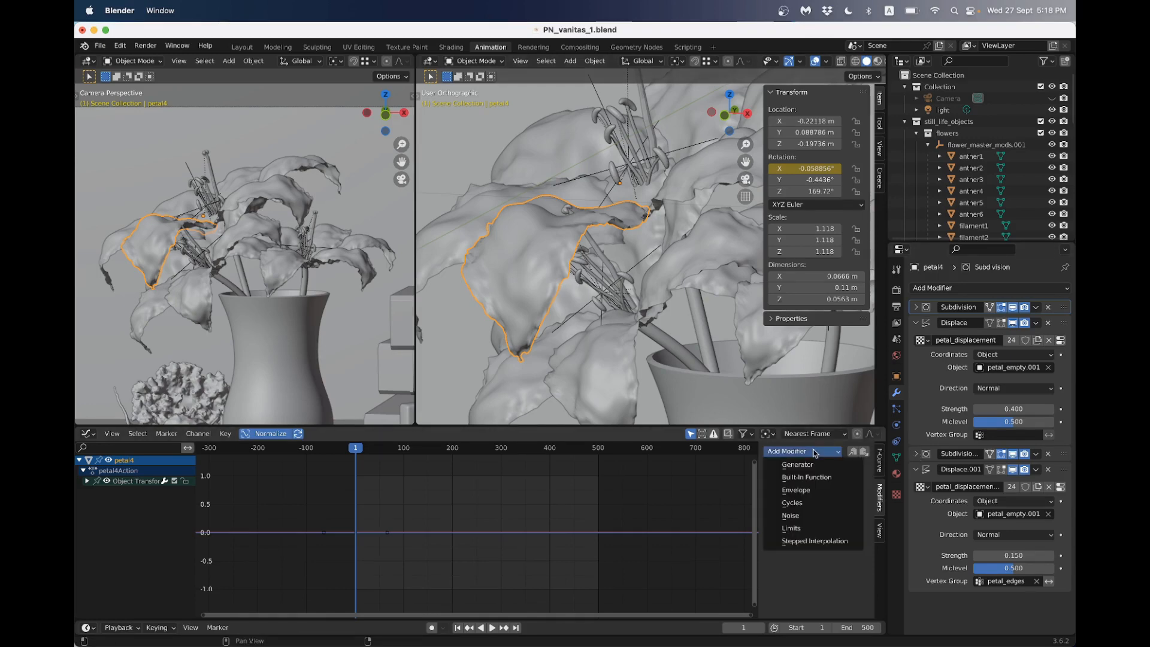
click(814, 514)
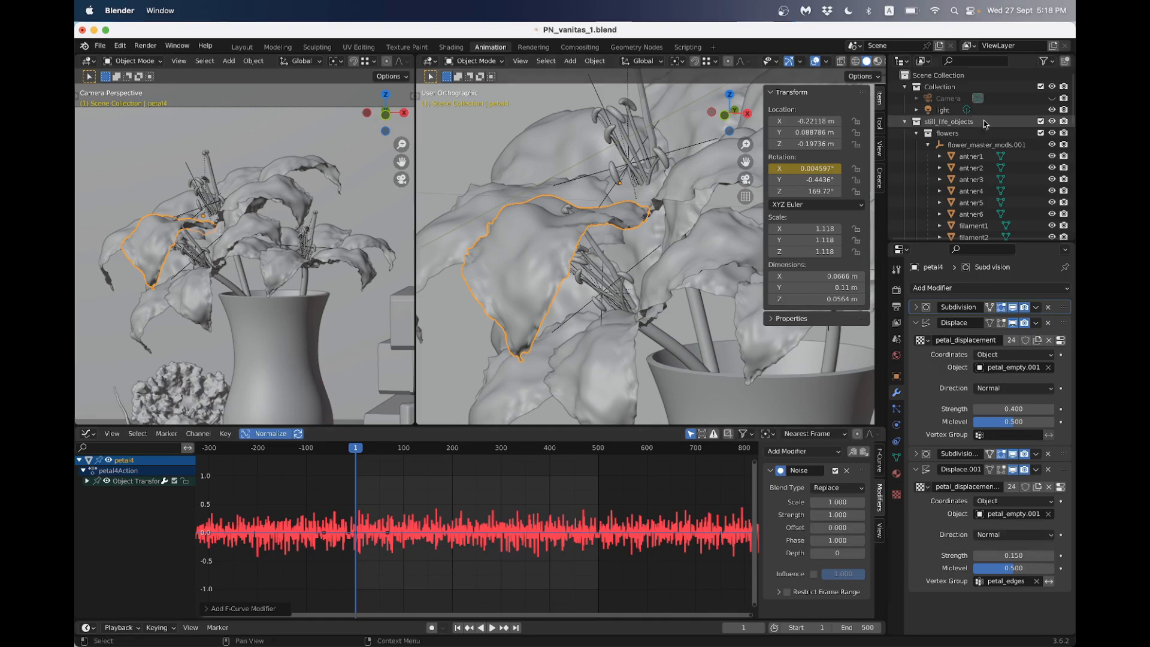
Remove the existing Noise modifier from the X rotation curves of petal4.001, petal4.002, petal4.003, petal4.004 and petal4.005
scroll(972, 185, down, 5)
click(974, 168)
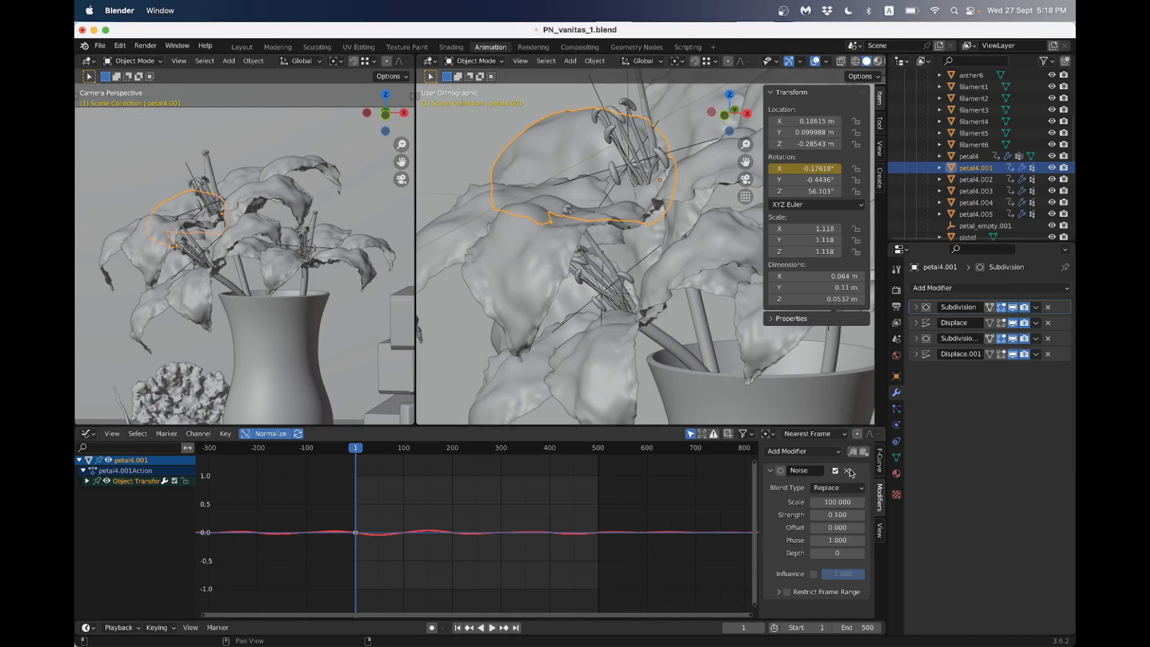
click(848, 470)
click(975, 179)
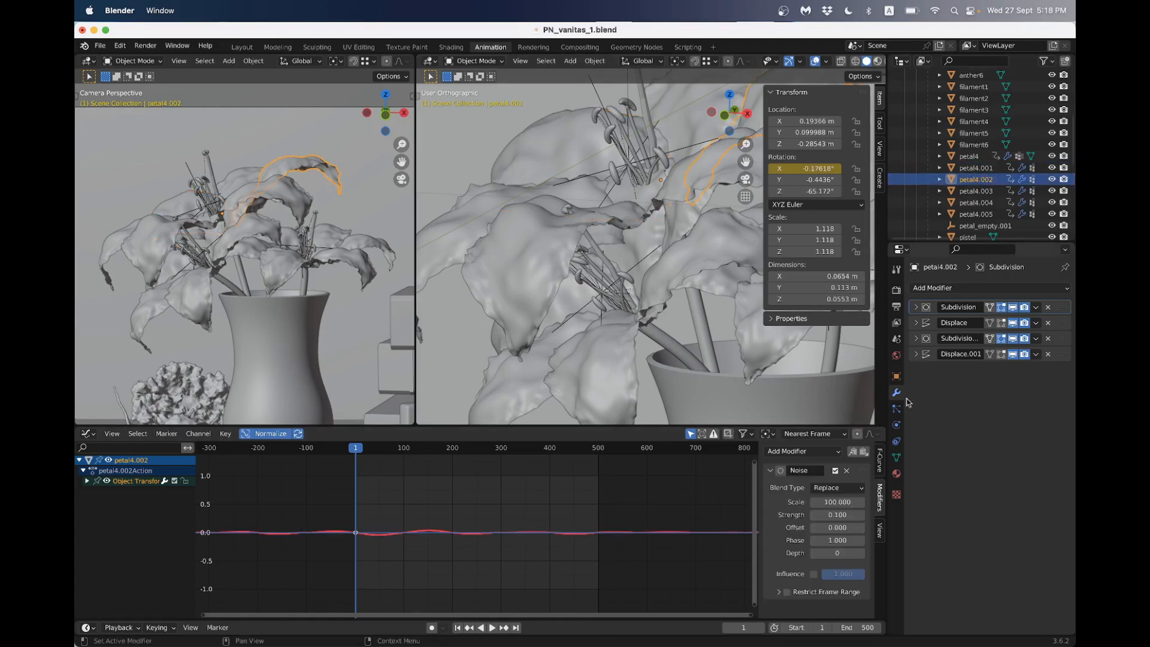
click(846, 470)
click(976, 191)
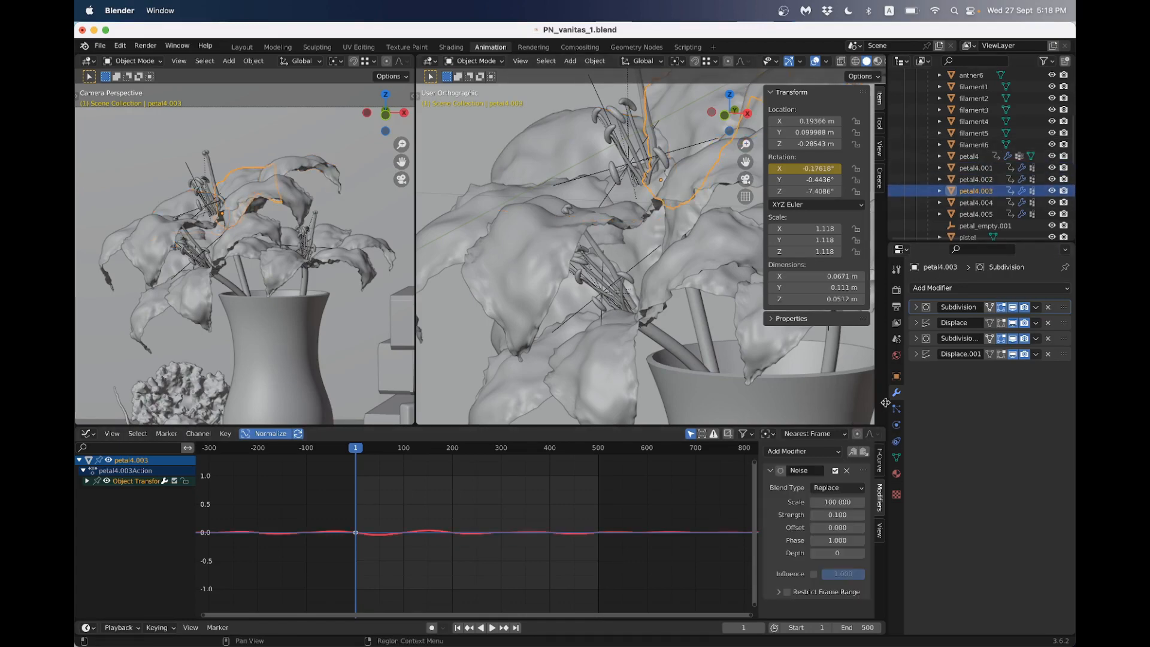
click(846, 471)
click(975, 203)
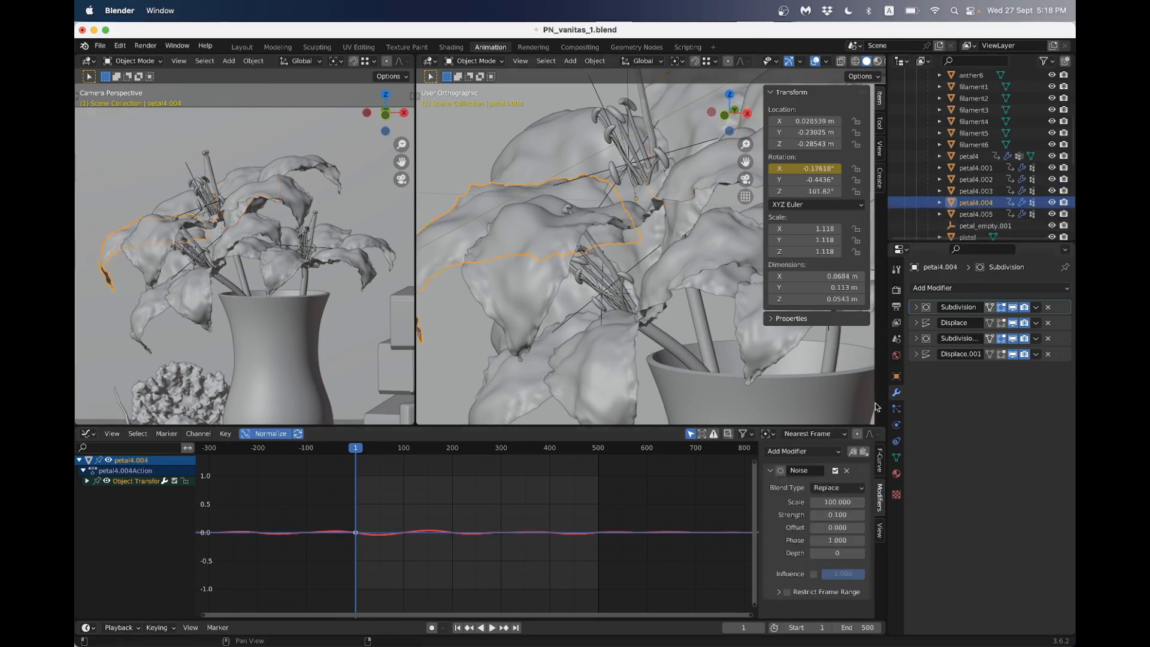
click(846, 471)
click(976, 214)
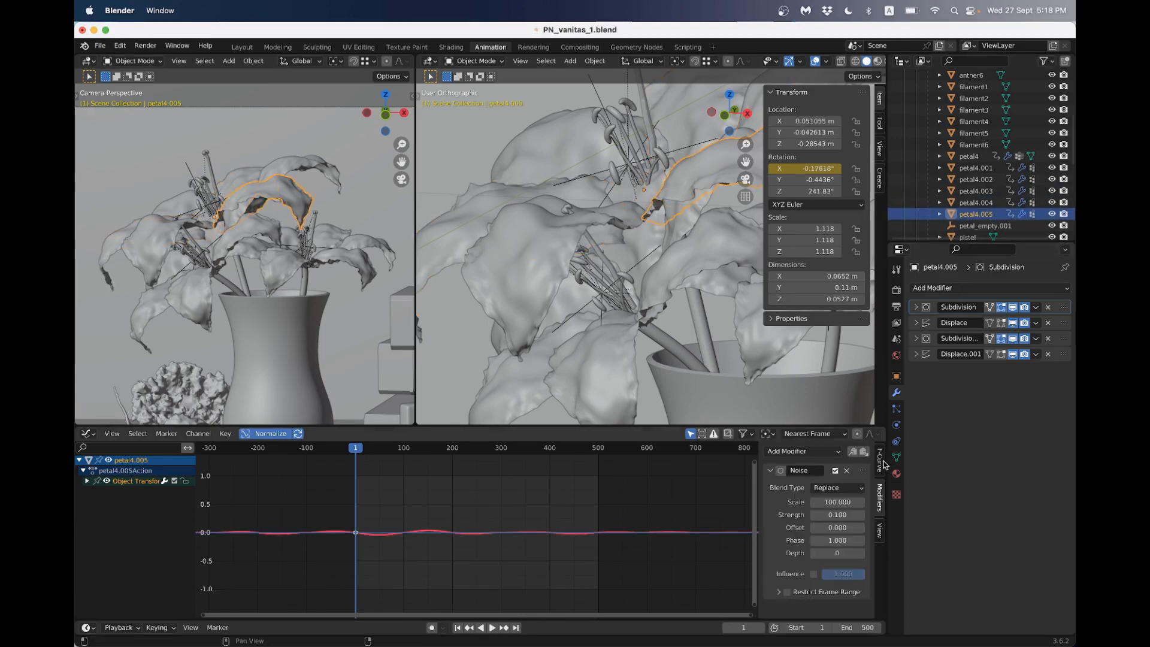
click(845, 472)
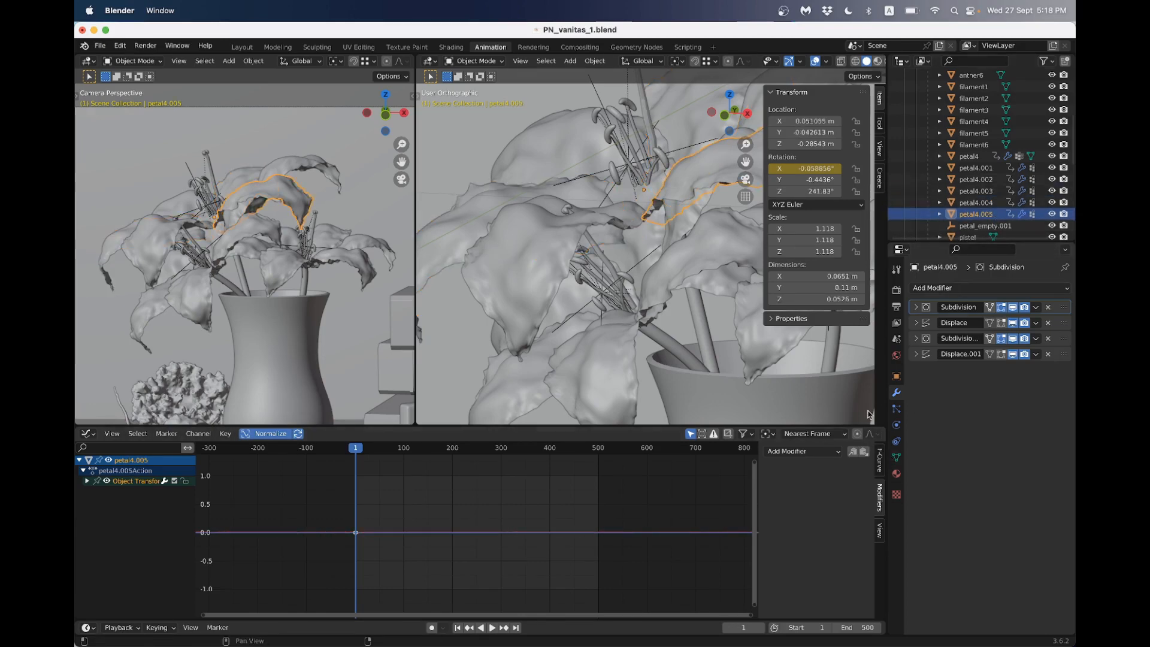
Clear the X rotation keyframes from petal4.005, petal4.004, petal4.003 and petal4.002
right_click(818, 169)
click(810, 194)
click(950, 201)
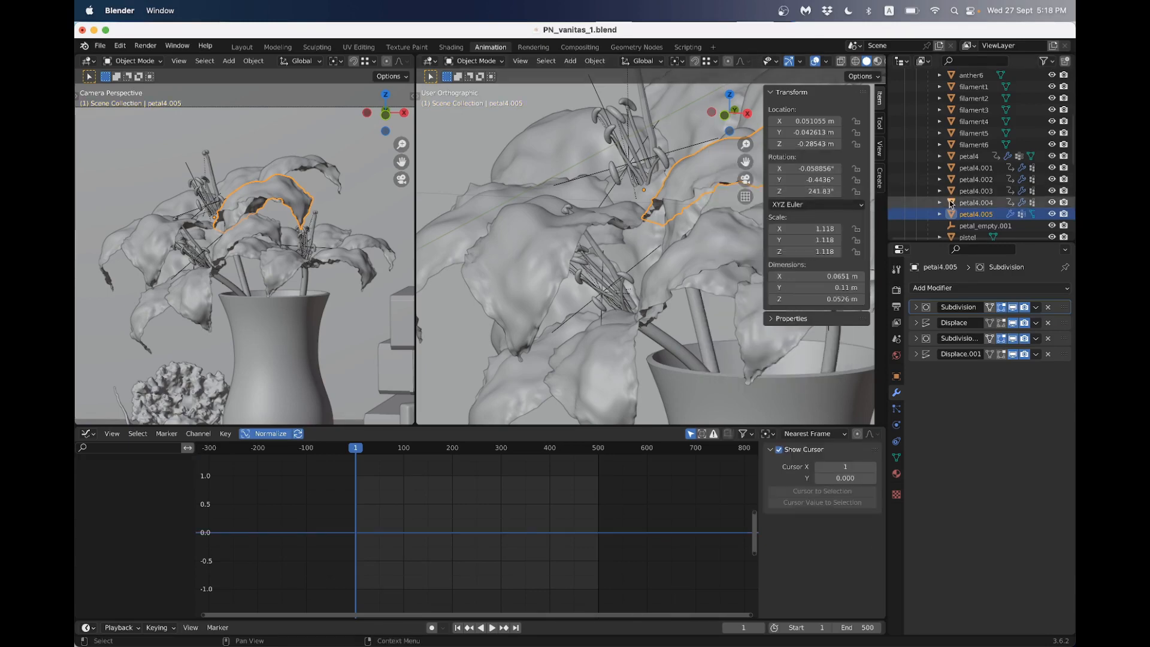
right_click(810, 170)
click(805, 173)
click(976, 191)
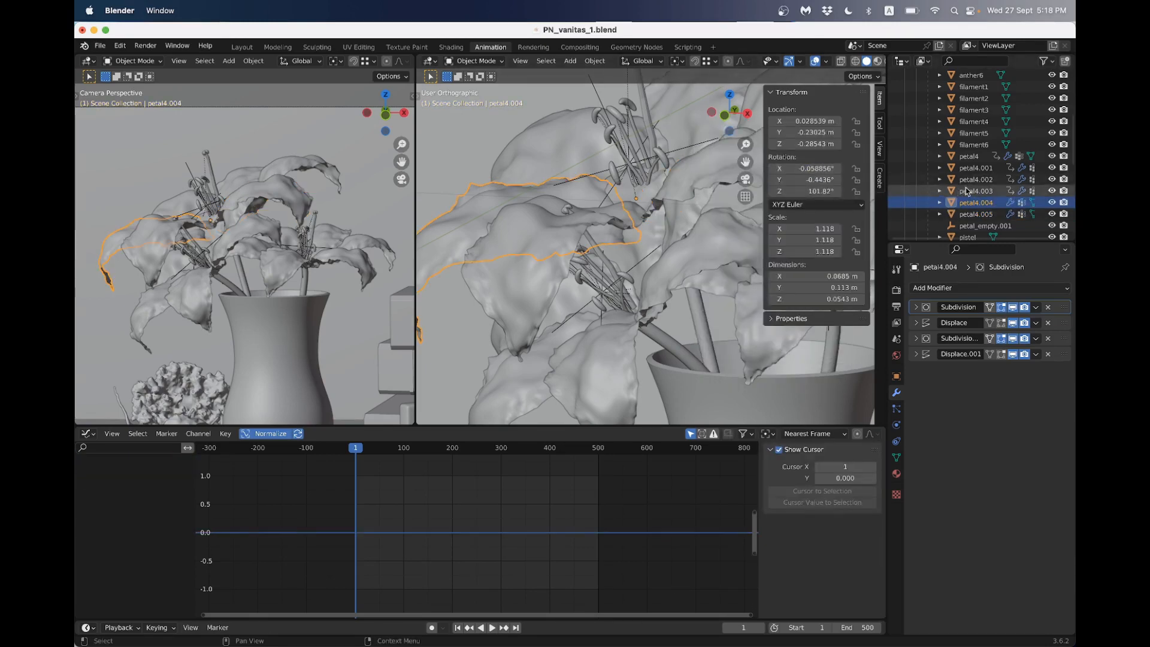
right_click(809, 170)
click(805, 173)
click(976, 179)
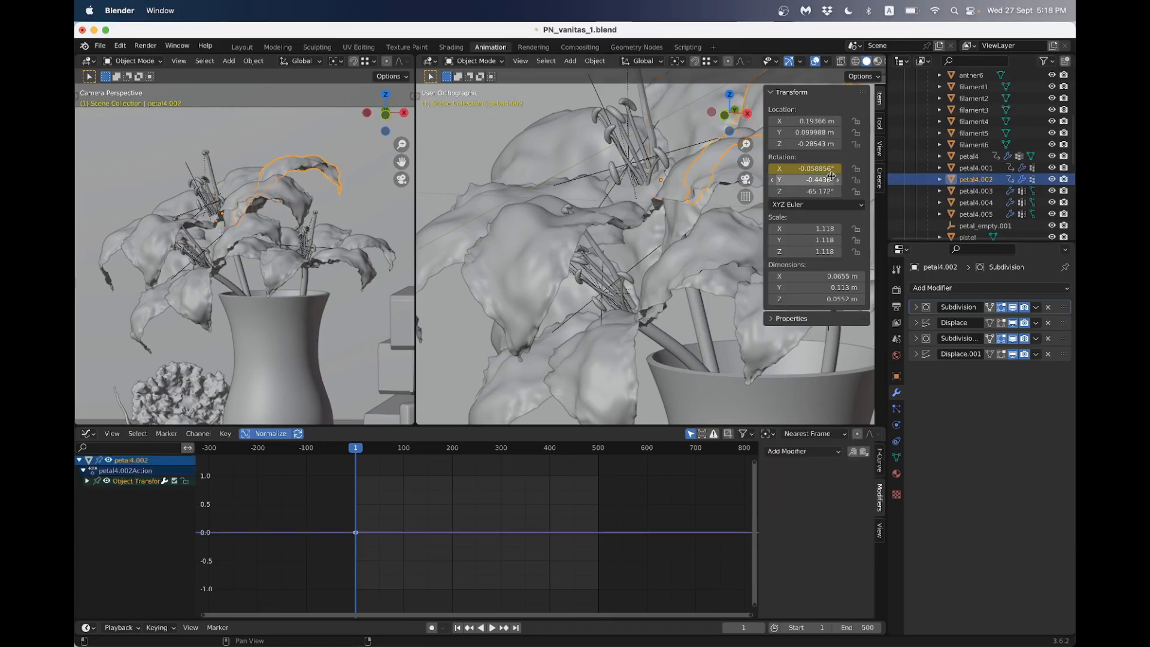
right_click(809, 170)
click(805, 173)
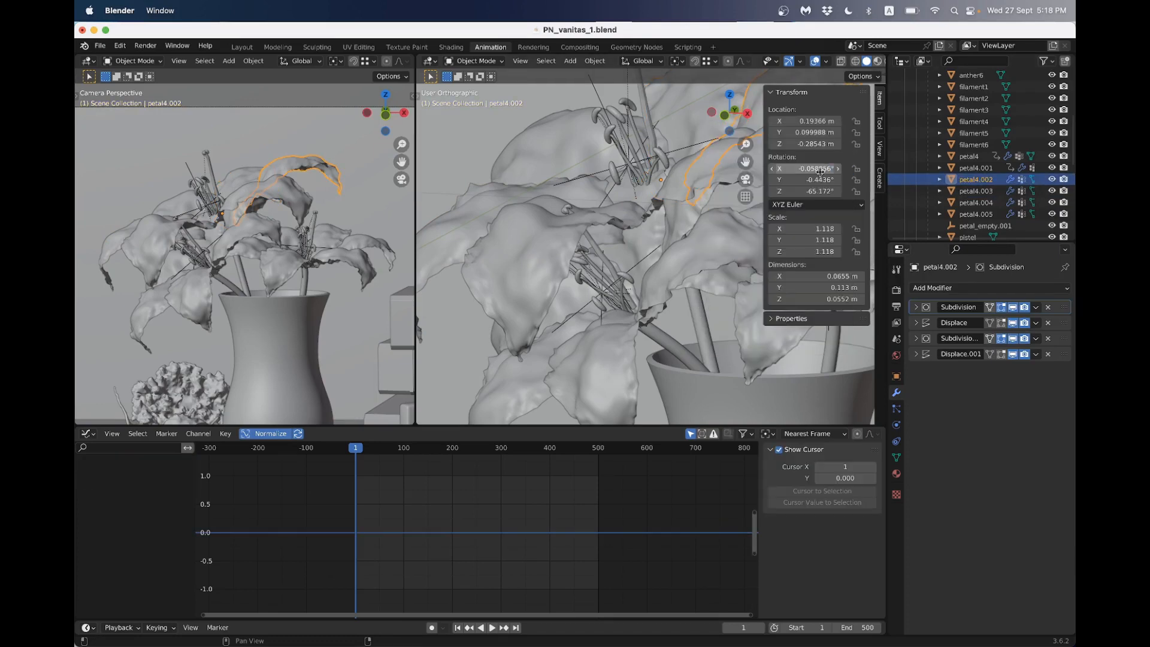
Select petal4 and play the animation to preview its Noise motion, stopping at about frame 211
click(547, 249)
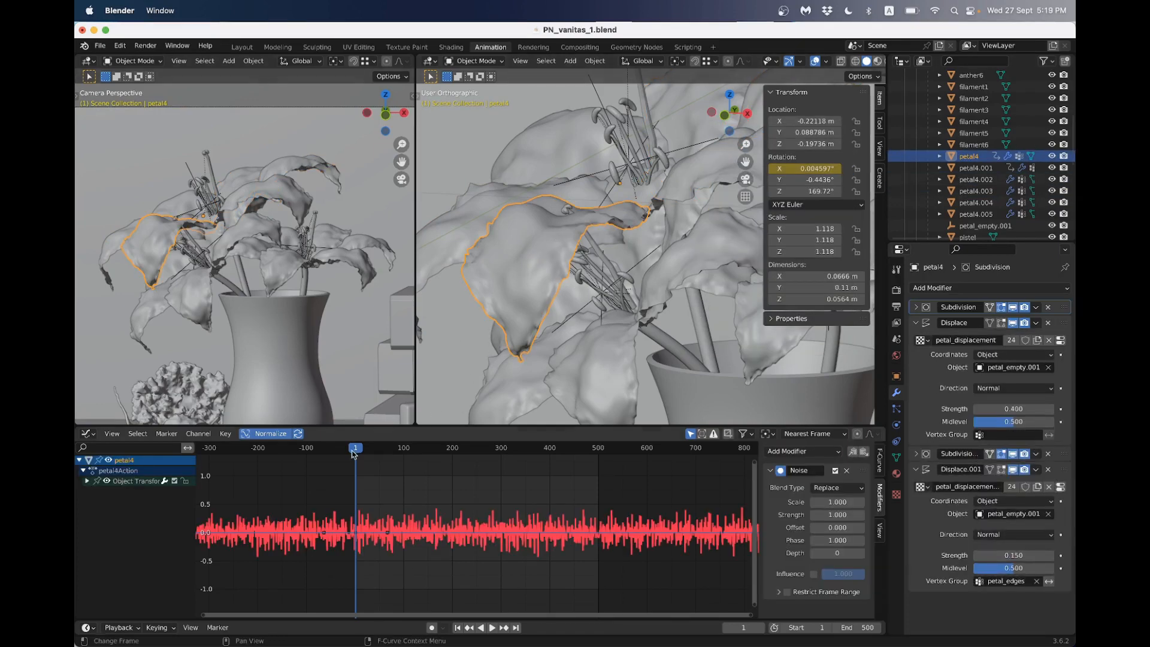
scroll(370, 469, up, 1)
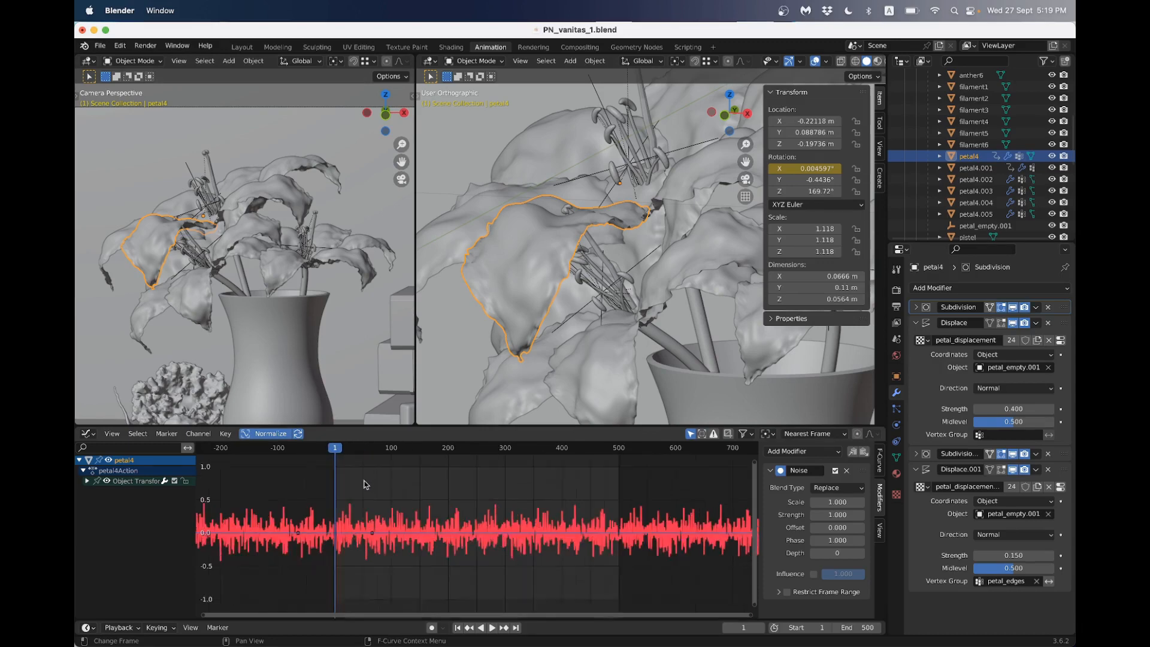
key(space)
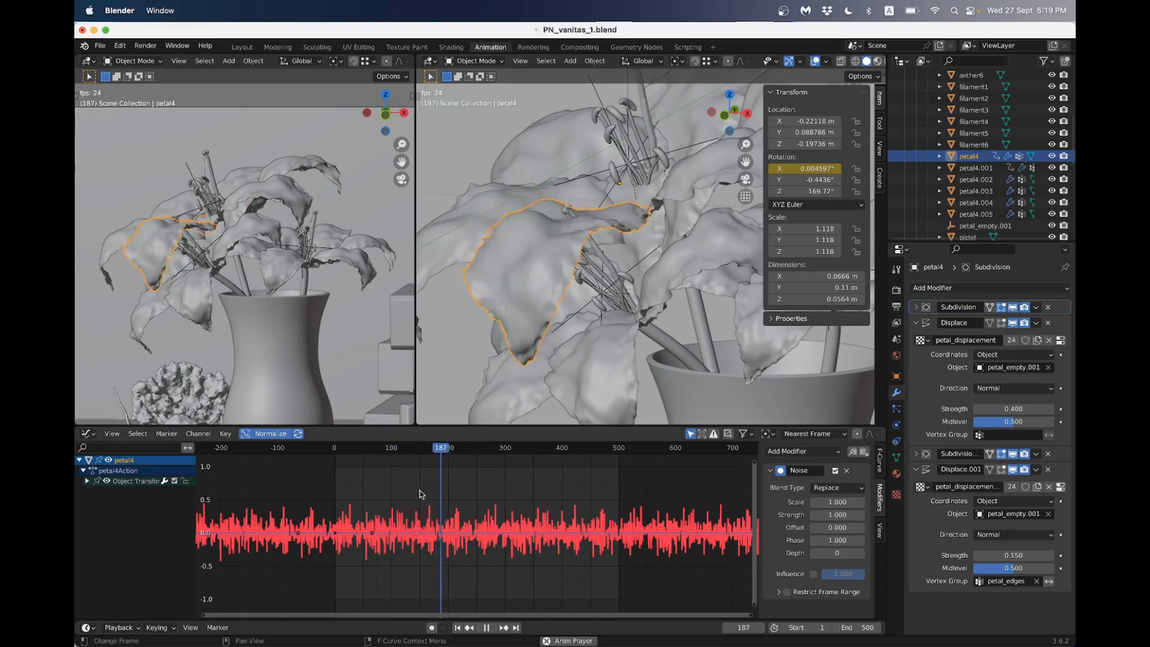
key(space)
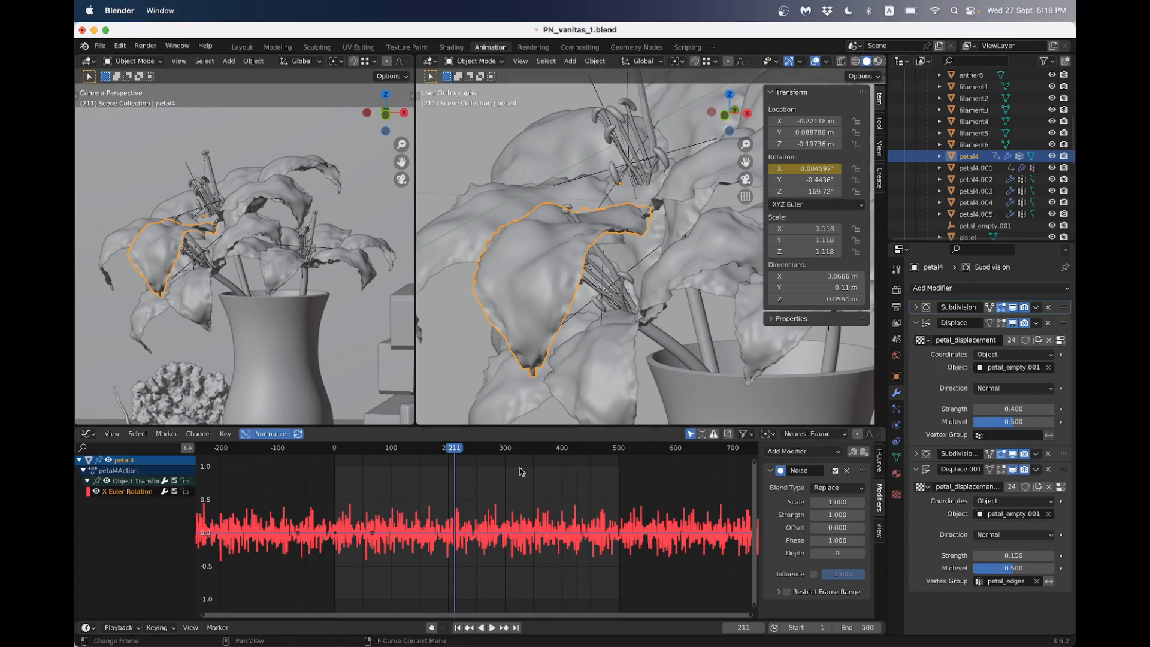
Set the scale of petal4's Noise modifier to 69.6 and play the animation from the first frame
scroll(426, 503, up, 1)
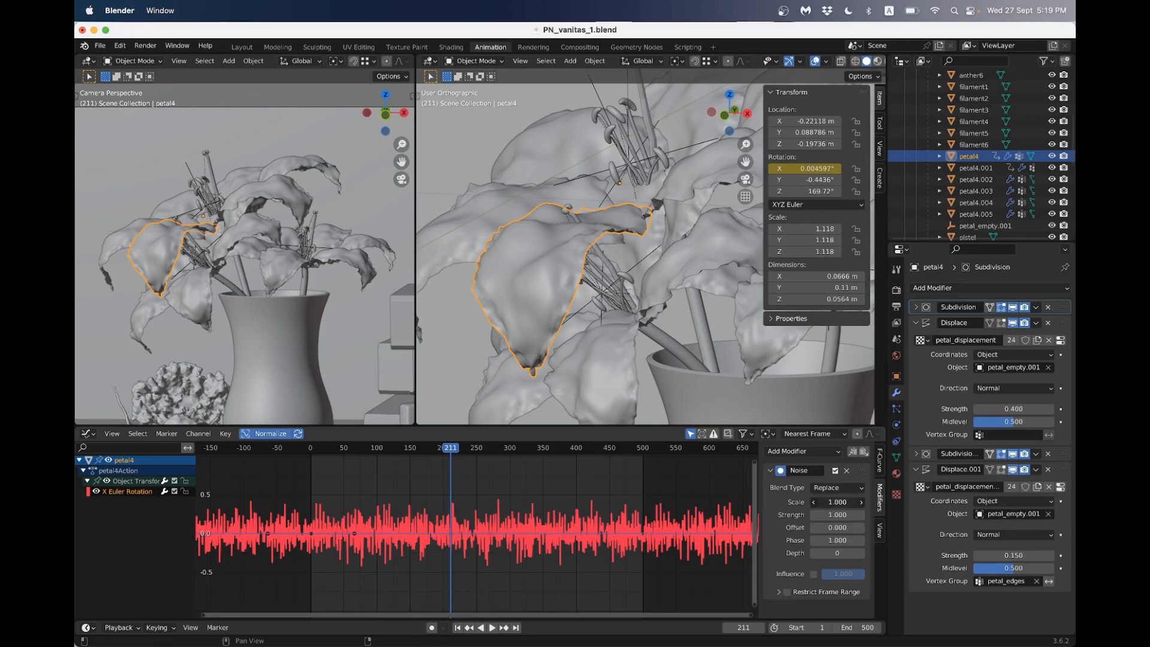
mouse_move(837, 502)
mouse_down()
mouse_move(1143, 502)
mouse_move(829, 502)
mouse_up()
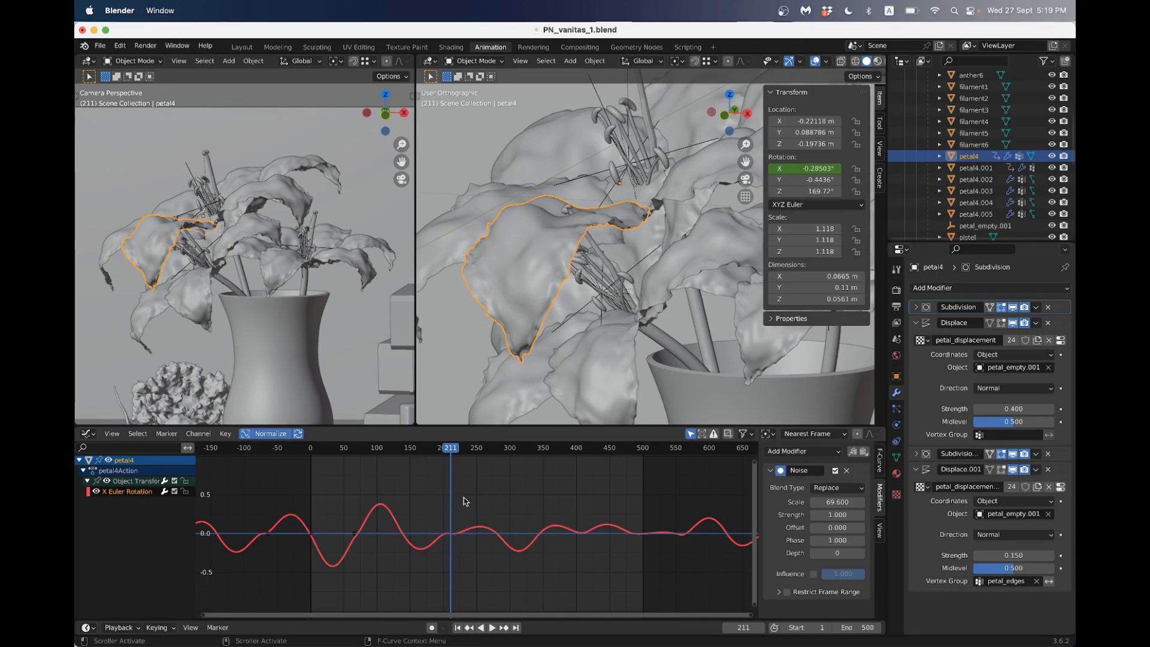
key(shift+Left)
key(space)
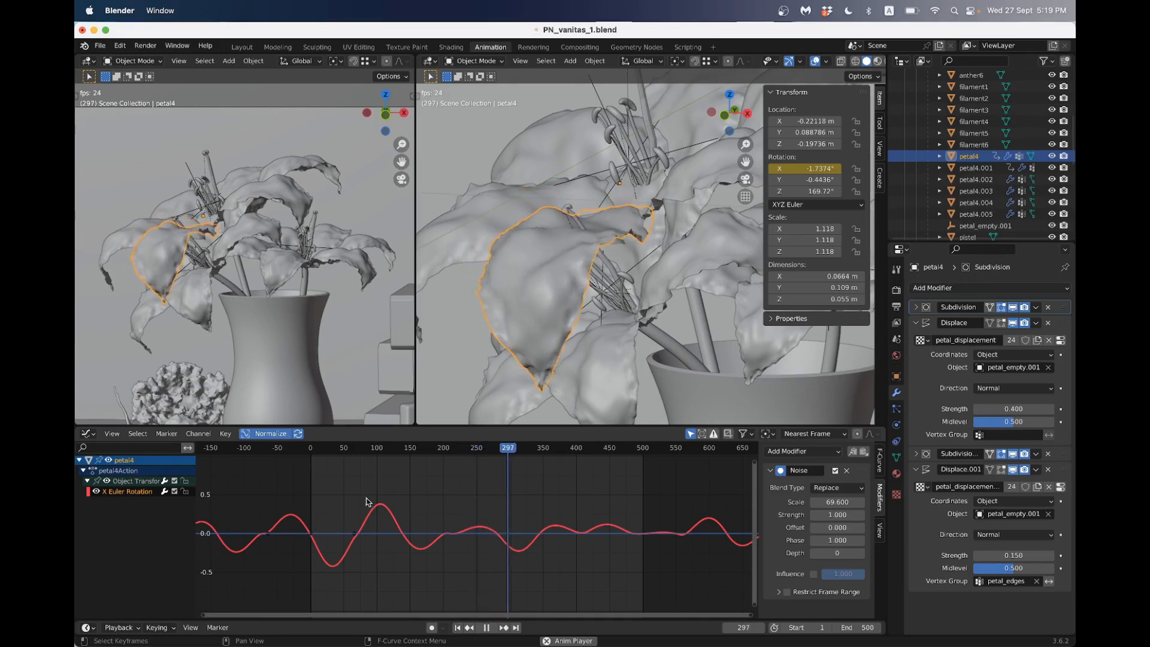
Set the strength of petal4's Noise modifier to 0.1
click(830, 515)
text(0.1)
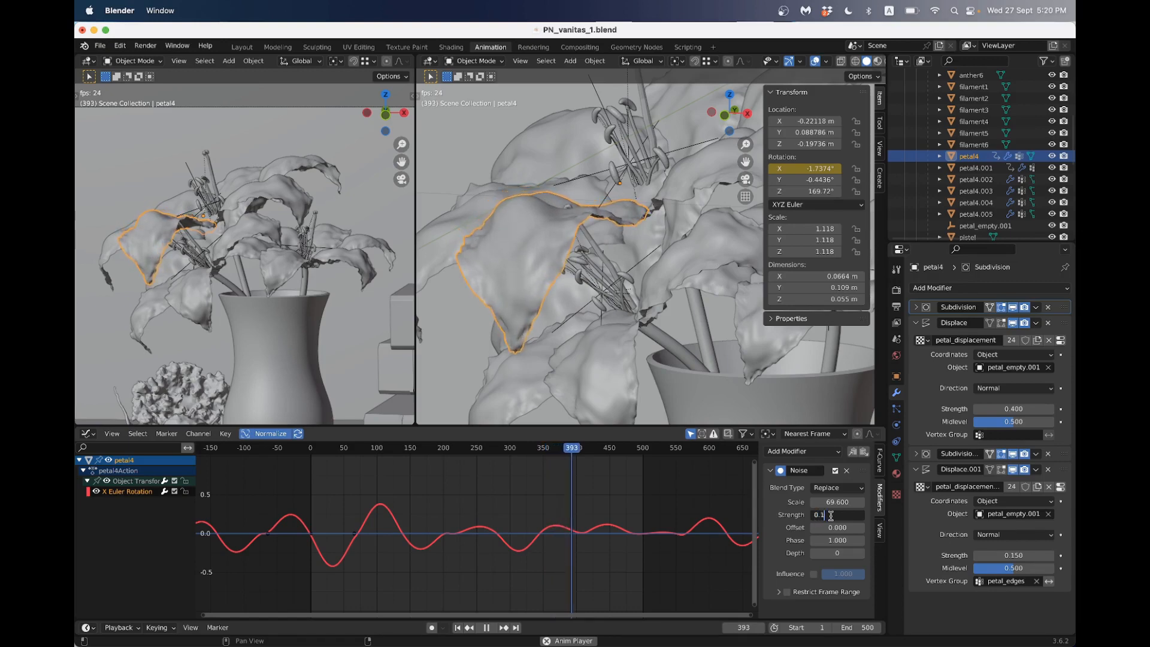
key(Return)
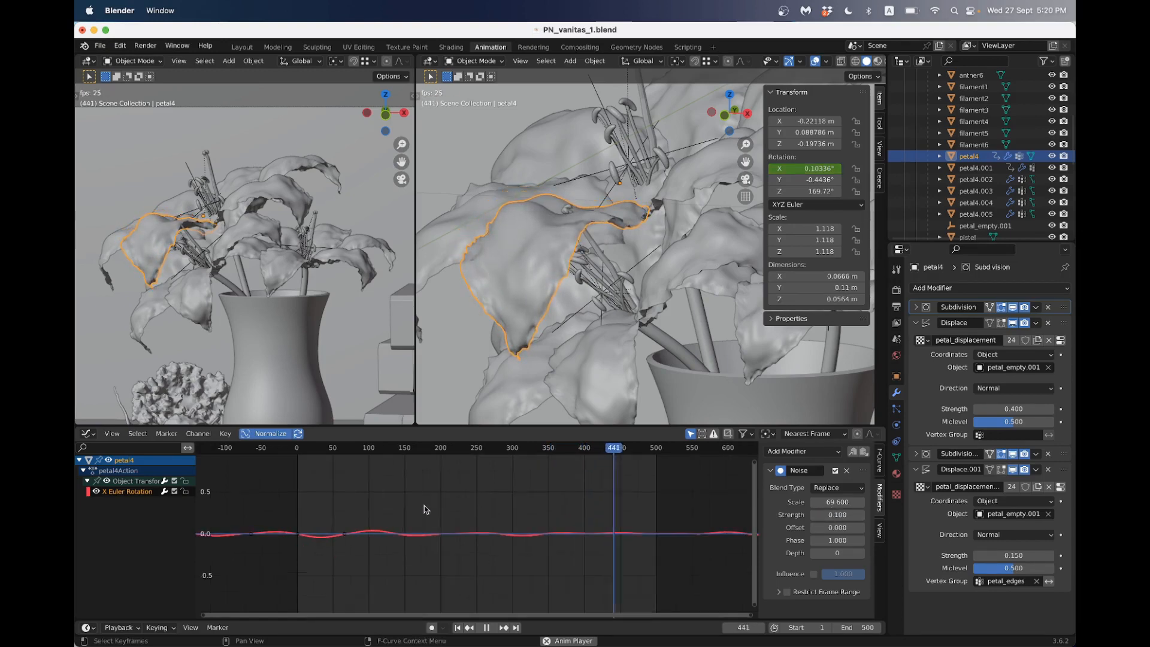
Set the scale of petal4's Noise modifier to 50, stop playback and return to frame 1
scroll(423, 524, up, 1)
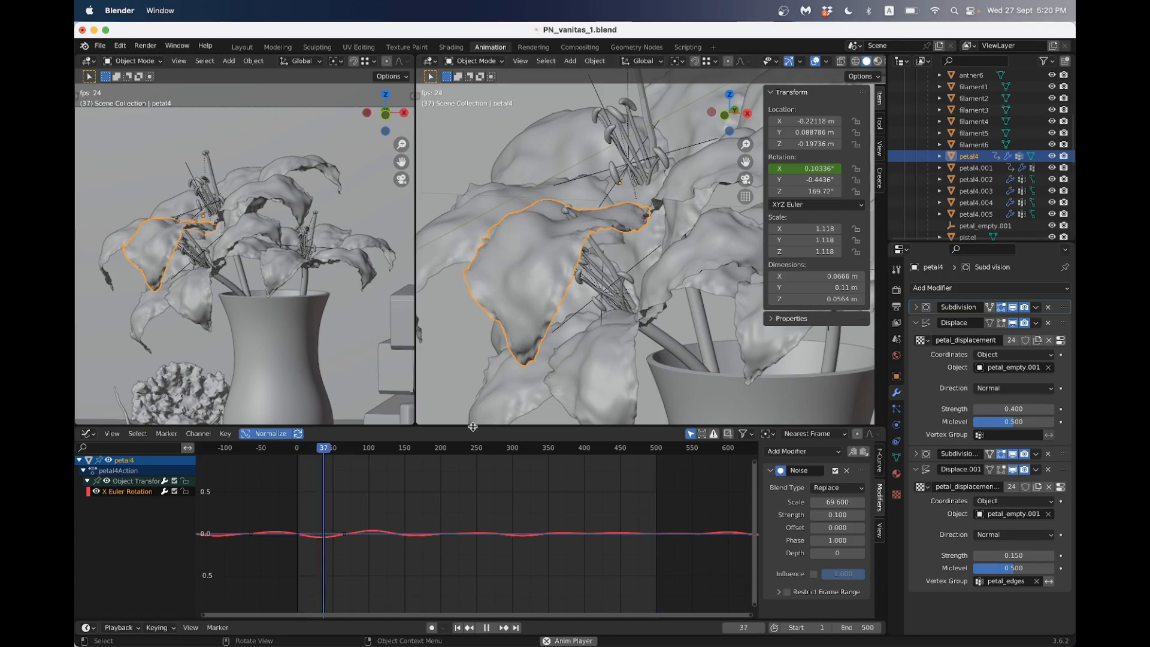
click(833, 502)
text(50)
key(Return)
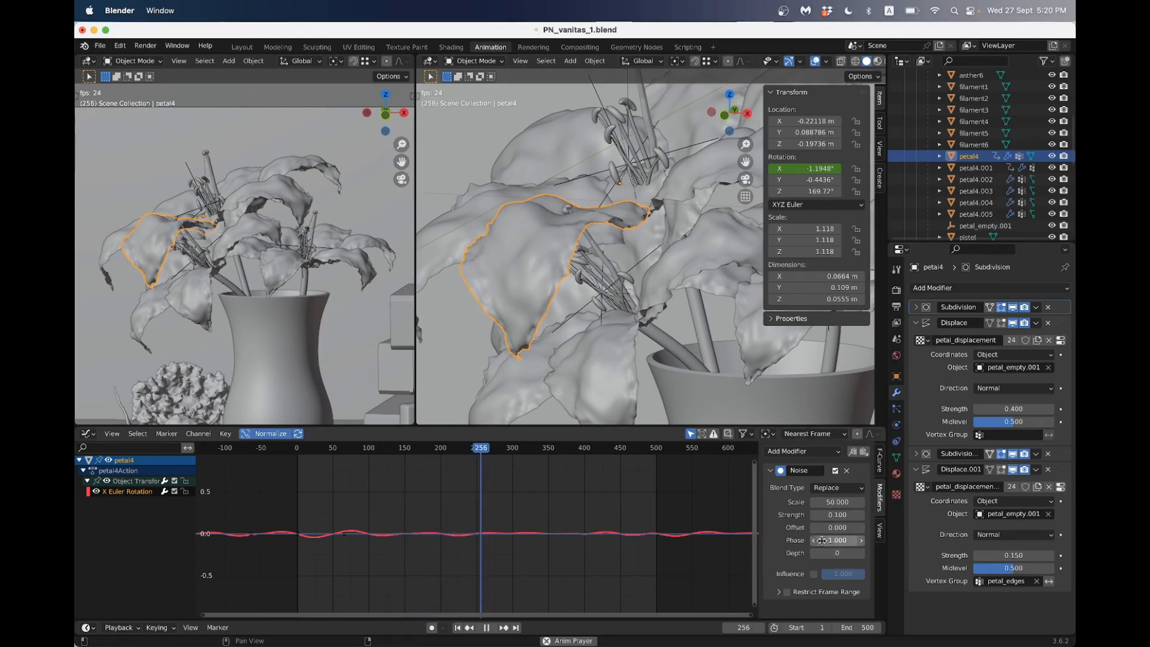
key(space)
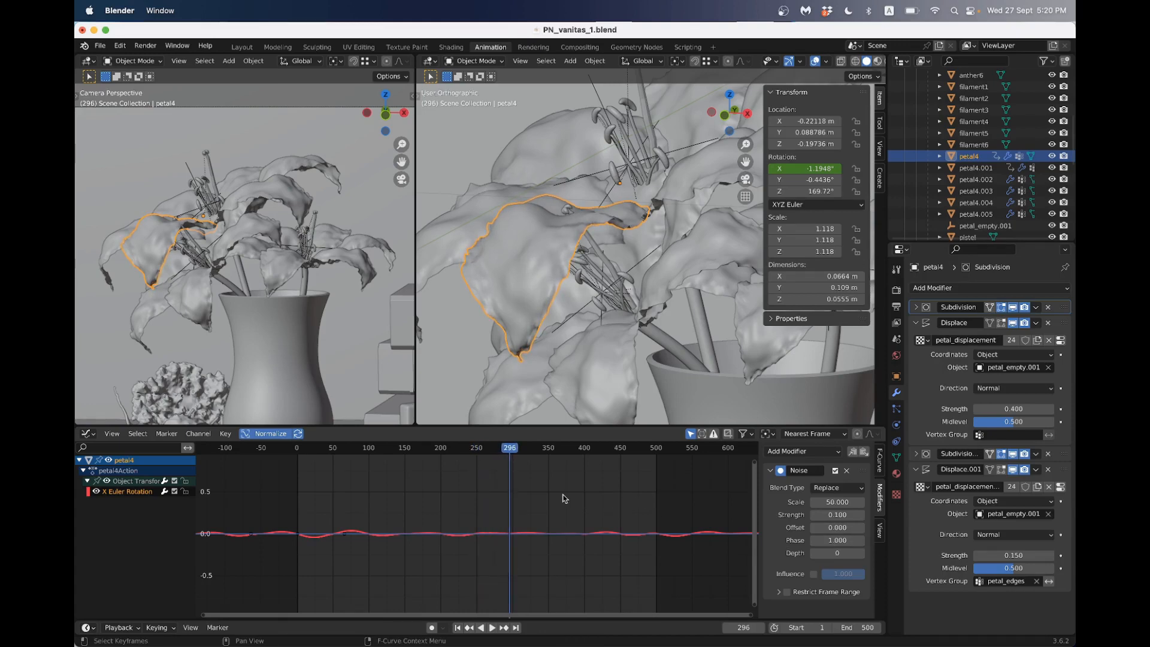
key(shift+Left)
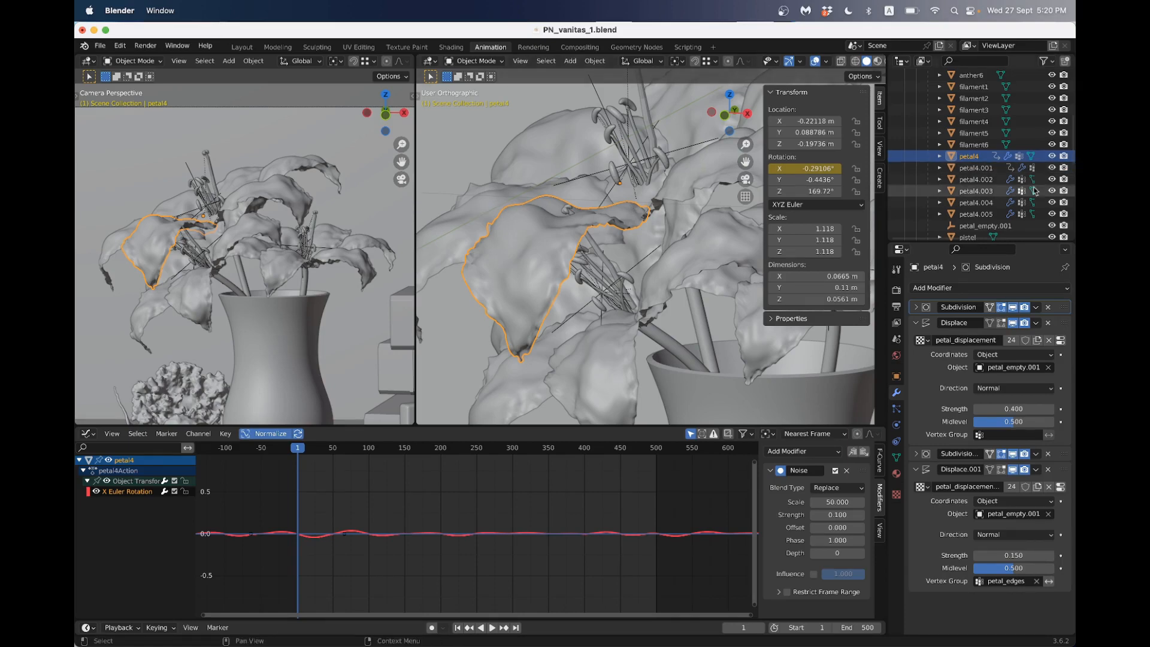
Clear petal4.001's existing X rotation keyframe and insert a single new X rotation keyframe at frame 1
scroll(1034, 190, up, 2)
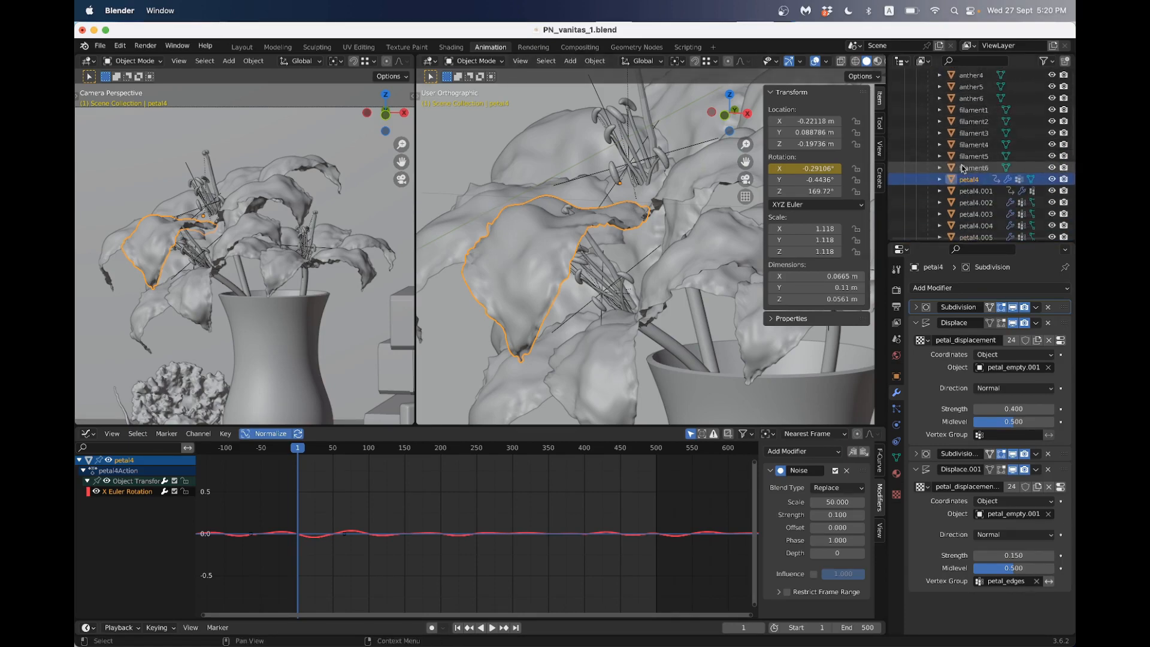
scroll(941, 184, up, 1)
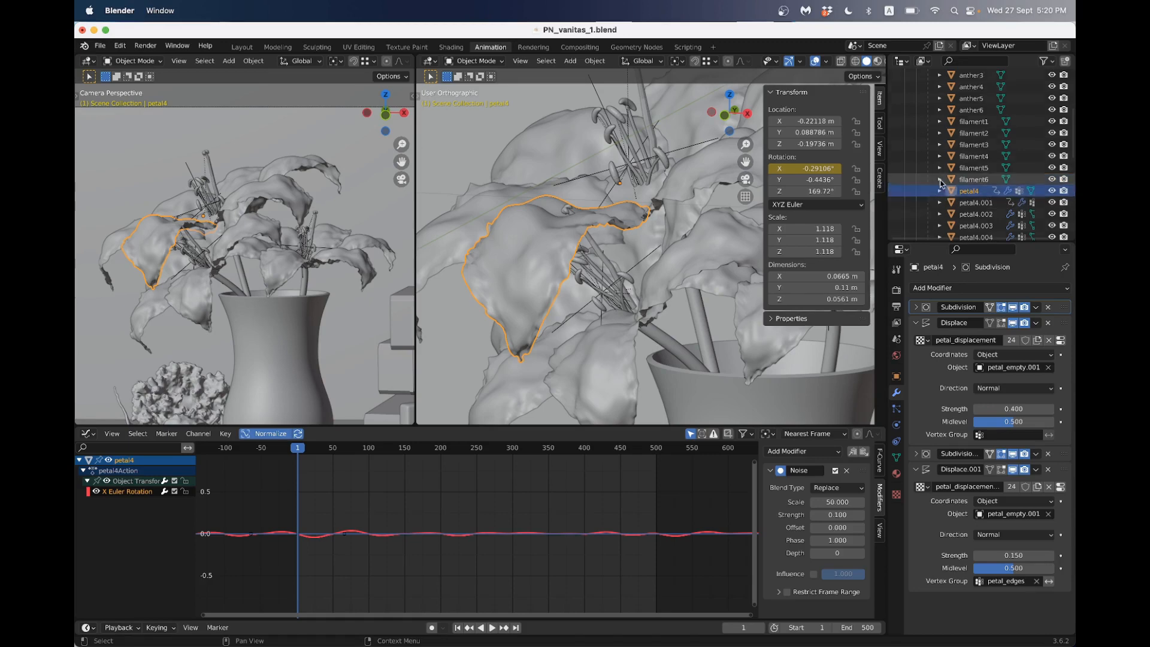
scroll(939, 183, up, 10)
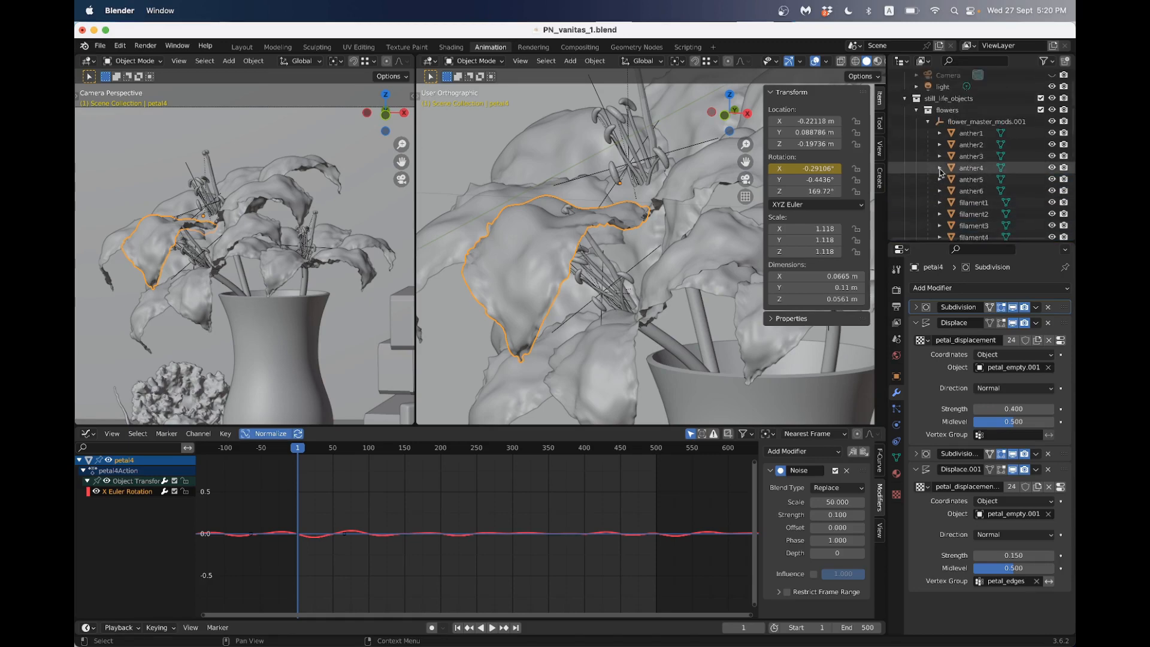
click(928, 121)
scroll(966, 149, down, 10)
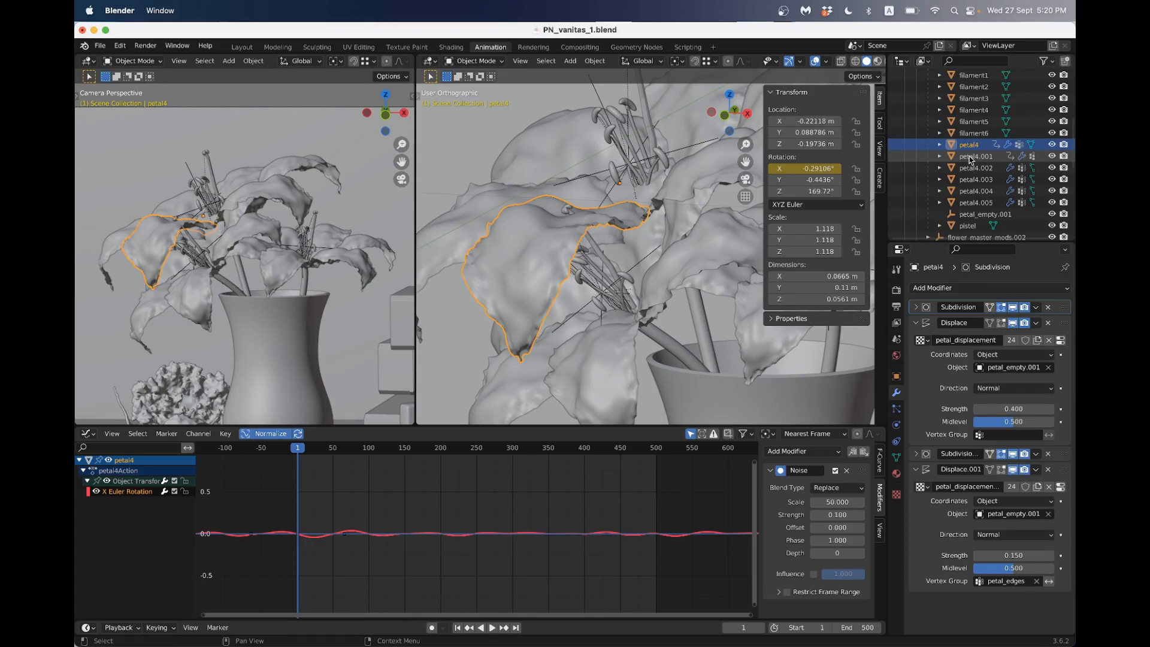
click(970, 157)
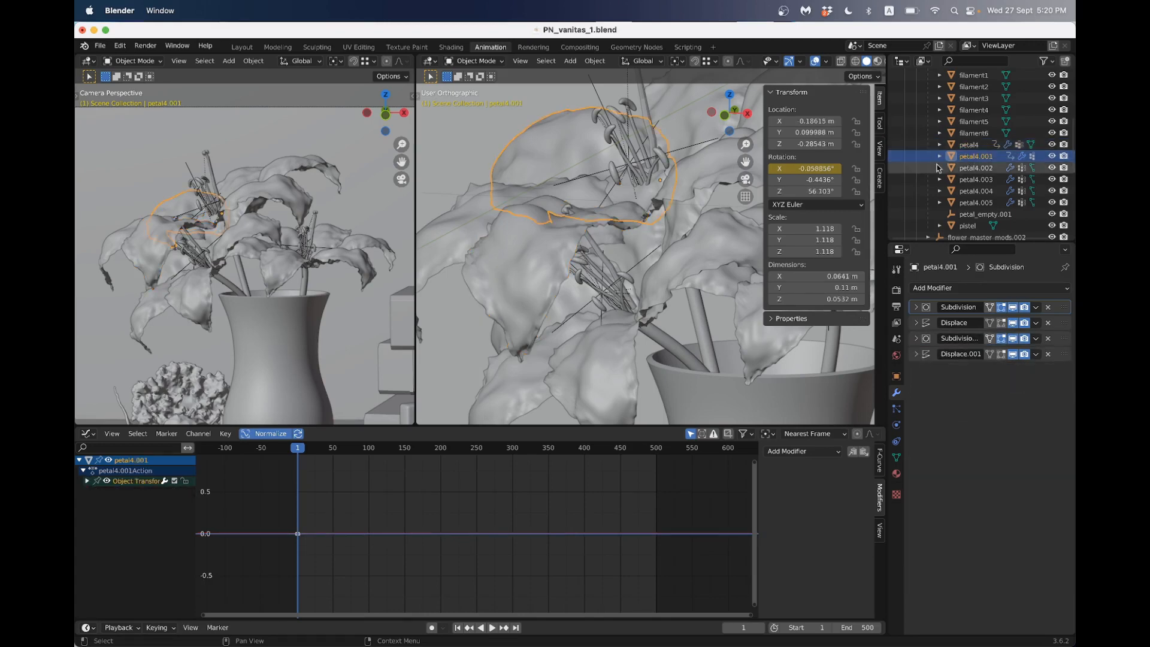
right_click(807, 169)
click(804, 170)
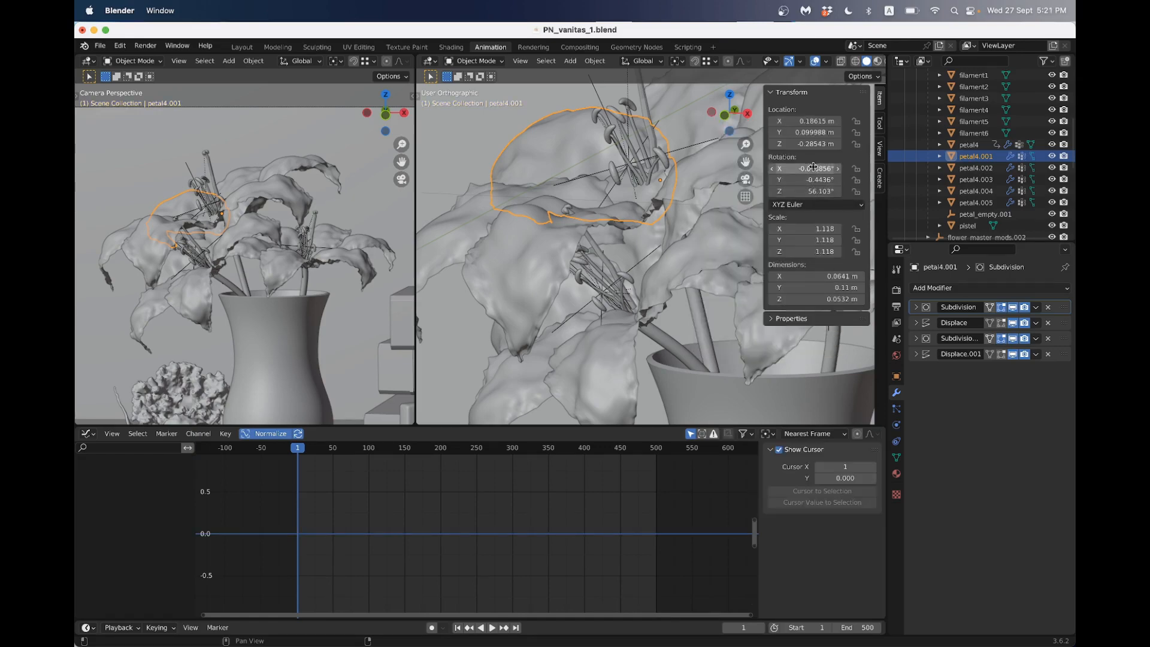
right_click(796, 171)
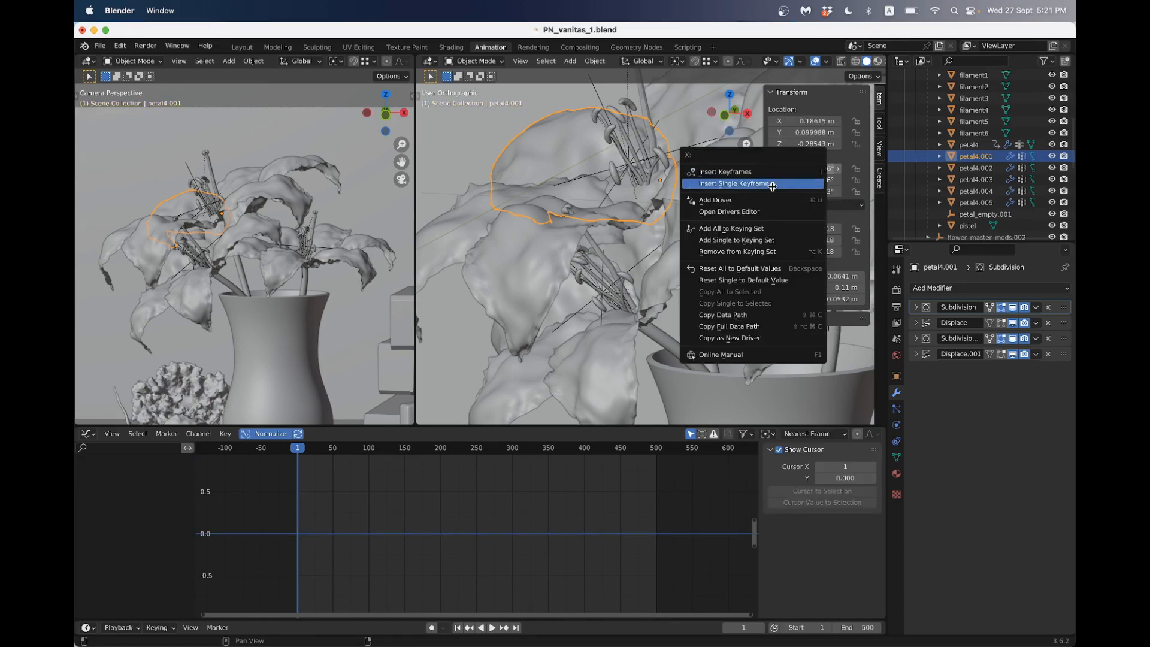
click(796, 183)
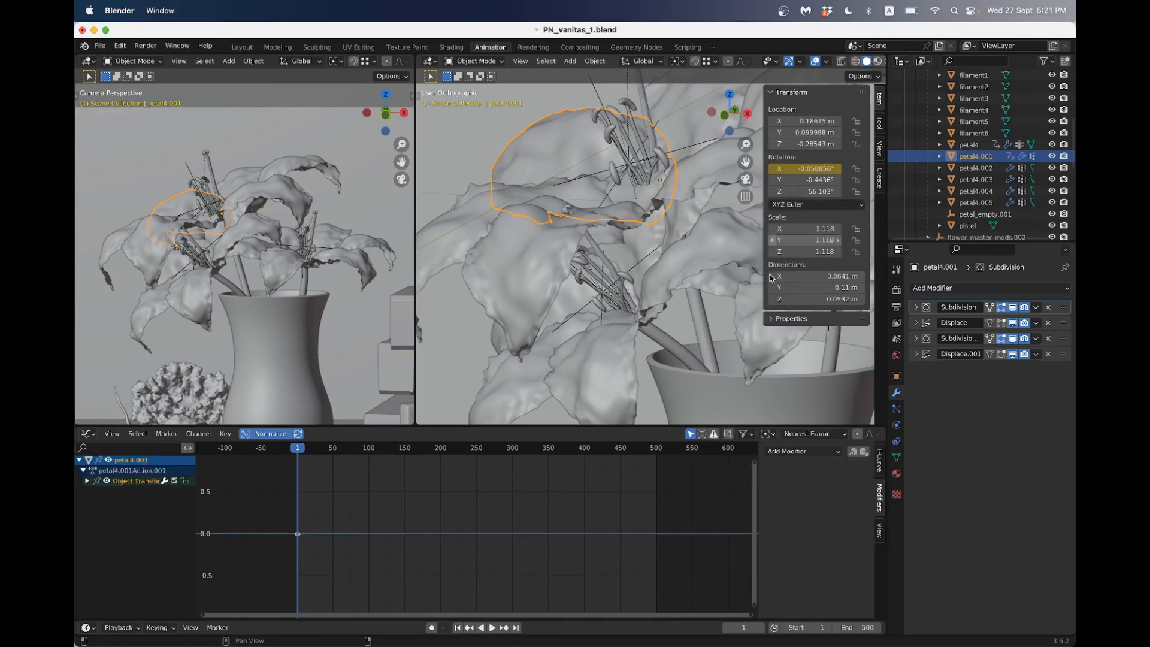
Copy the Noise modifier from petal4's X rotation curve and paste it onto petal4.001's curve
click(970, 146)
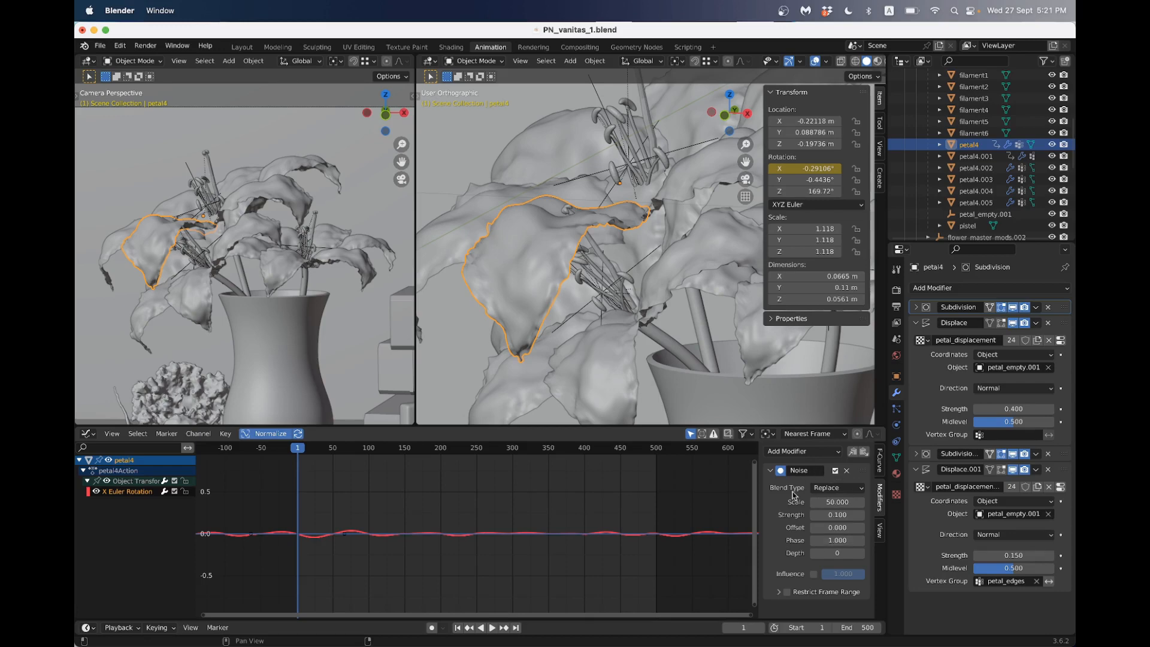
click(855, 453)
click(975, 156)
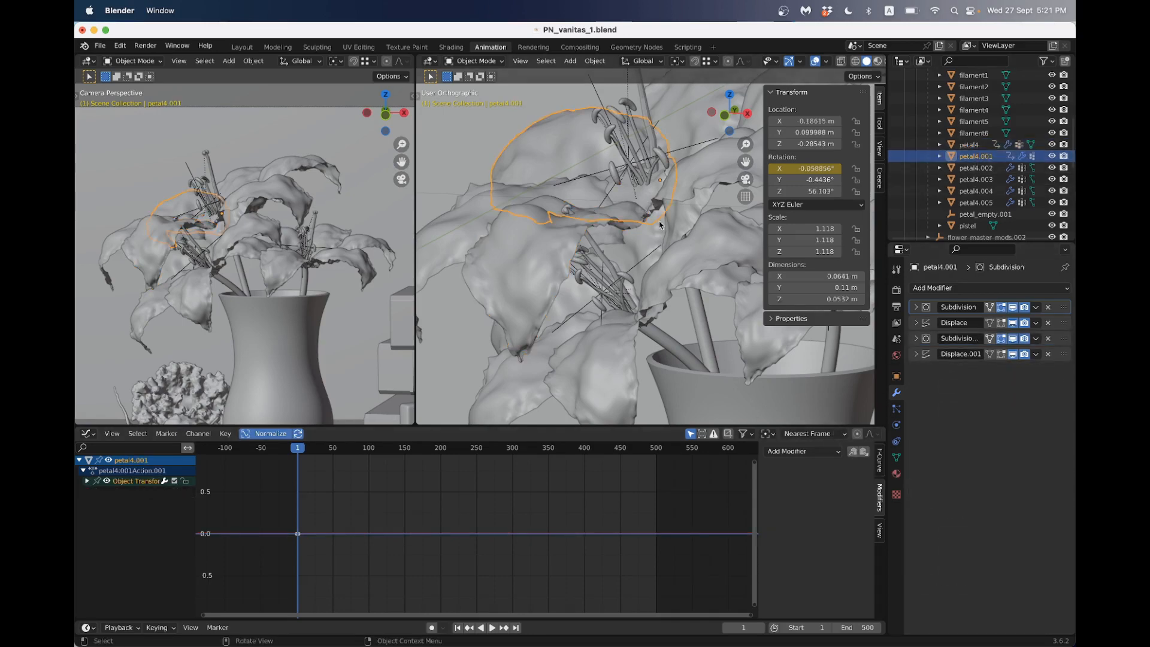
click(863, 452)
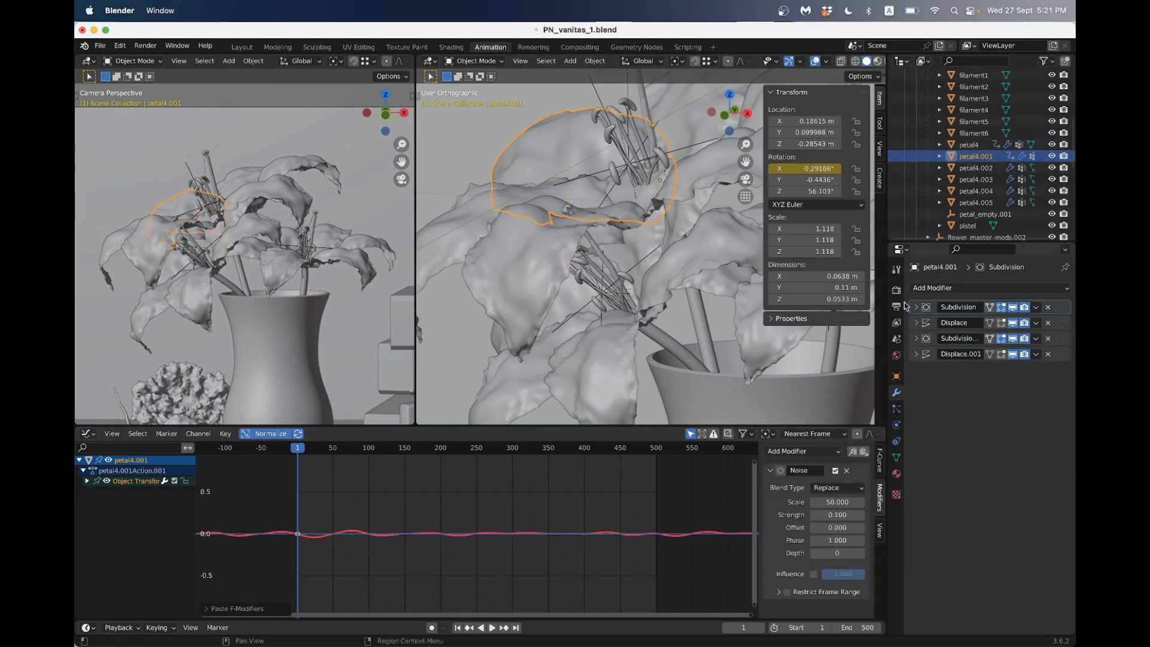
Insert a single X rotation keyframe on petal4.002 at frame 1 and paste the copied Noise modifier onto its curve
click(975, 168)
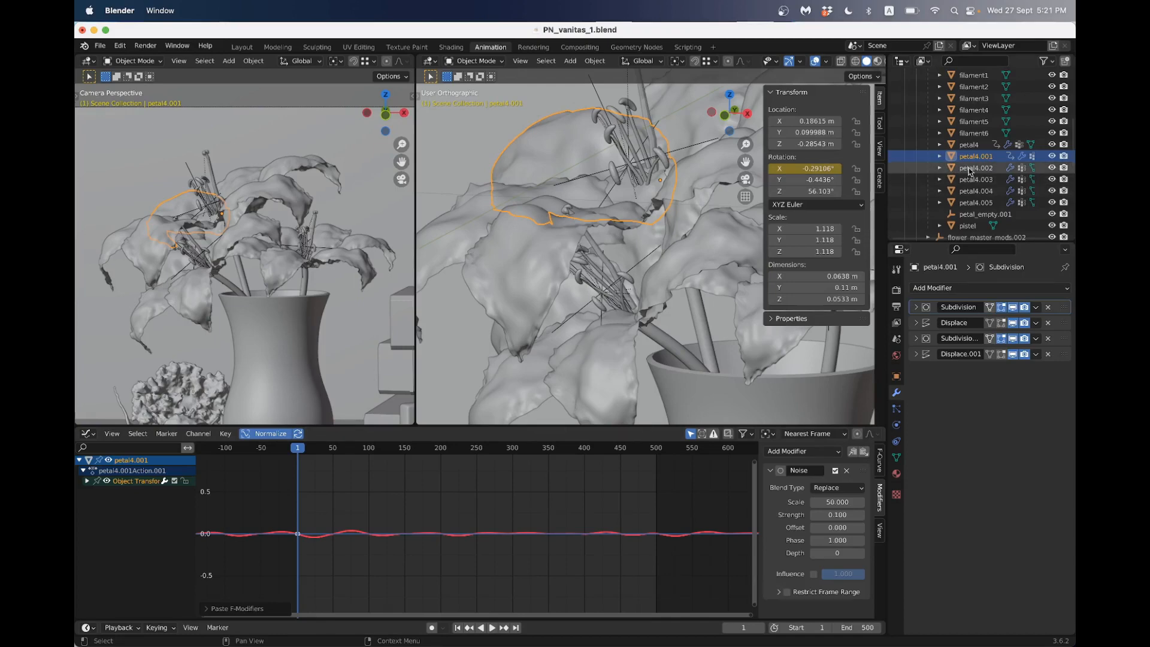
right_click(816, 168)
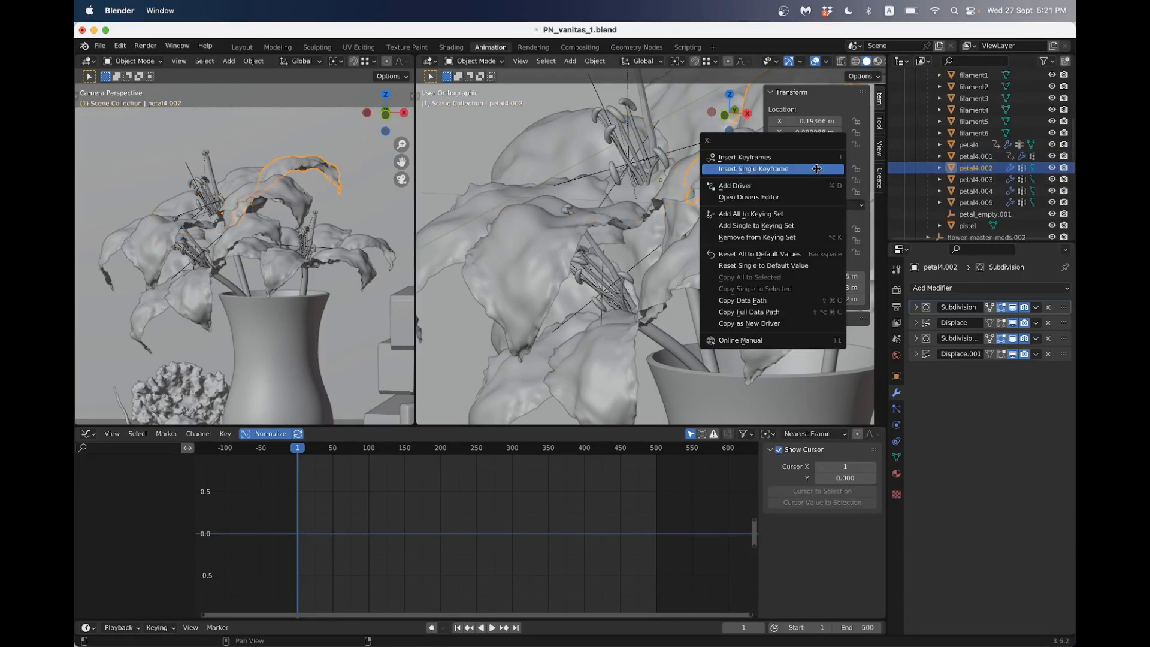
click(816, 168)
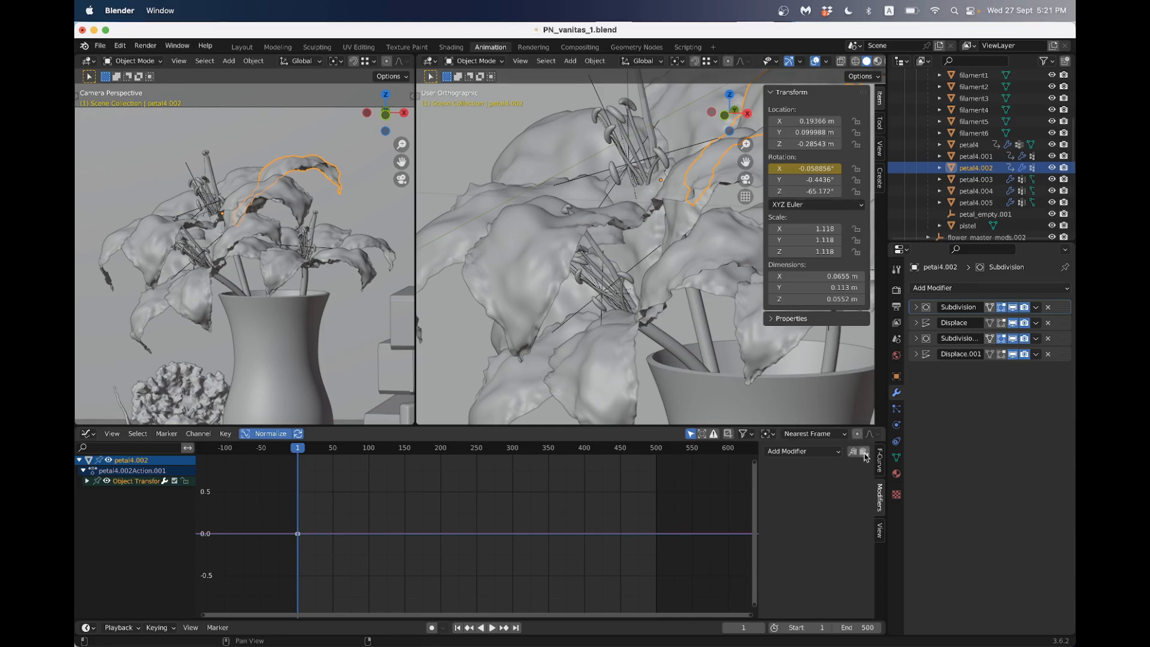
click(879, 460)
Insert a single X rotation keyframe on petal4.003 at frame 1 and paste the copied Noise modifier onto its curve
click(976, 179)
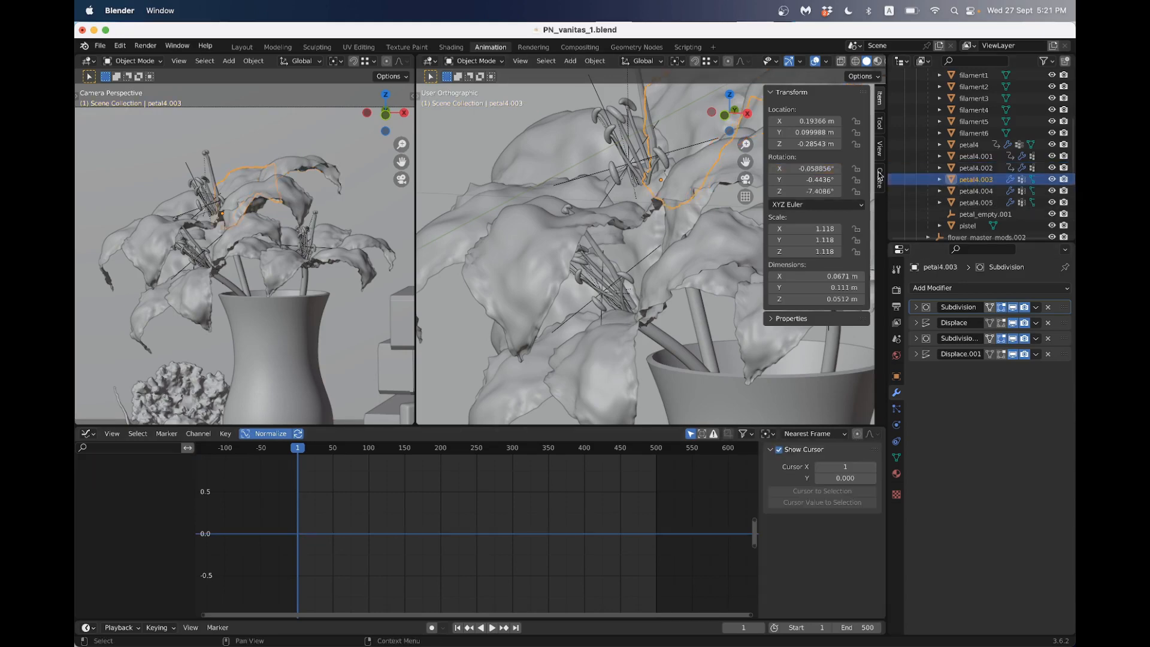
right_click(813, 167)
click(814, 169)
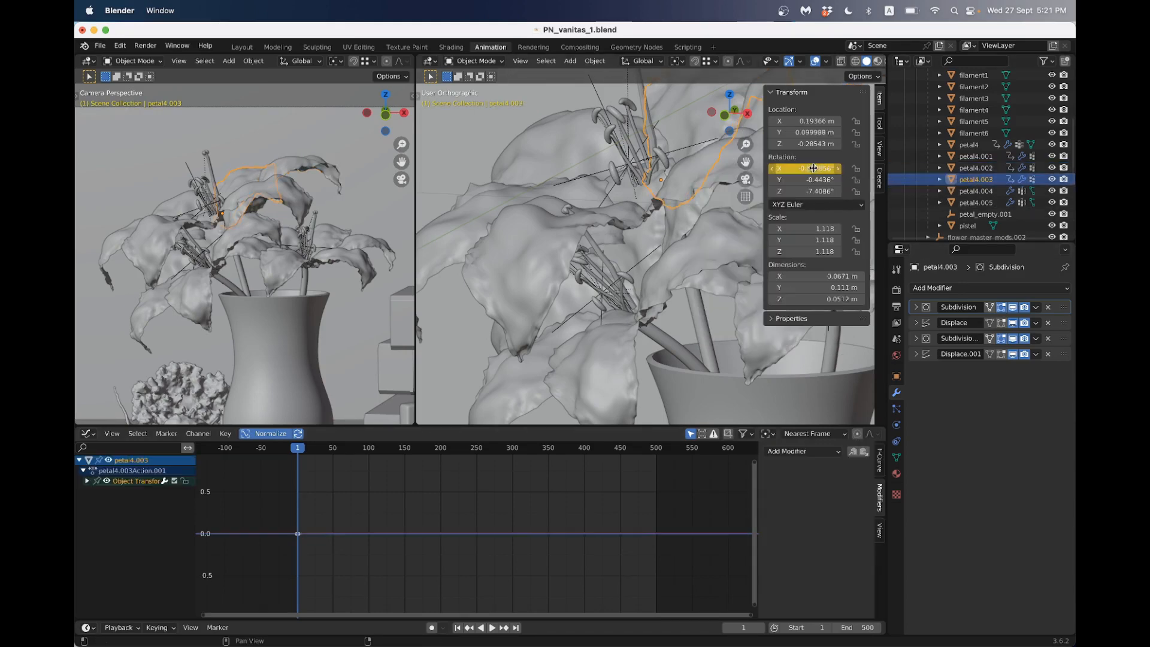
click(879, 459)
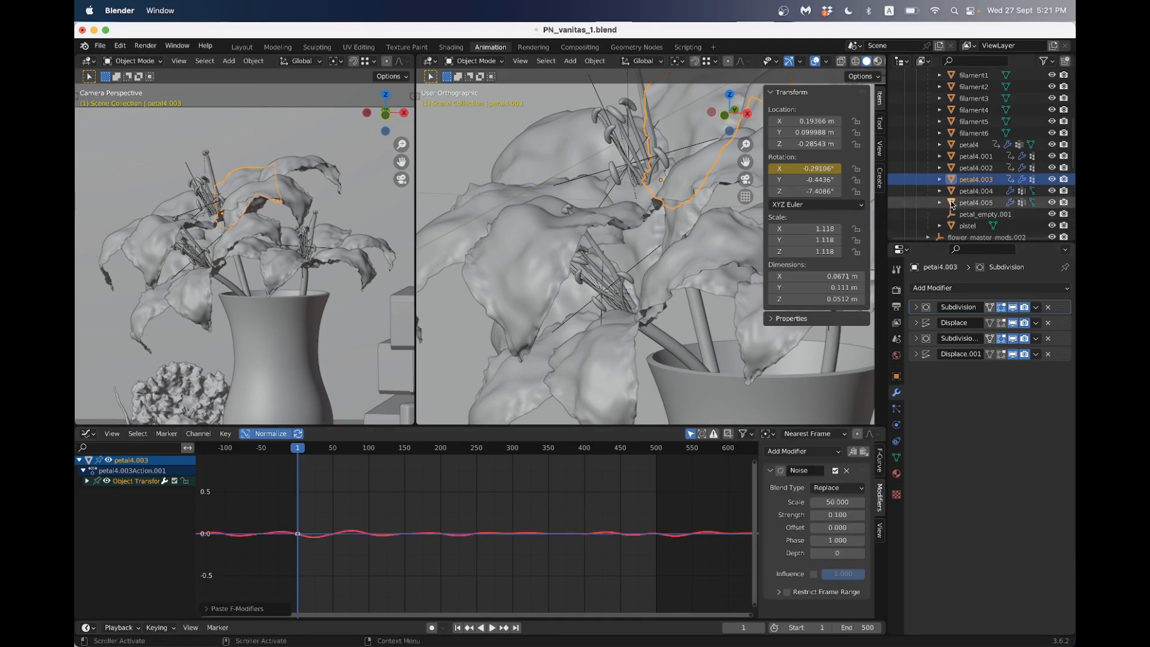
Insert a single X rotation keyframe on petal4.004 at frame 1 and paste the copied Noise modifier onto its curve
click(976, 190)
right_click(822, 171)
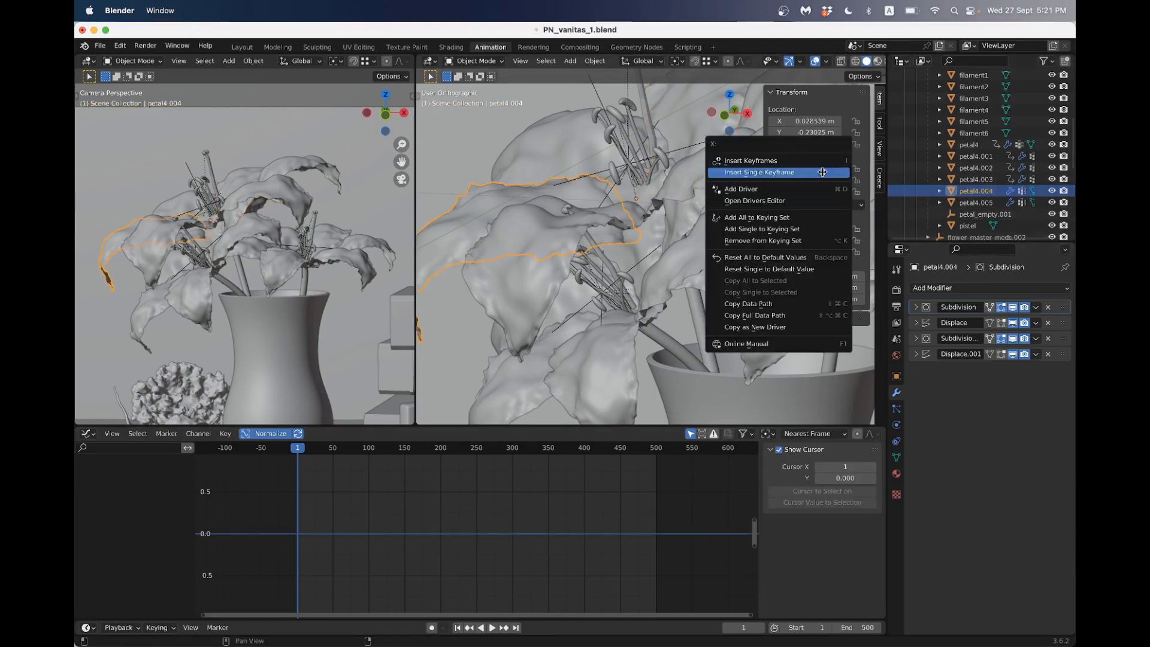
click(821, 171)
click(862, 453)
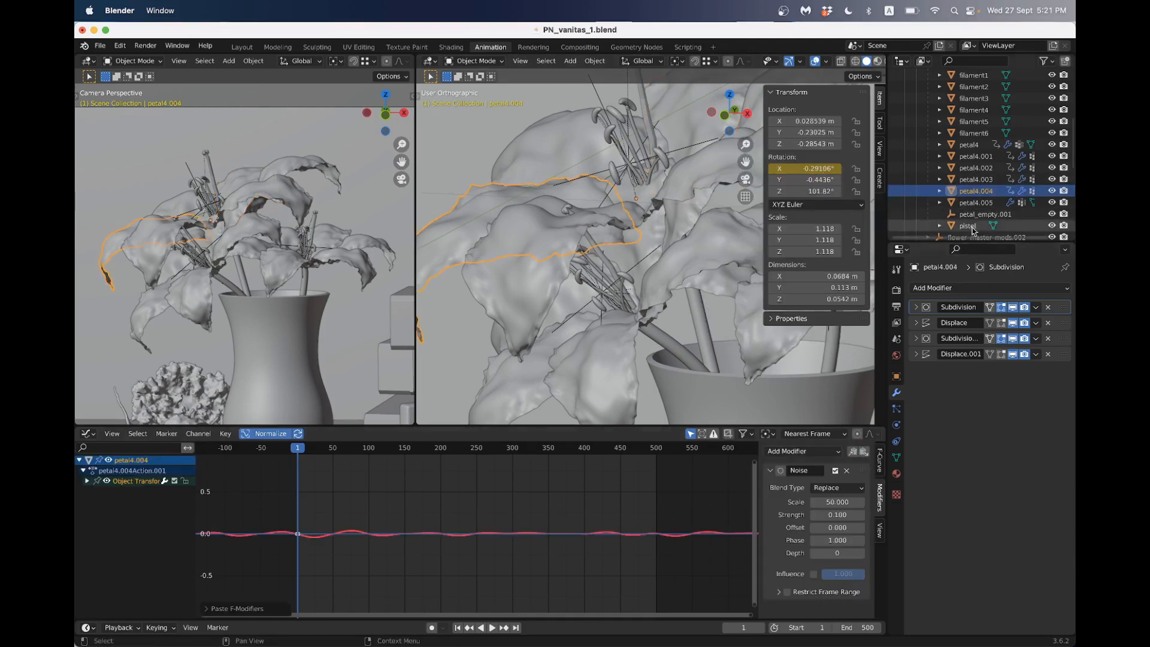
Insert a single X rotation keyframe on petal4.005 at frame 1 and paste the copied Noise modifier onto its curve
click(976, 202)
right_click(821, 170)
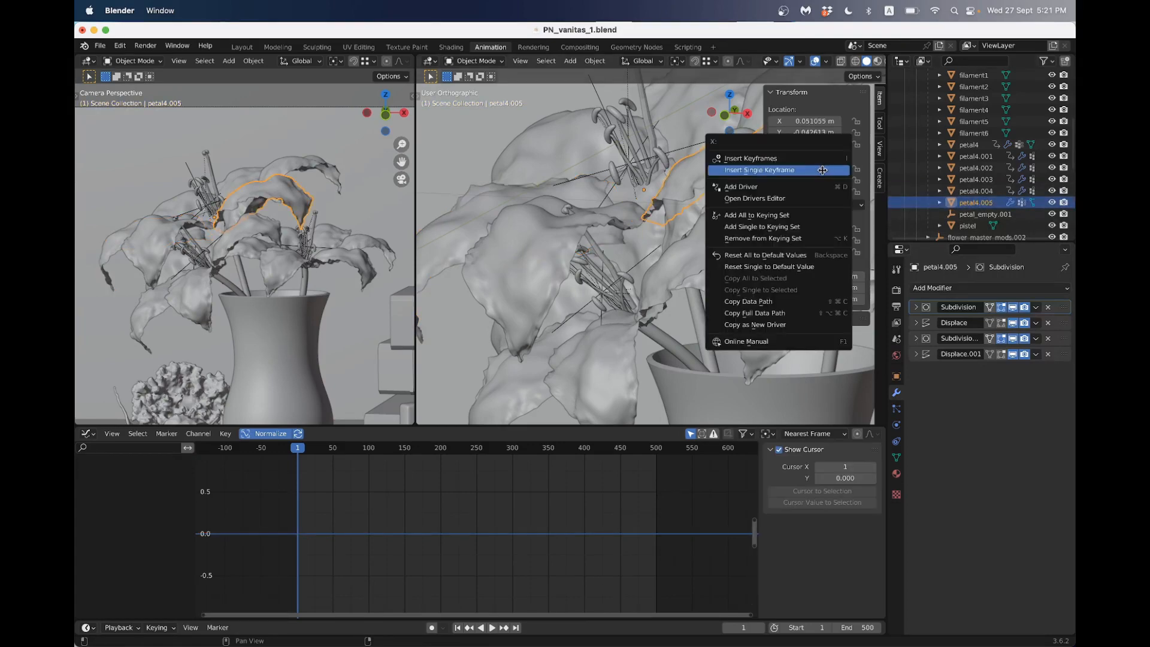
click(821, 169)
click(862, 454)
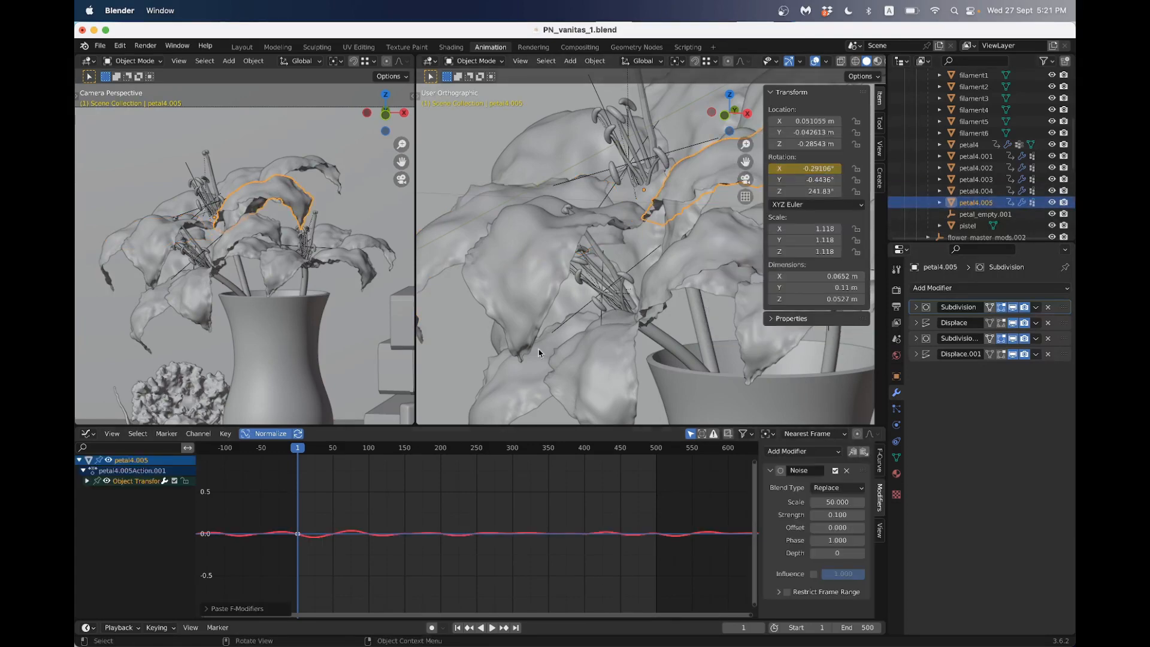
Scrub through and play the animation to check how the lily petals move together
middle_drag(602, 300, 595, 273)
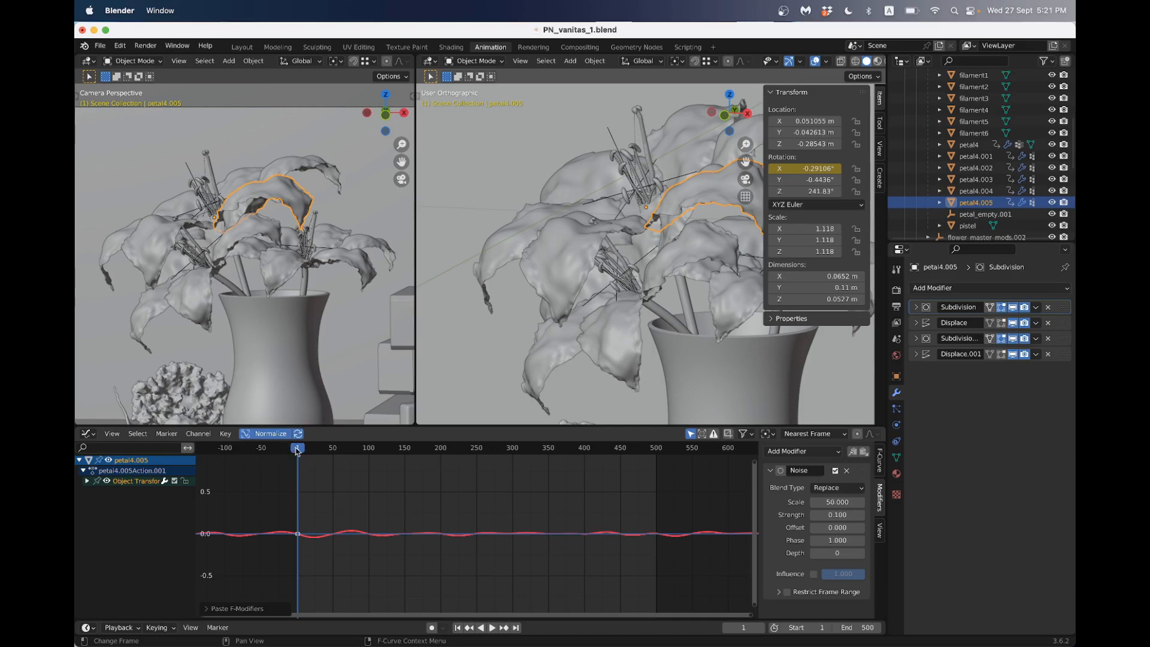
drag(296, 449, 360, 465)
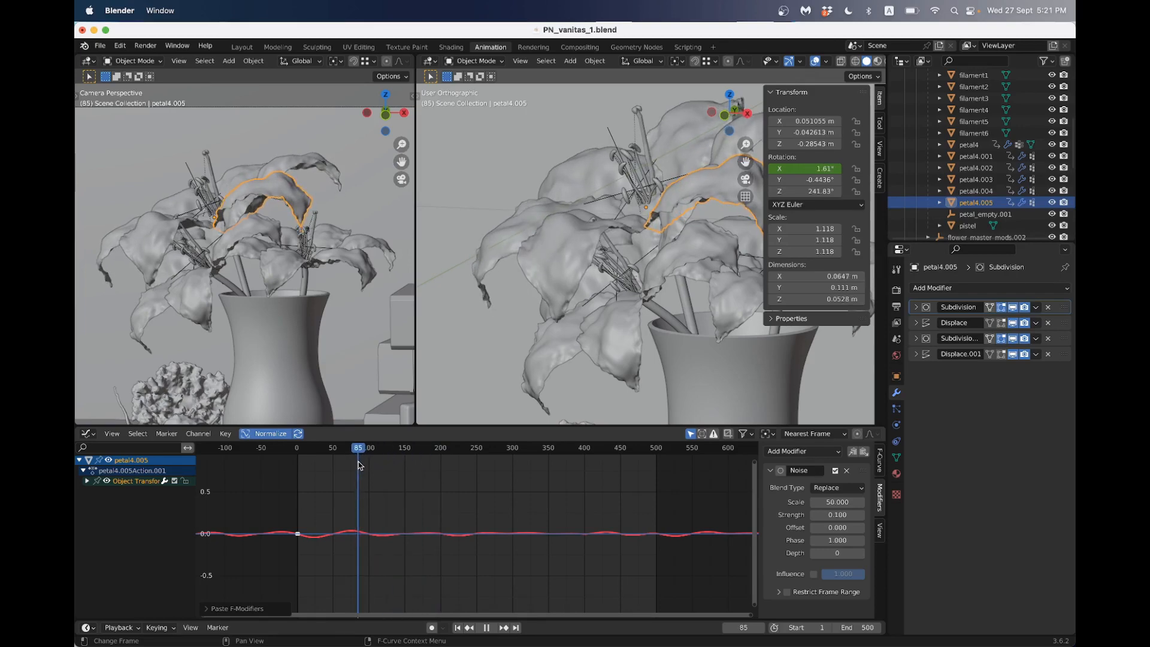
key(space)
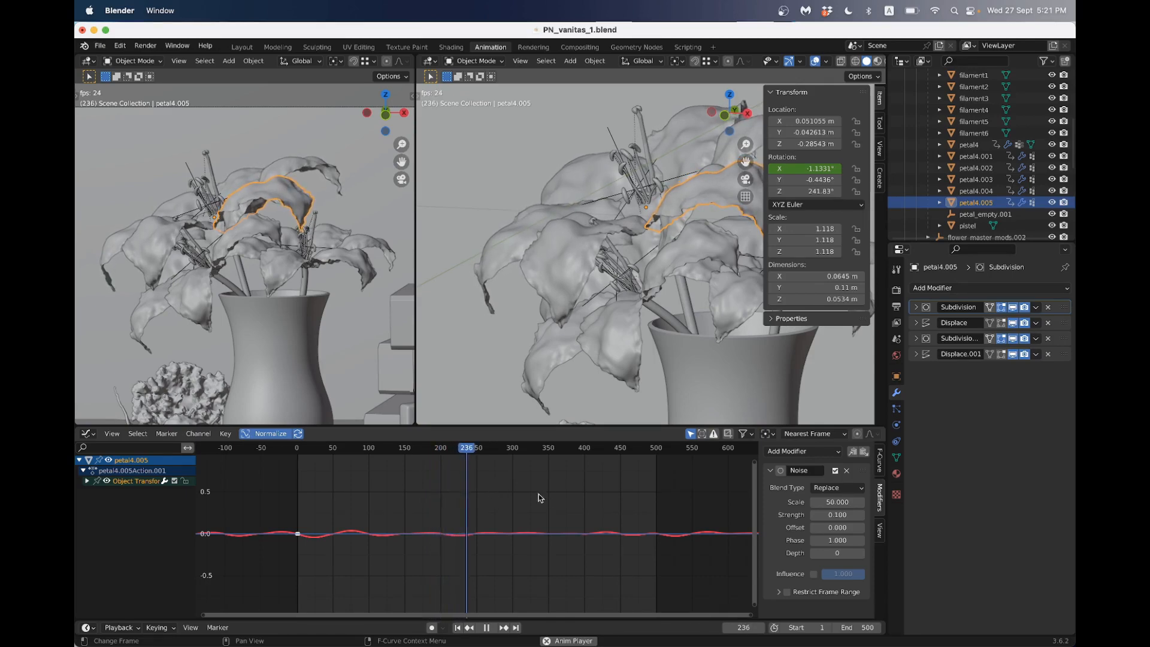
key(space)
Set the offset of petal4's Noise modifier to 58.8 and shift petal4.001's Noise offset to a negative value
click(967, 145)
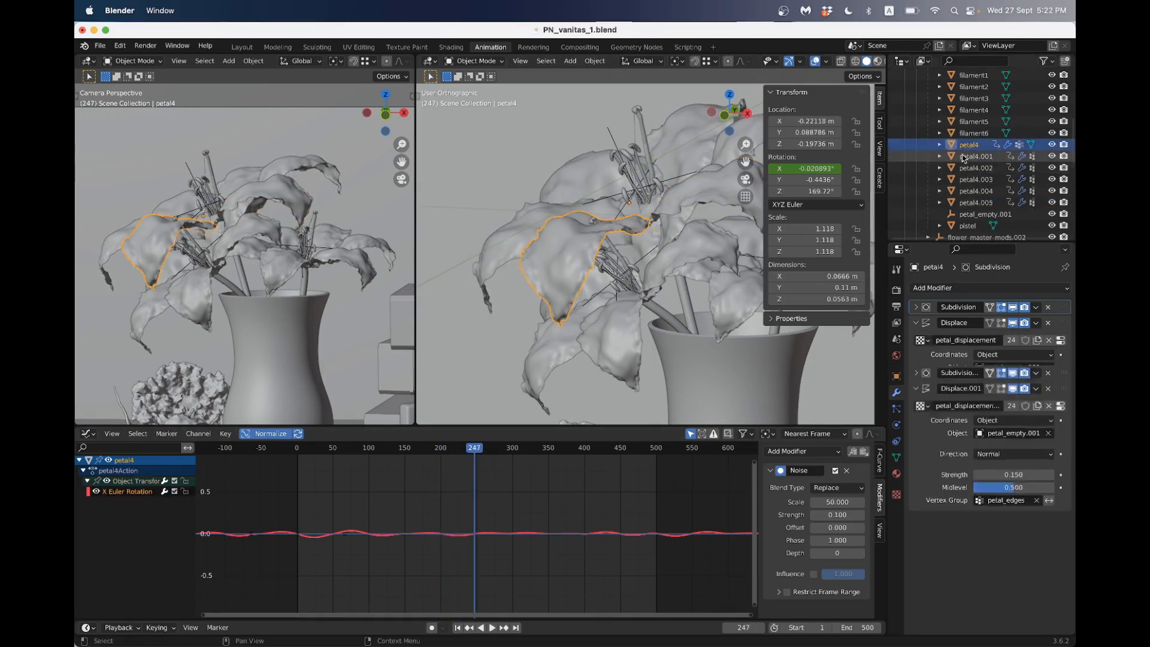
drag(831, 528, 896, 528)
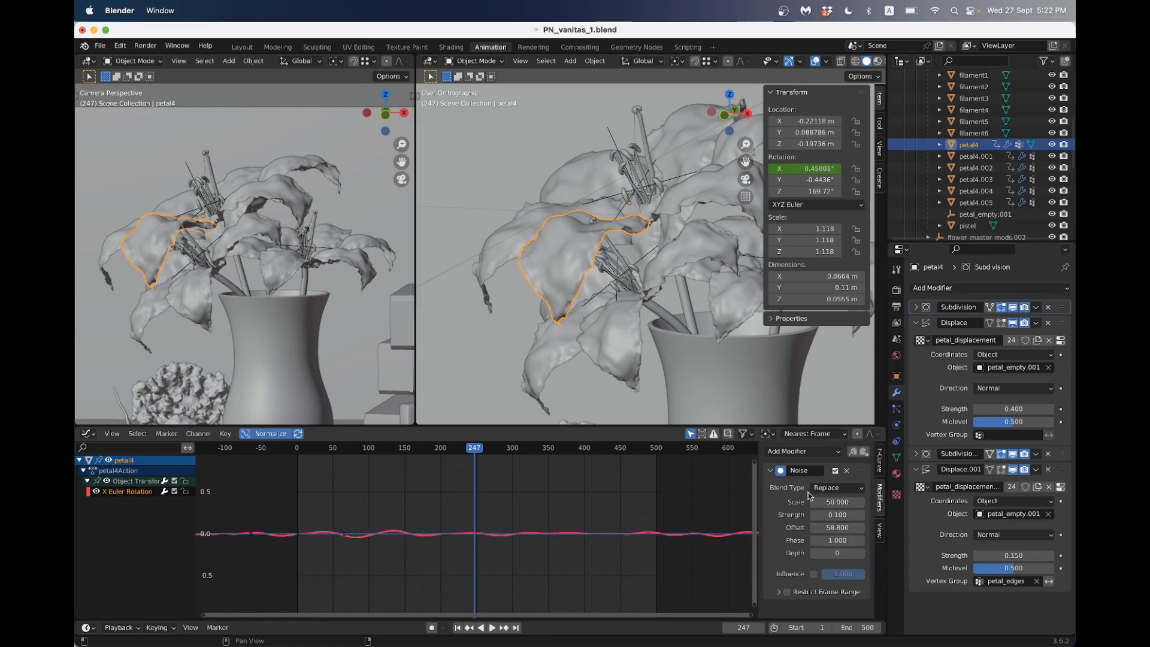
click(969, 156)
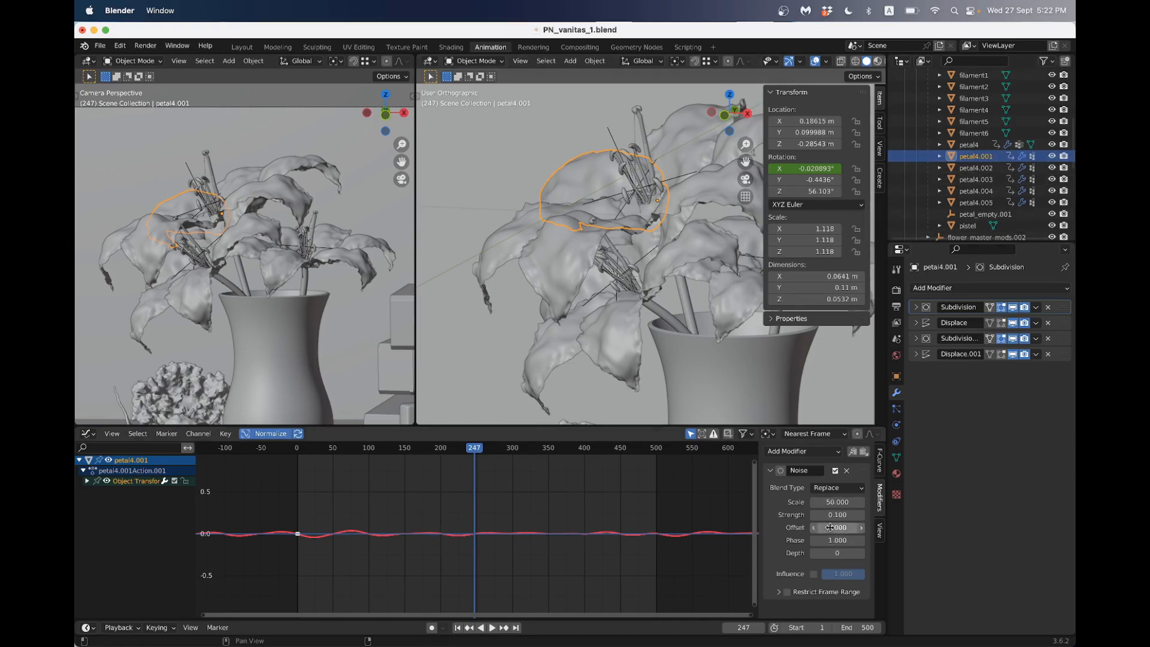
drag(828, 528, 773, 528)
Set the Noise offset of petal4.003 to -46.6 and play the animation to check the staggered petal motion
click(976, 179)
key(space)
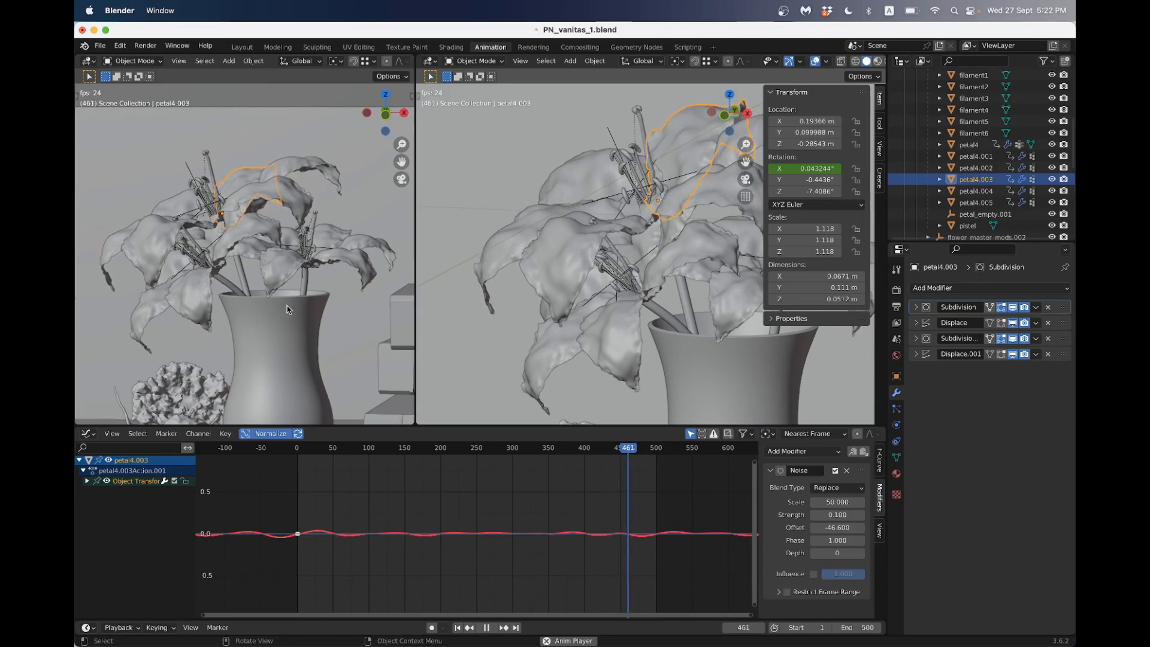
key(space)
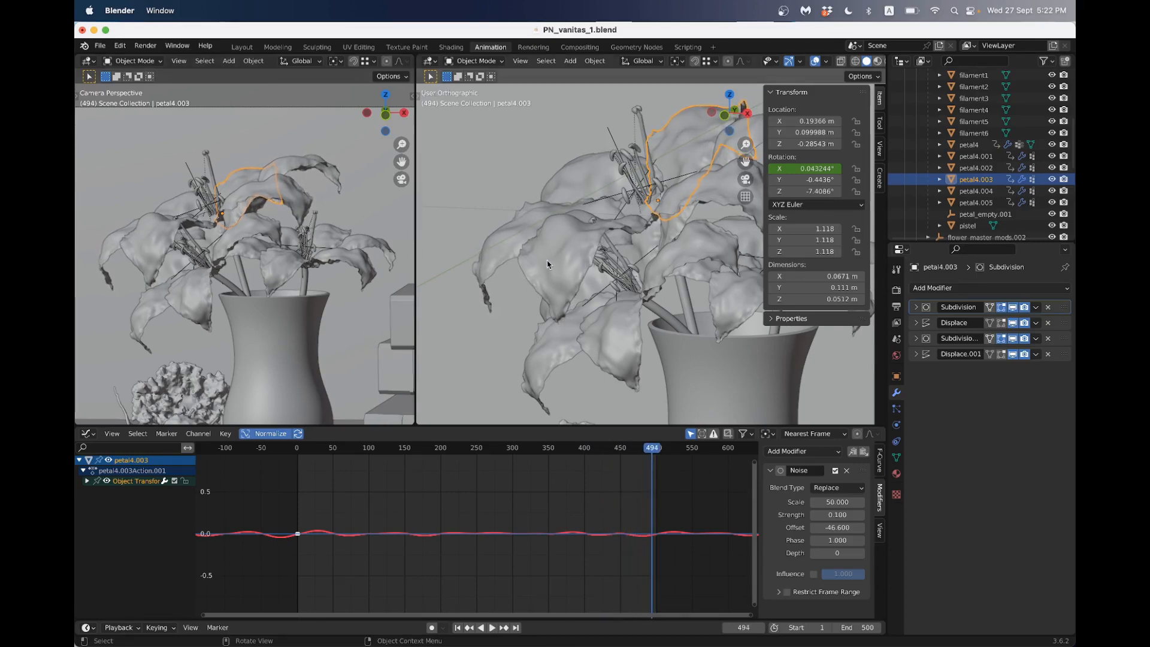
Insert a single X rotation keyframe on petal4.006 at frame 1 and paste the copied Noise modifier onto its curve
click(630, 310)
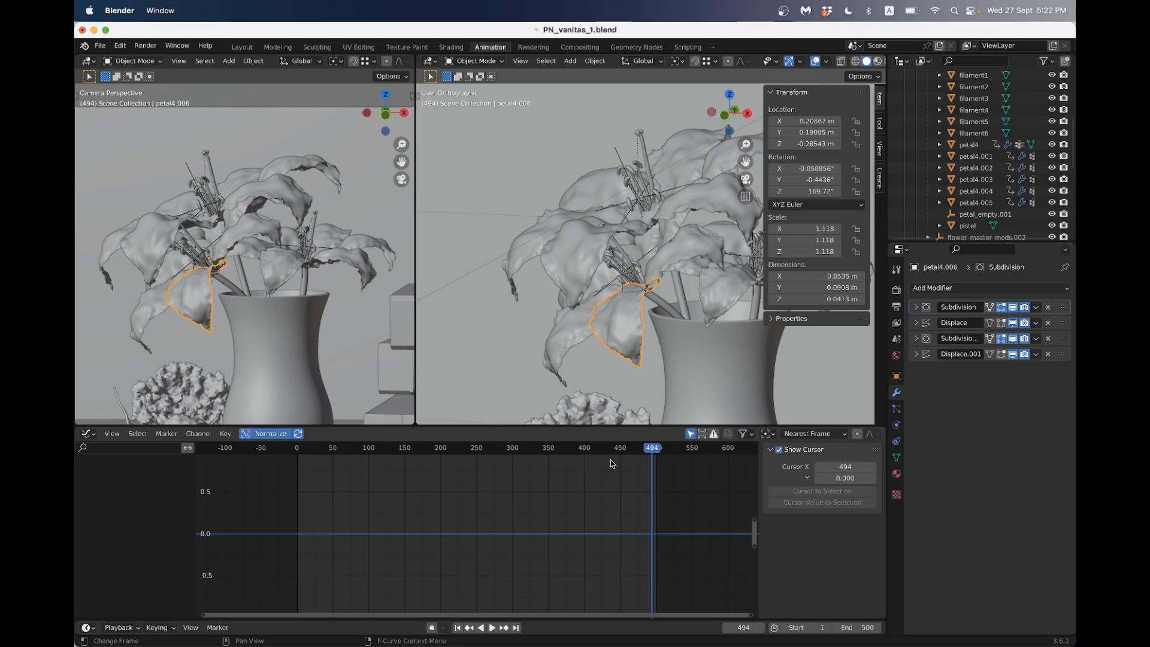
key(shift+Left)
right_click(809, 169)
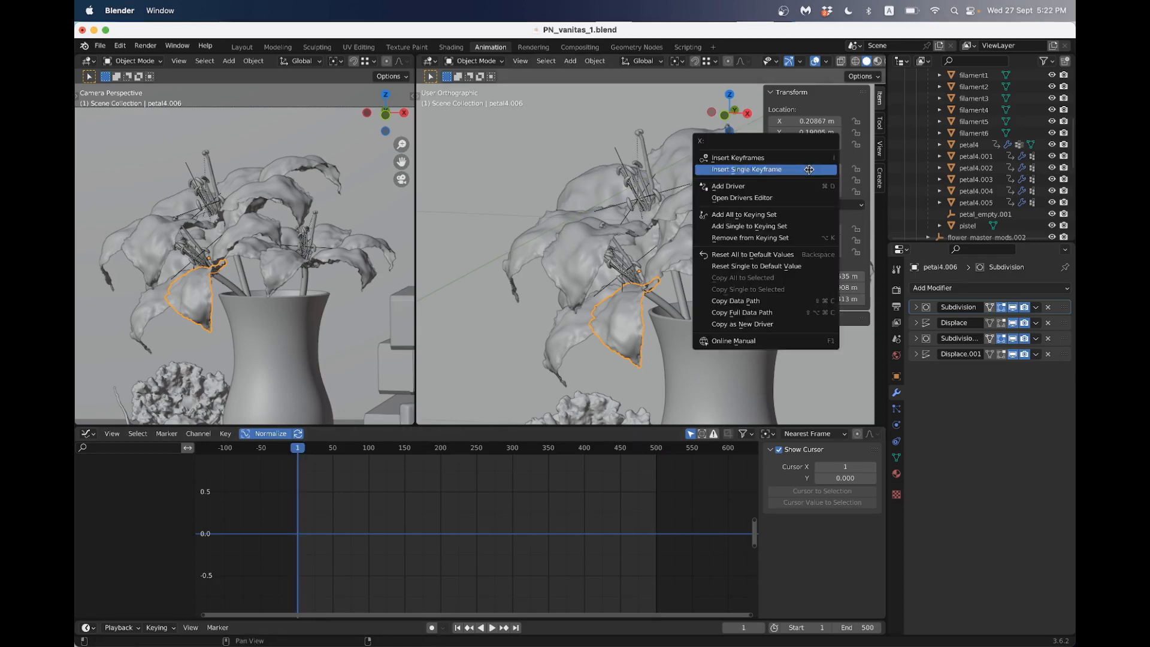
click(808, 170)
click(862, 452)
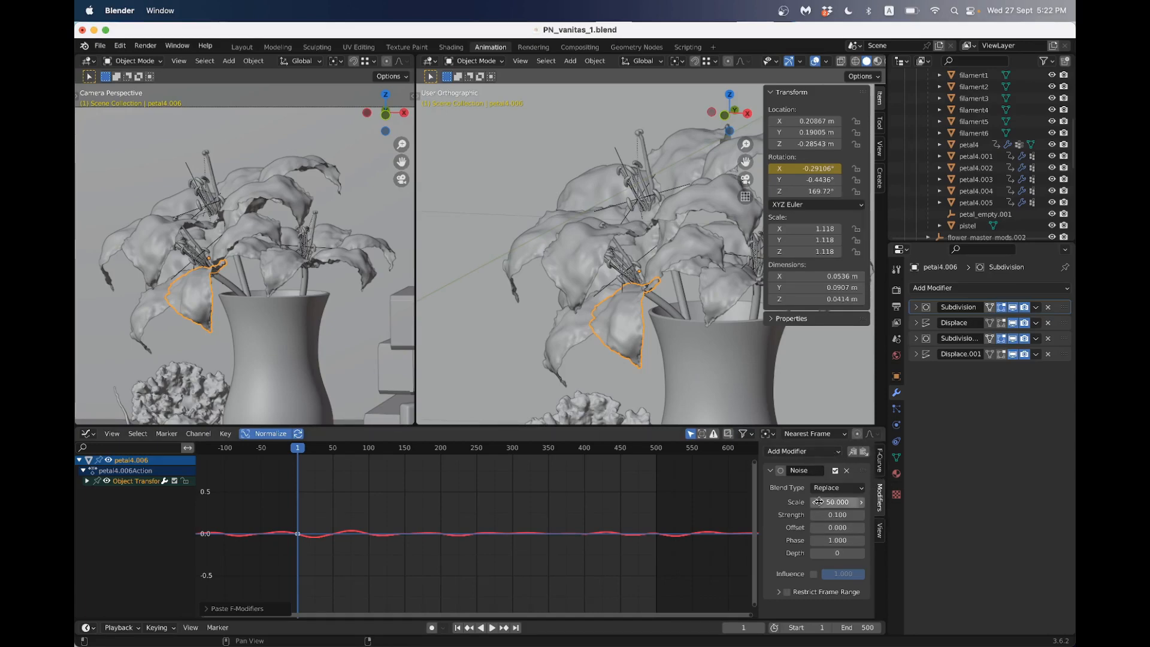
Insert location keyframes on the Camera at frame 1 and paste the copied Noise modifier onto its location curves
click(266, 499)
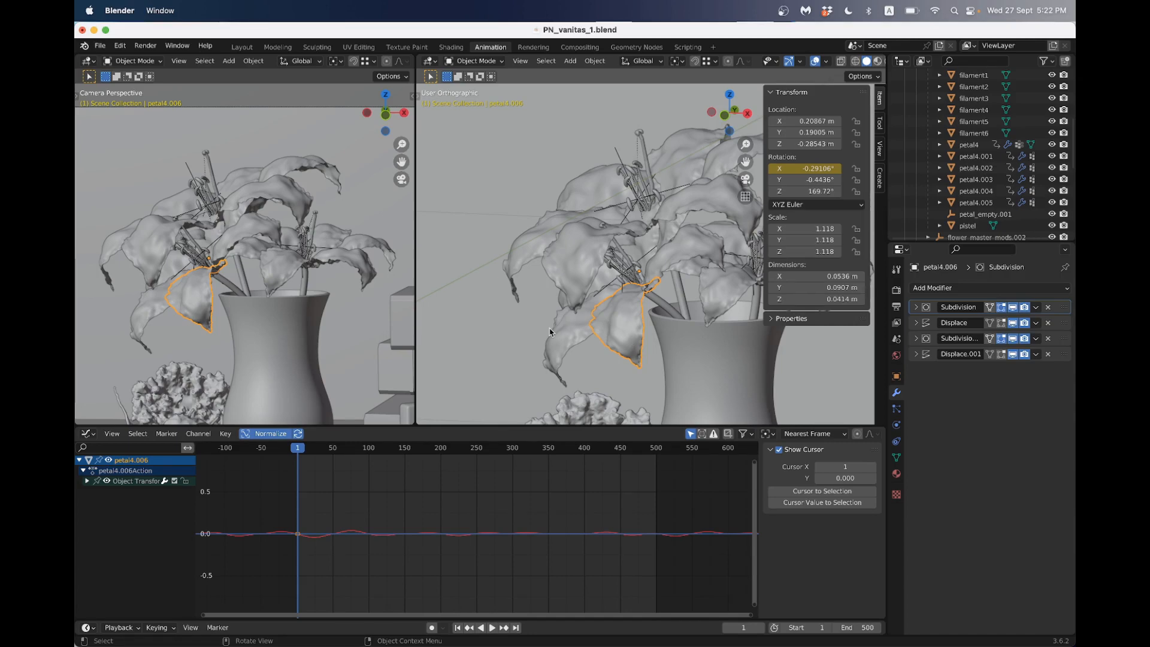
scroll(551, 332, down, 8)
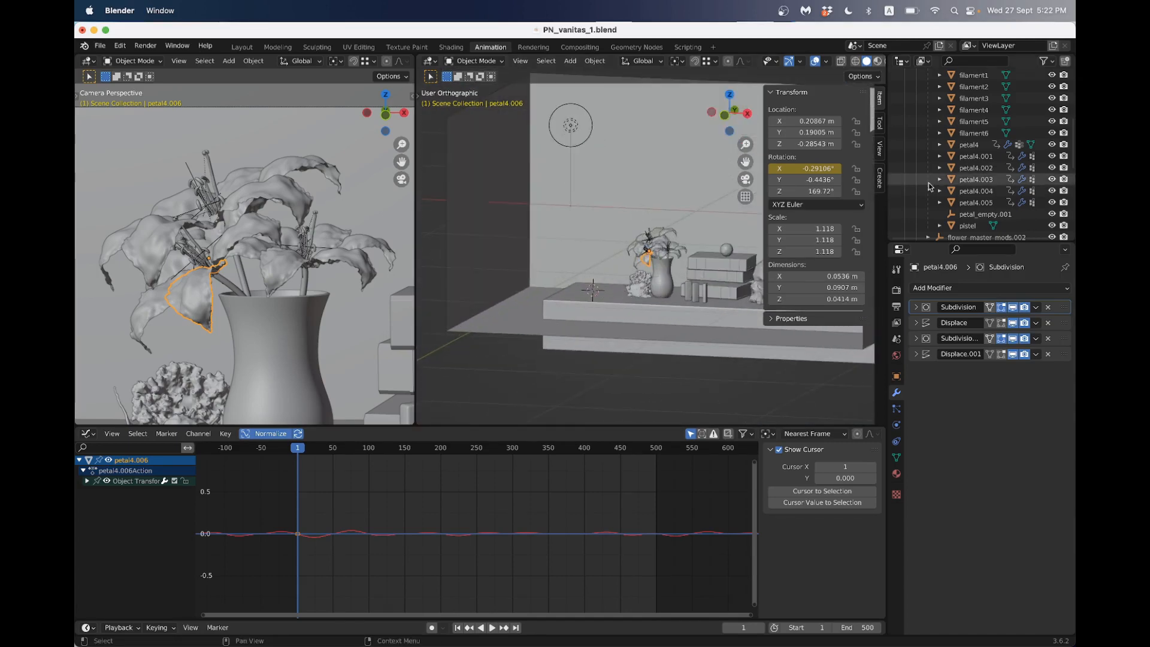
scroll(928, 182, up, 10)
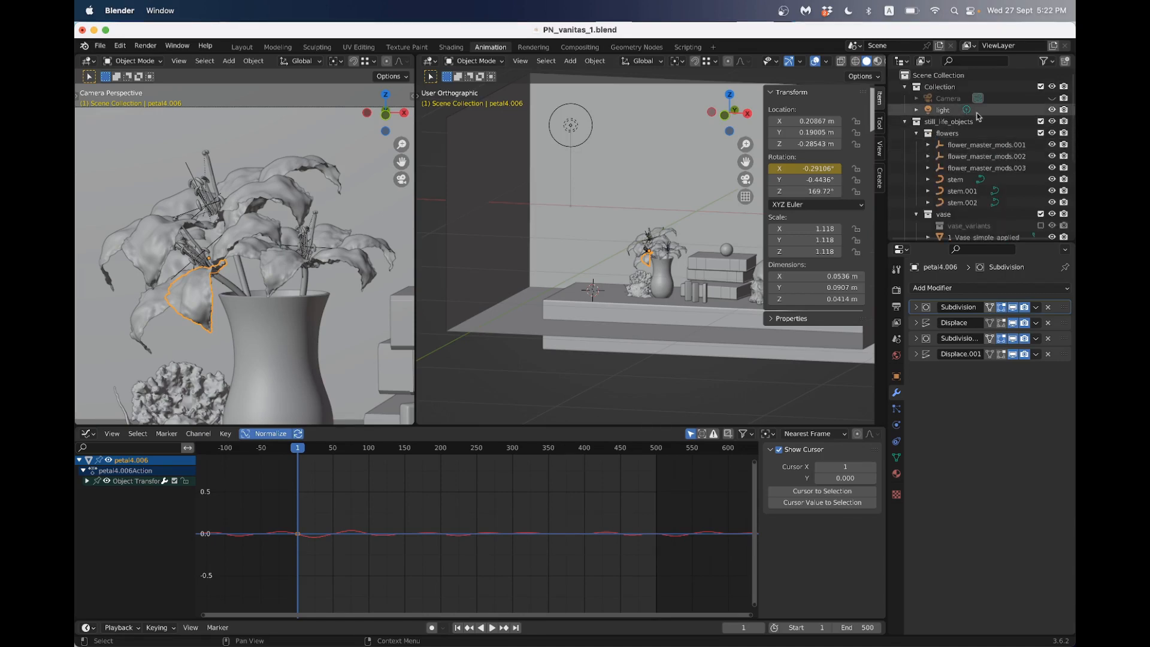
click(958, 98)
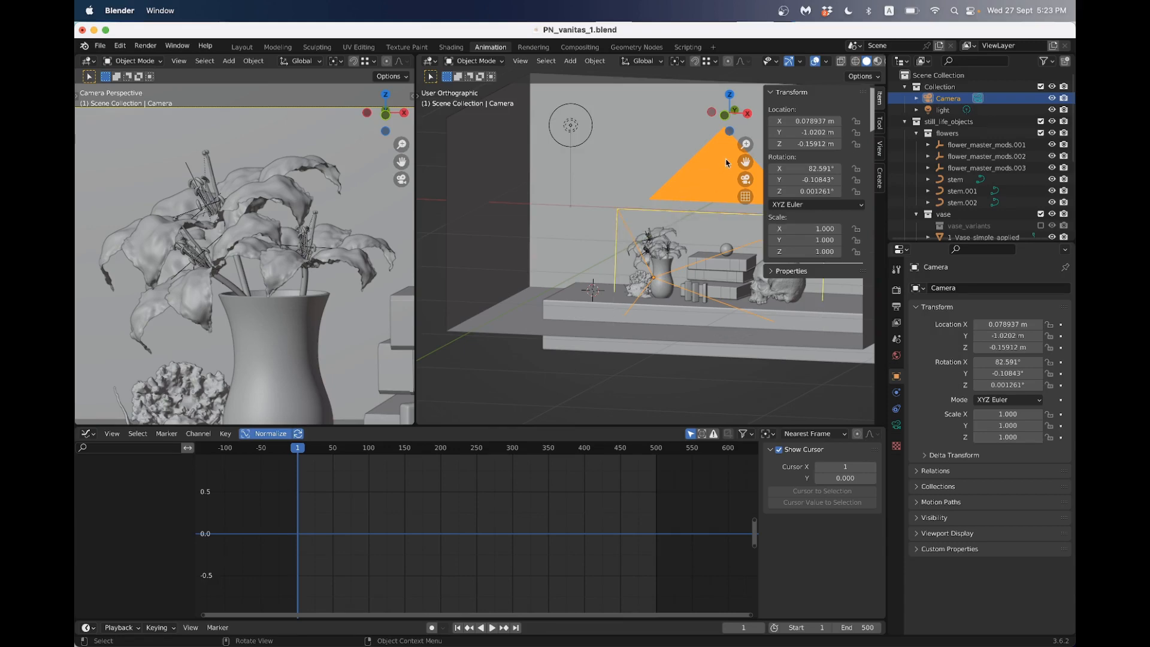
right_click(803, 144)
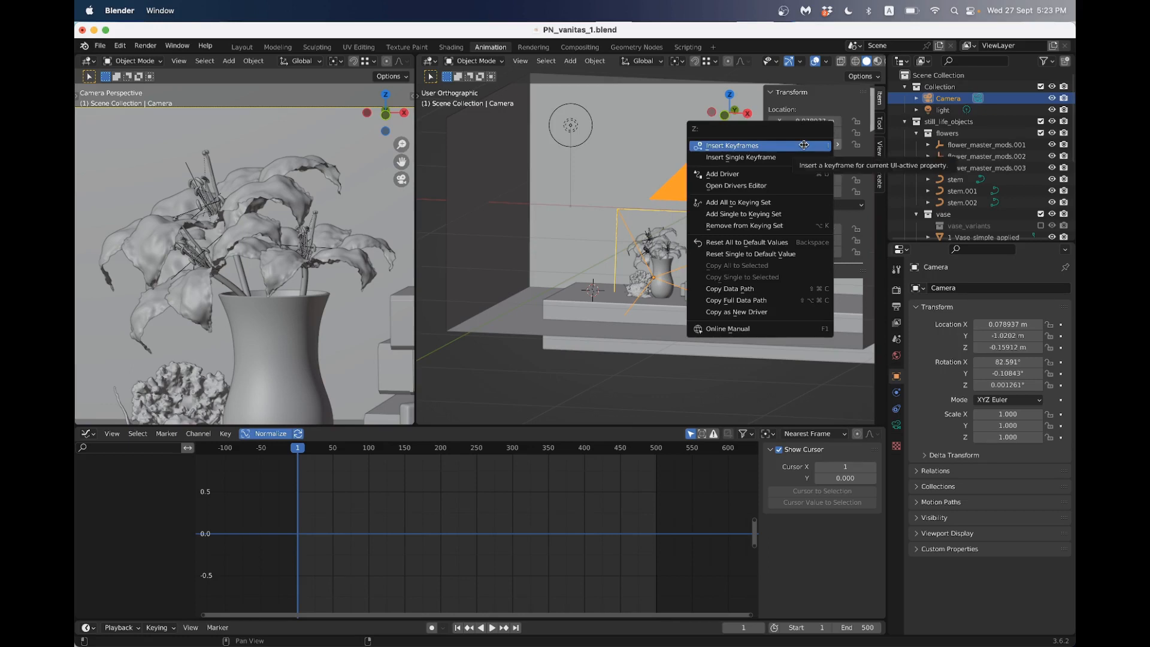
click(826, 147)
click(864, 450)
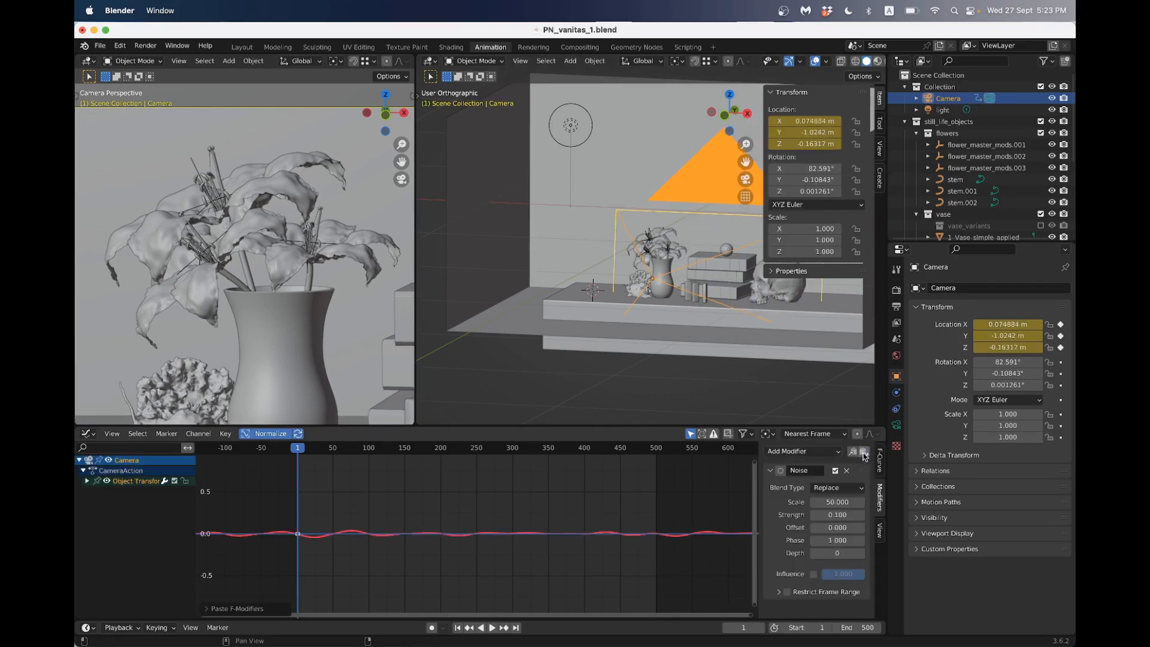
Scrub and play the animation with the whole camera frame in view to check the camera shake
drag(301, 451, 376, 449)
scroll(317, 327, down, 6)
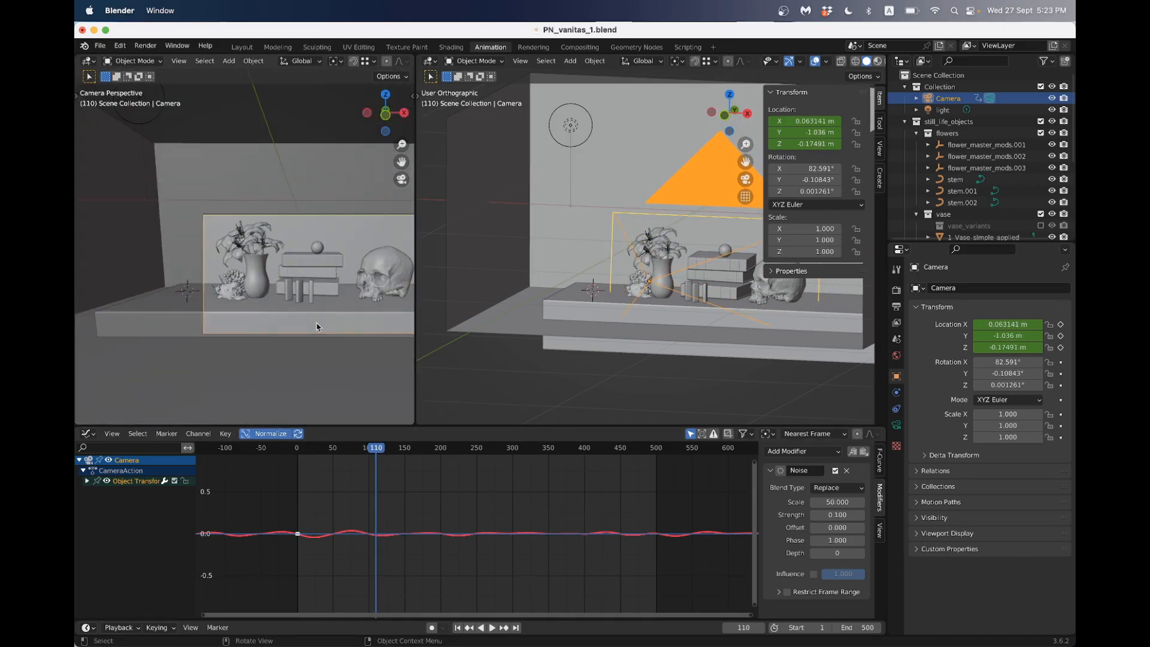
key(space)
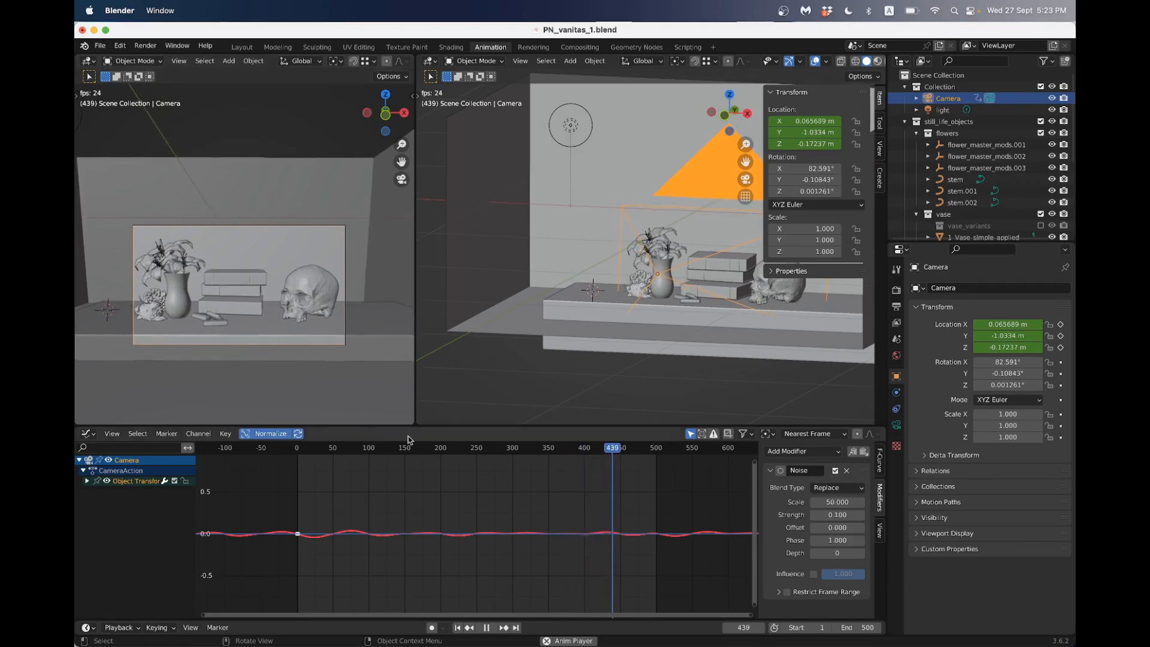
key(space)
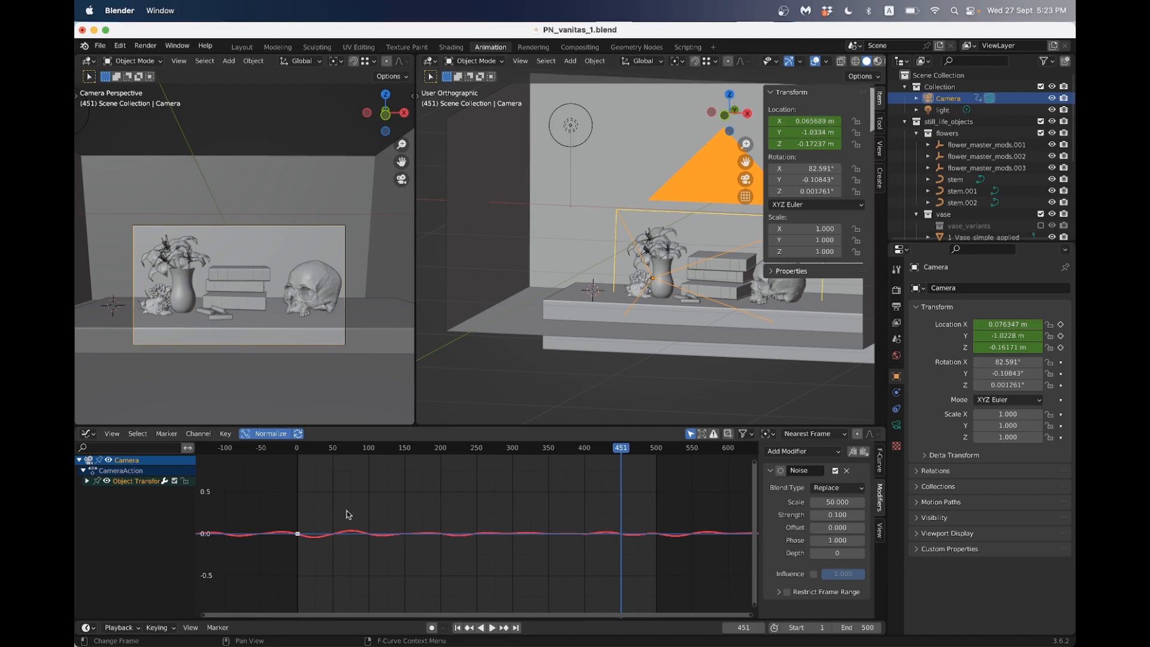
Delete the Camera's location animation curves and return to frame 1
key(x)
key(x)
click(323, 502)
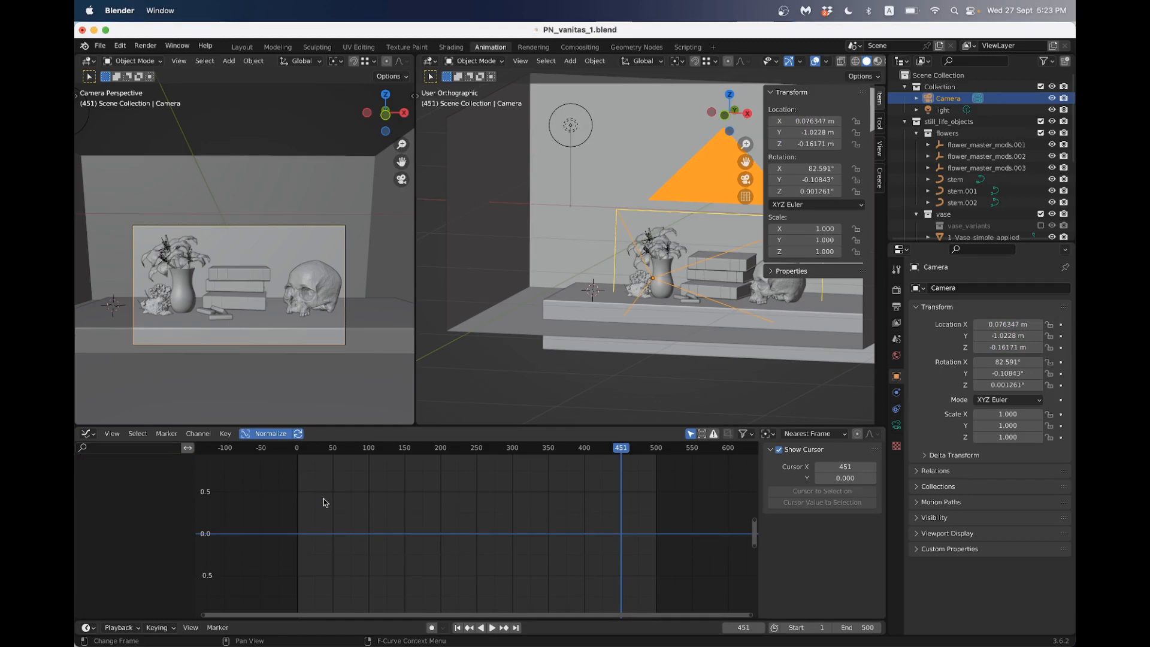
key(shift+Left)
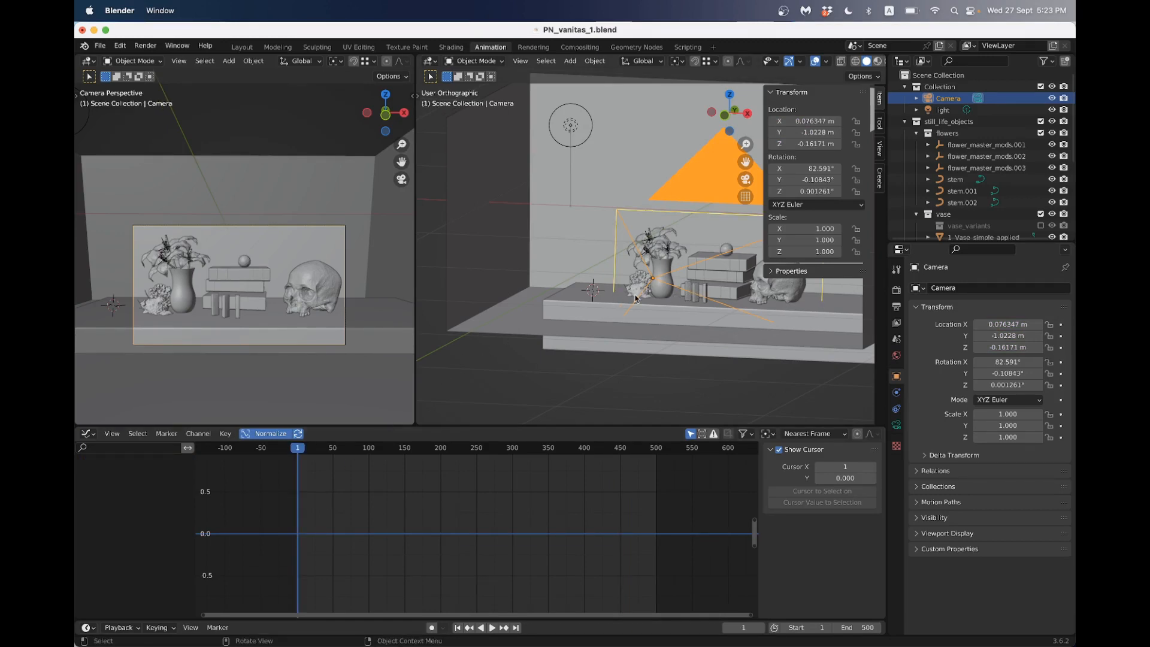
Zoom in on the still life and open the scene's render settings
scroll(636, 297, up, 2)
middle_drag(636, 298, 544, 306)
scroll(544, 305, up, 1)
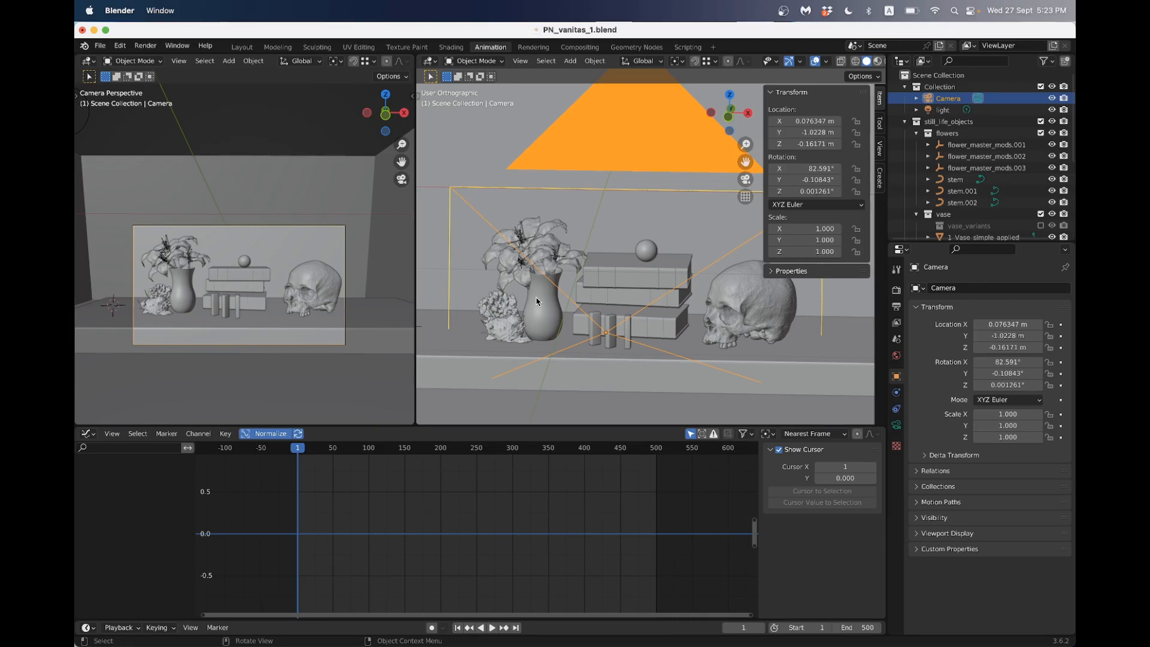
scroll(537, 301, down, 2)
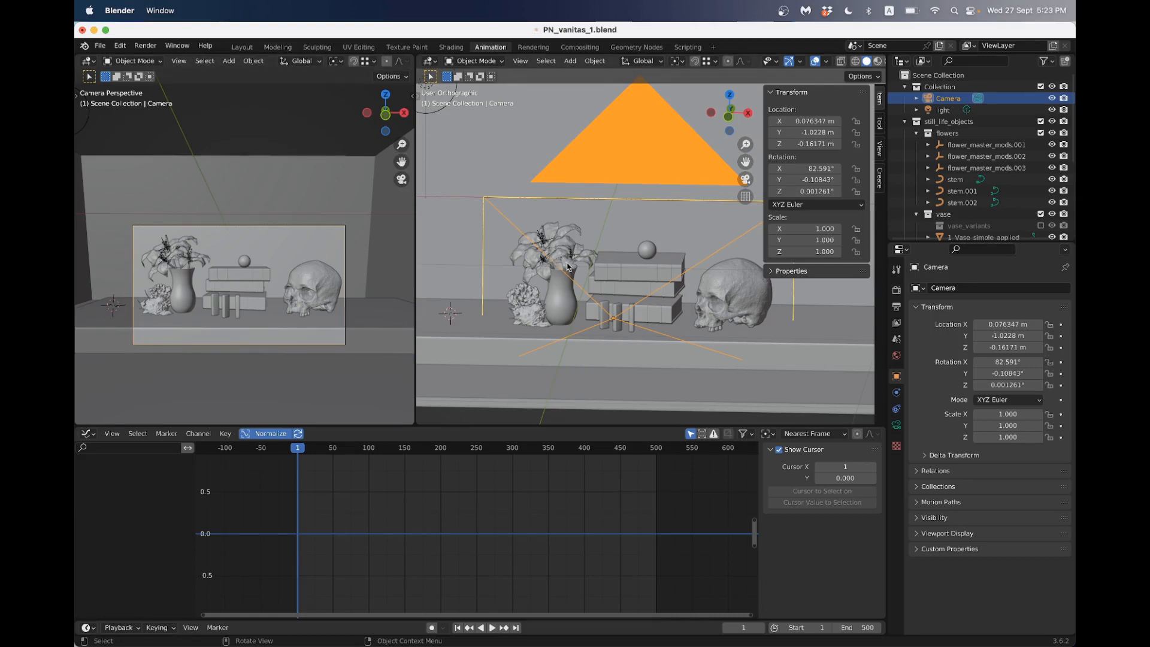
click(897, 291)
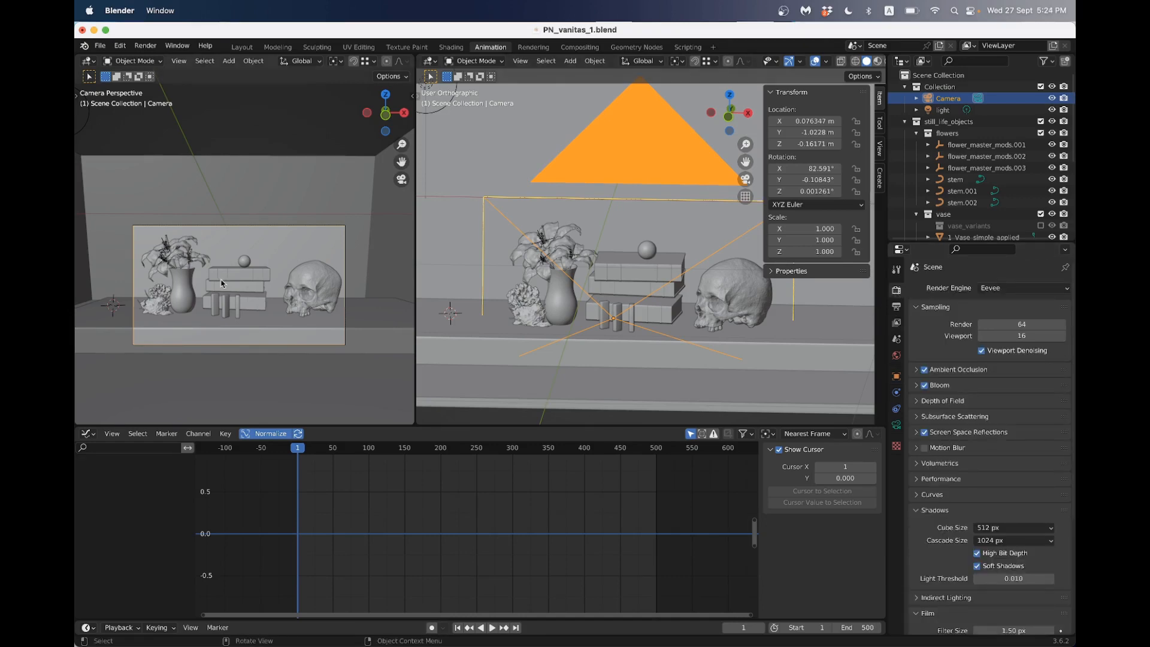
Show the camera view in Rendered shading and choose Eevee as the render engine
key(z)
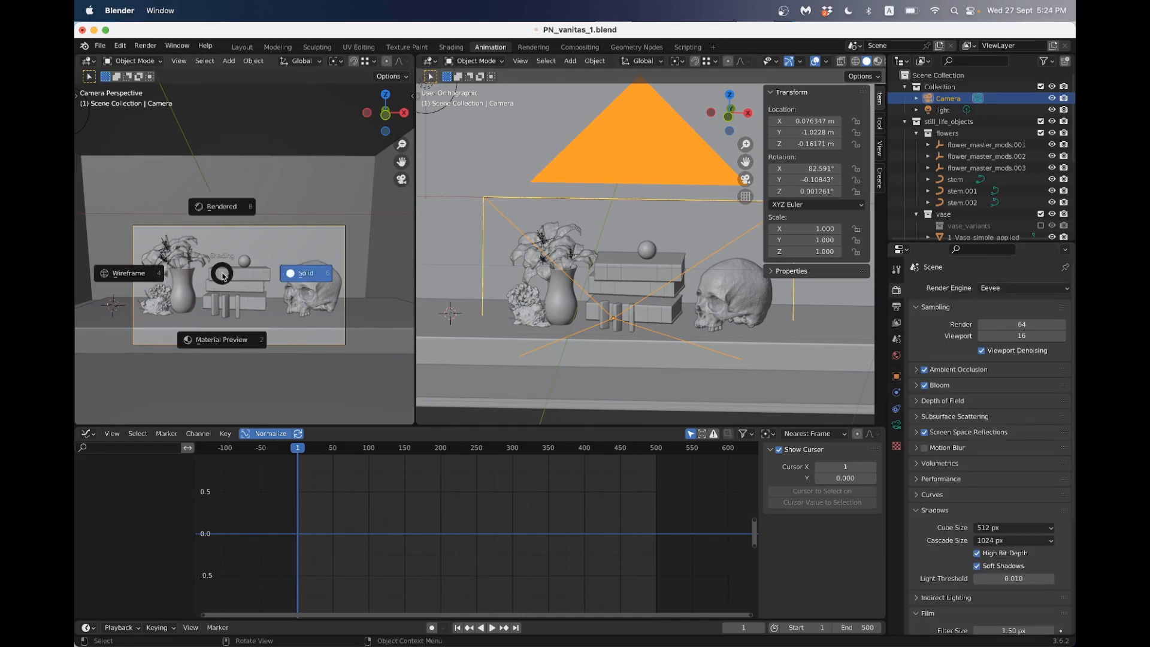
click(219, 205)
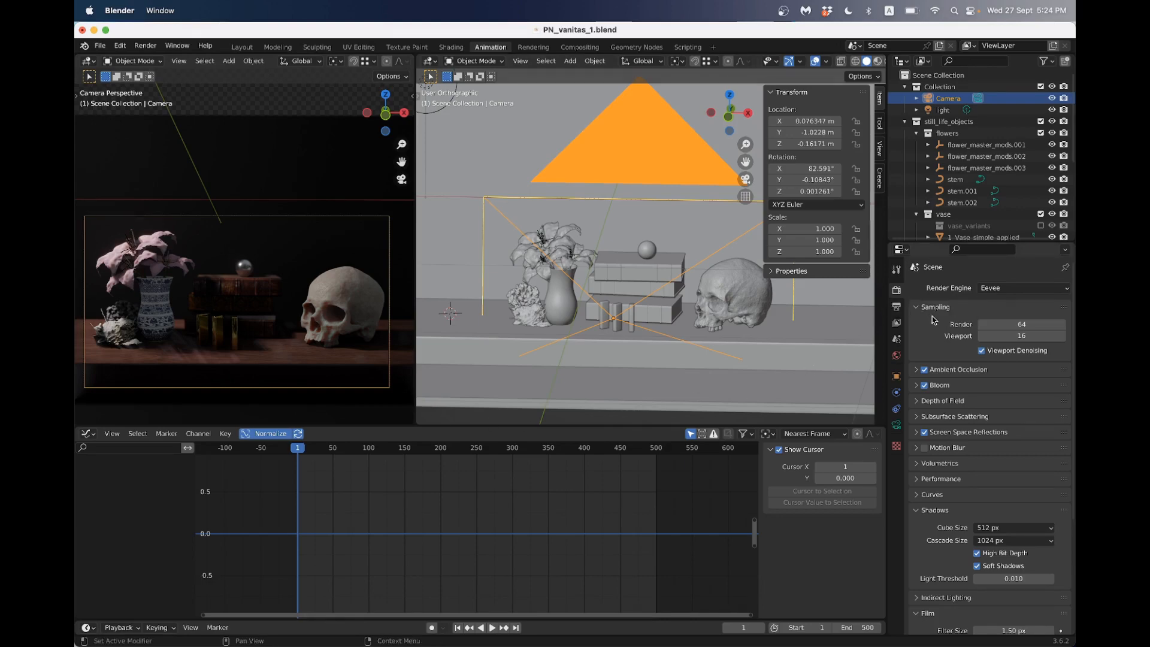
click(992, 290)
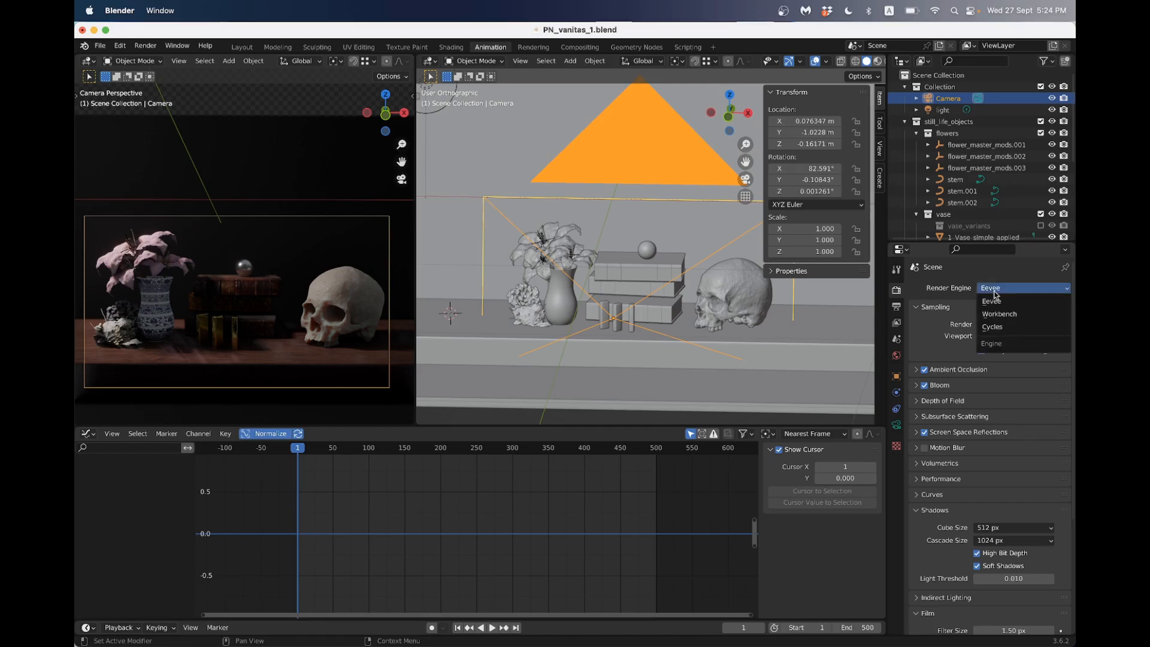
click(992, 300)
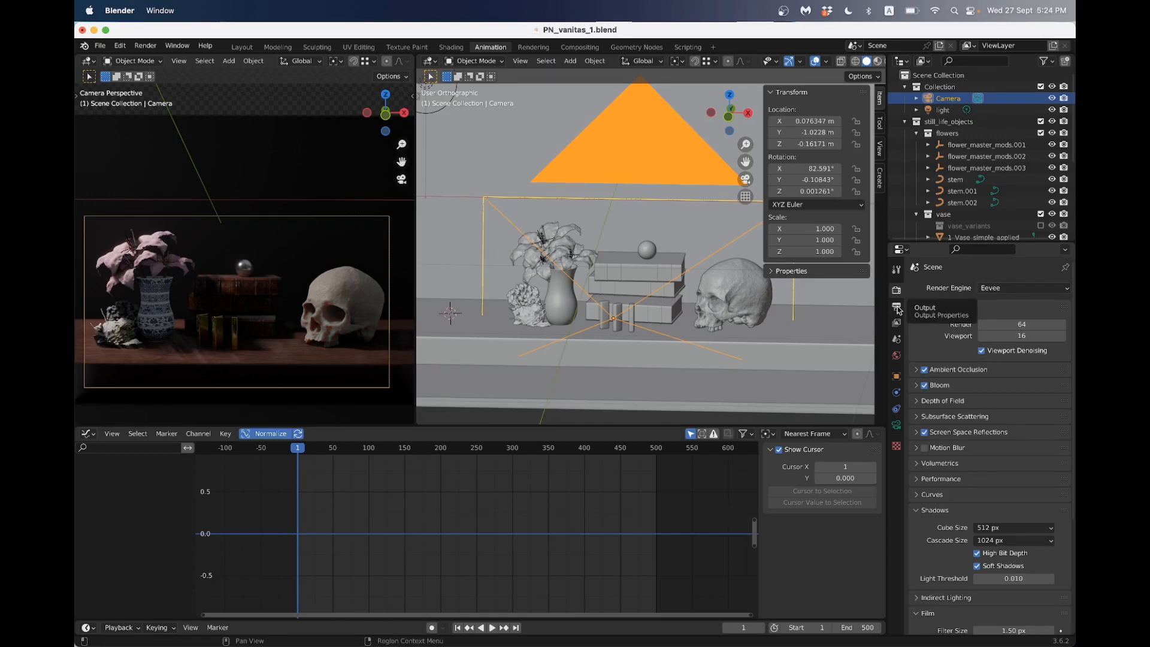
Open the output settings and browse for the output path to the Frames folder inside 3D_Fundamentals
click(897, 307)
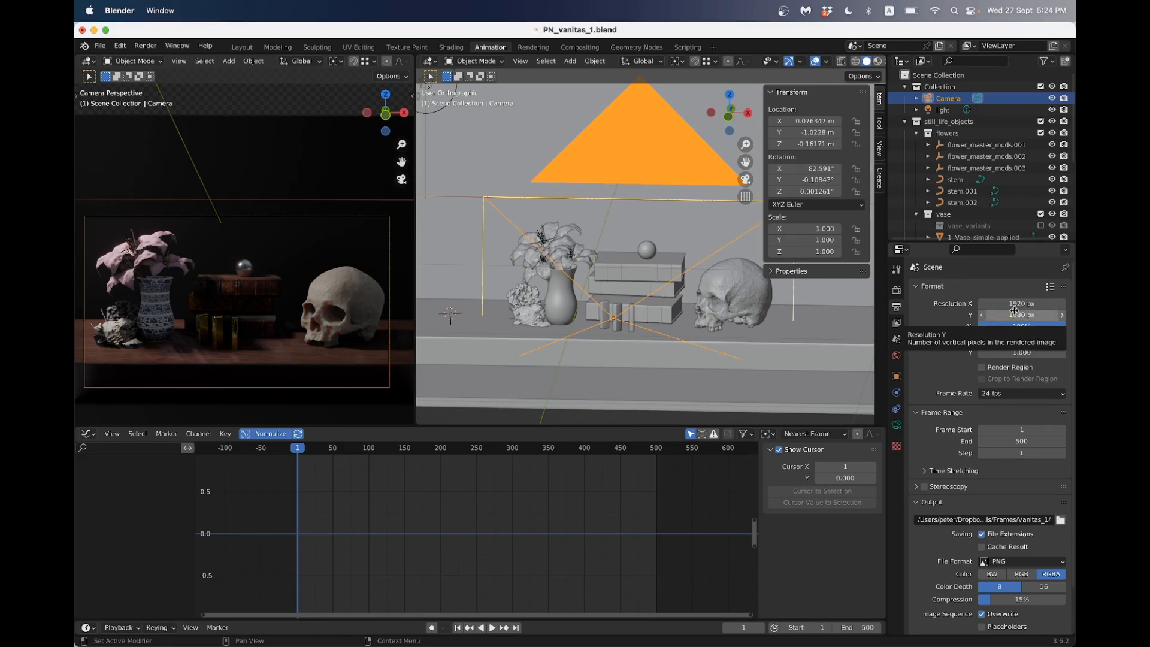
scroll(951, 541, down, 3)
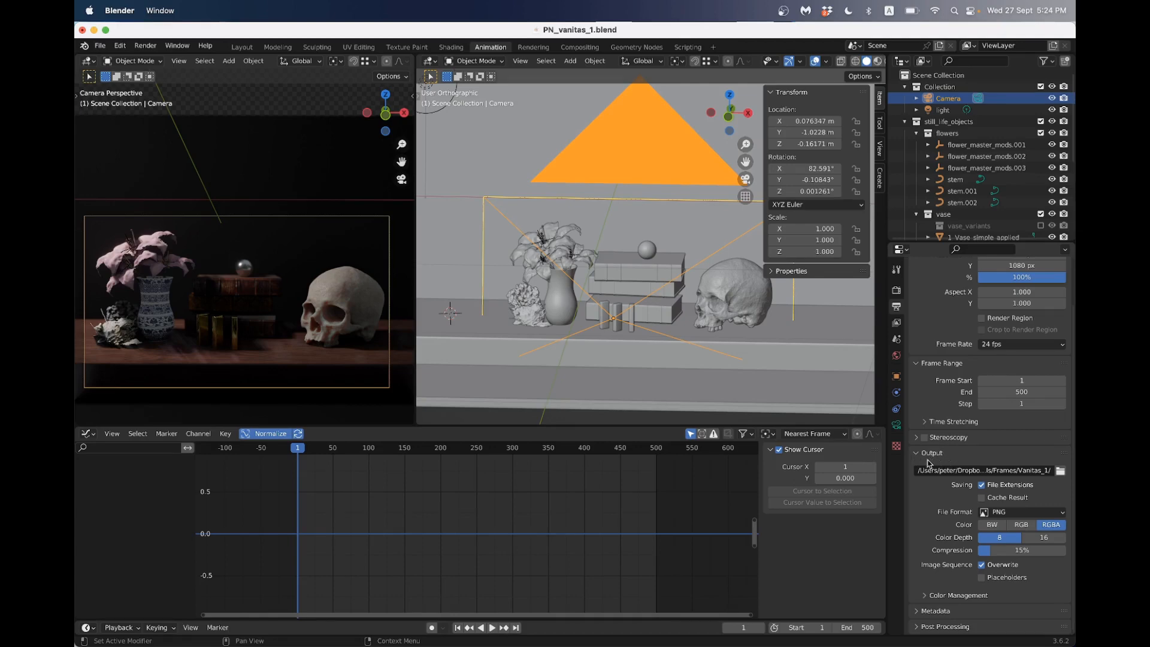
click(1060, 471)
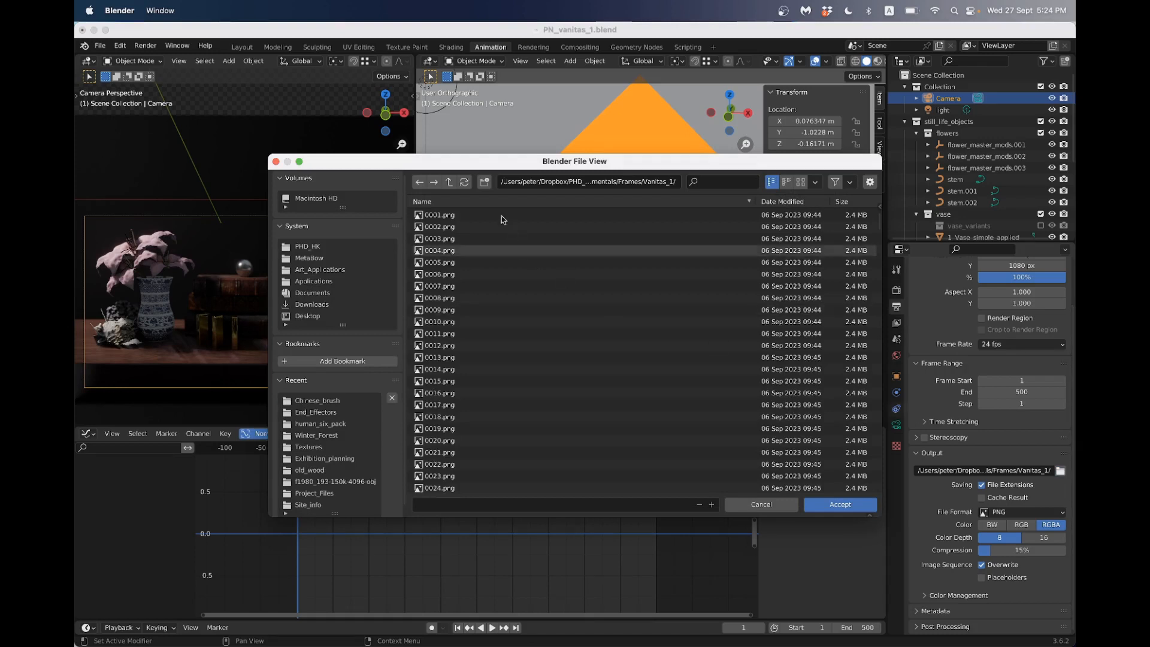
click(447, 185)
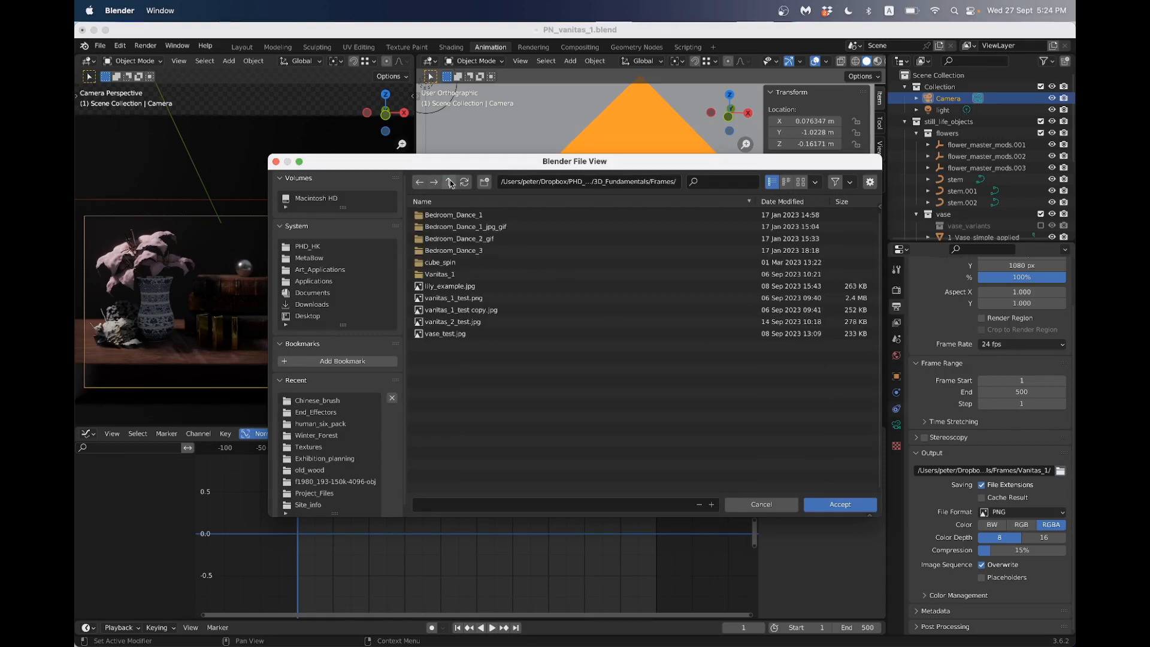
click(448, 184)
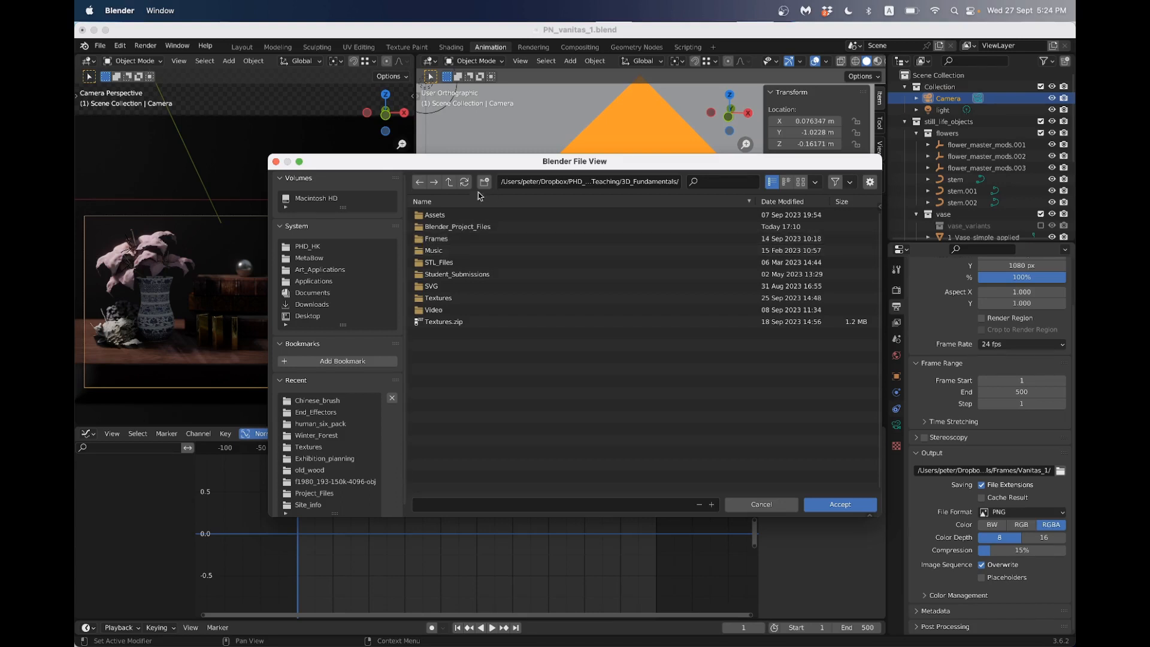
double_click(430, 239)
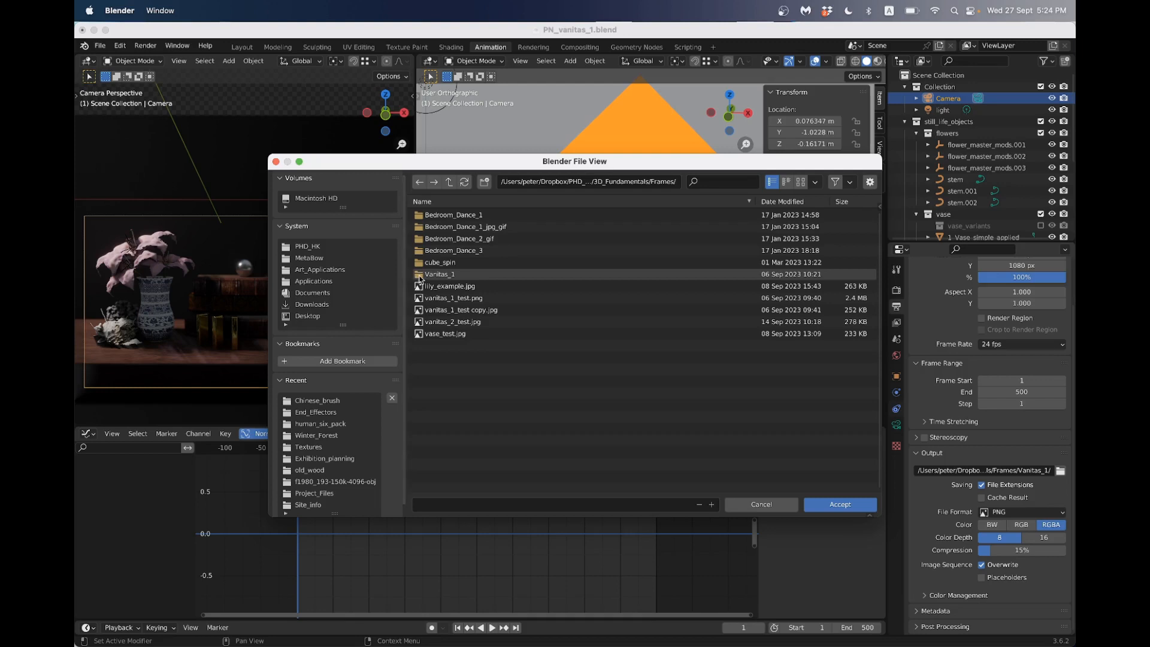
Create a folder named Vanitas_2 inside Frames and accept it as the render output location
click(484, 181)
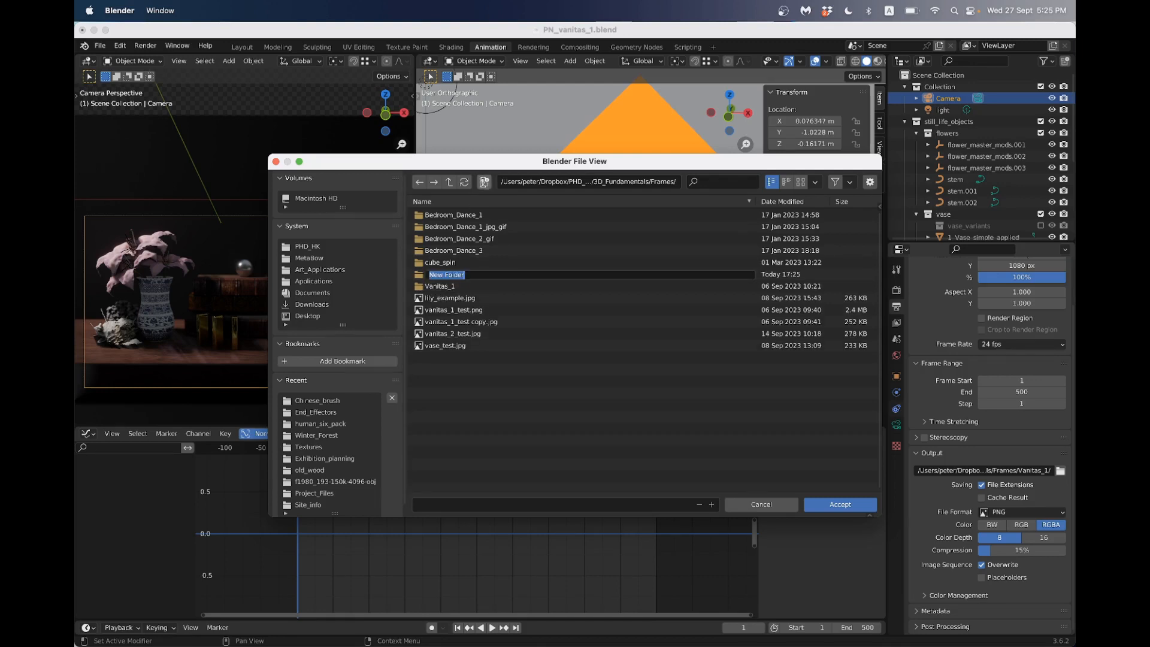
text(Vanitas_2)
key(Return)
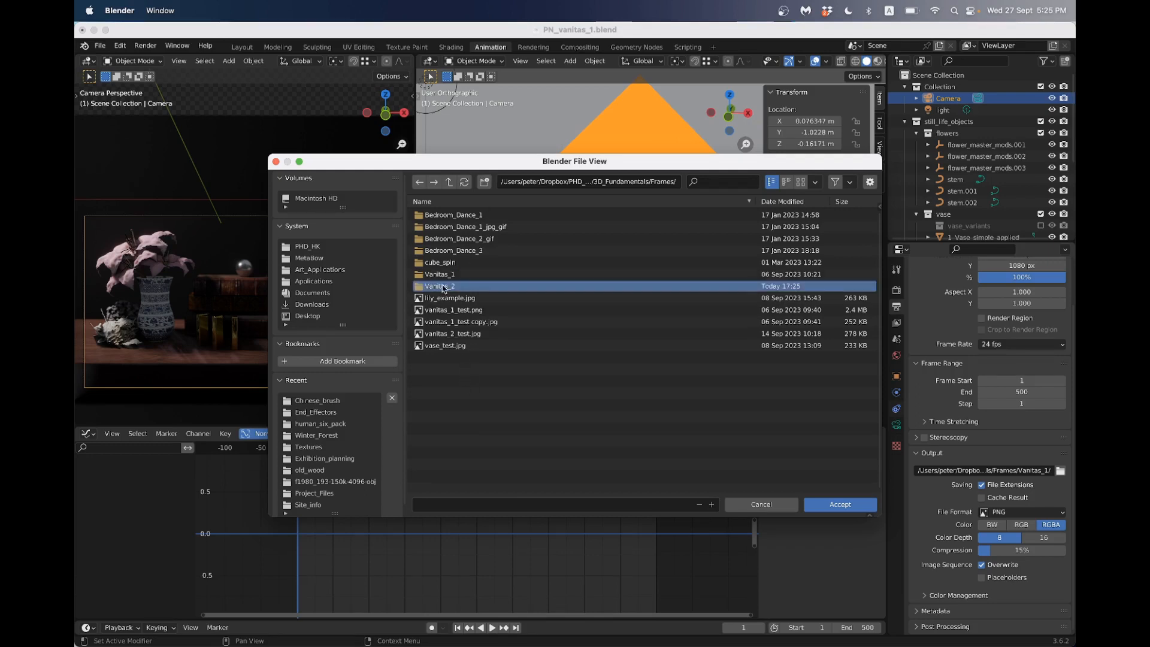
double_click(445, 286)
click(844, 505)
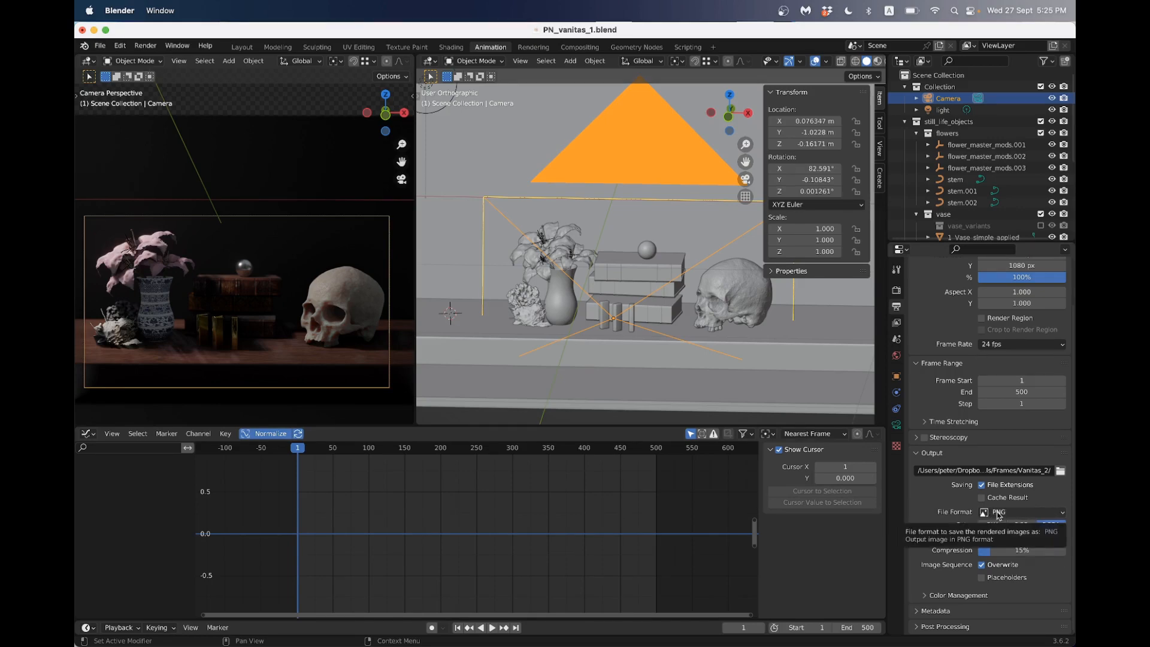
Try FFmpeg Video as the output file format and set the format back to PNG
click(1003, 514)
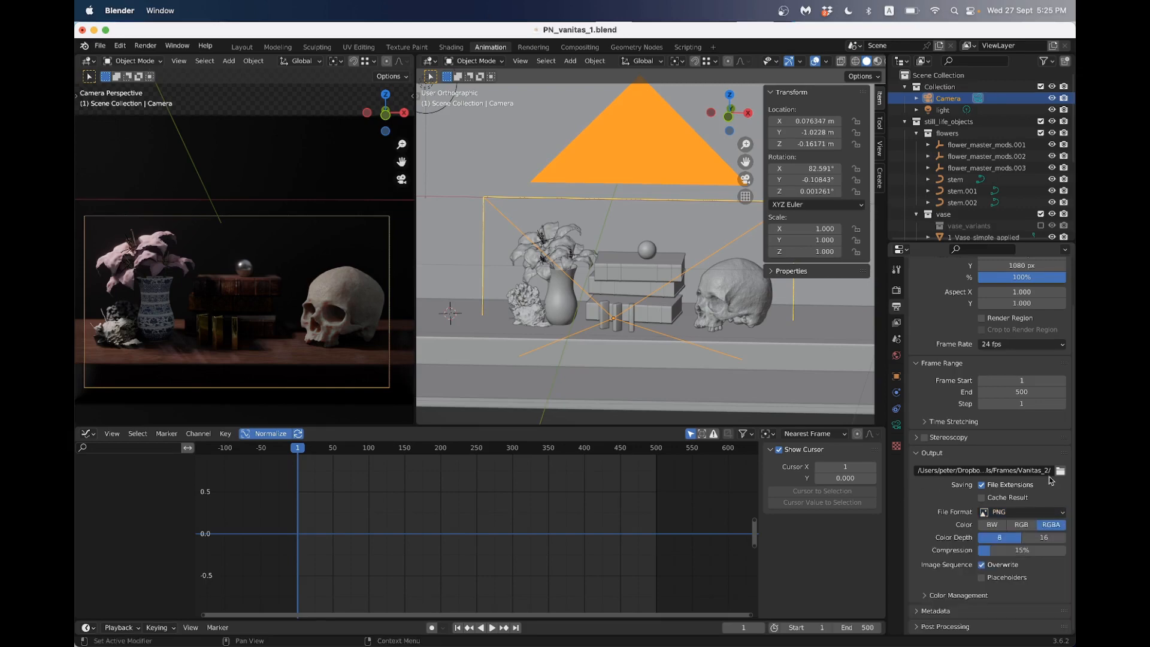
click(1029, 512)
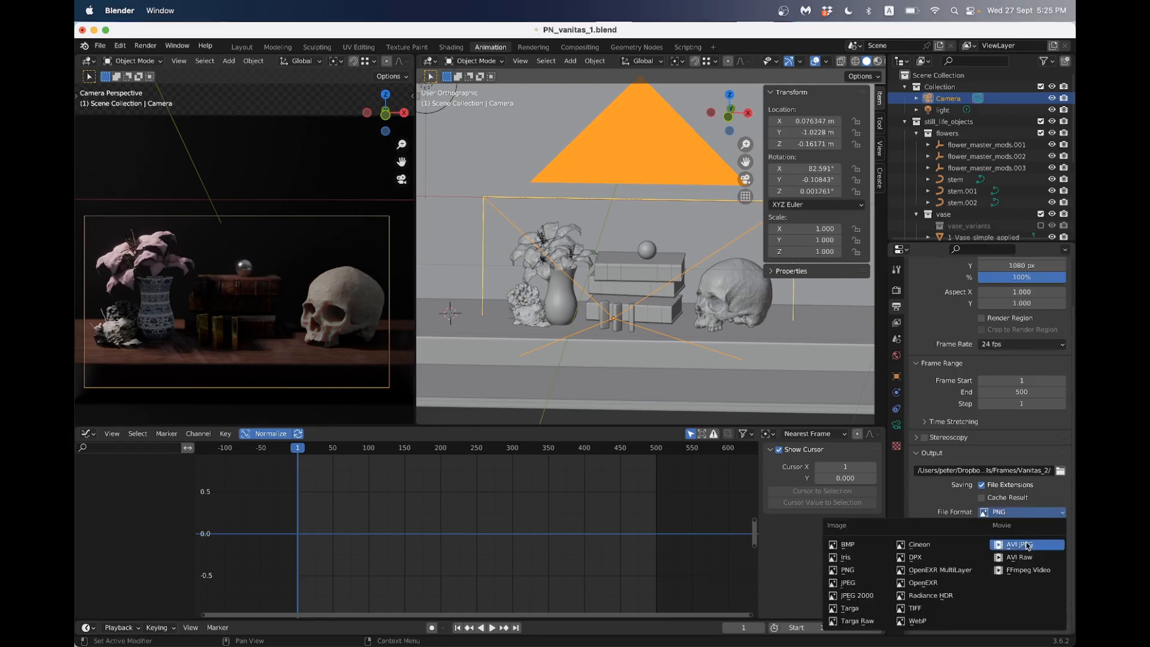
click(1017, 571)
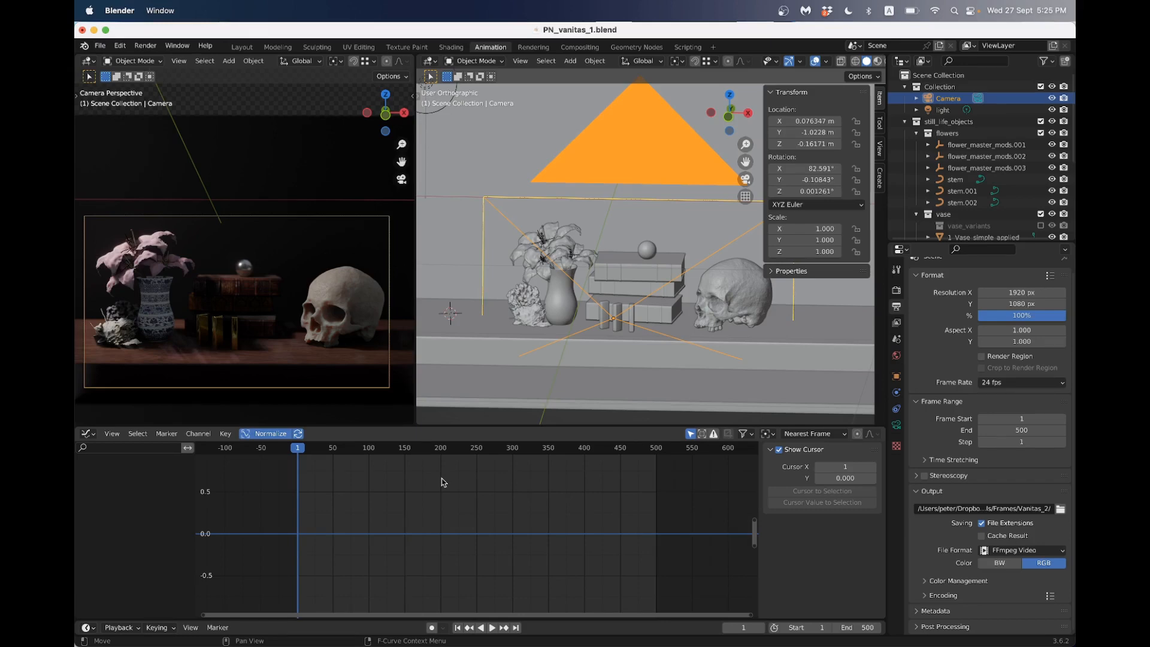
click(1011, 549)
click(853, 487)
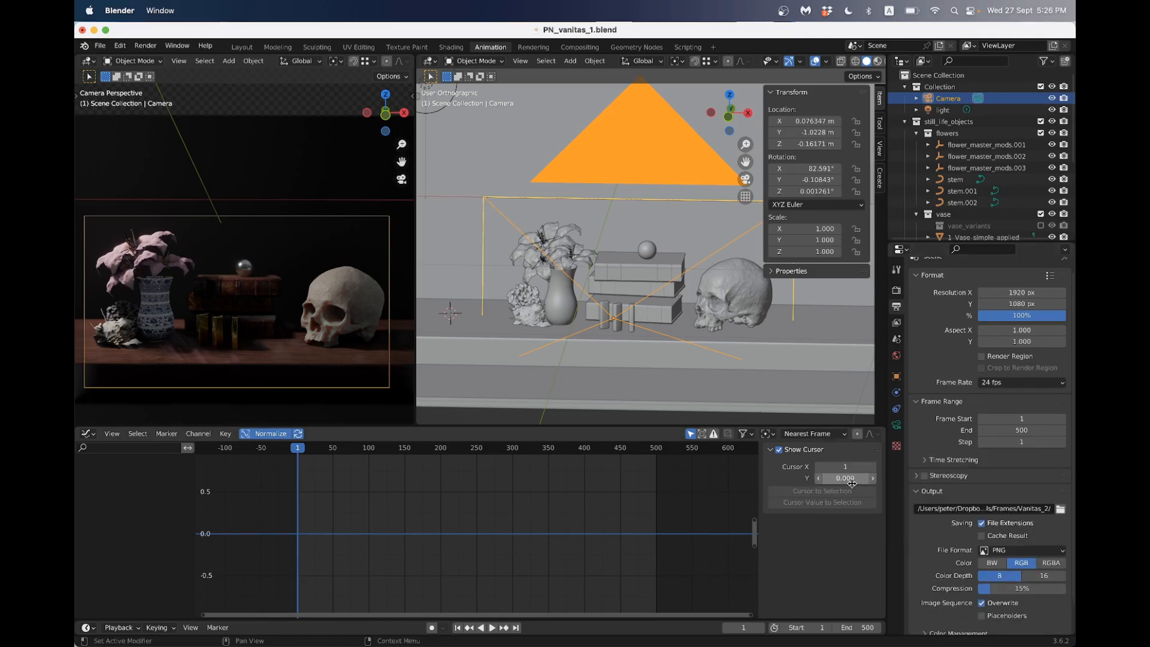
Switch to Finder and open the Vanitas_1 folder under PHD_HK, 16_Semester_B_2023, Teaching, 3D_Fundamentals, Frames in a new window
key(super+Tab)
key(super+Tab)
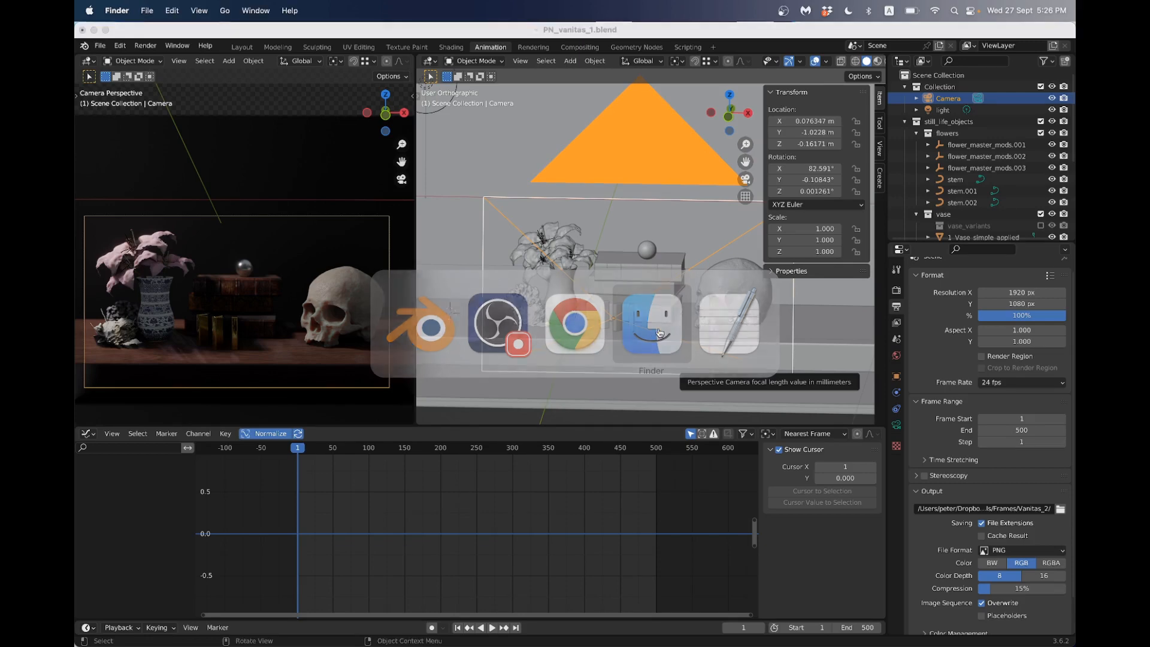
key(super+n)
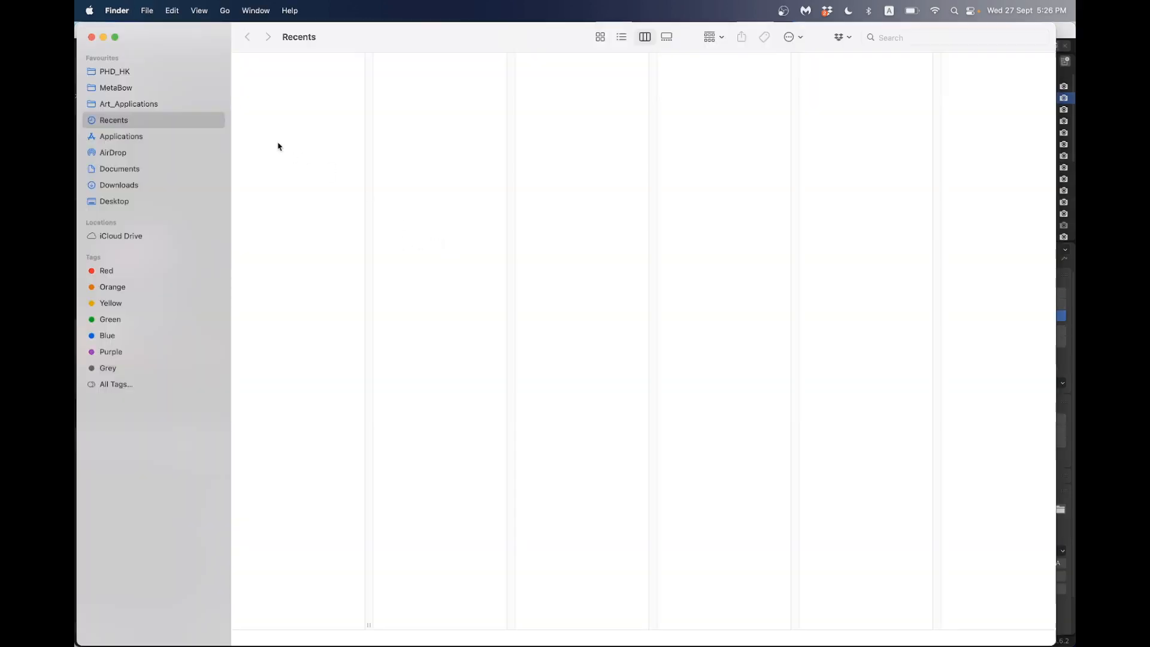
click(167, 71)
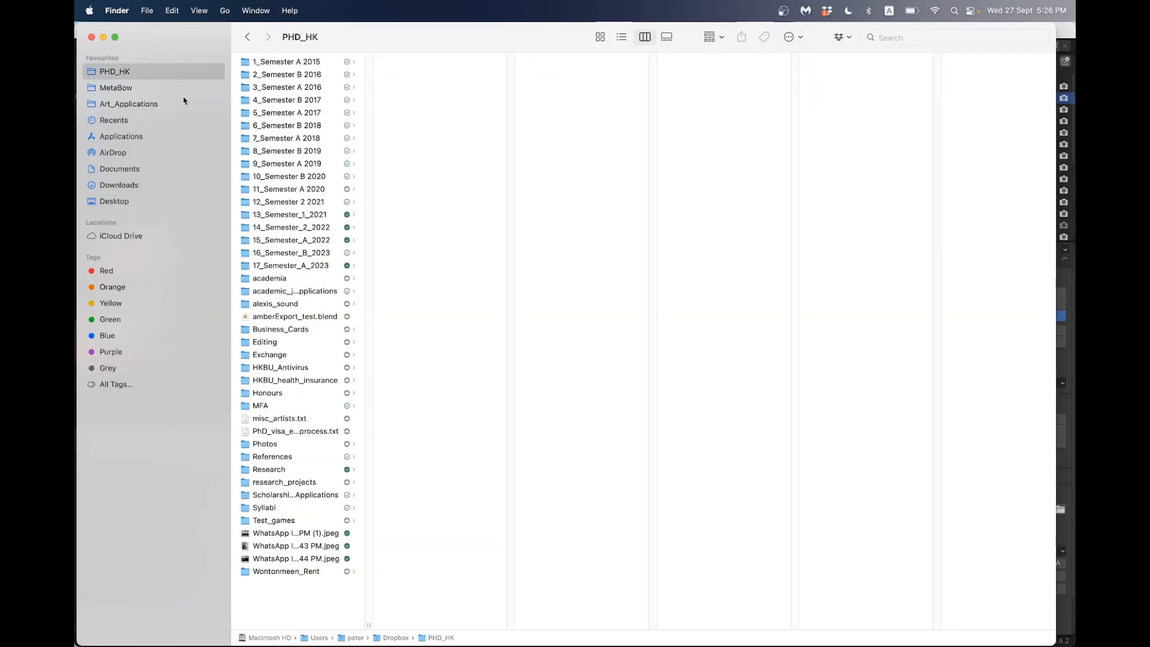
click(291, 253)
click(447, 330)
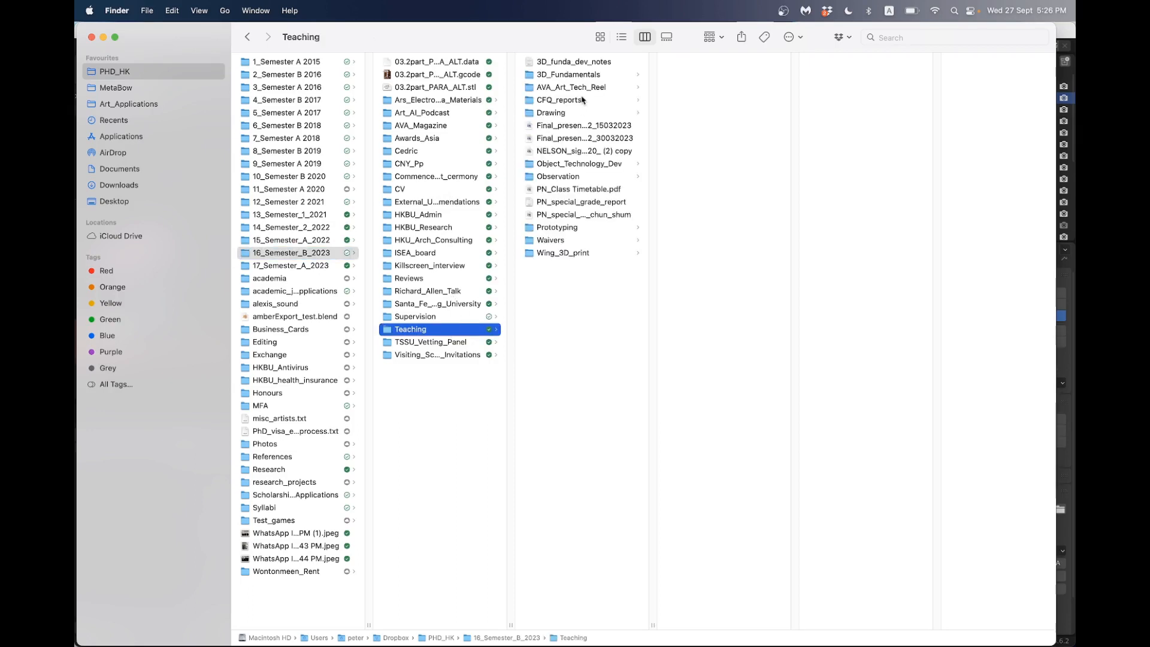
click(569, 75)
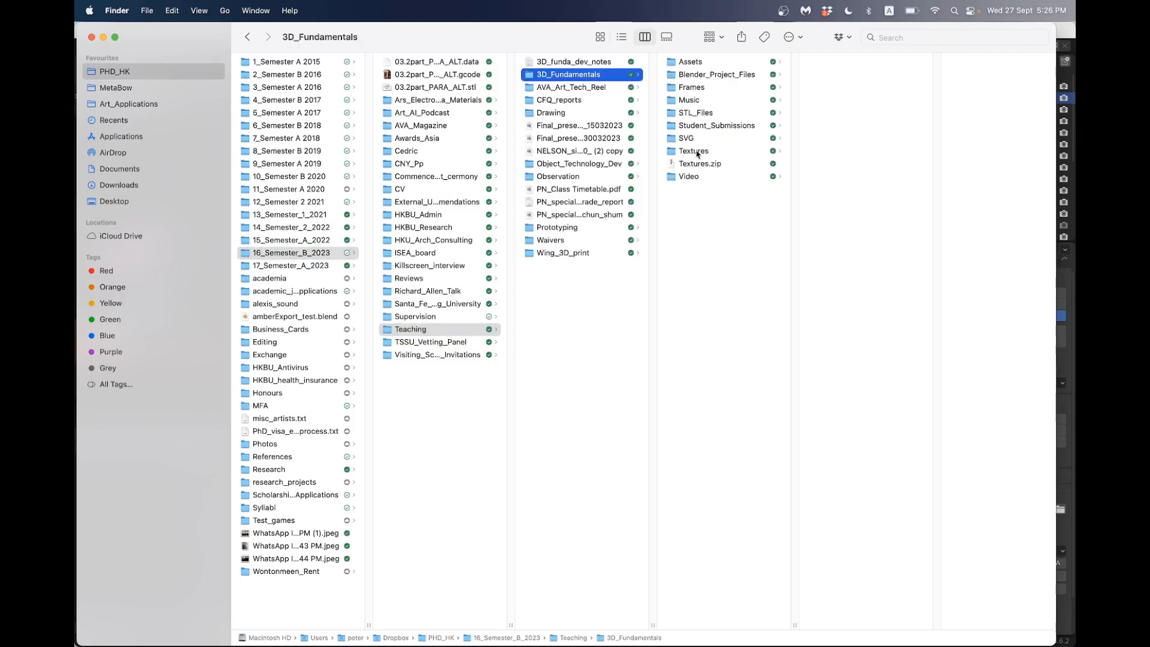
click(693, 87)
click(836, 139)
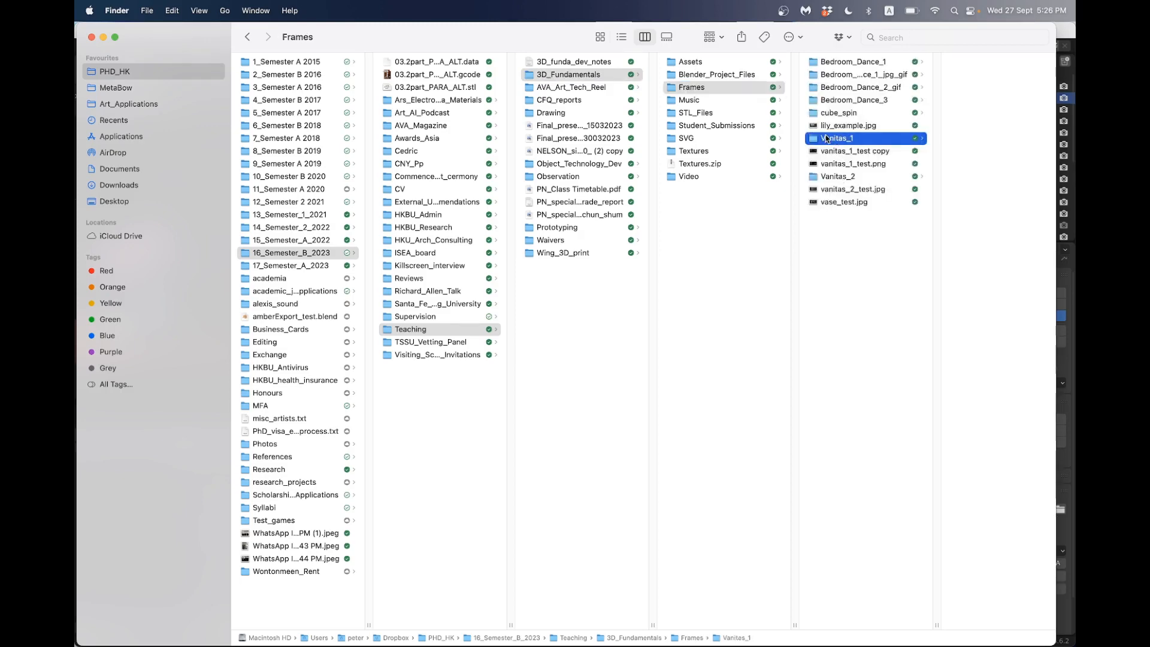
Display the Vanitas_1 frames as icons and enlarge the icon size to 156×156
key(super+1)
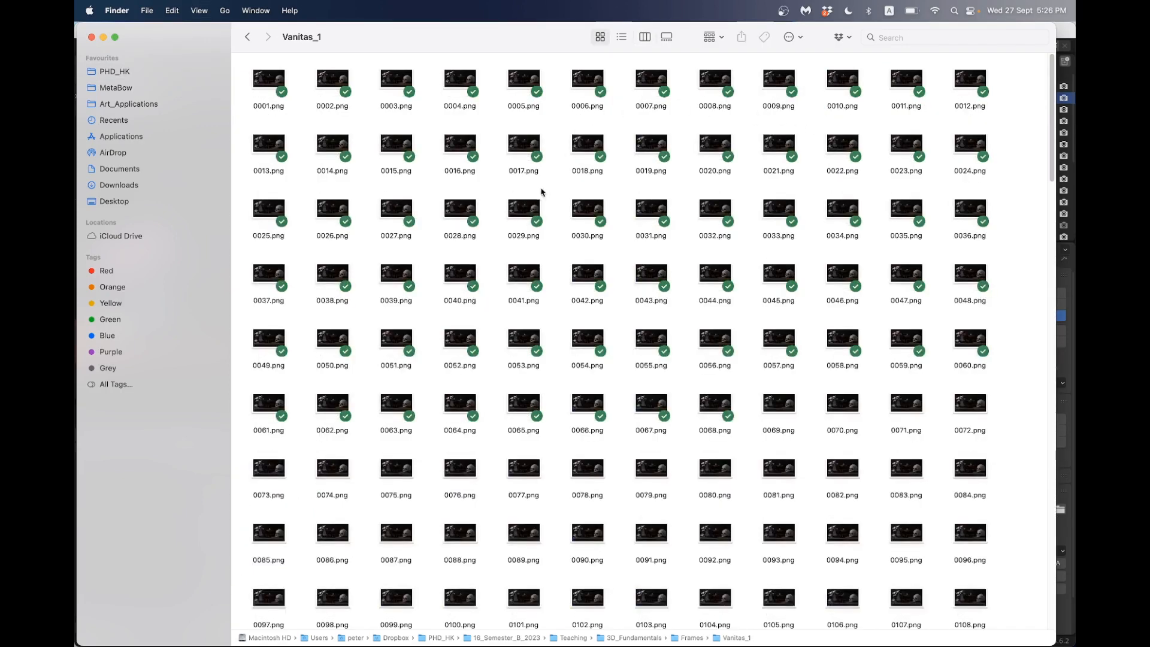
key(super+j)
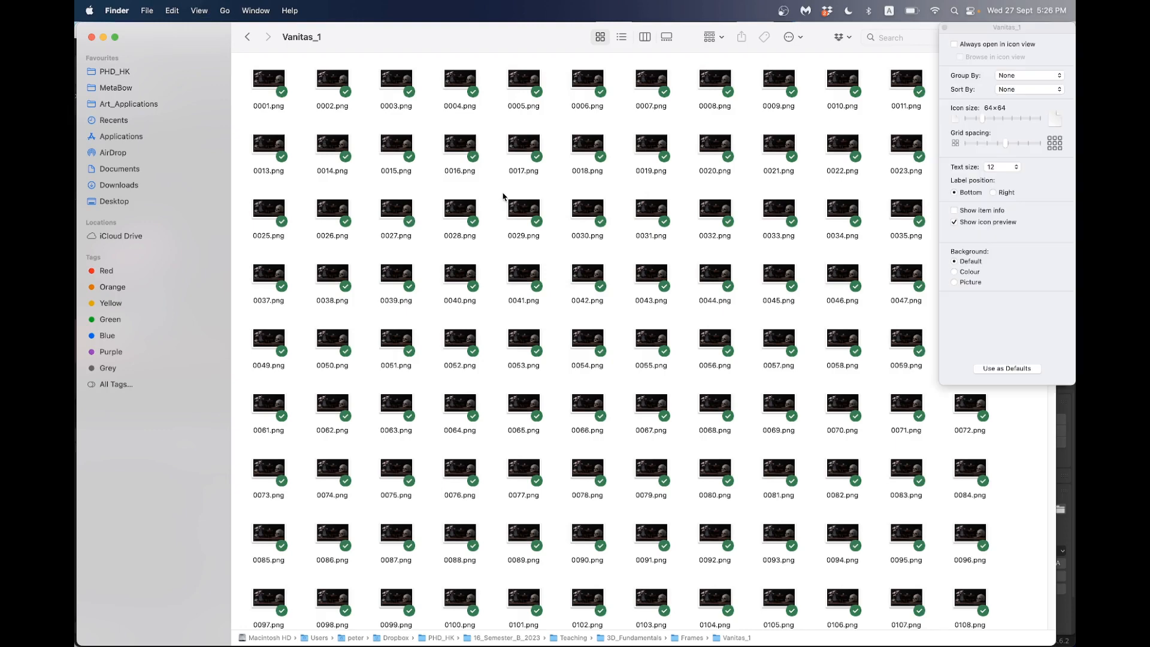
drag(1015, 121, 1008, 121)
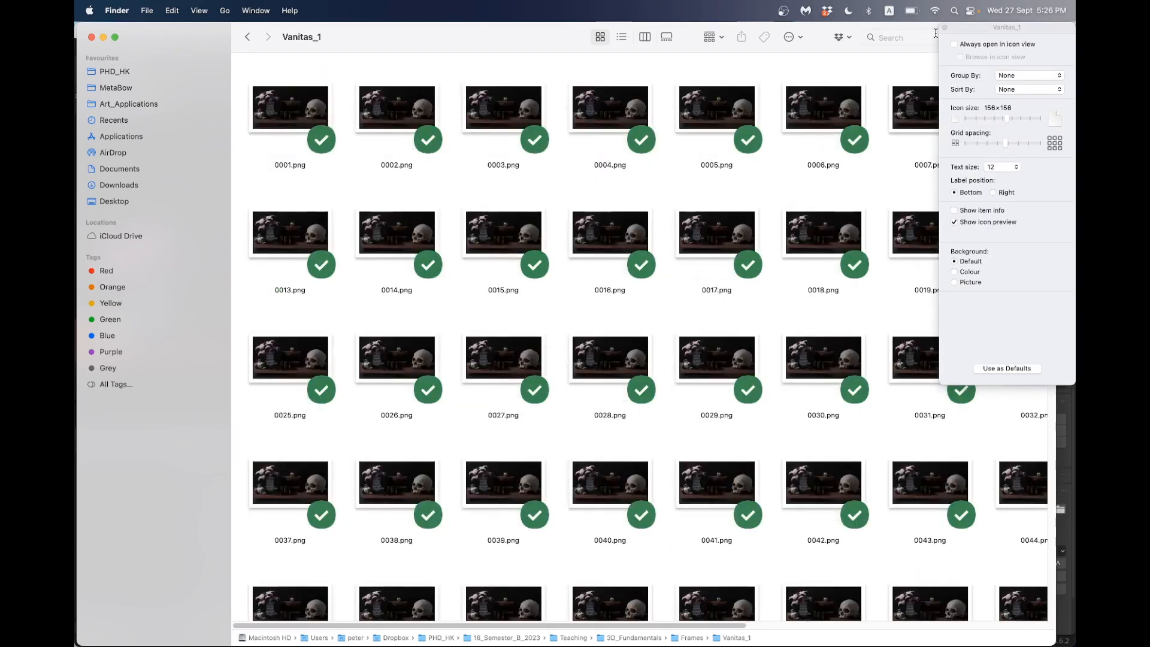
click(944, 28)
View frame 0051.png at full size, close it, and inspect frames 0017.png and 0016.png among the thumbnails
scroll(606, 251, down, 6)
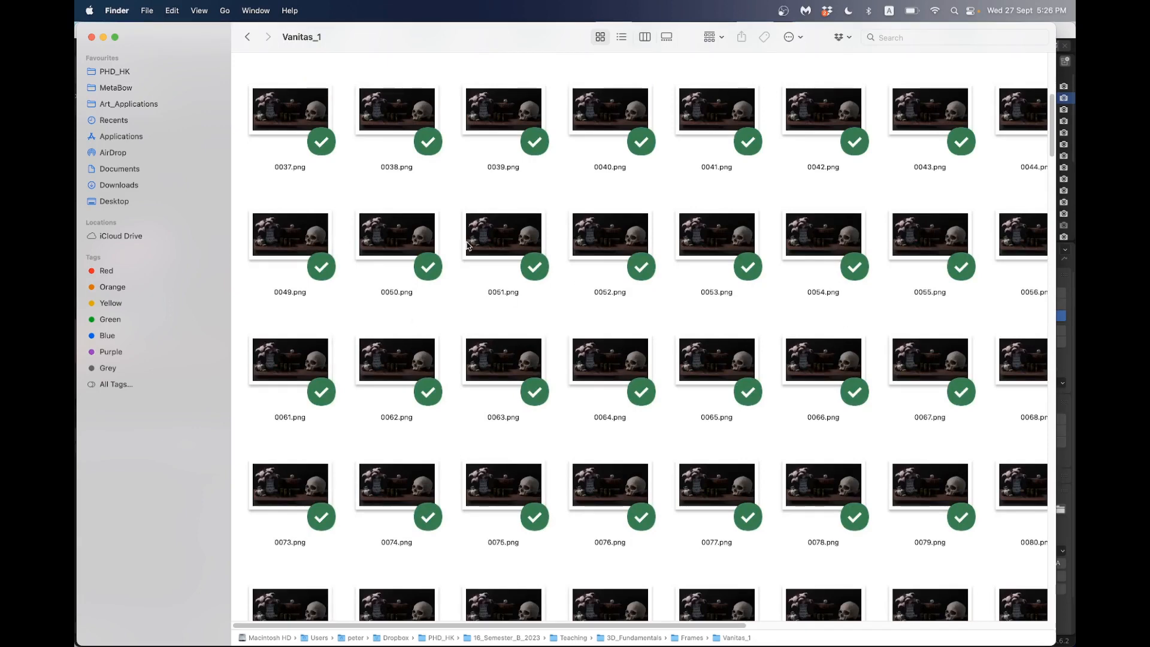
double_click(485, 235)
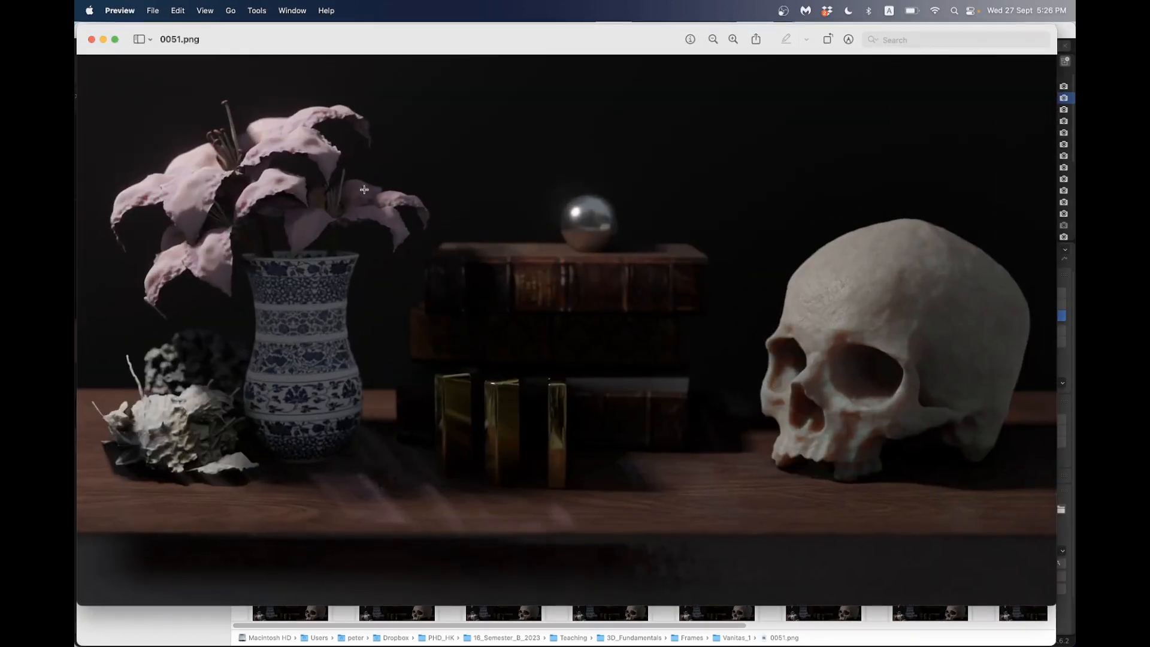
click(91, 40)
scroll(499, 321, up, 5)
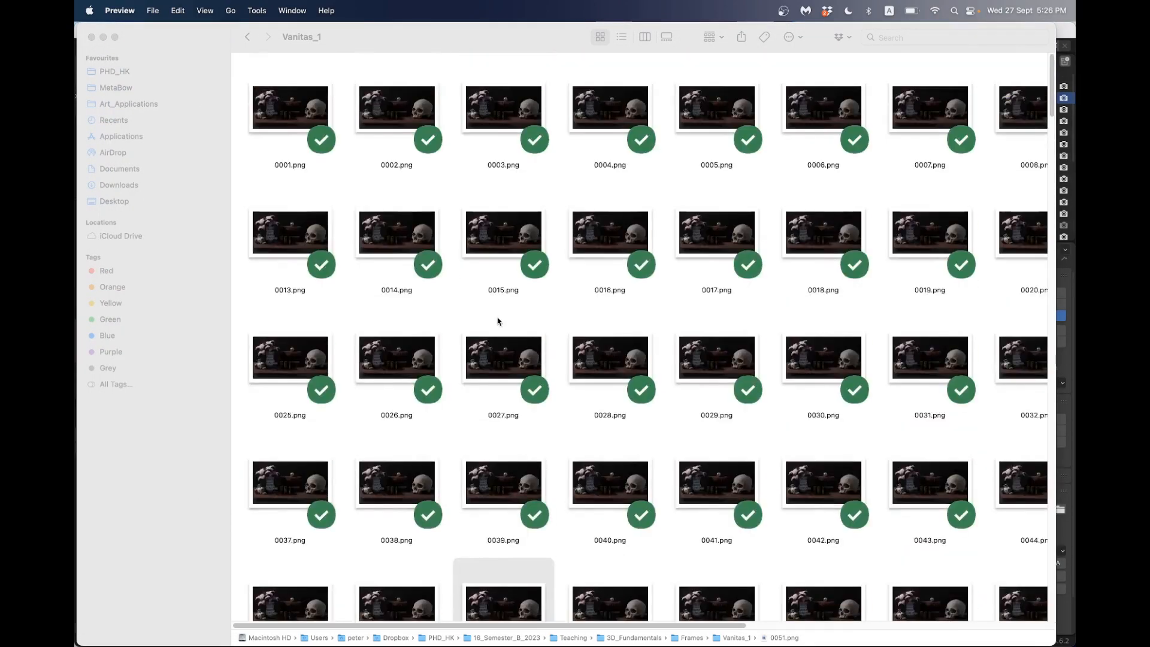
click(735, 246)
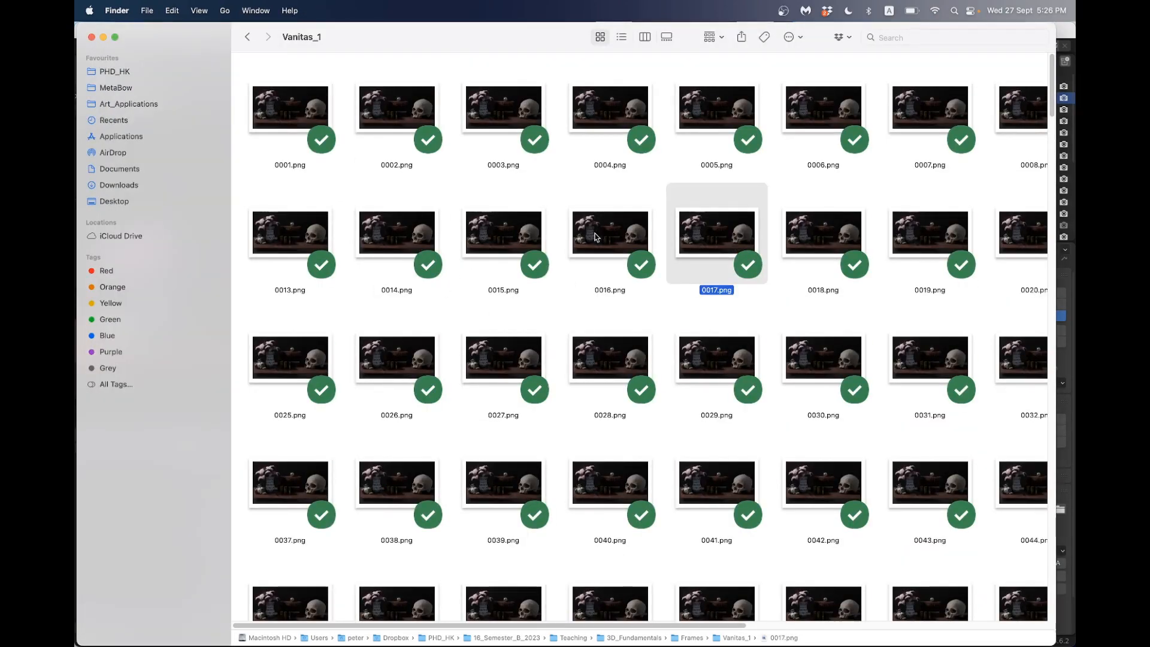
click(595, 236)
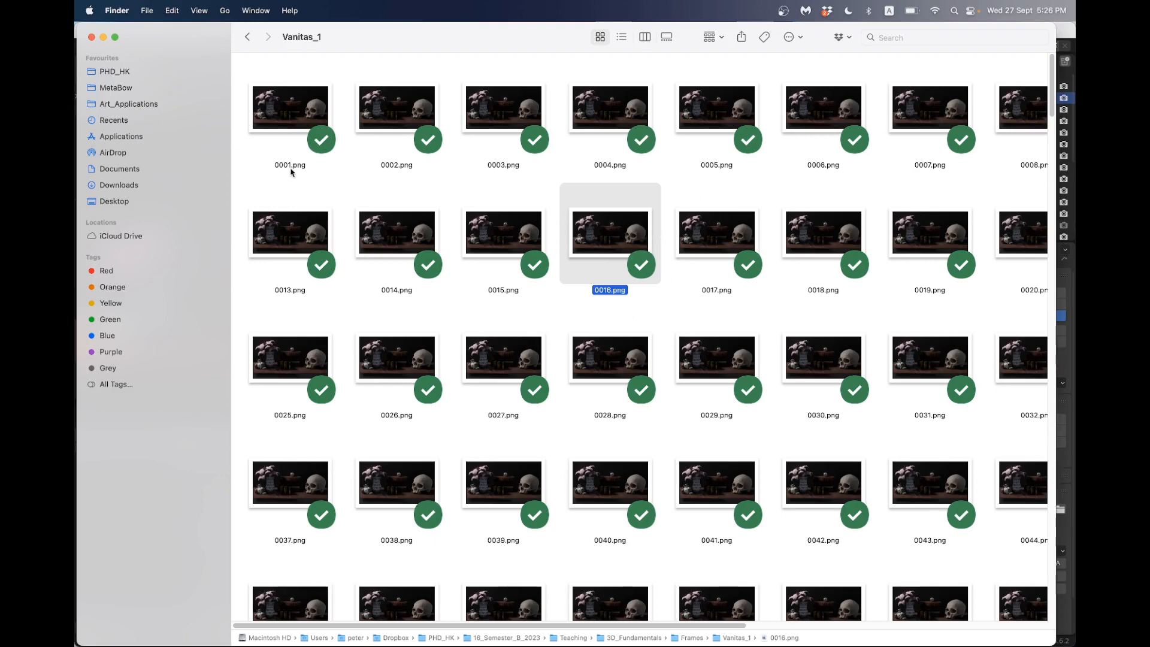
Return the folder to column view and examine the numbered sequence, selecting frames 0001.png and 0101.png
key(cmd+3)
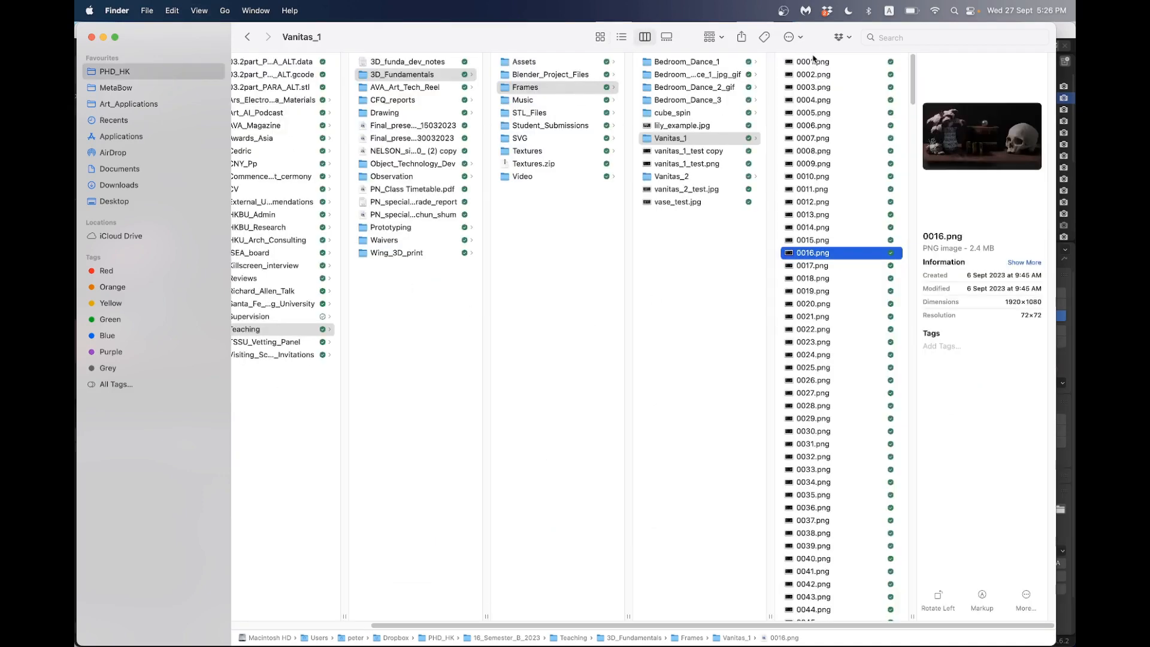
click(814, 61)
scroll(797, 267, down, 20)
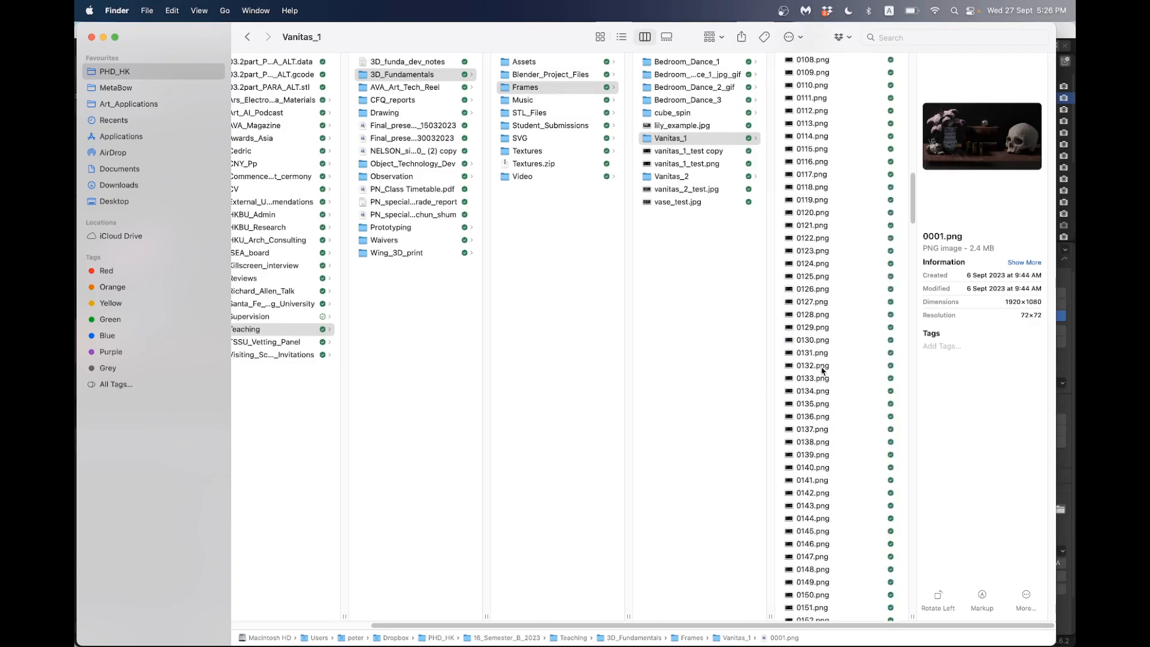
scroll(806, 262, up, 3)
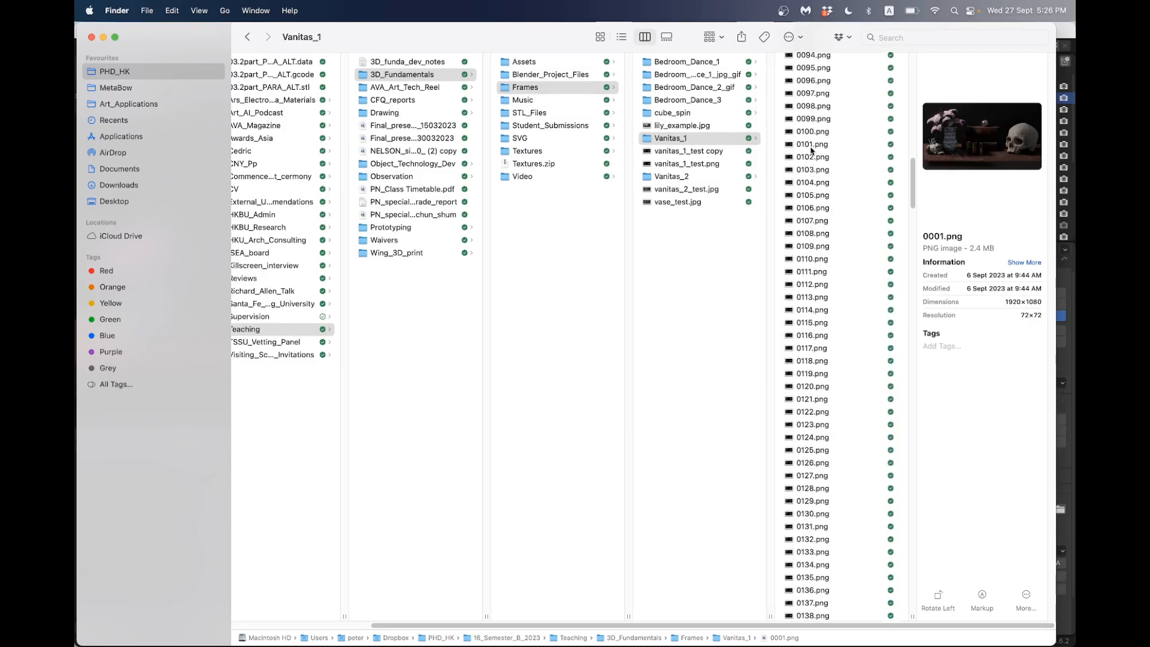
click(807, 144)
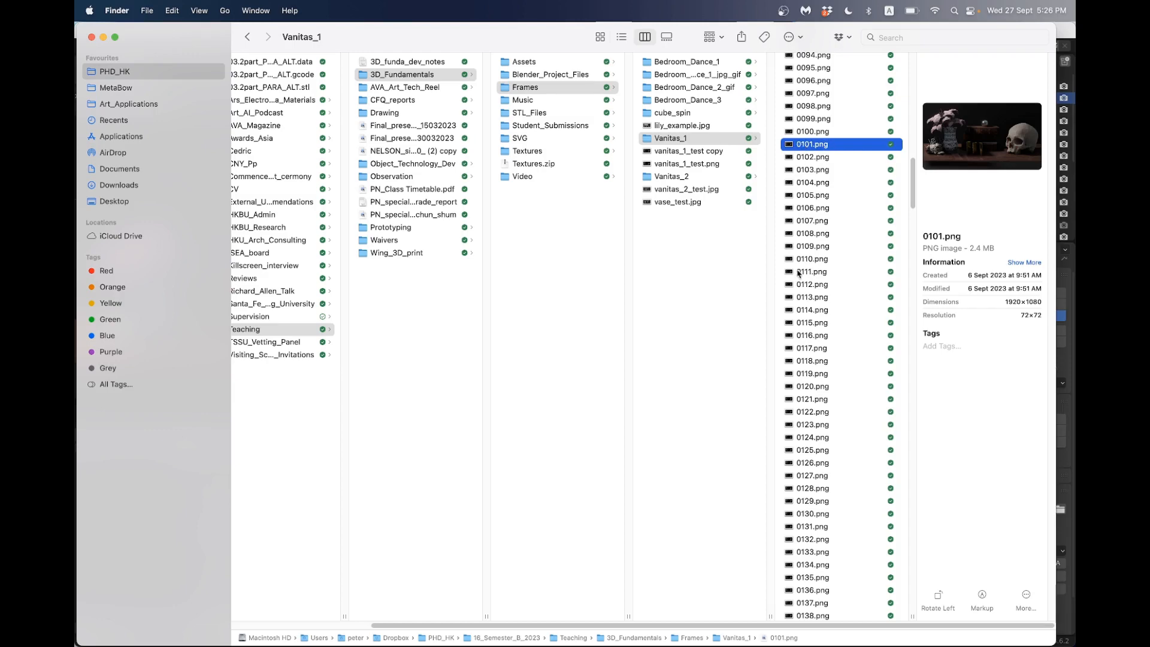
Switch to Blender and review the scene's Eevee render settings and its output settings
key(super+Tab)
click(494, 332)
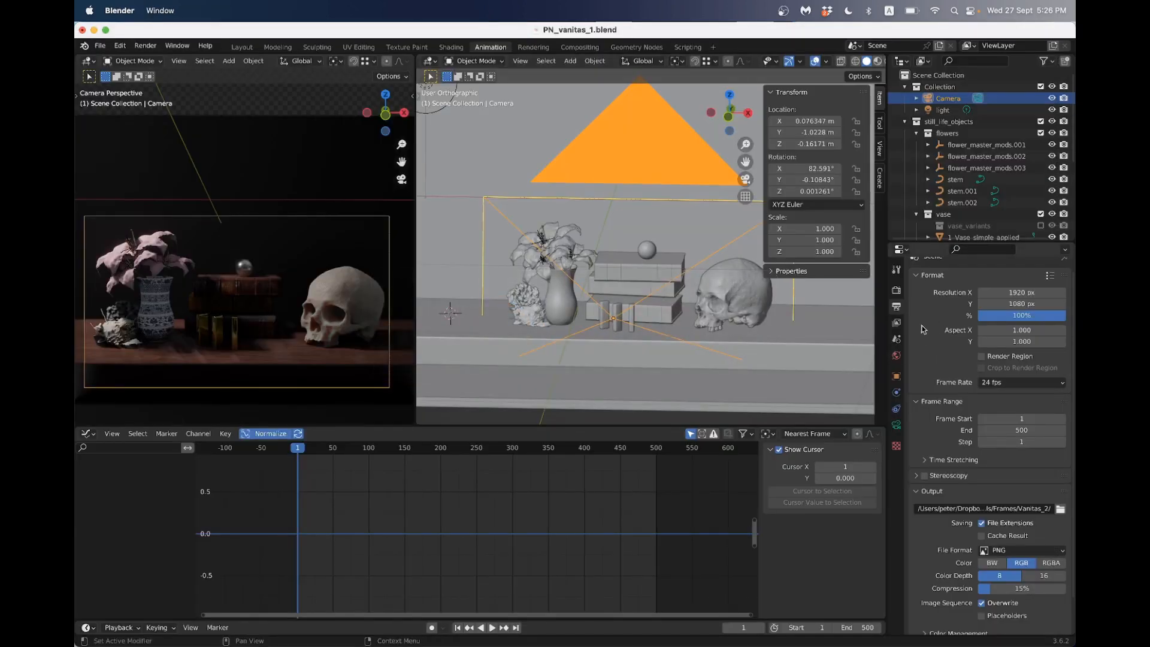
click(898, 293)
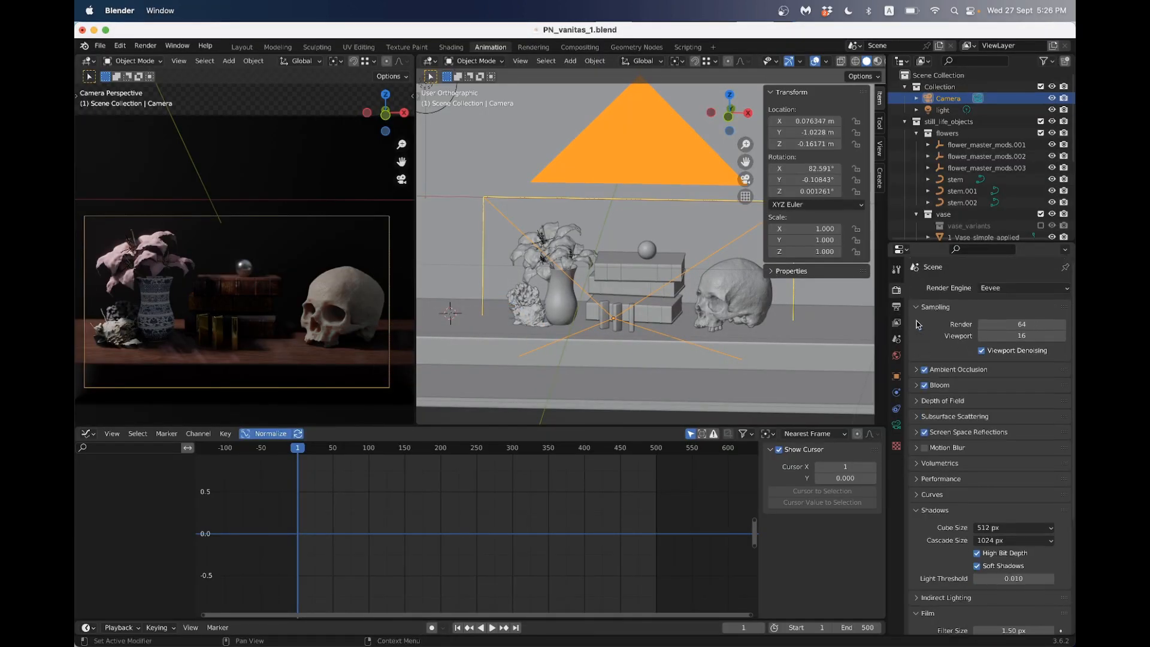
scroll(919, 331, up, 1)
click(897, 306)
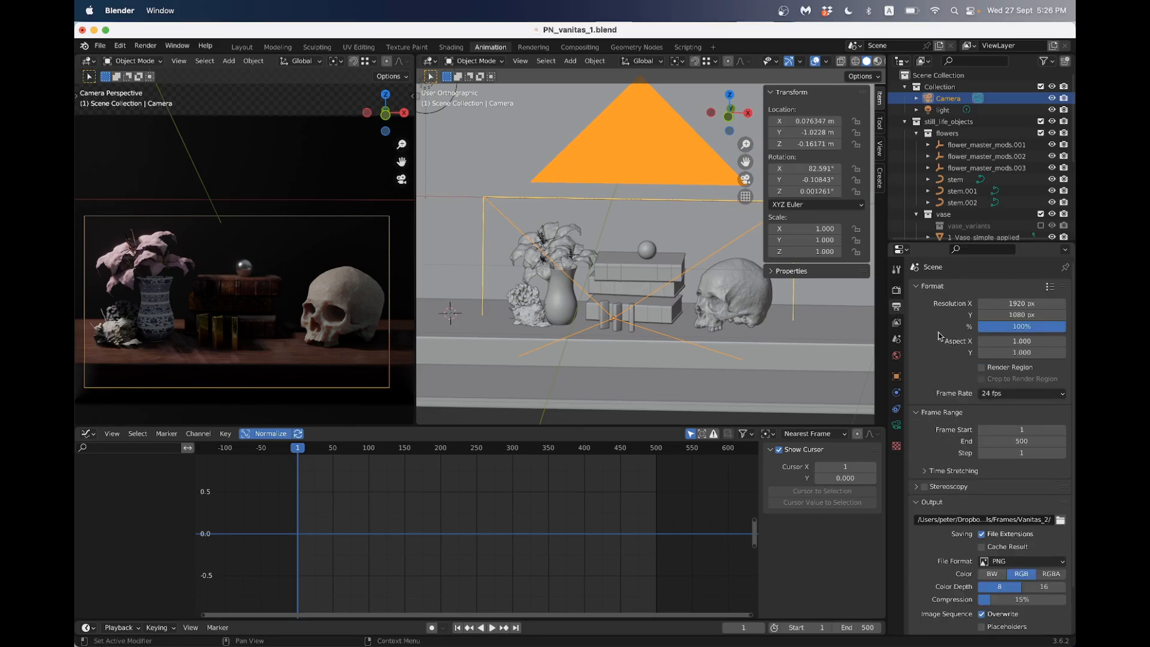
Try a start frame of 100 for the frame range and restore it to 1
click(1031, 430)
text(100)
key(Return)
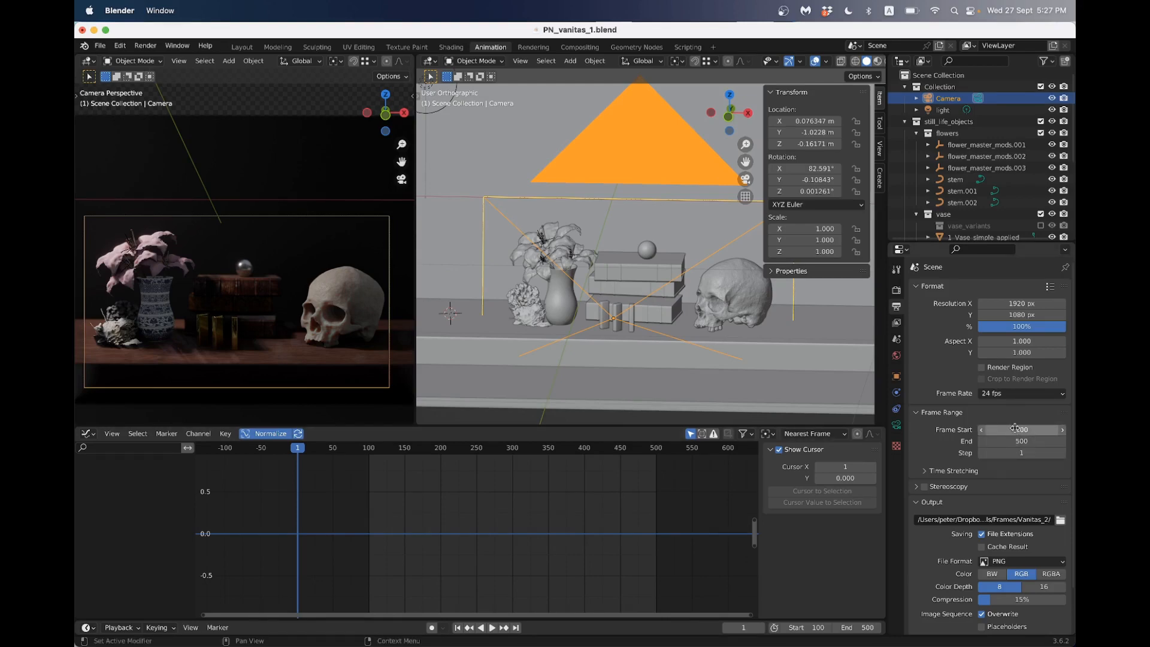
click(1015, 430)
text(1)
key(Return)
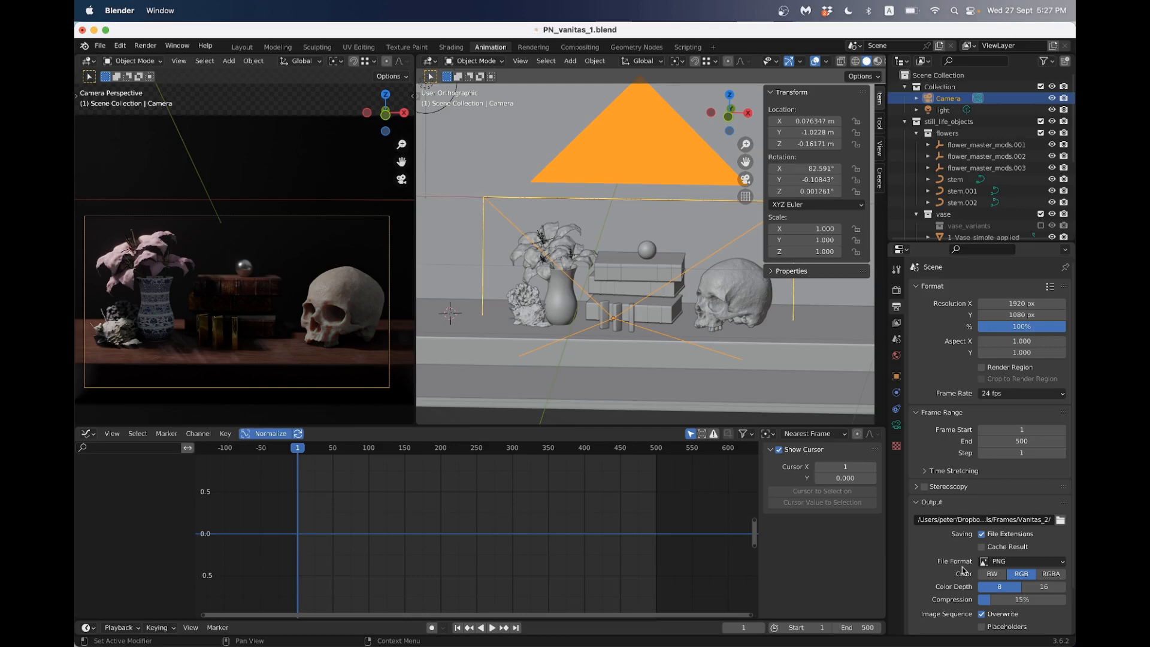
Choose PNG as the output file format, try RGBA color and settle on RGB
scroll(938, 556, down, 3)
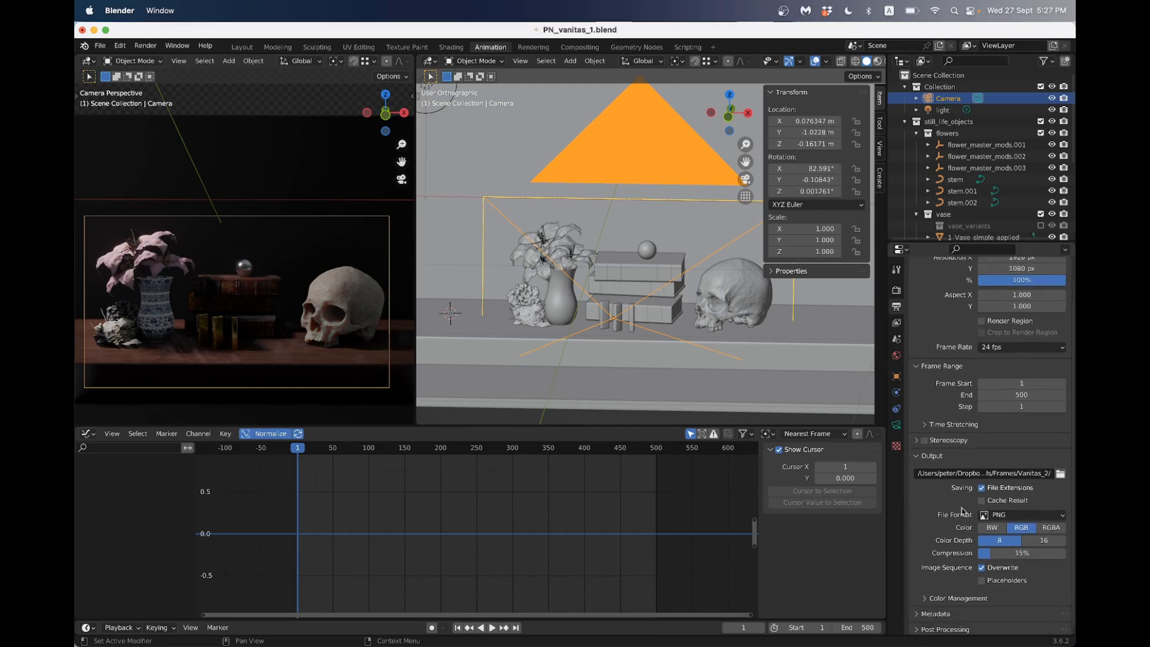
click(1009, 514)
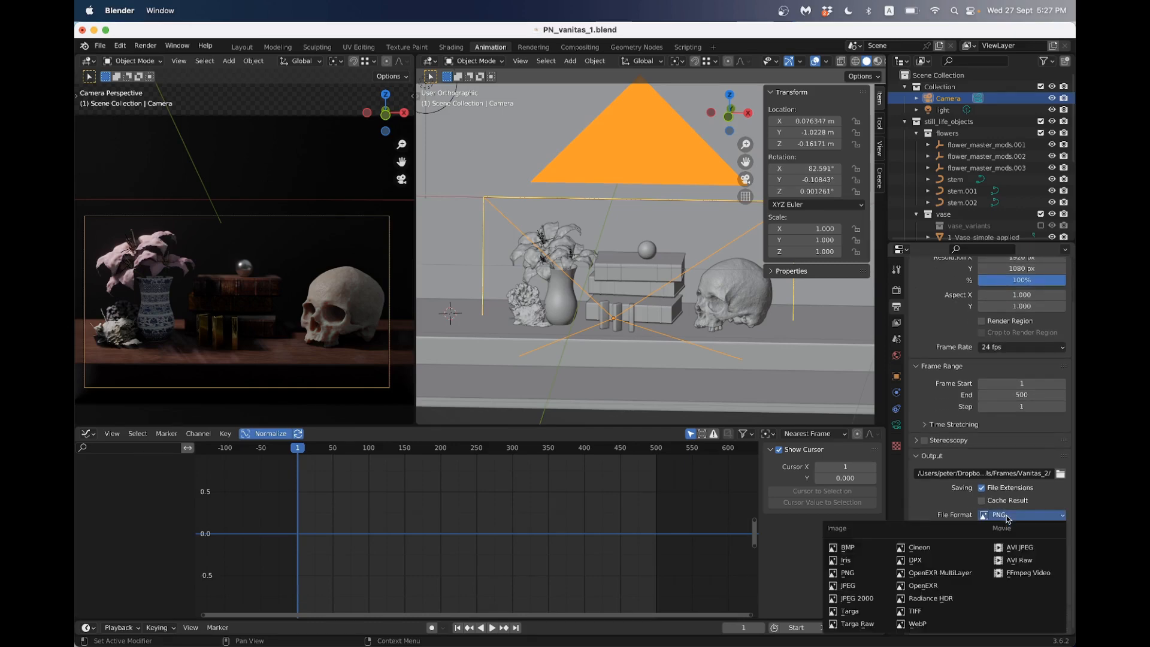
click(858, 572)
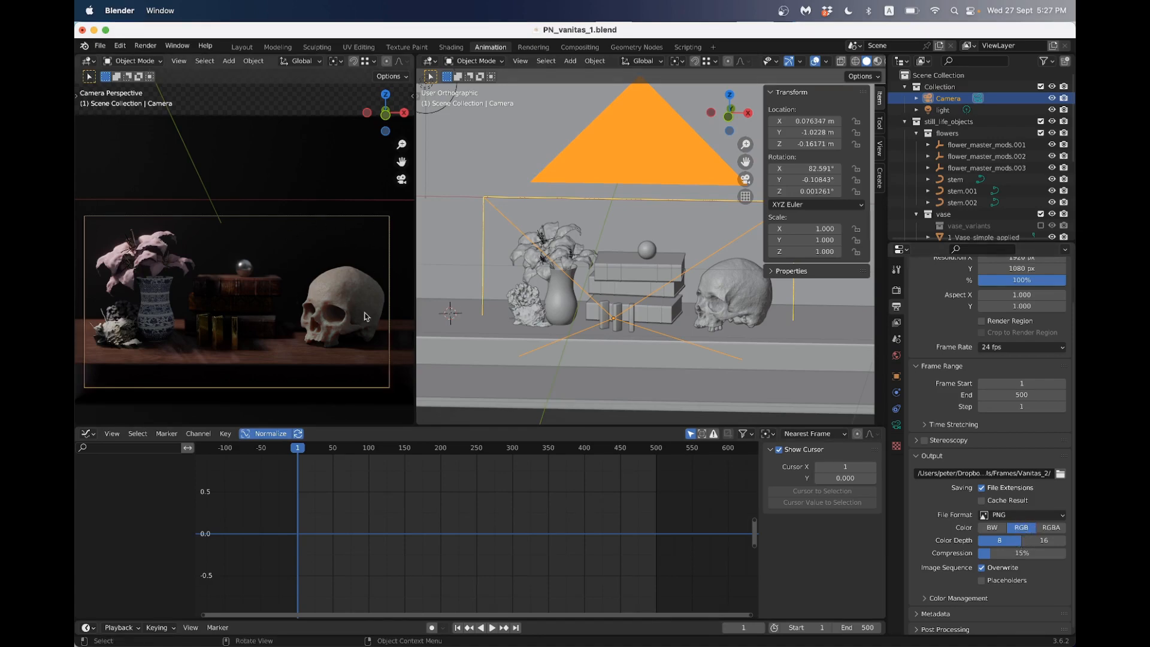
click(1055, 528)
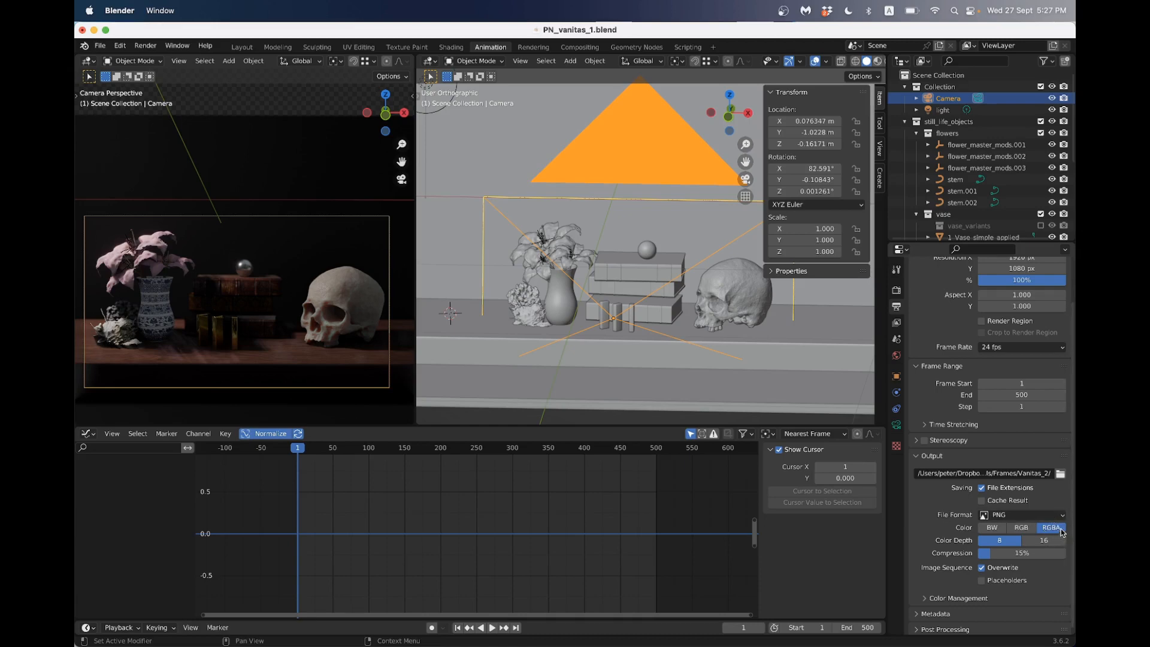
click(1023, 528)
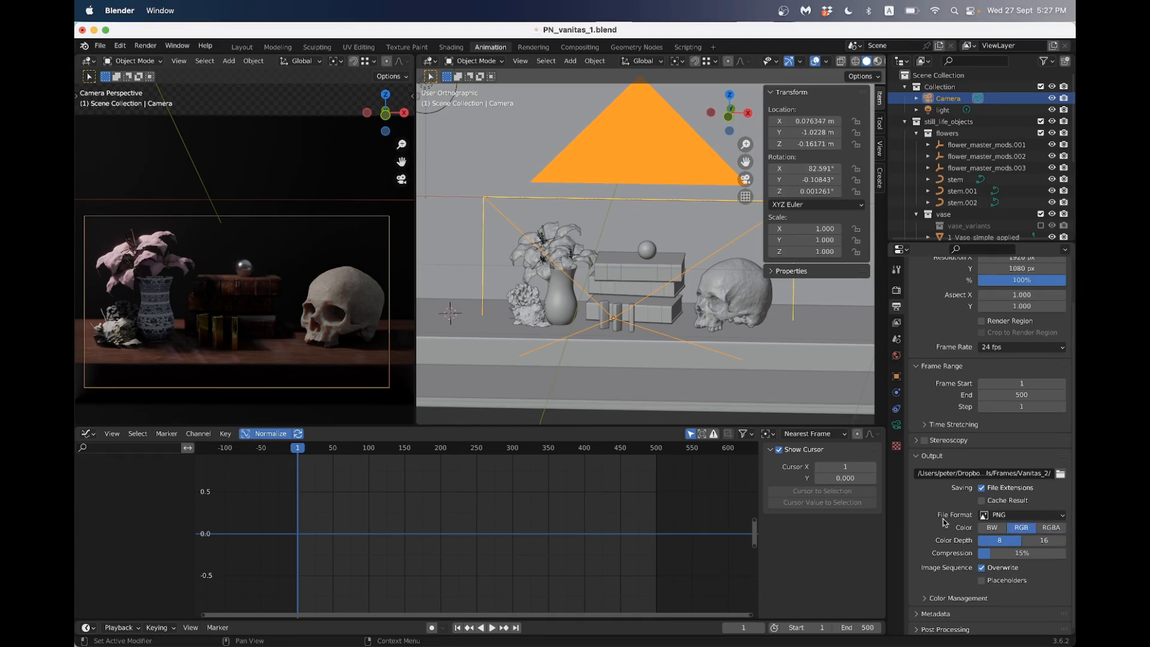
Accept the Vanitas_2 folder inside Frames as the render output location
scroll(946, 522, down, 1)
click(1064, 473)
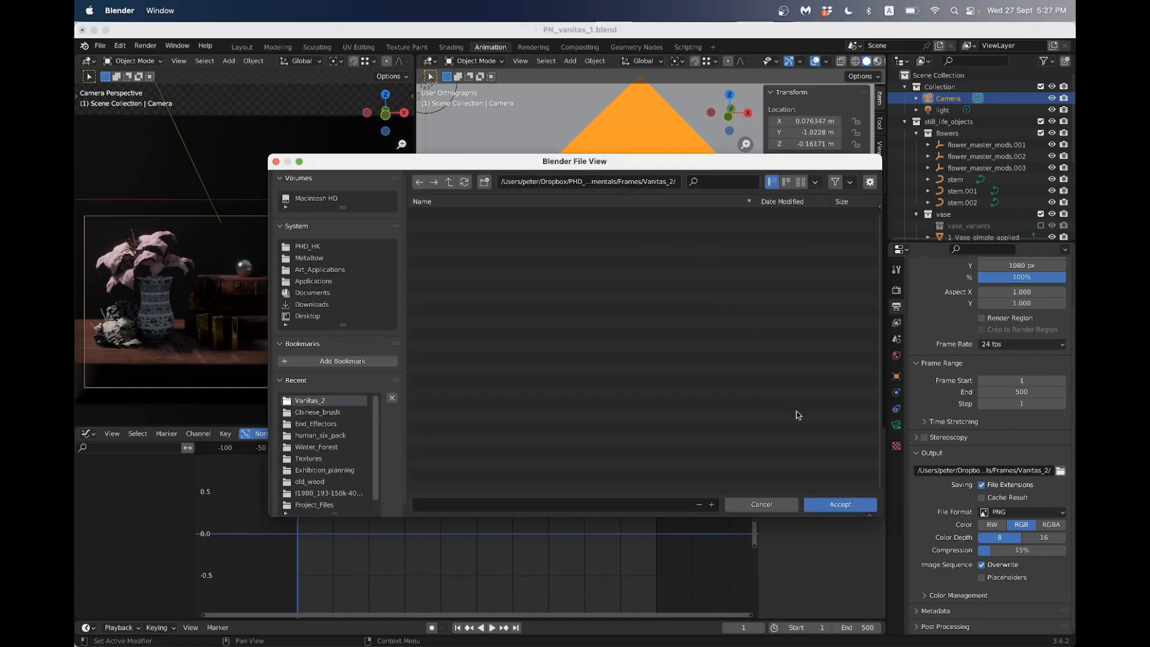
click(840, 506)
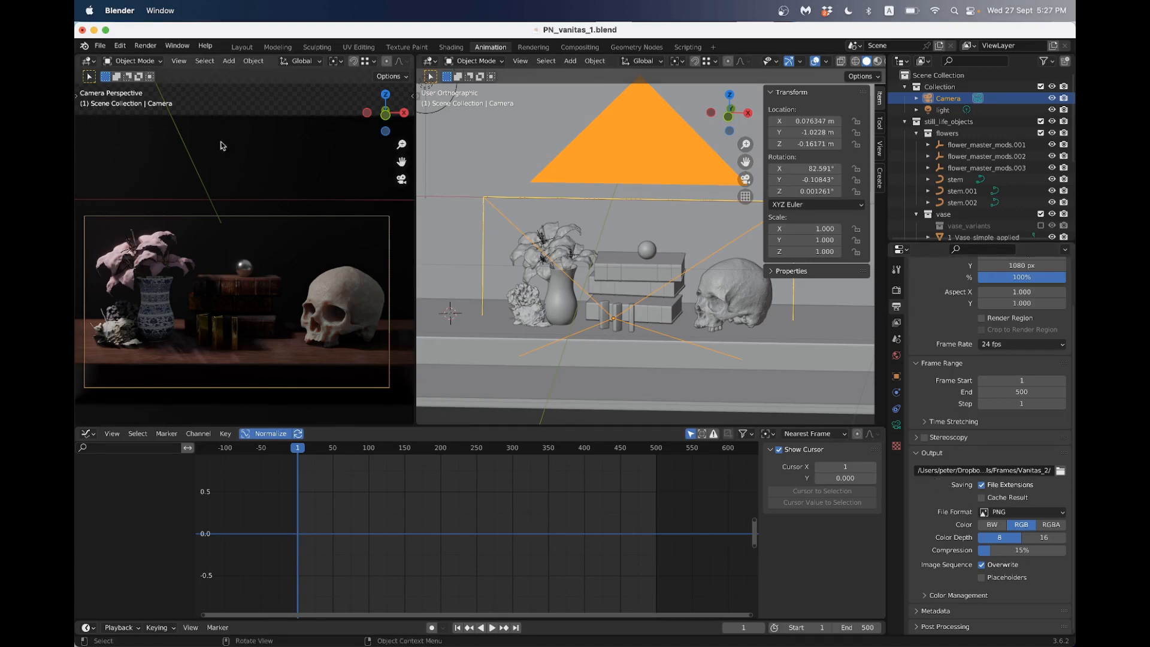
Render the animation as far as frame 11 and stop it by closing the render window
click(144, 45)
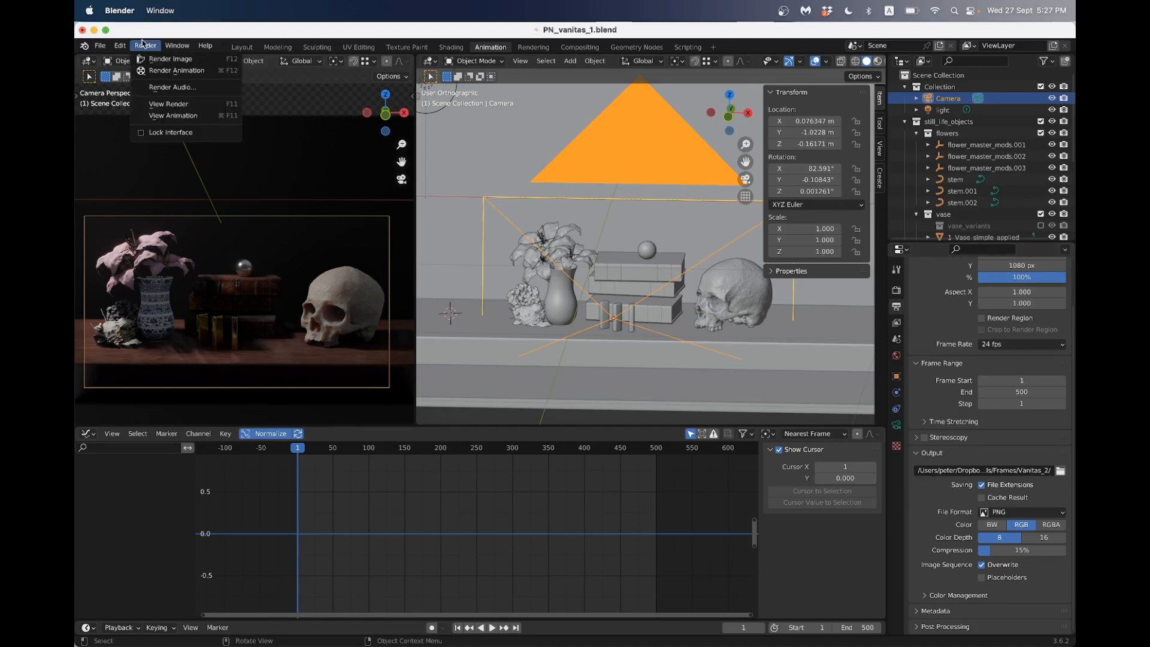
click(158, 72)
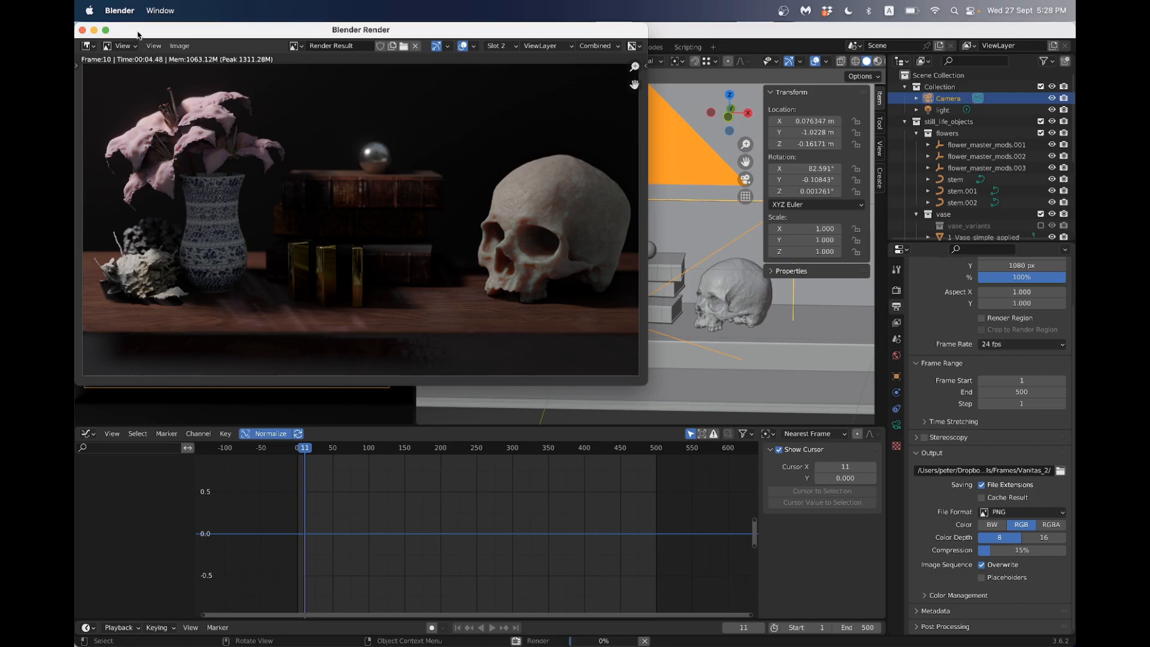
drag(143, 34, 173, 49)
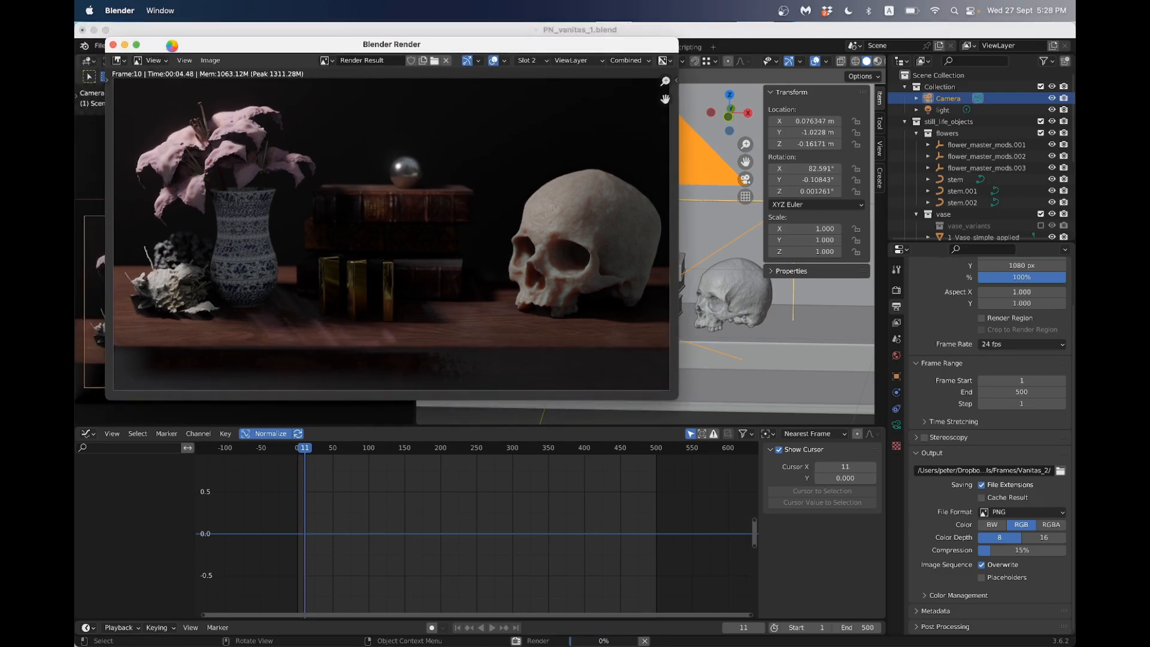
click(112, 46)
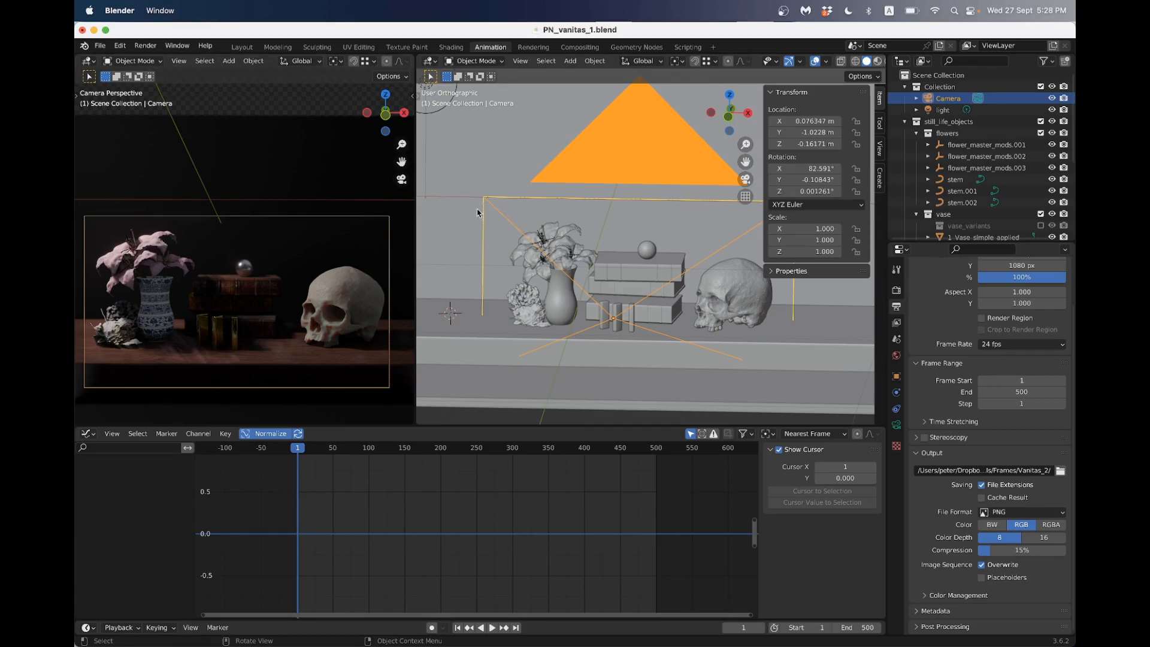
Save the vanitas scene and create a new file from the Video Editing template
click(100, 45)
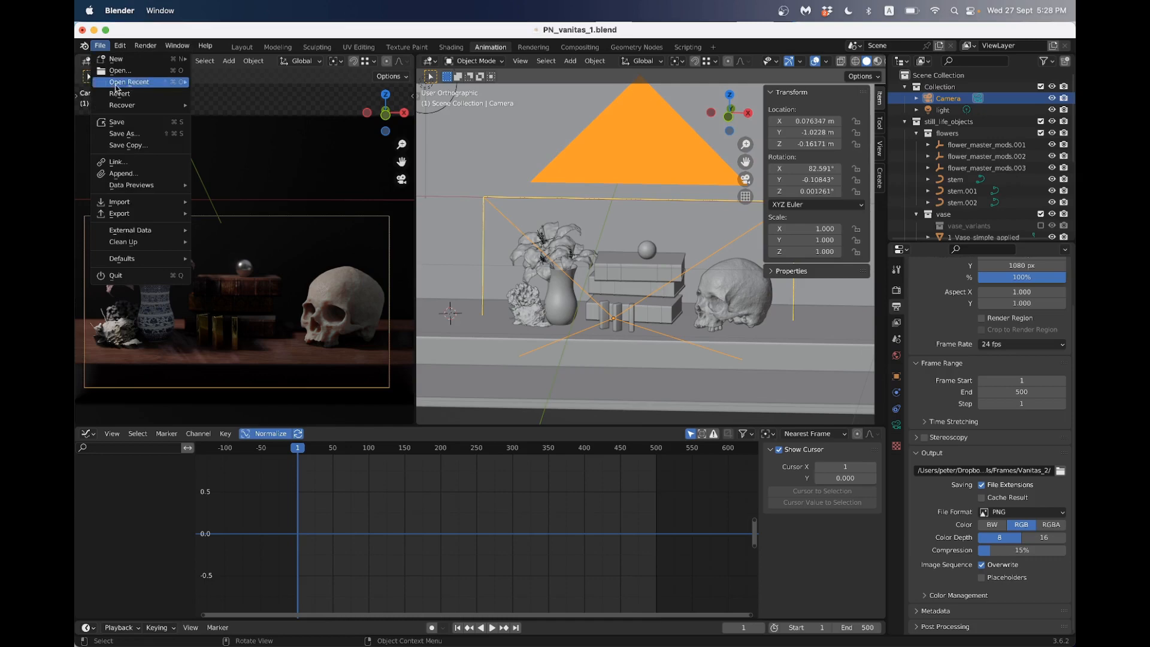
click(123, 122)
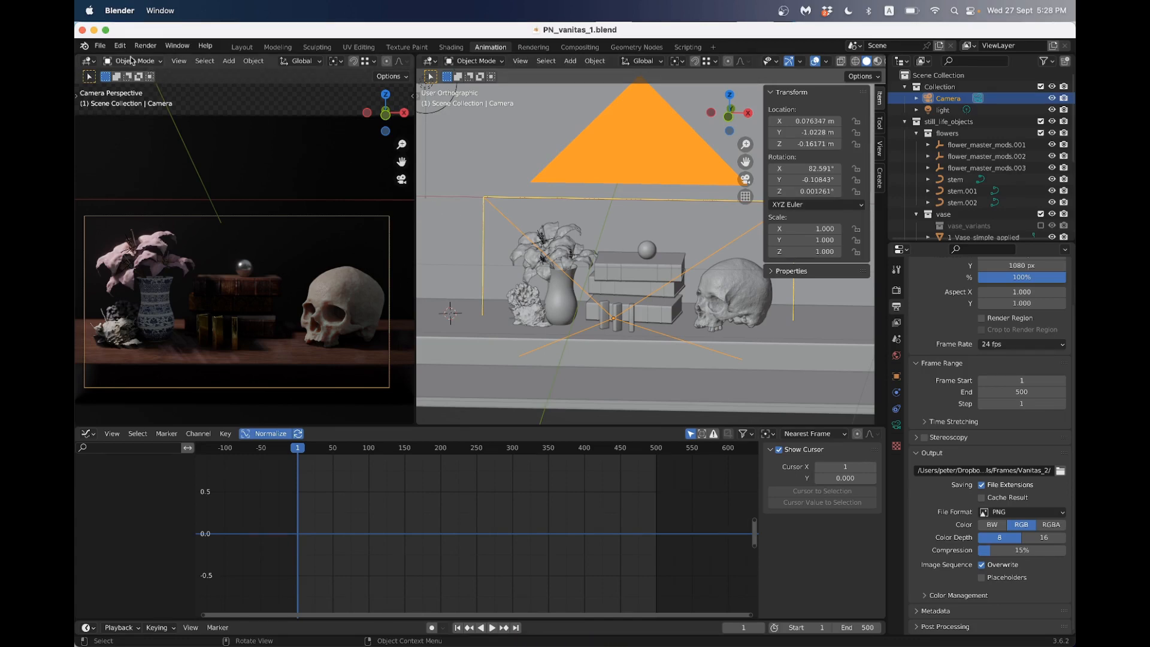
click(98, 46)
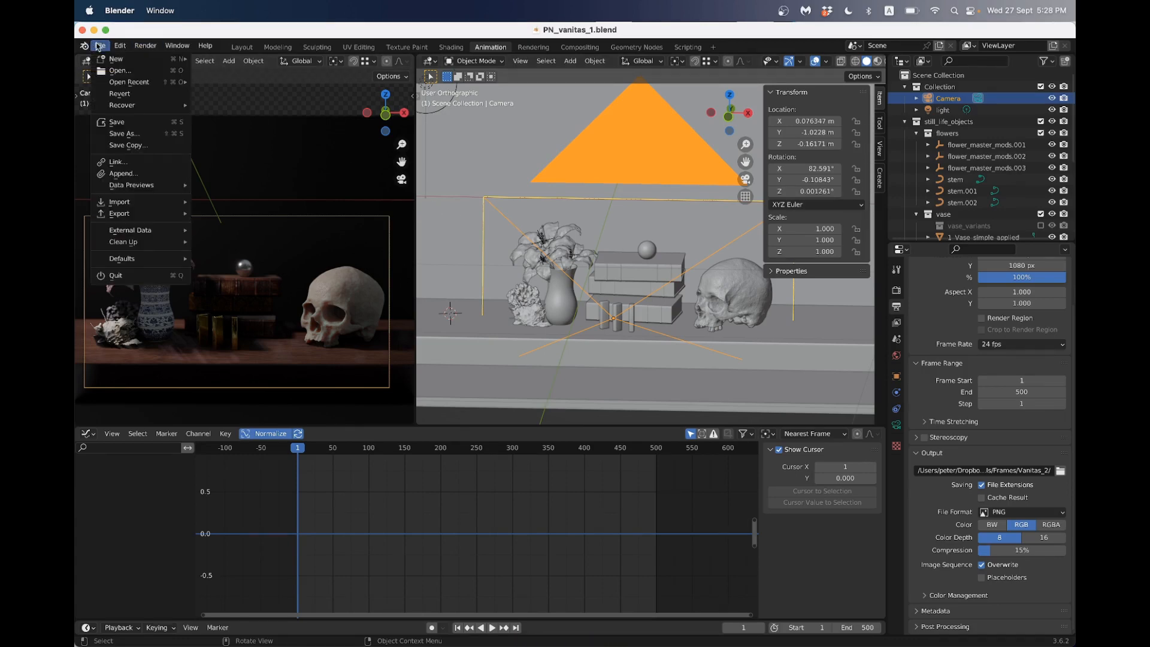
mouse_move(115, 61)
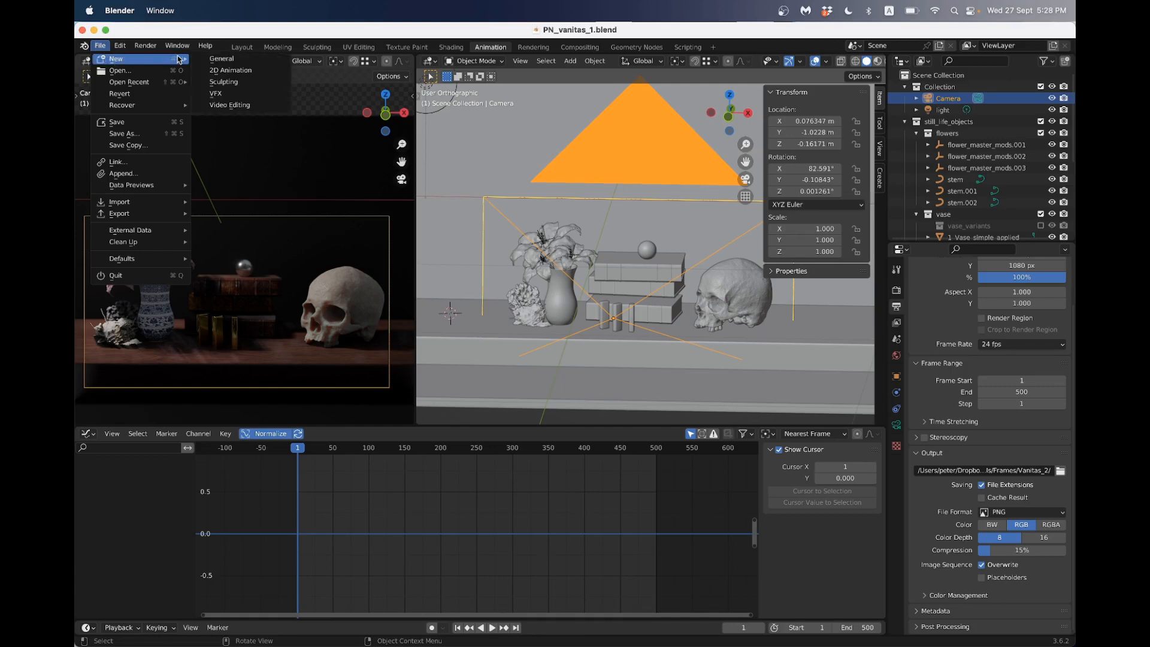
click(249, 108)
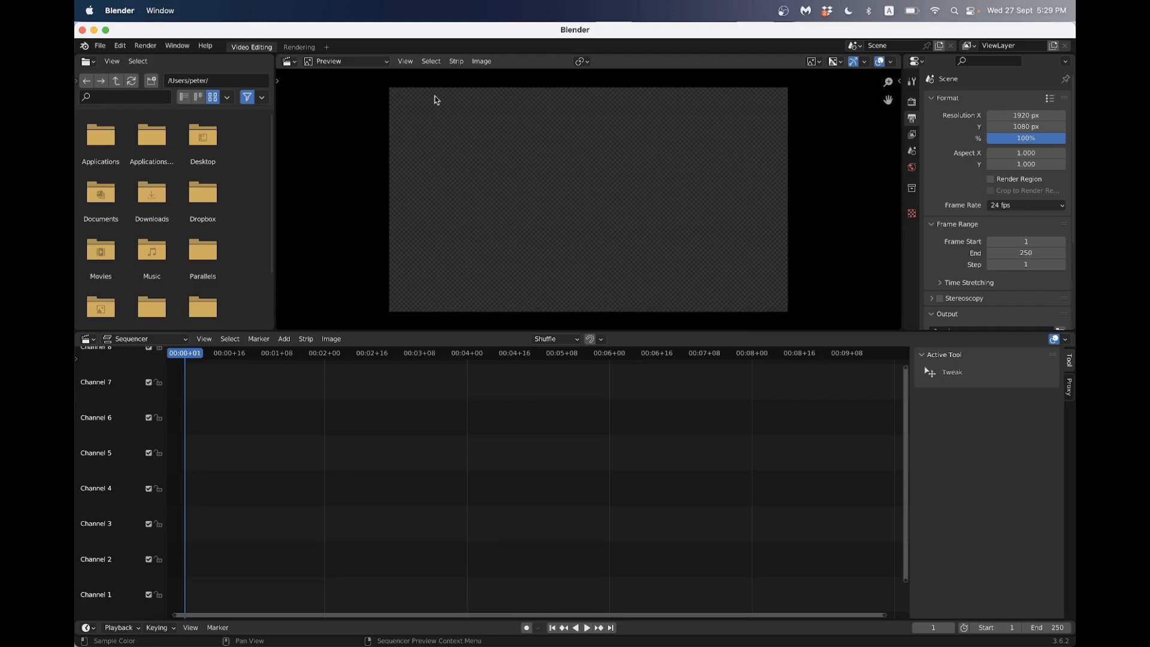
Create a new General file and add a Video Editing workspace to it
click(100, 45)
mouse_move(107, 59)
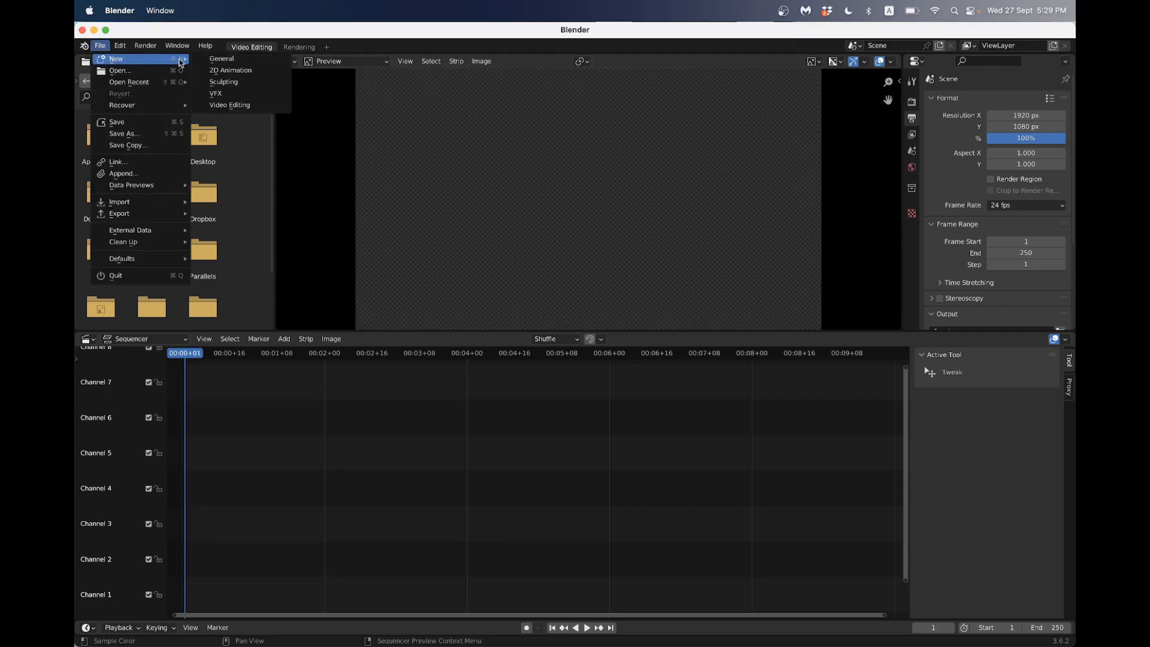
click(240, 60)
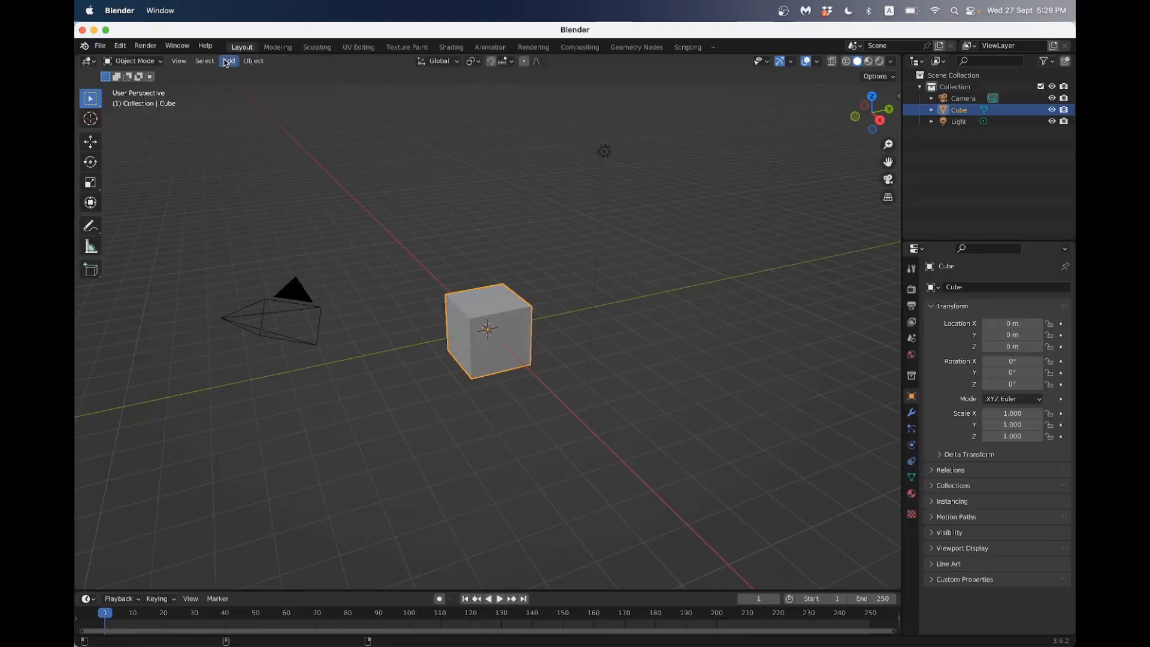
click(713, 47)
mouse_move(689, 116)
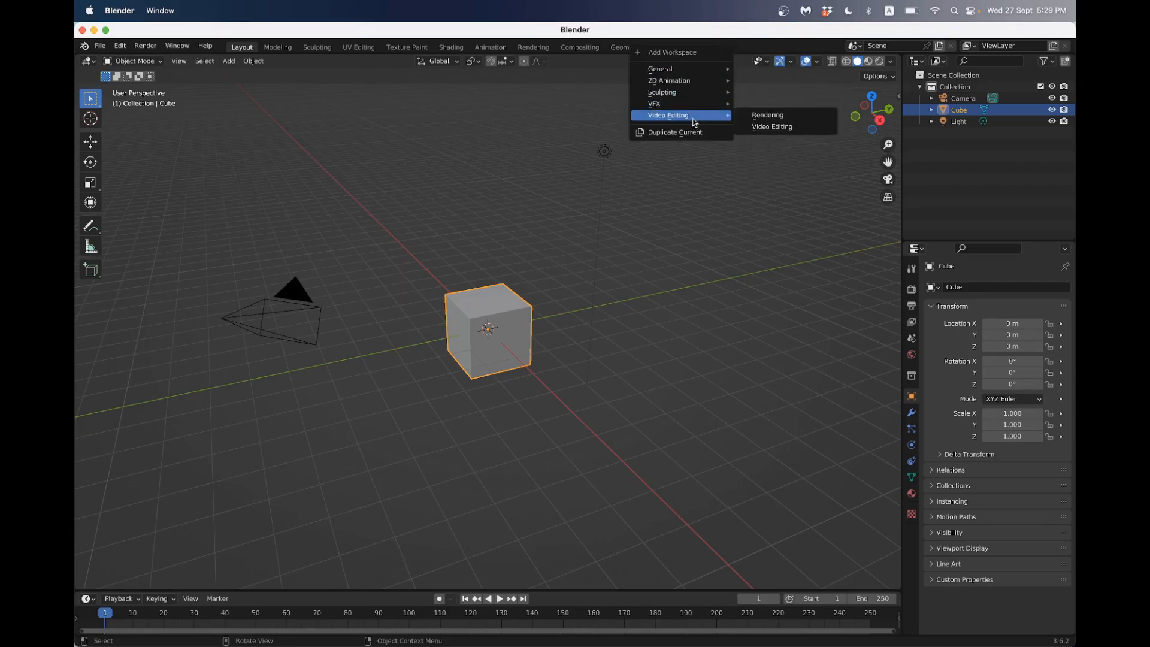
click(777, 128)
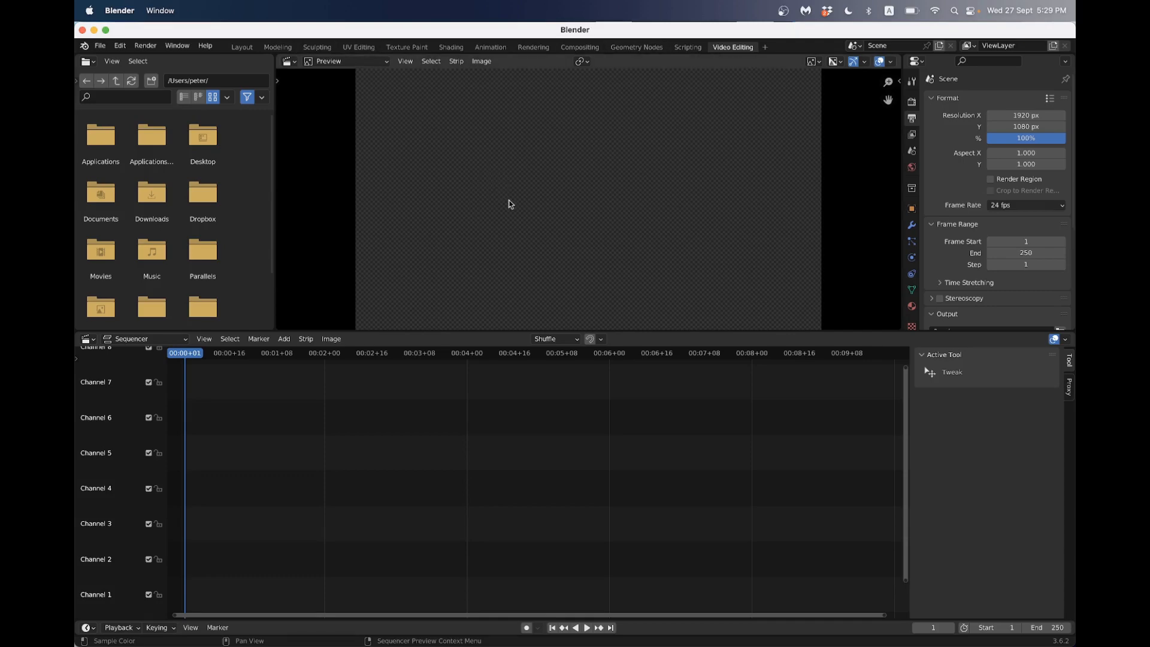
Move the Sequencer's playhead to frame 0
scroll(537, 200, down, 3)
scroll(537, 198, up, 2)
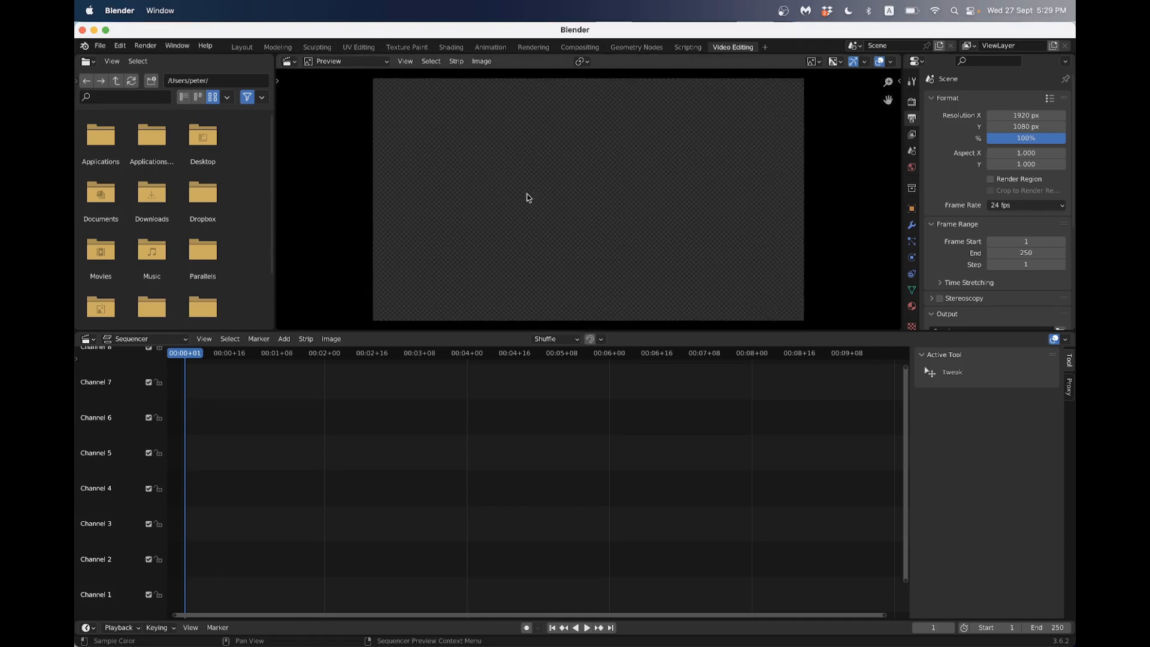
scroll(464, 439, down, 3)
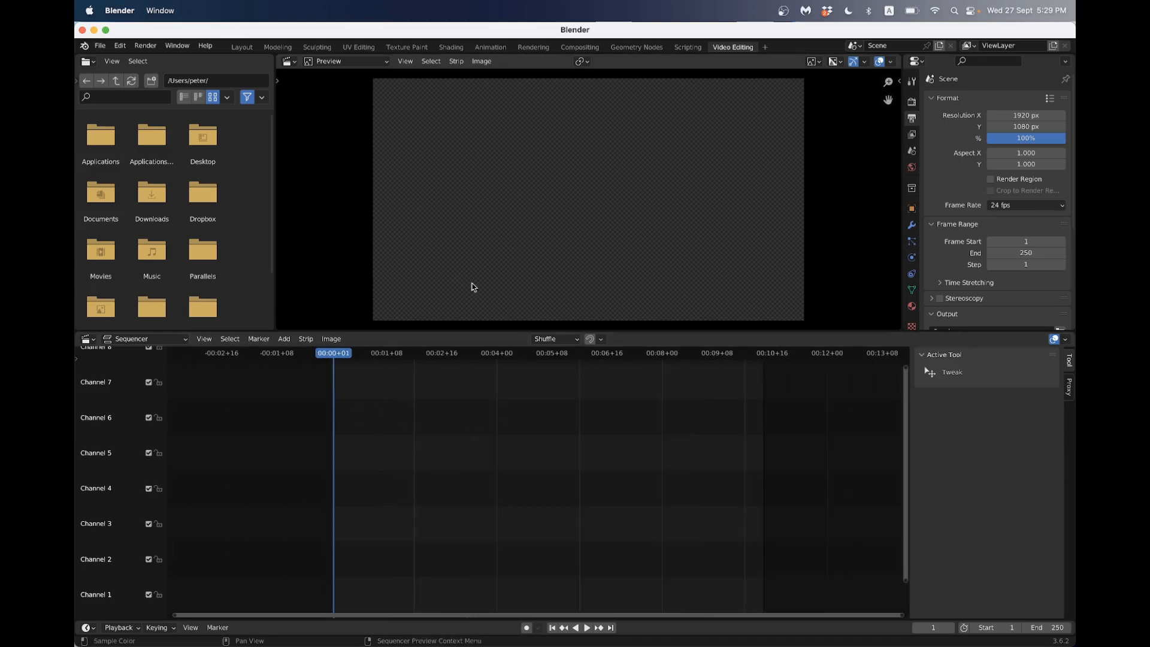
mouse_move(349, 361)
mouse_down()
mouse_move(520, 362)
mouse_move(328, 368)
mouse_up()
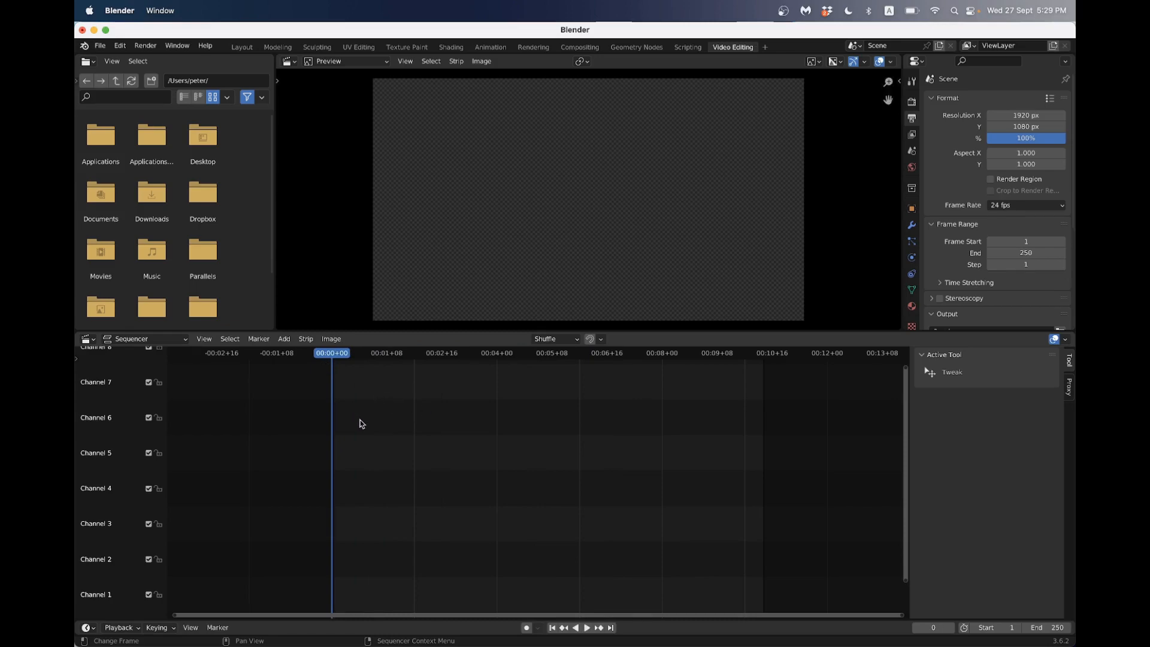
Add an image sequence strip at frame 0 on channel 1, using all the PNG frames in the Vanitas_1 folder
key(shift+a)
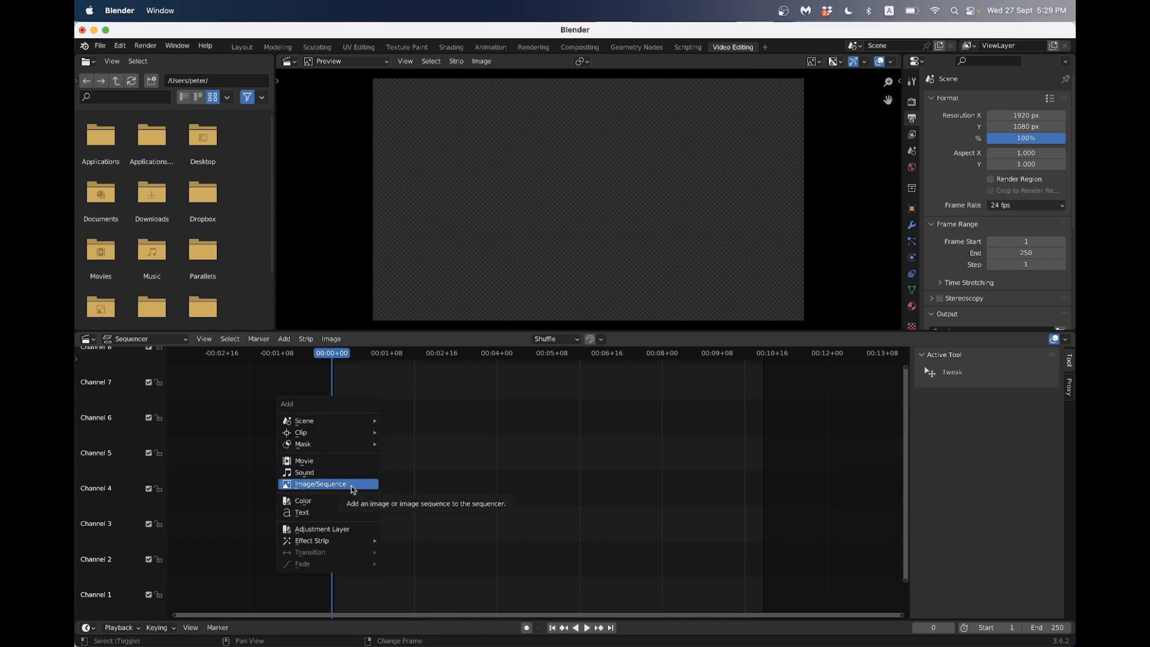
click(284, 339)
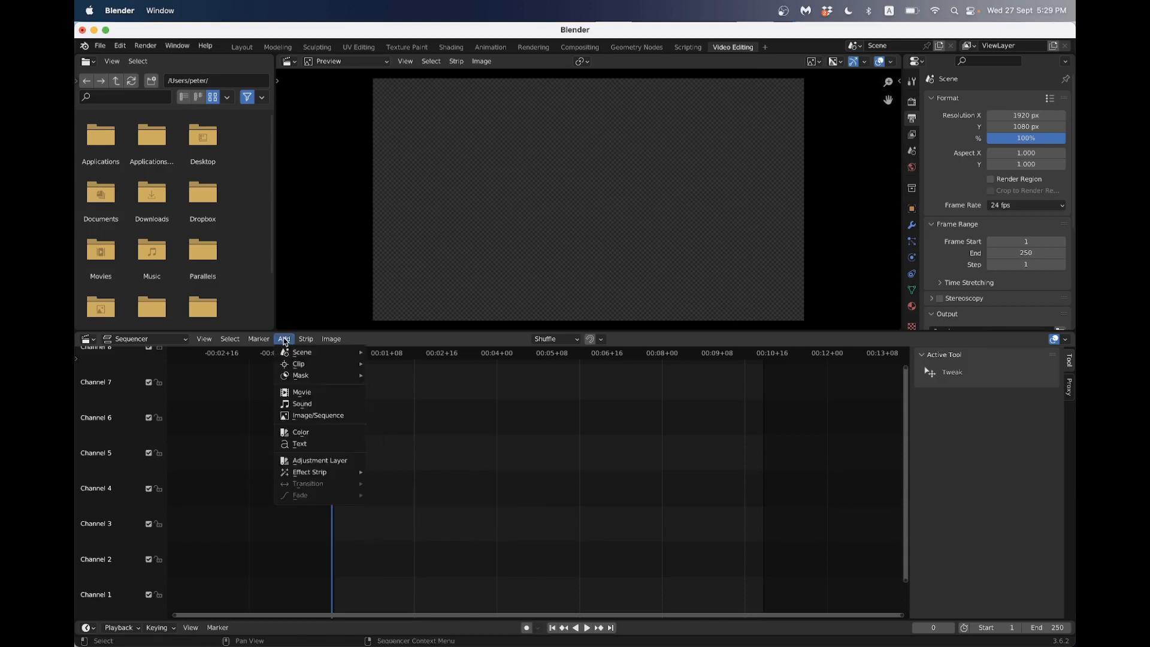
click(332, 416)
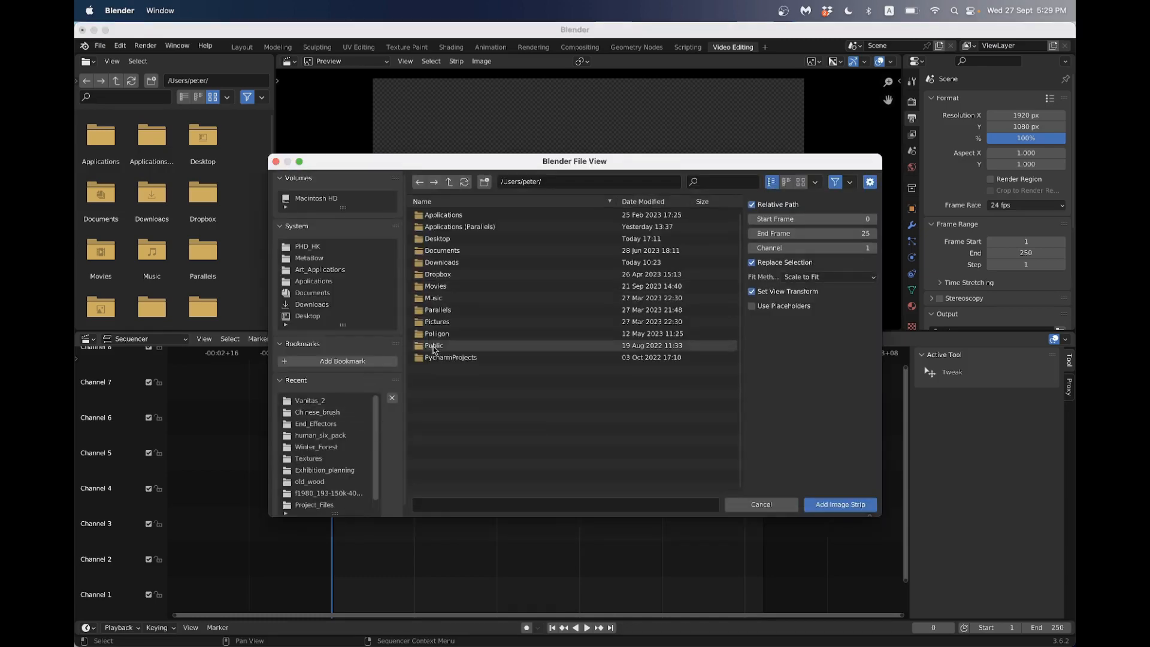
click(335, 402)
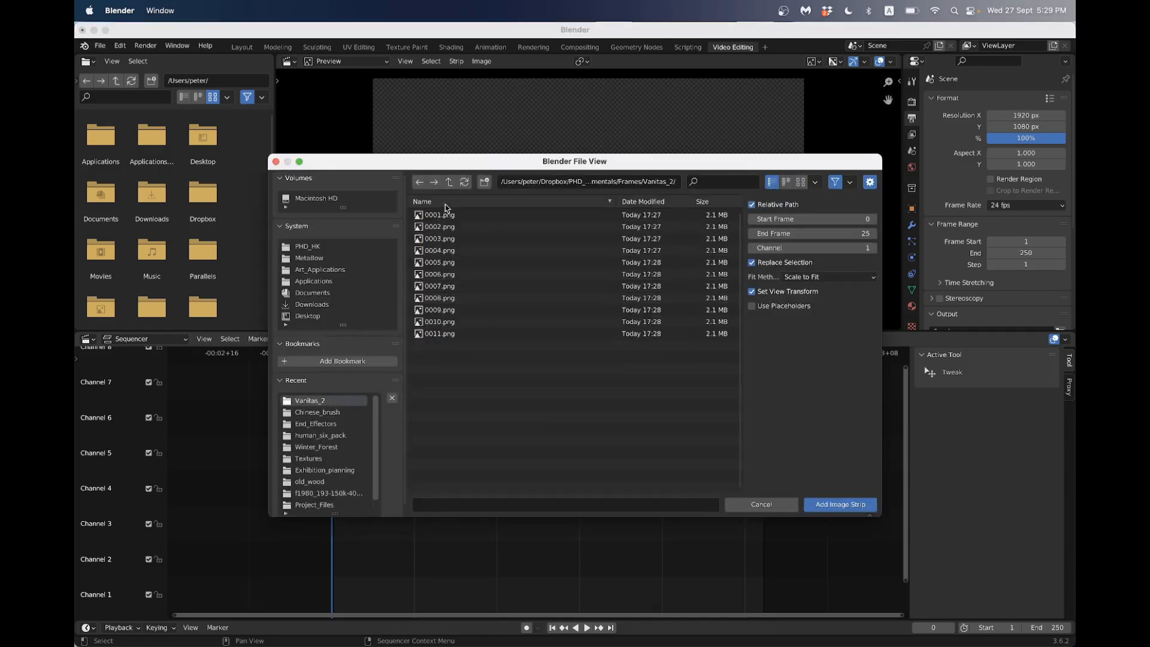
drag(430, 363, 444, 211)
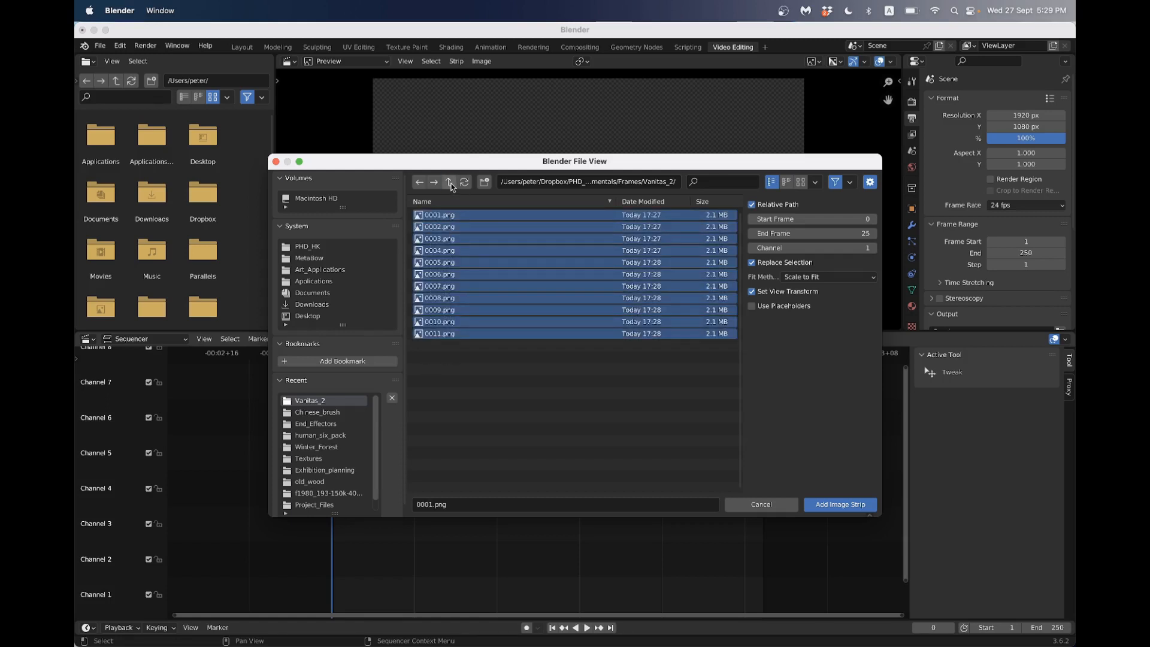
click(449, 182)
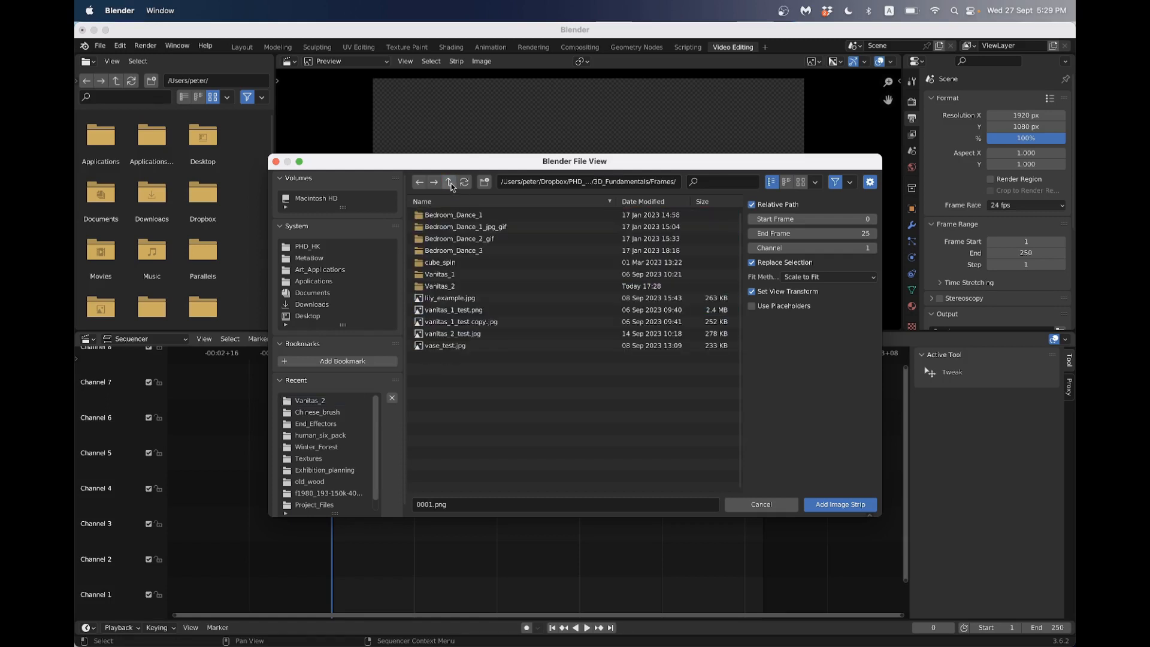
double_click(439, 277)
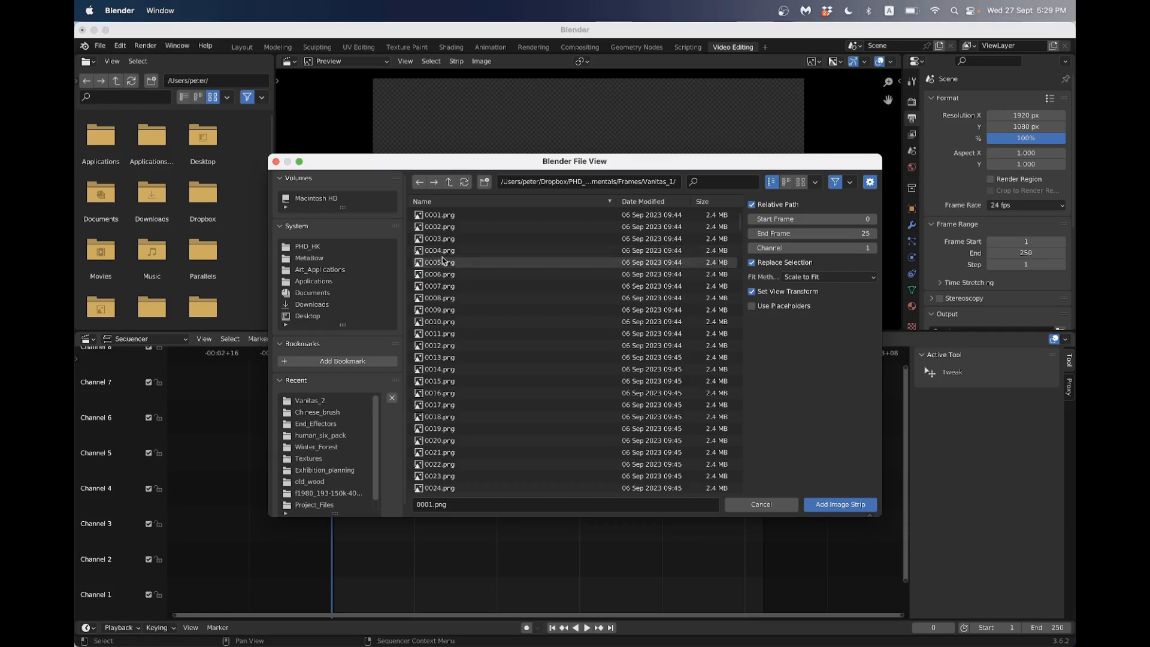
key(a)
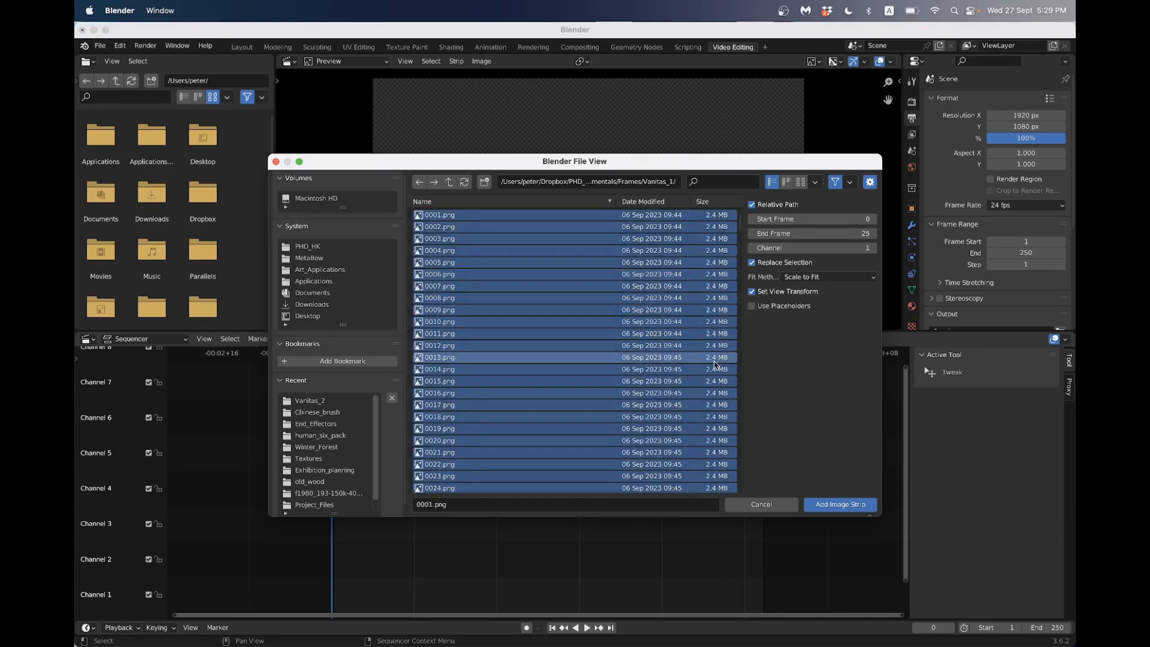
click(841, 504)
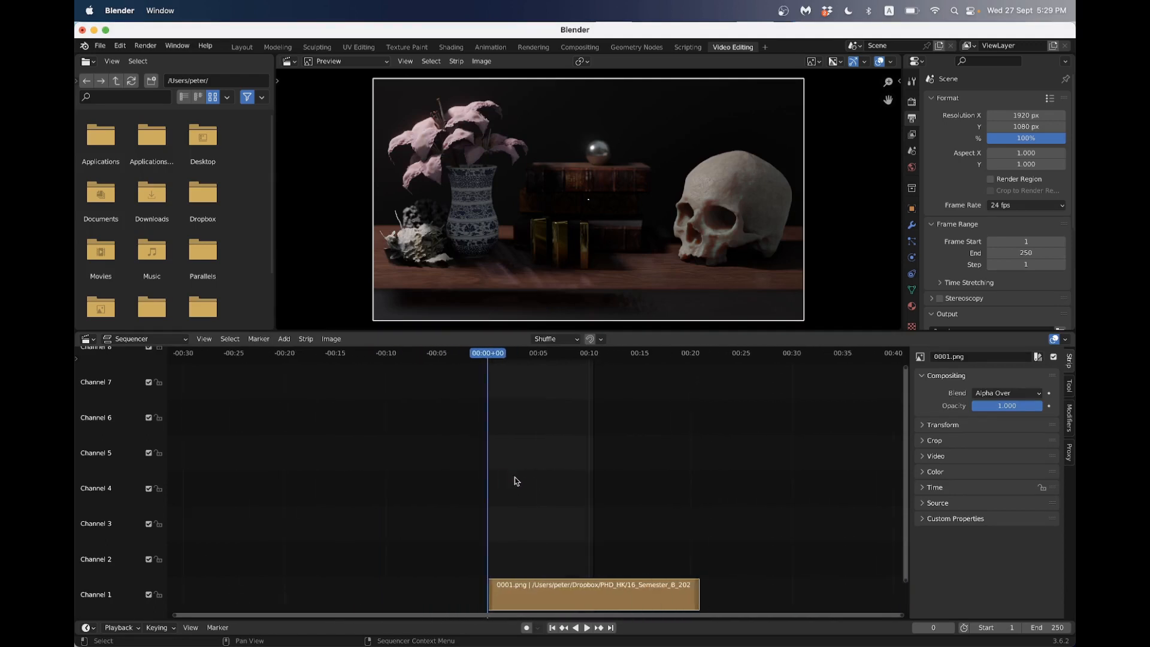
Scrub the playhead along the image strip to frame 77 and set the scene's end frame to 500
middle_drag(513, 480, 438, 453)
scroll(472, 465, up, 2)
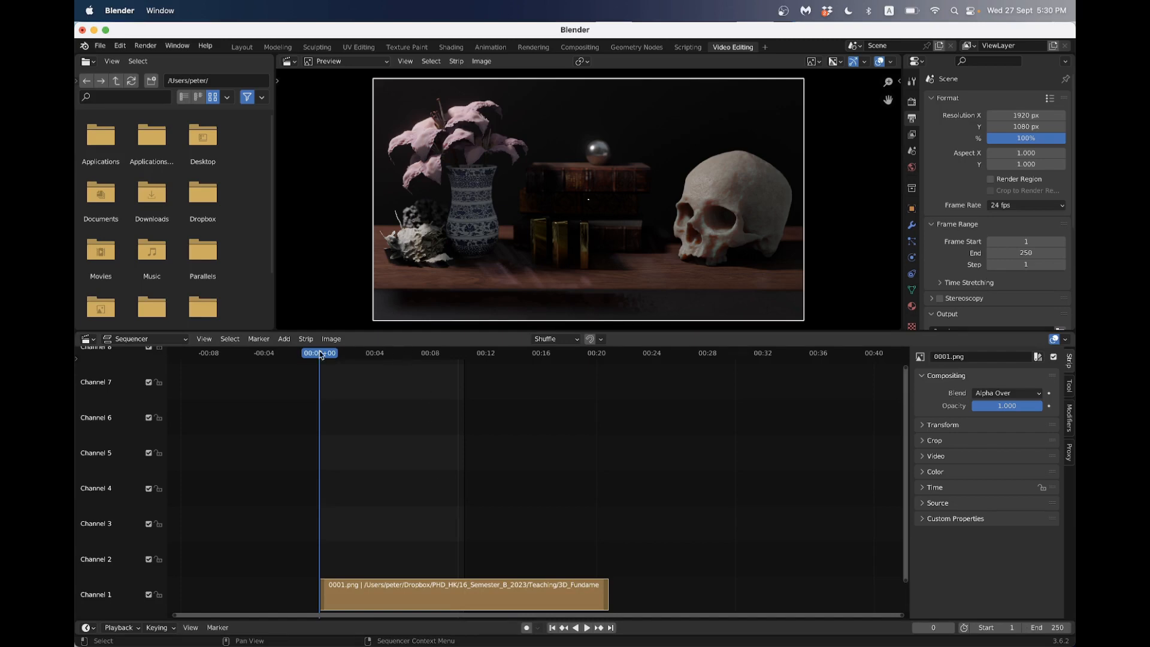
drag(319, 354, 365, 369)
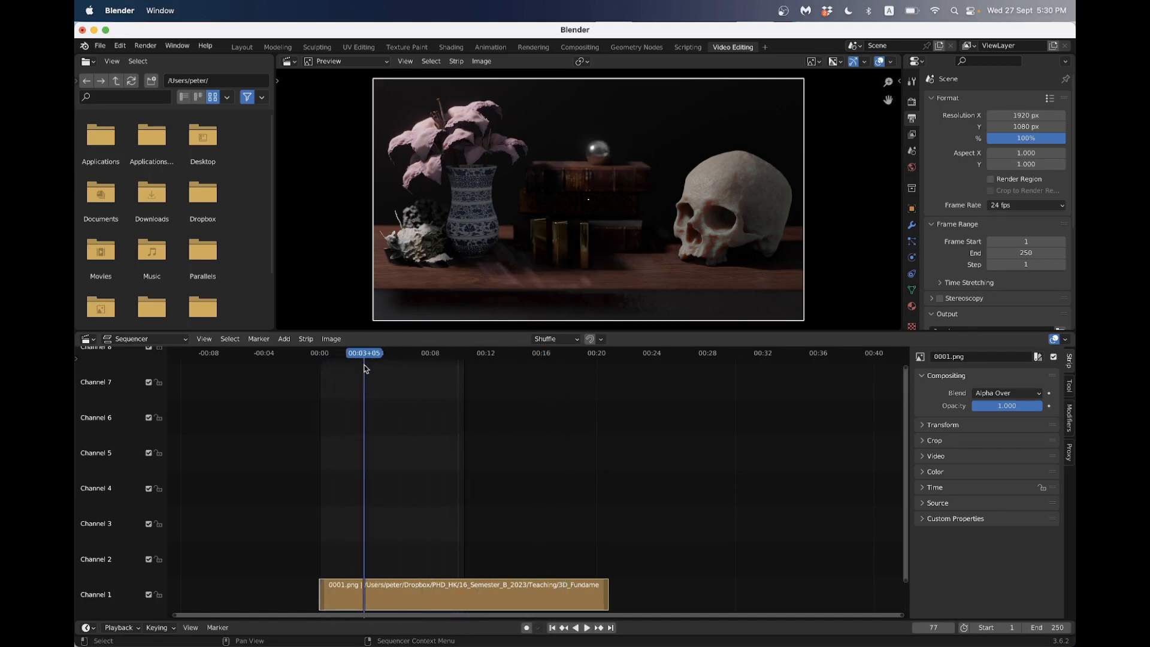
click(1049, 627)
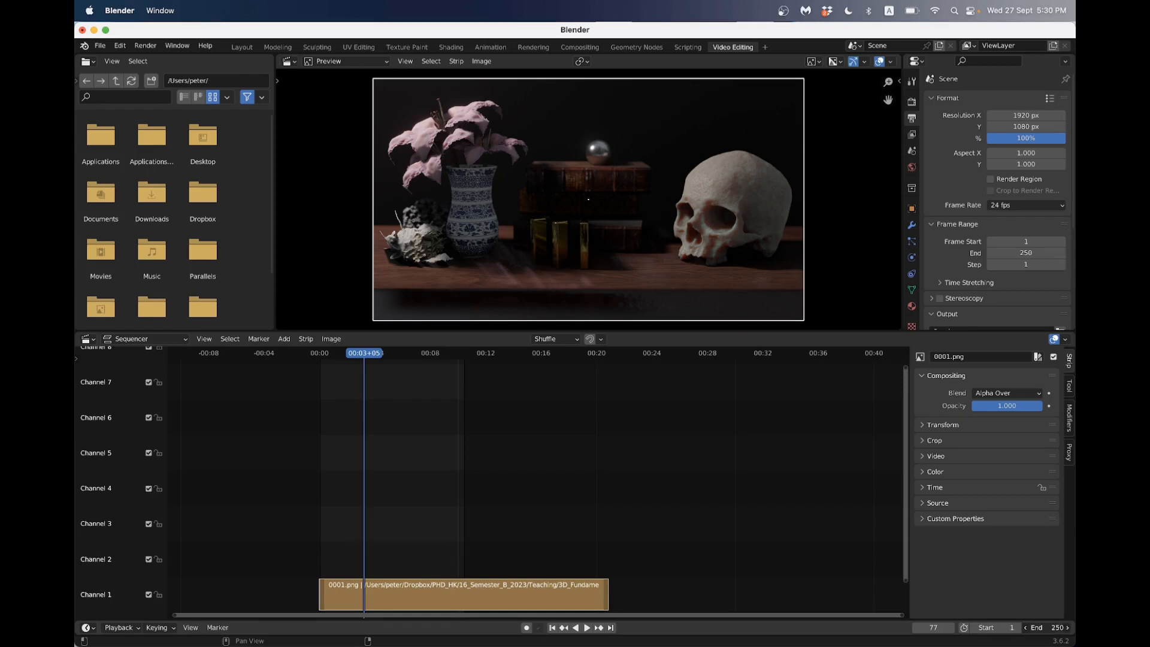
text(500)
key(Return)
key(Home)
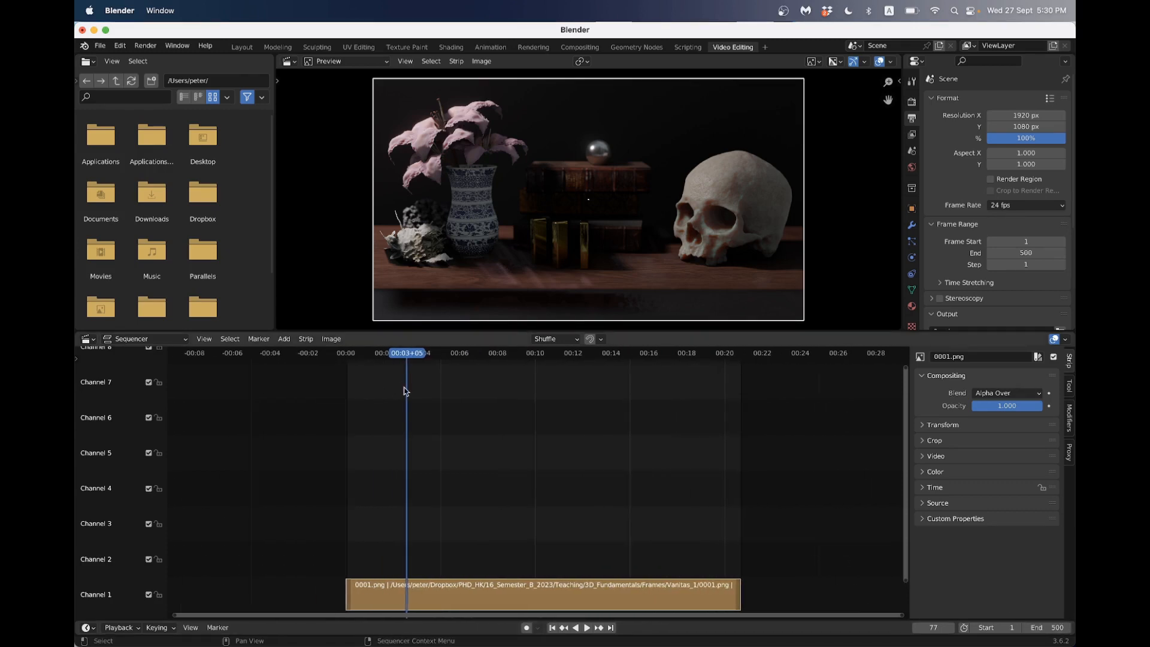
Play the image sequence from the start of the strip to check the animation, and stop the playback
click(350, 353)
key(space)
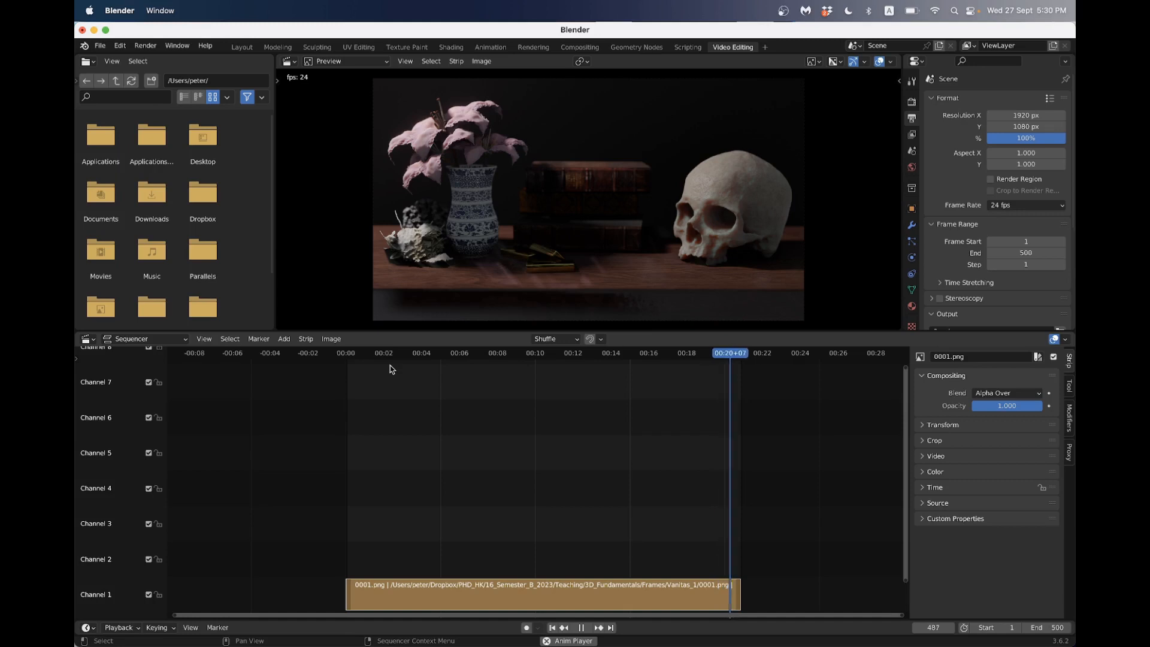
key(Escape)
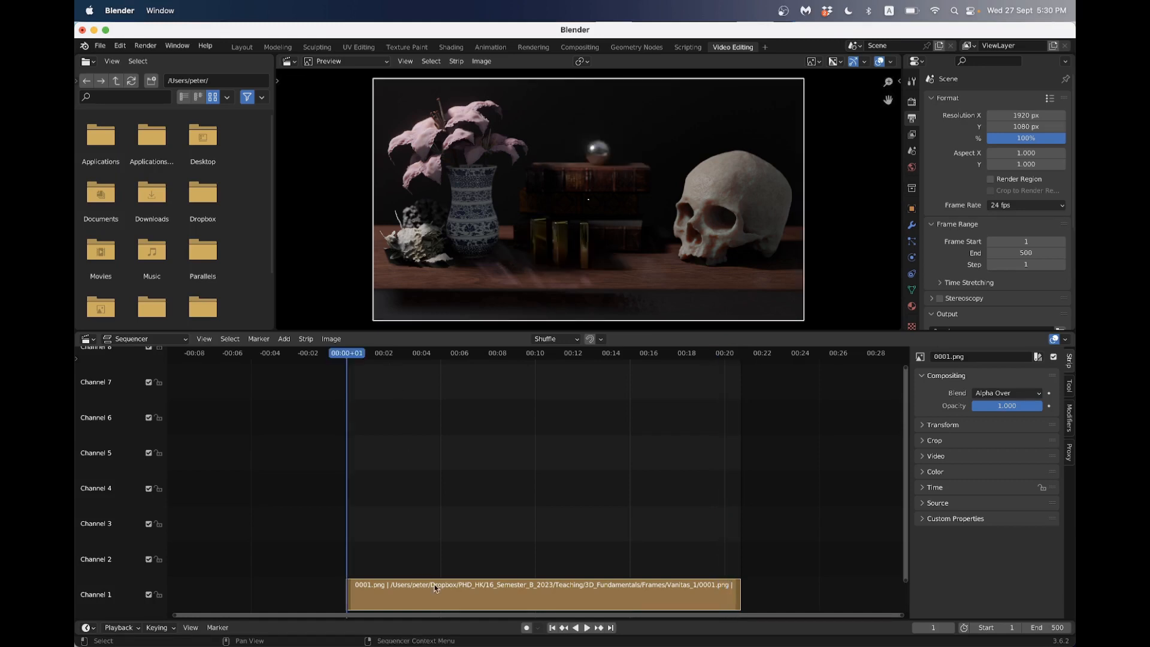
Move the image sequence strip from channel 1 up to channel 3, keeping its start time
drag(437, 582, 432, 505)
key(shift+a)
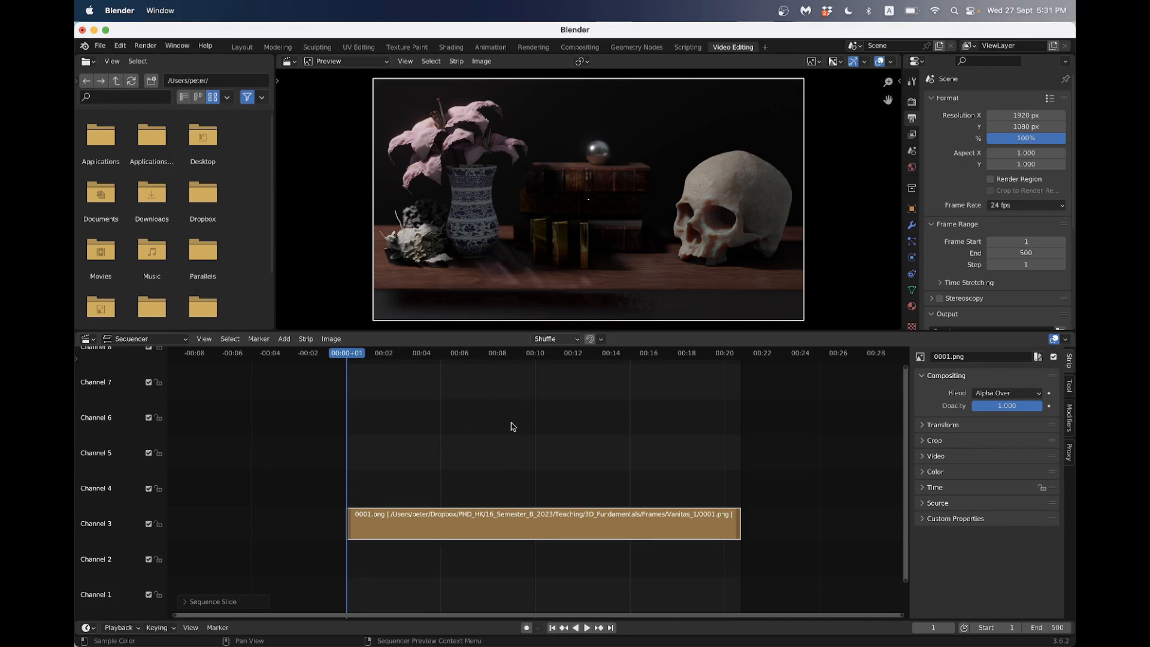
middle_drag(511, 426, 510, 453)
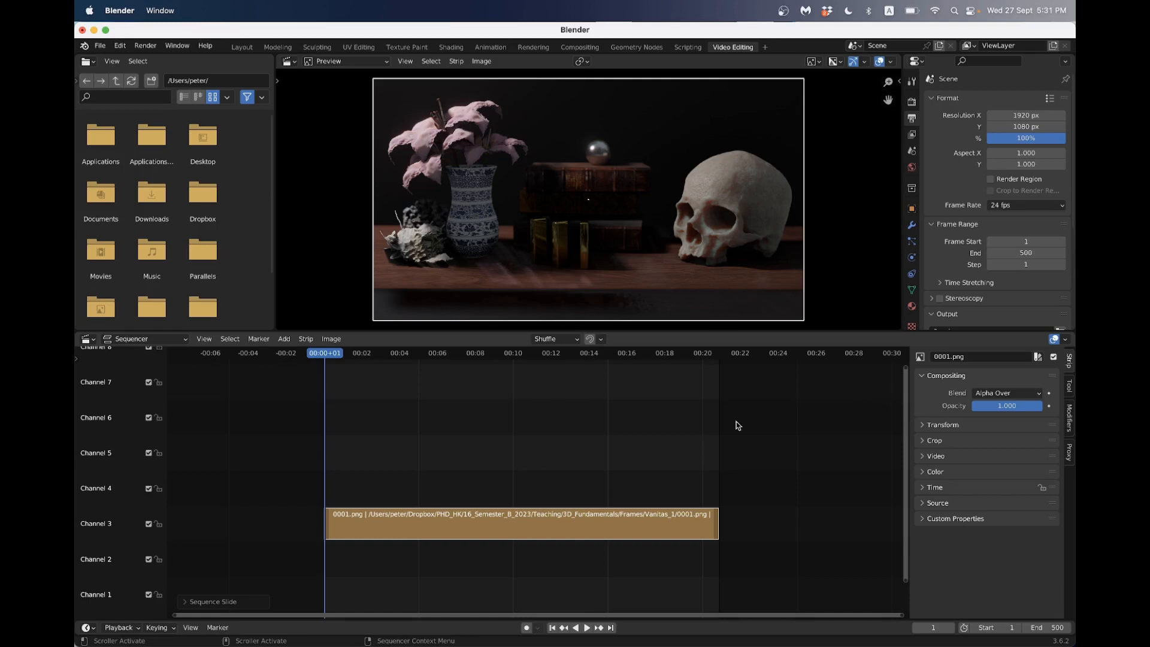
Expand the strip's Crop, Transform and Video properties and look through the available settings
click(924, 441)
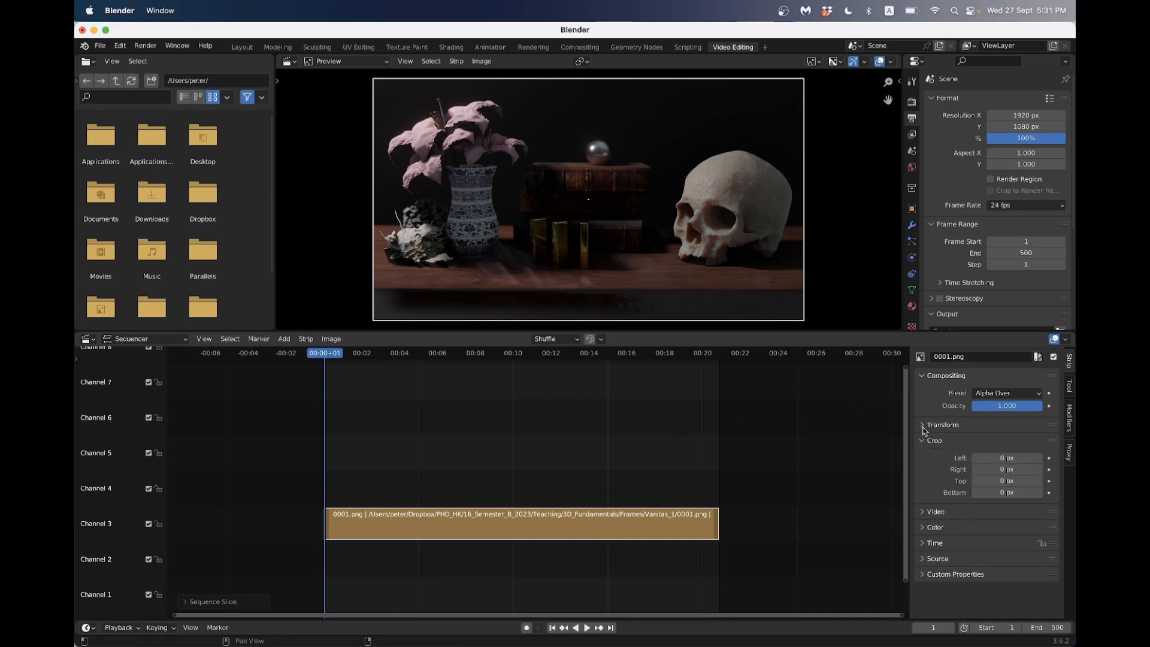
click(926, 424)
scroll(927, 539, down, 5)
click(927, 548)
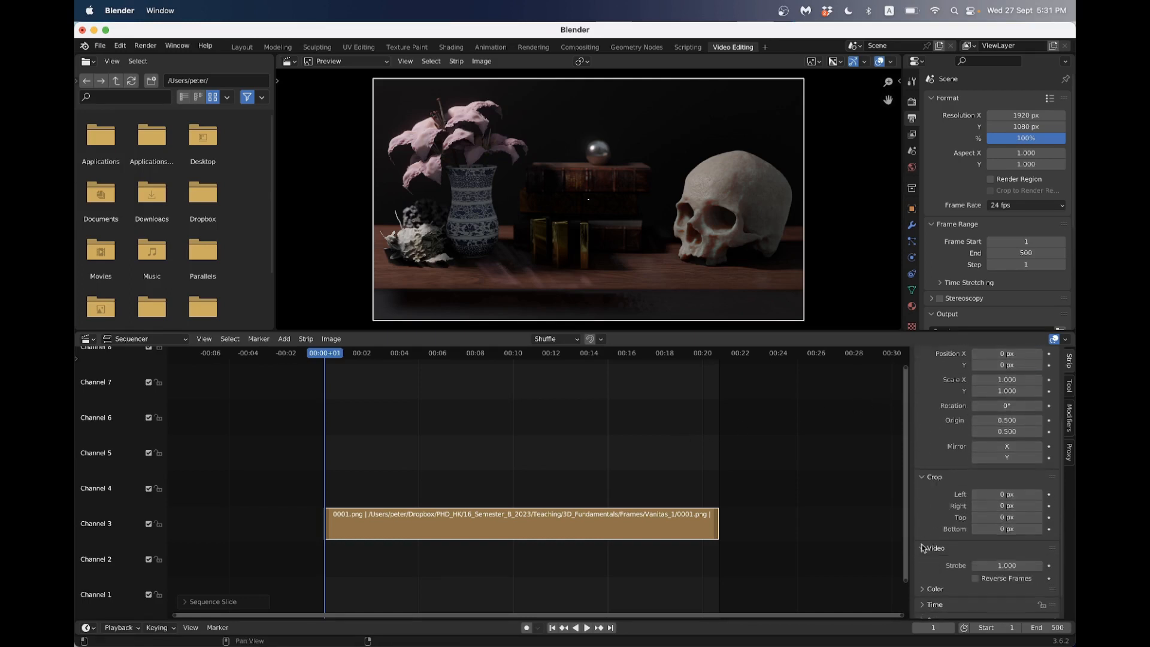
scroll(937, 536, down, 2)
scroll(948, 519, up, 7)
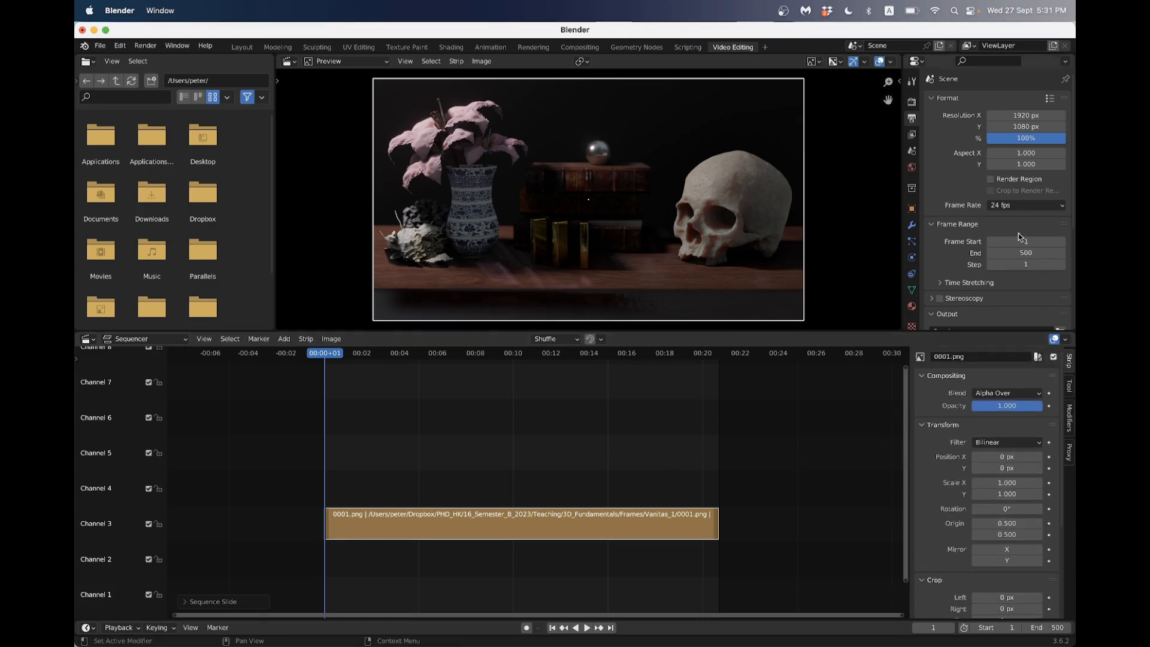
Set the render output path to the Video folder inside 3D_Fundamentals
scroll(1006, 260, down, 4)
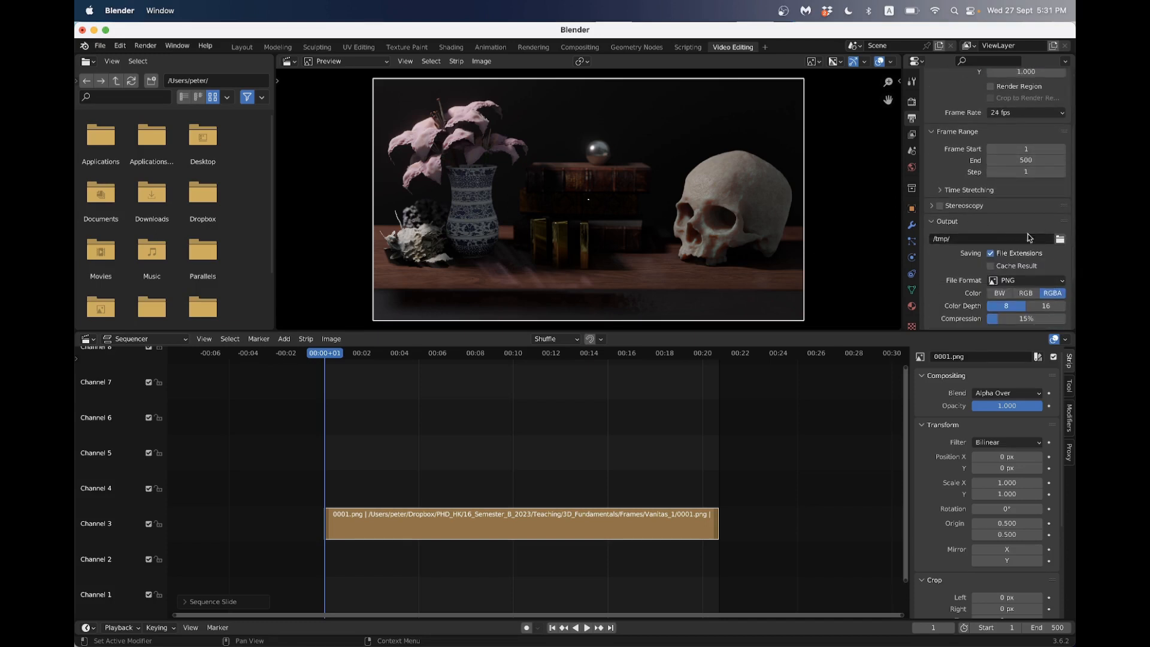
click(1060, 239)
click(310, 412)
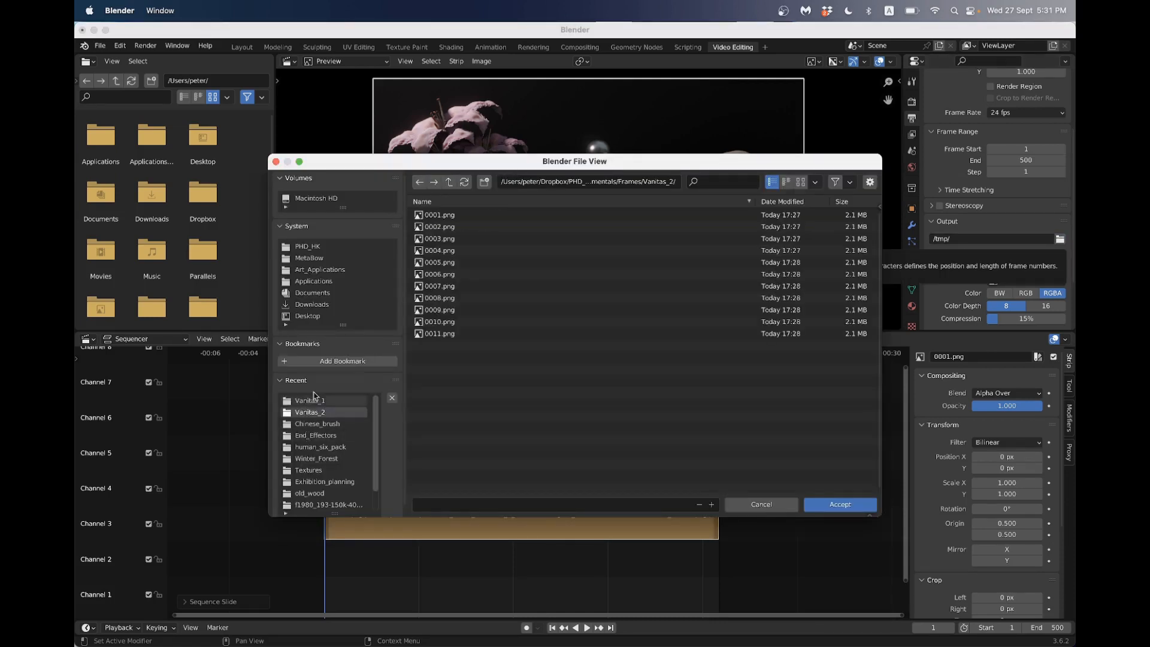
click(449, 182)
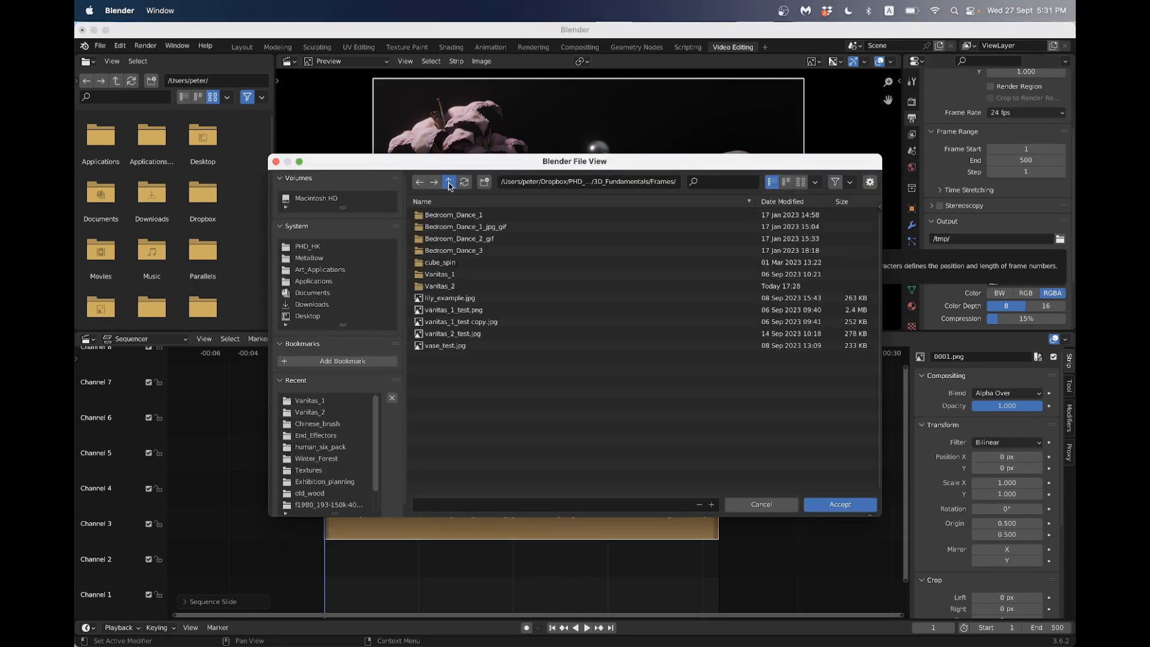
click(449, 183)
double_click(431, 310)
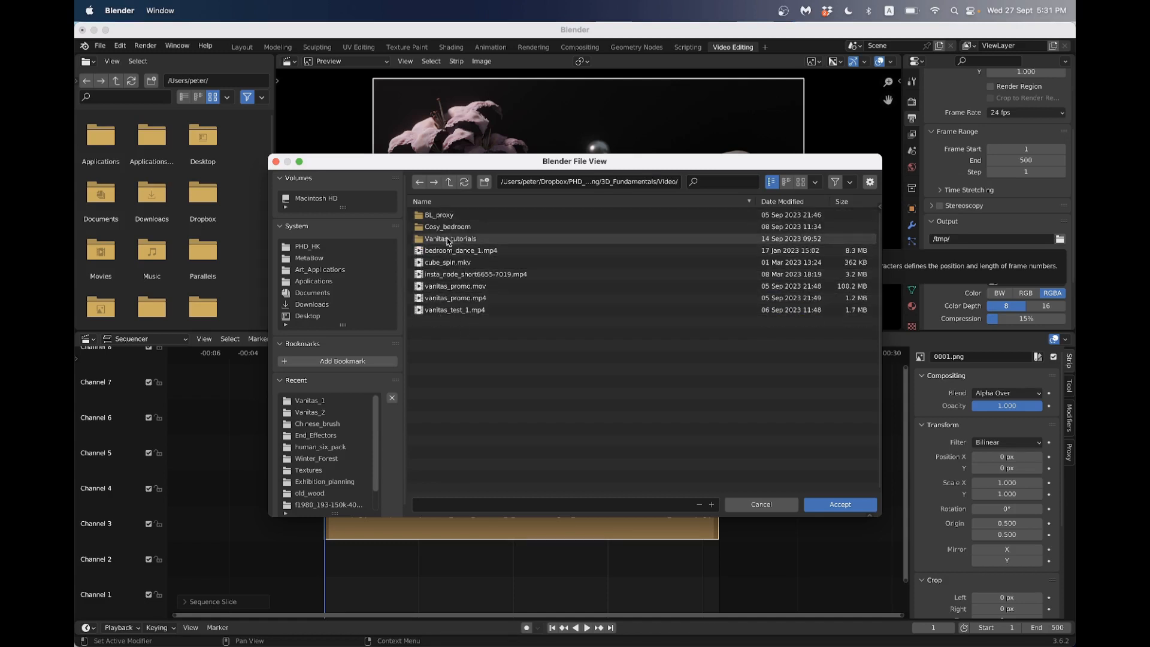
click(841, 504)
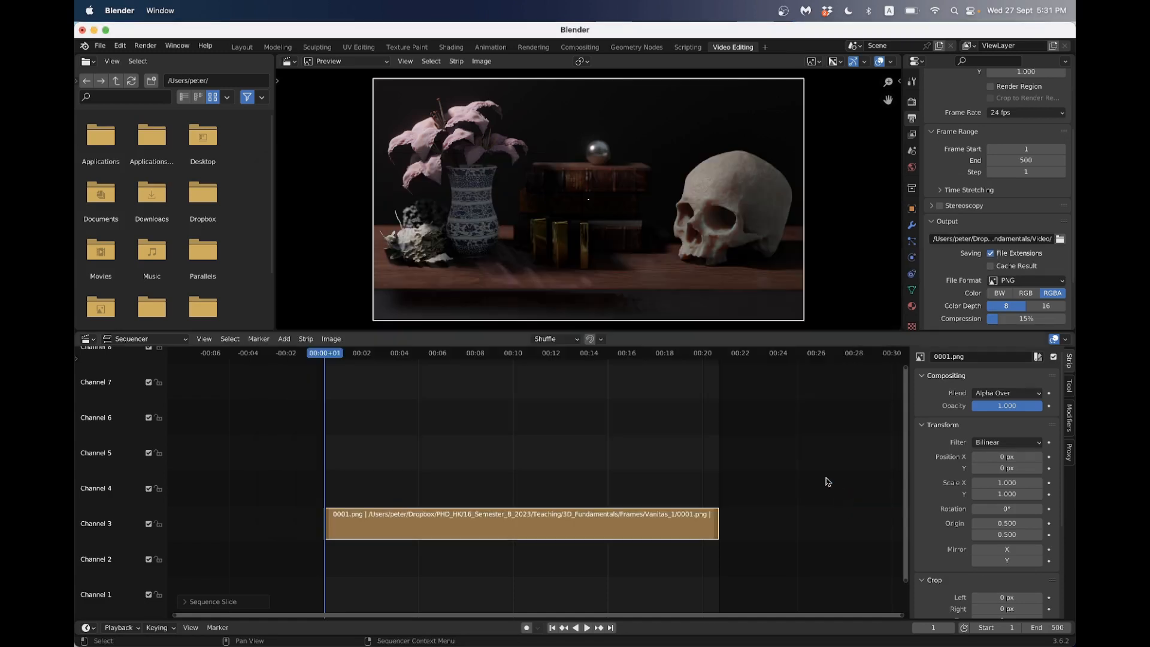
Set the output file format to FFmpeg Video and the encoding container to MPEG-4
click(1011, 283)
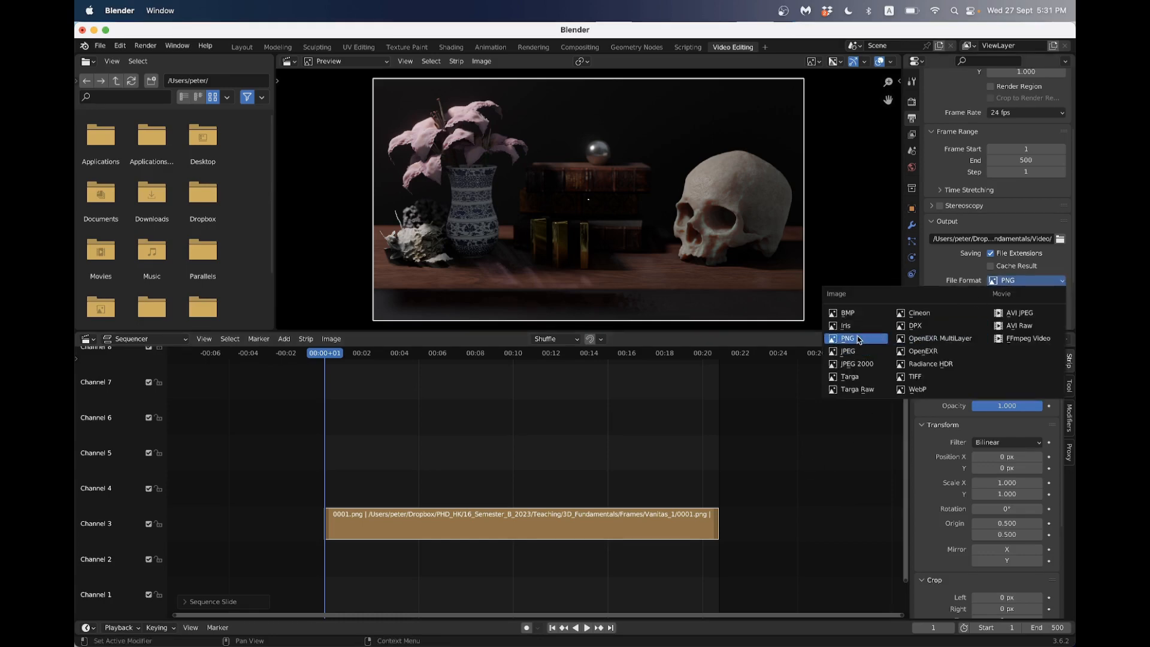
click(1019, 338)
scroll(968, 264, down, 2)
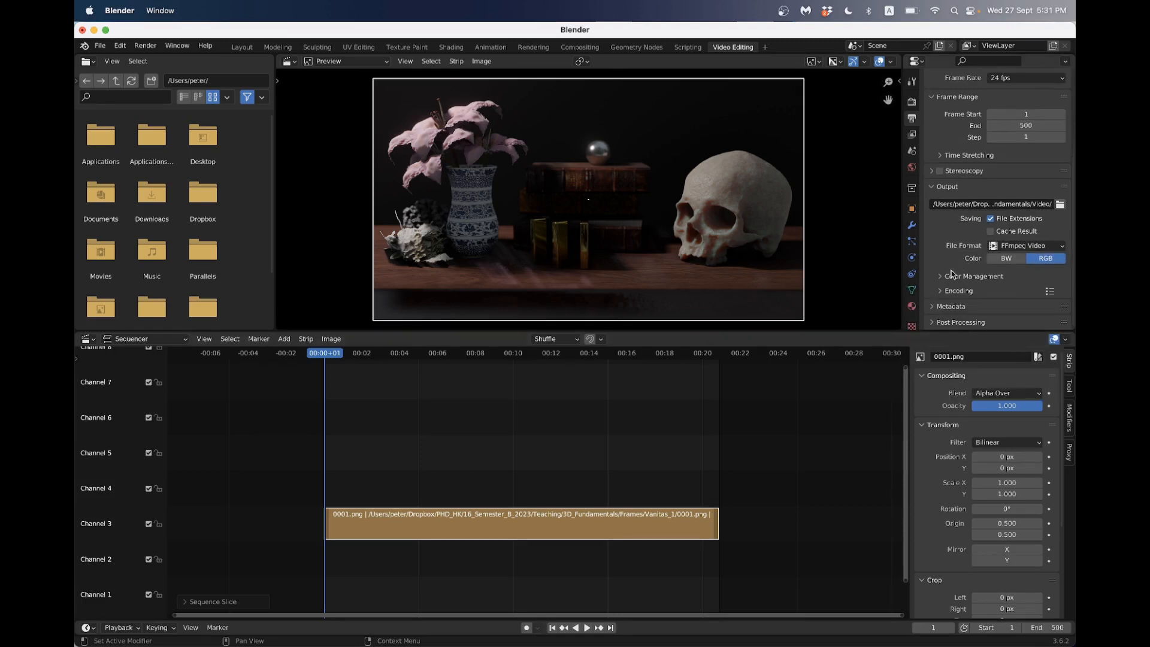
click(940, 291)
scroll(940, 286, down, 5)
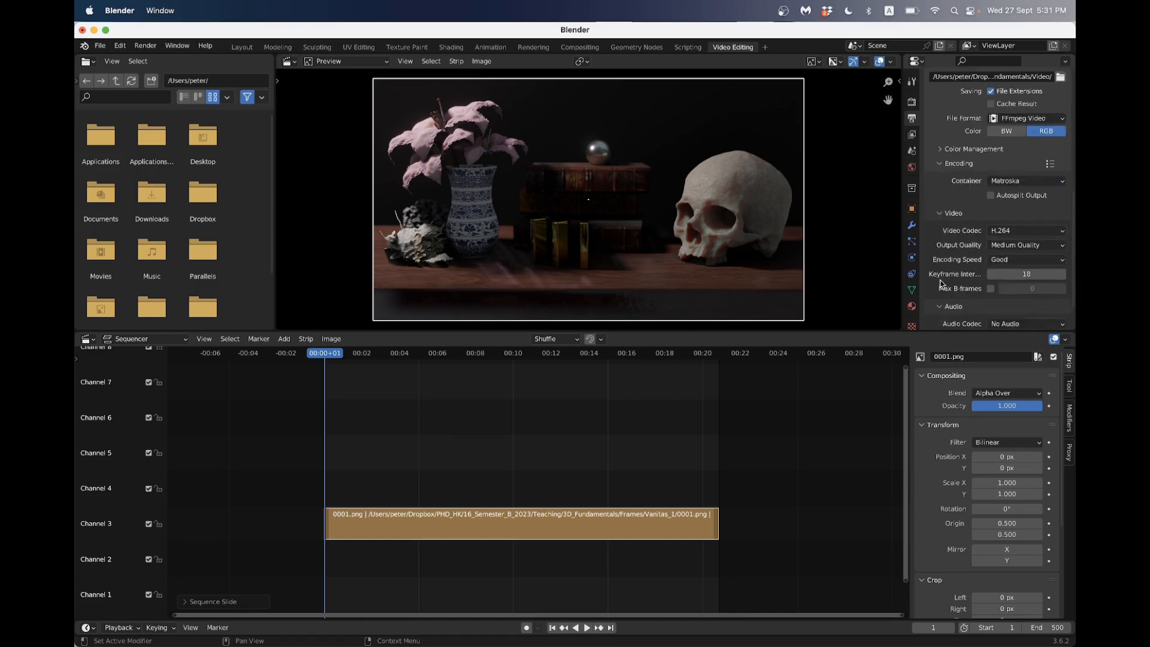
click(1028, 181)
click(1012, 220)
scroll(985, 215, down, 2)
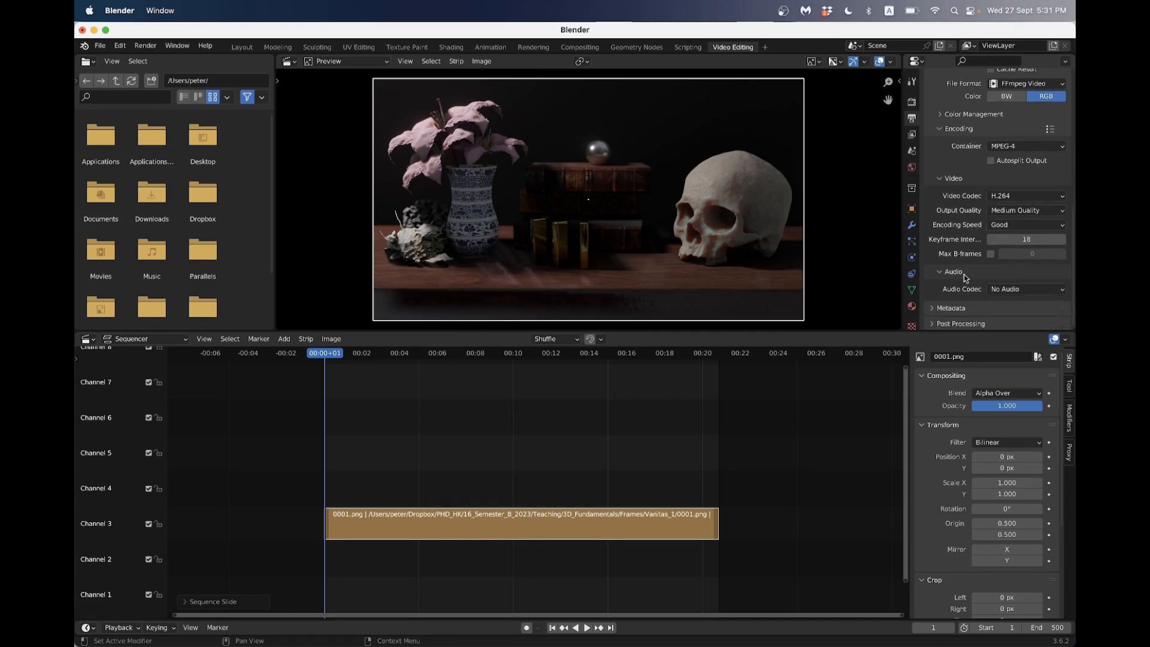
Set the audio codec of the video output to MP3
scroll(982, 284, down, 1)
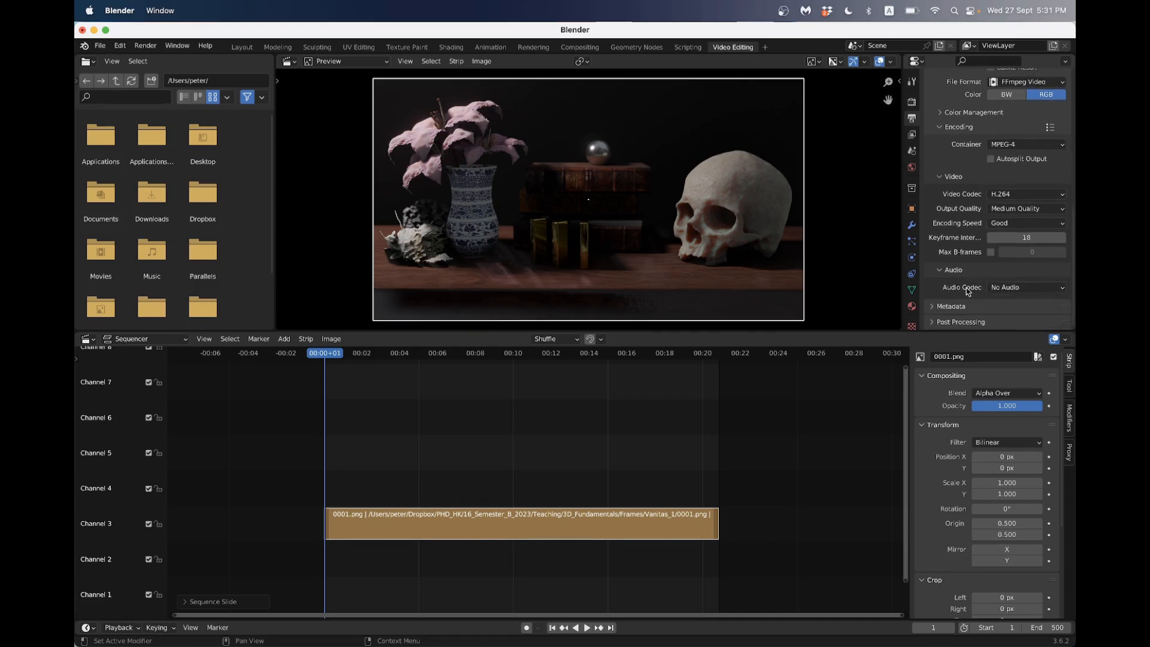
click(1012, 289)
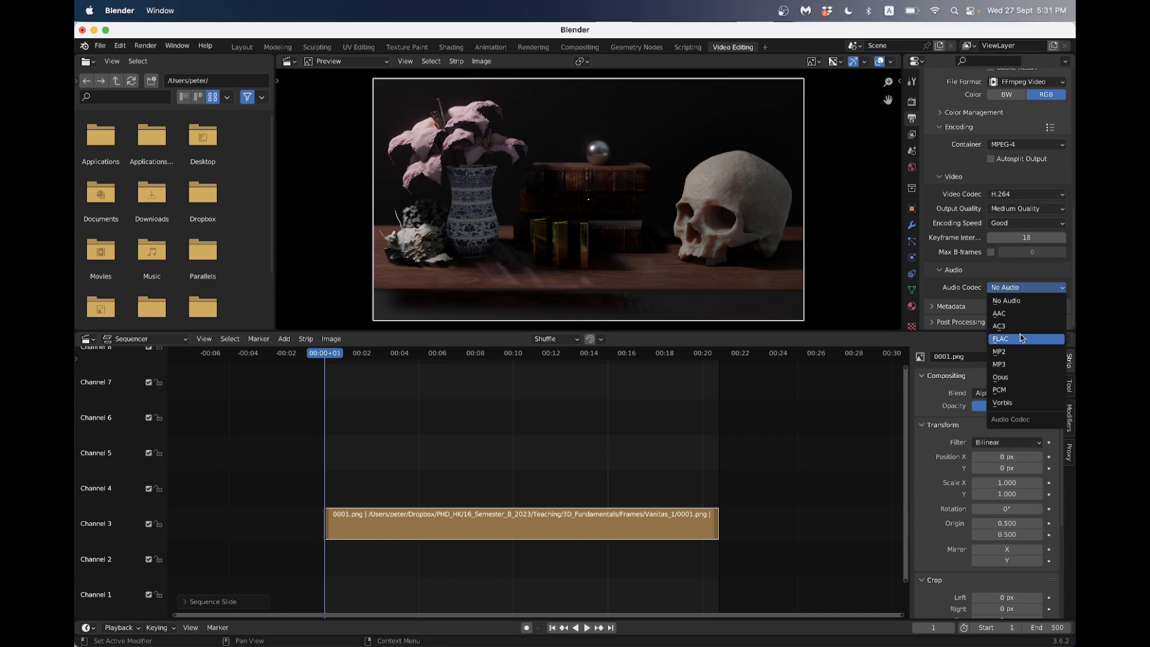
click(1030, 364)
scroll(1028, 248, down, 3)
scroll(1027, 249, down, 1)
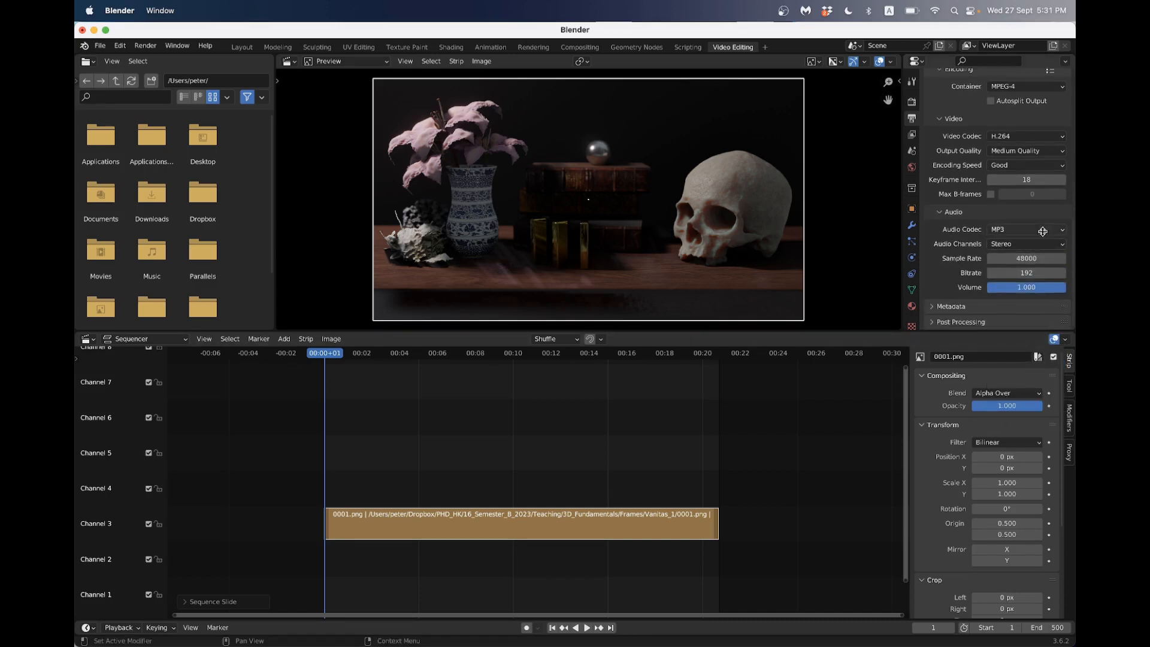
Render the full animation from the video sequencer out as an MPEG-4 video
scroll(996, 275, up, 10)
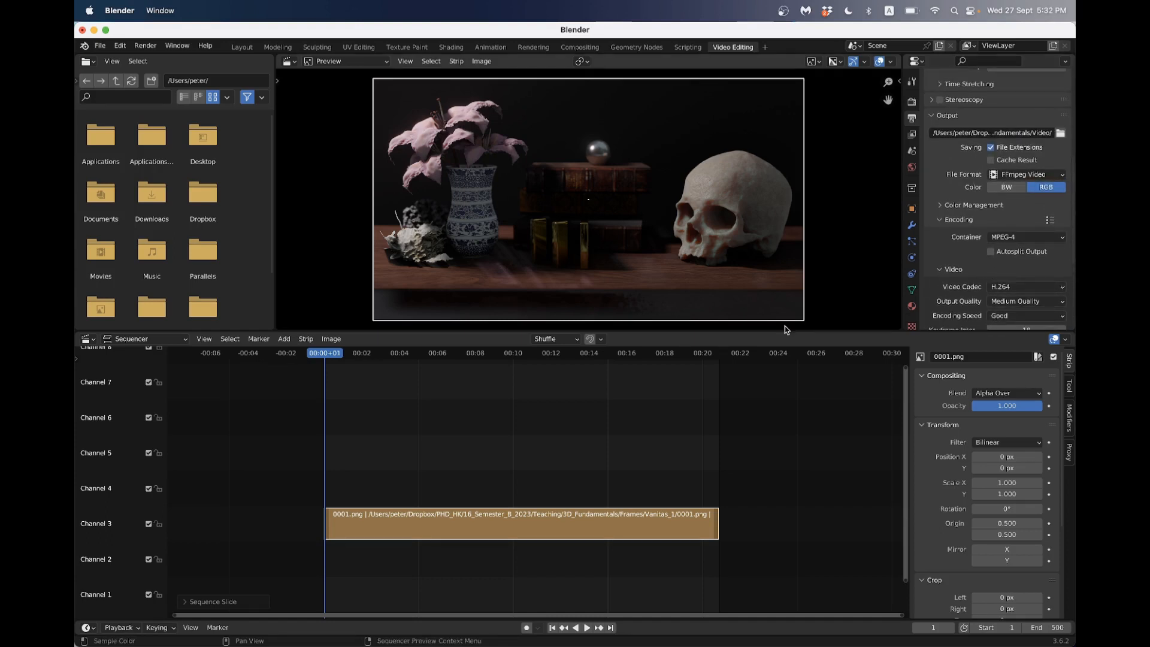
scroll(971, 202, down, 3)
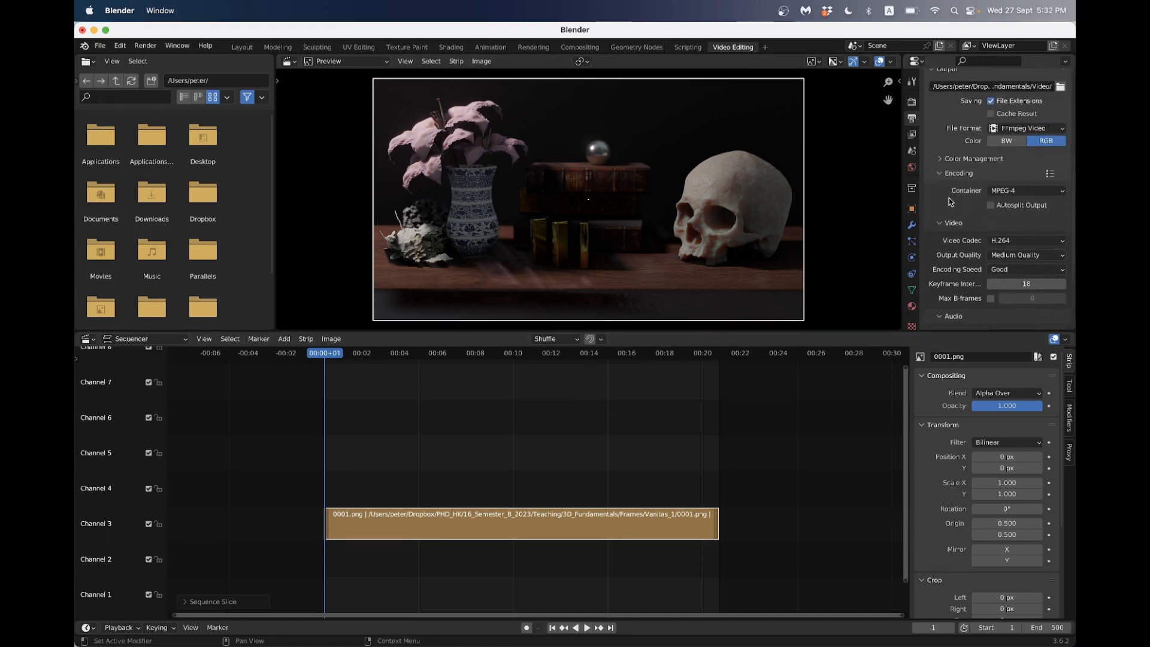
click(145, 46)
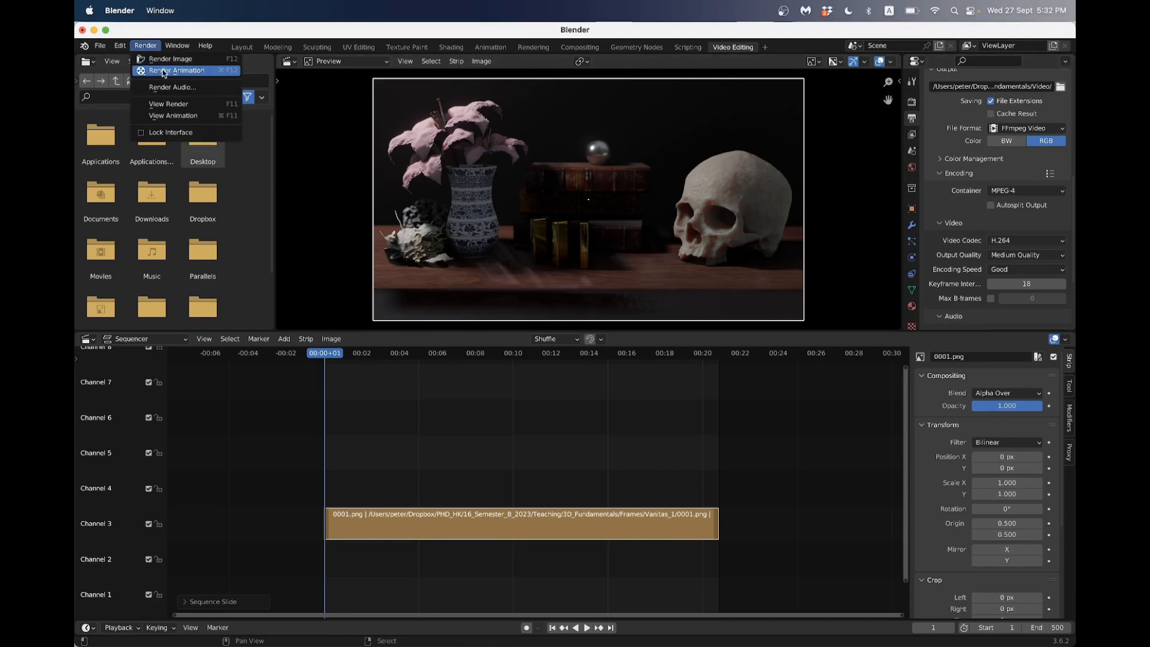
click(163, 70)
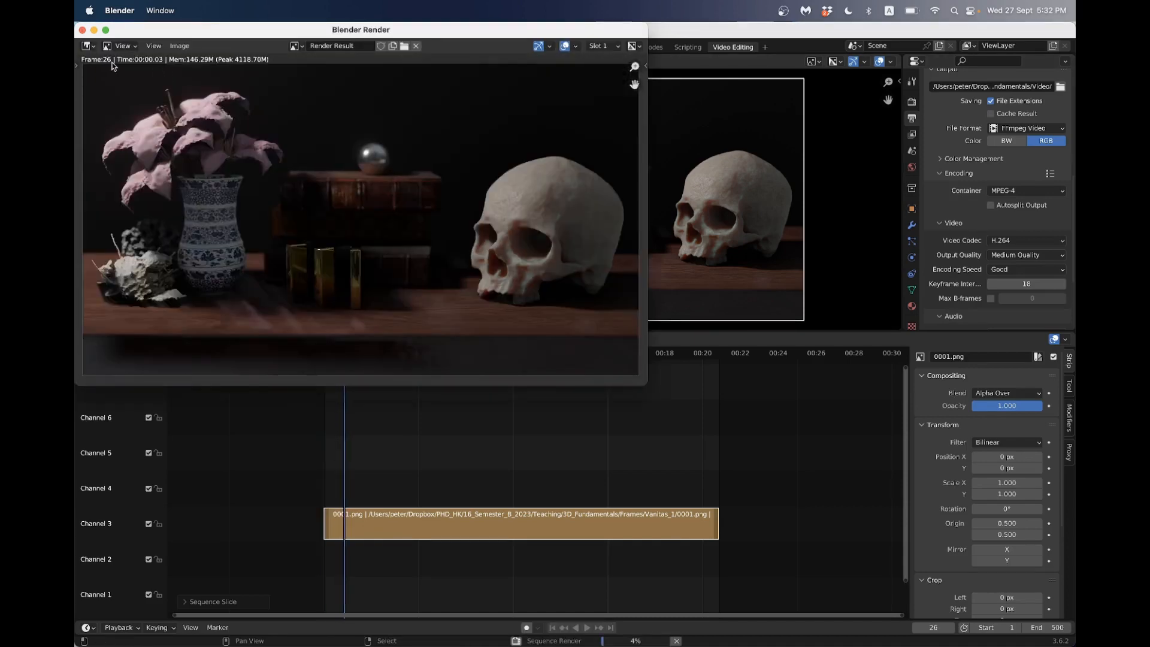
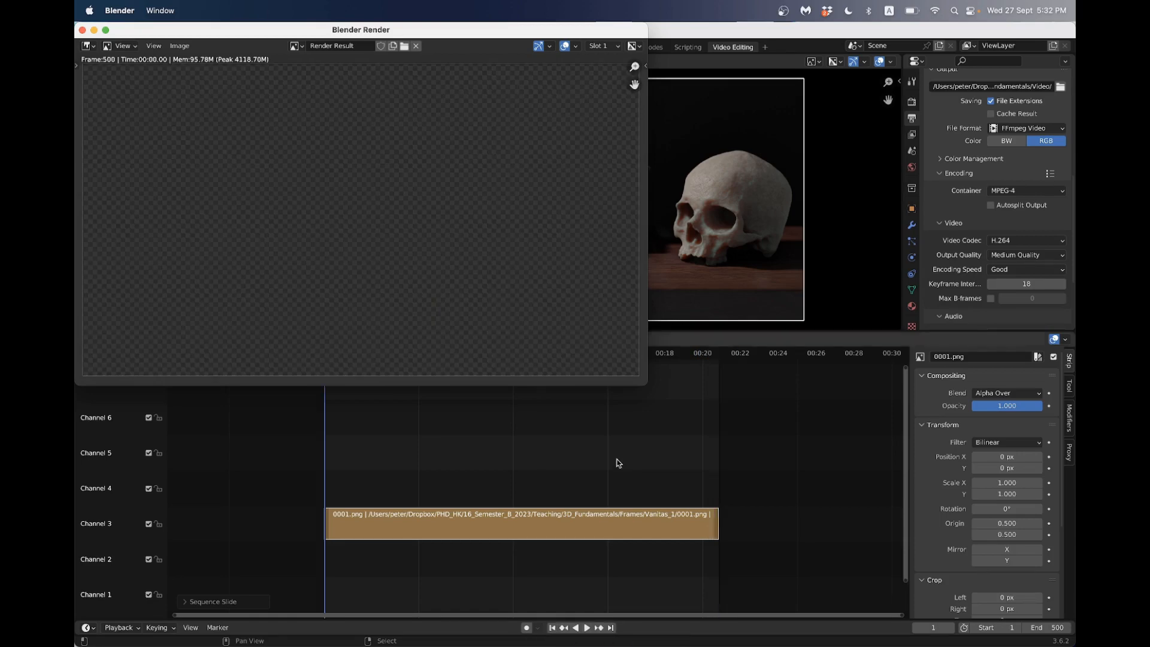
Switch to Finder and preview the rendered 0001-0500.mp4 in the 3D_Fundamentals Video folder
key(super+Tab)
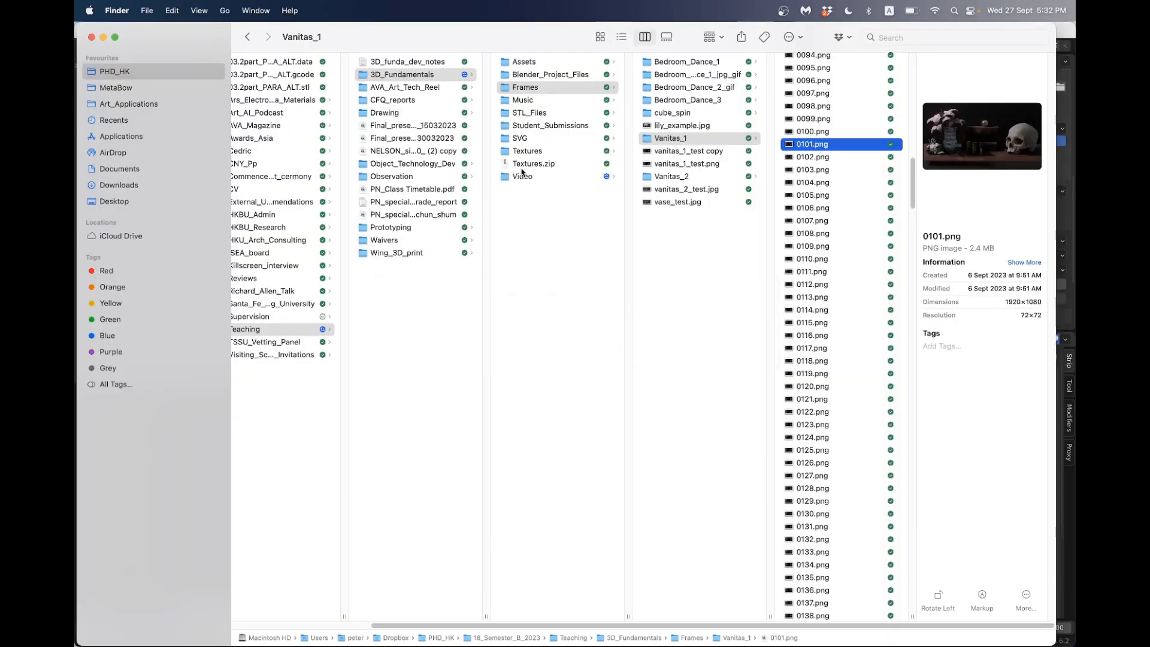
click(522, 175)
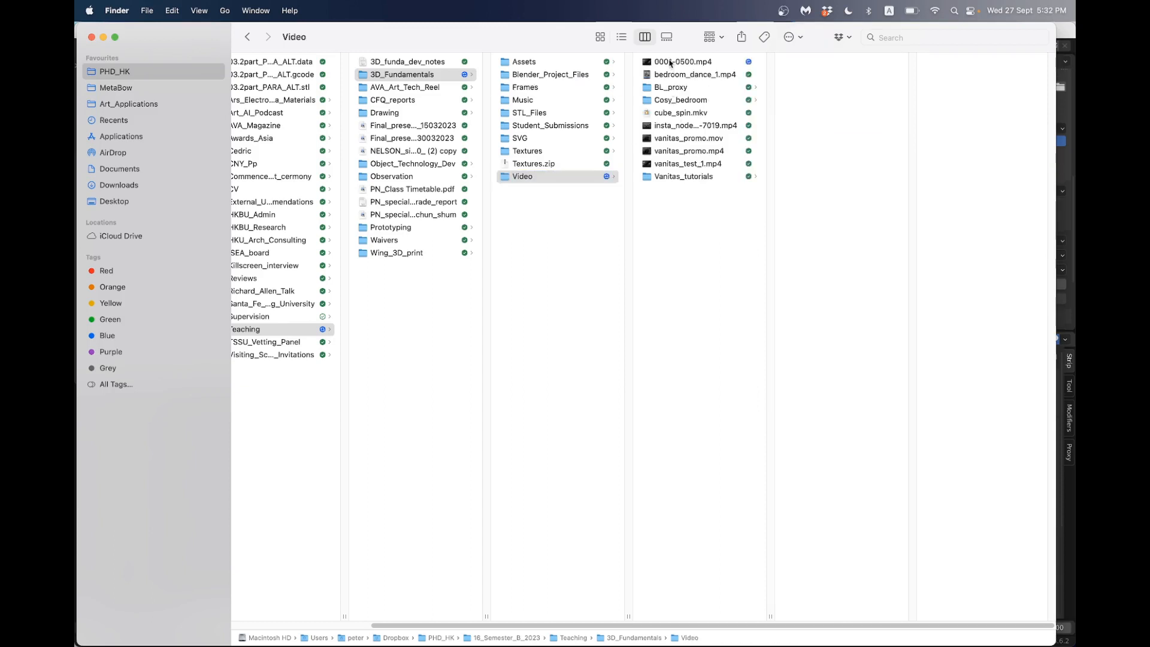
click(670, 63)
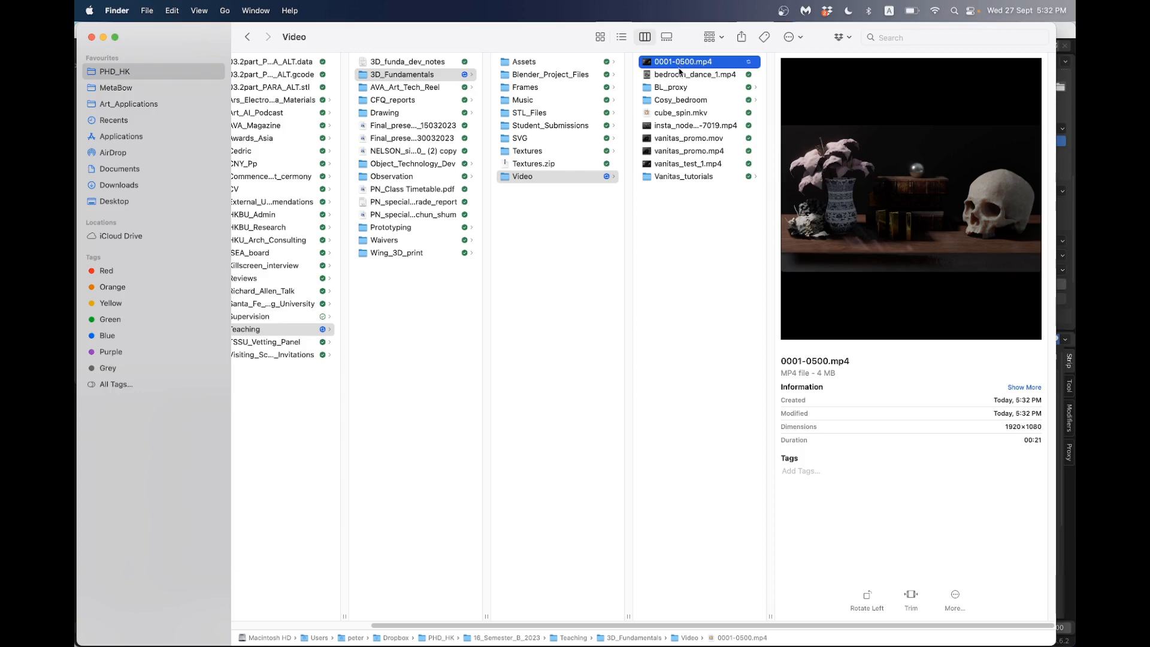
key(space)
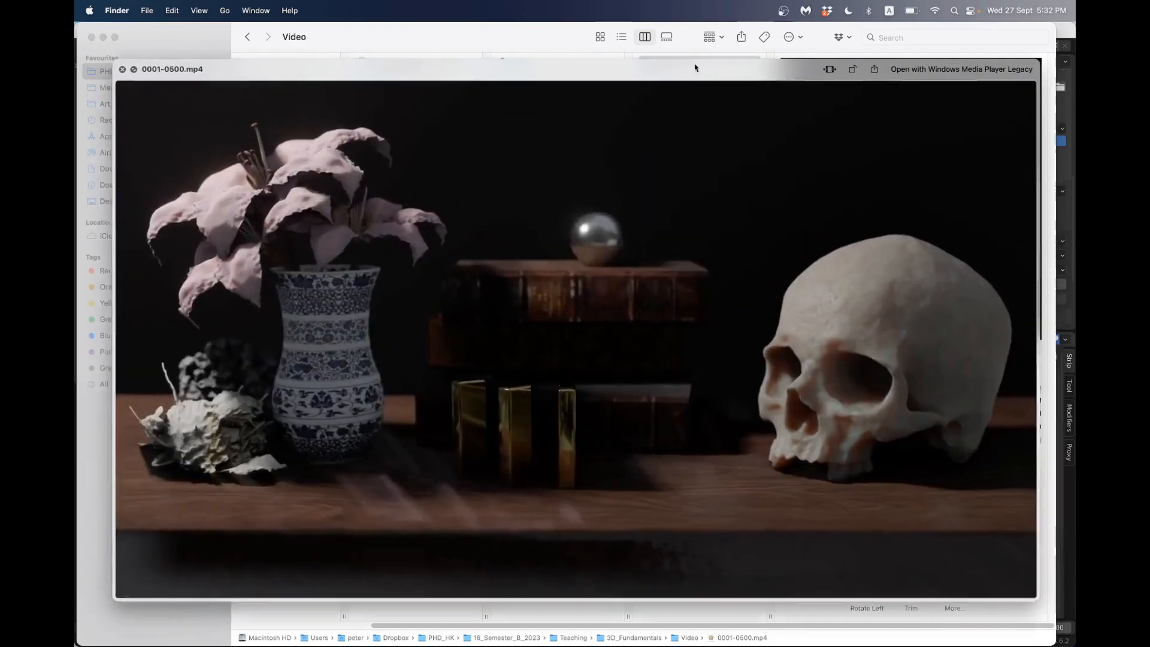
drag(228, 595, 540, 570)
key(space)
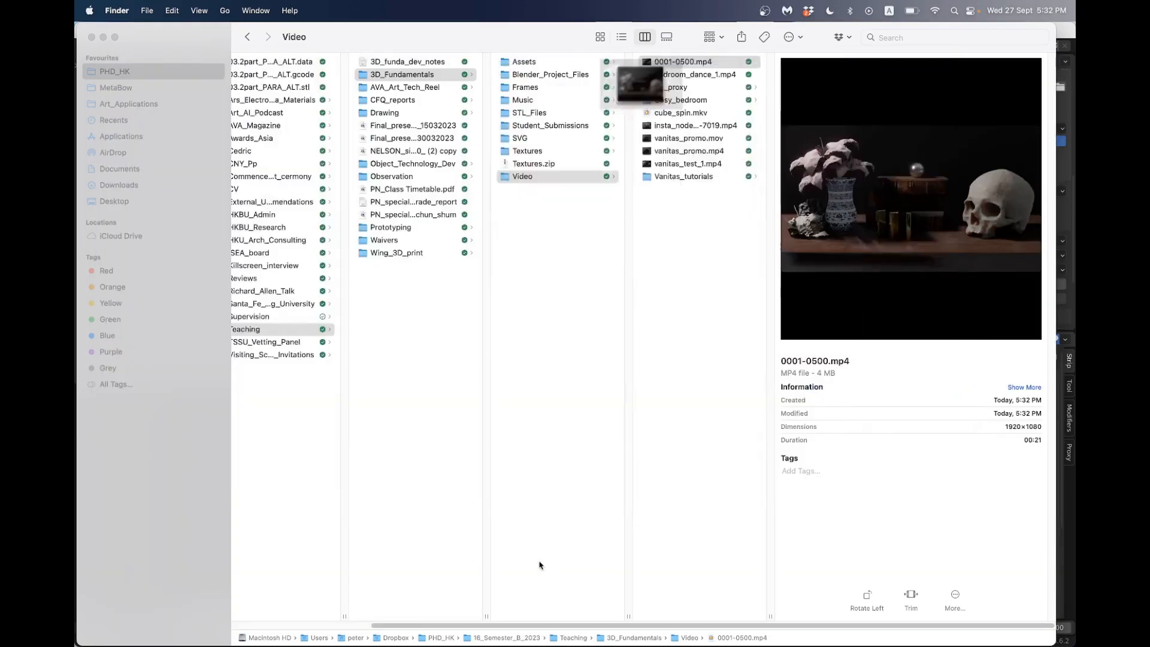
Switch back to Blender, dismiss the render result window and move the playhead to frame 126
key(super+Tab)
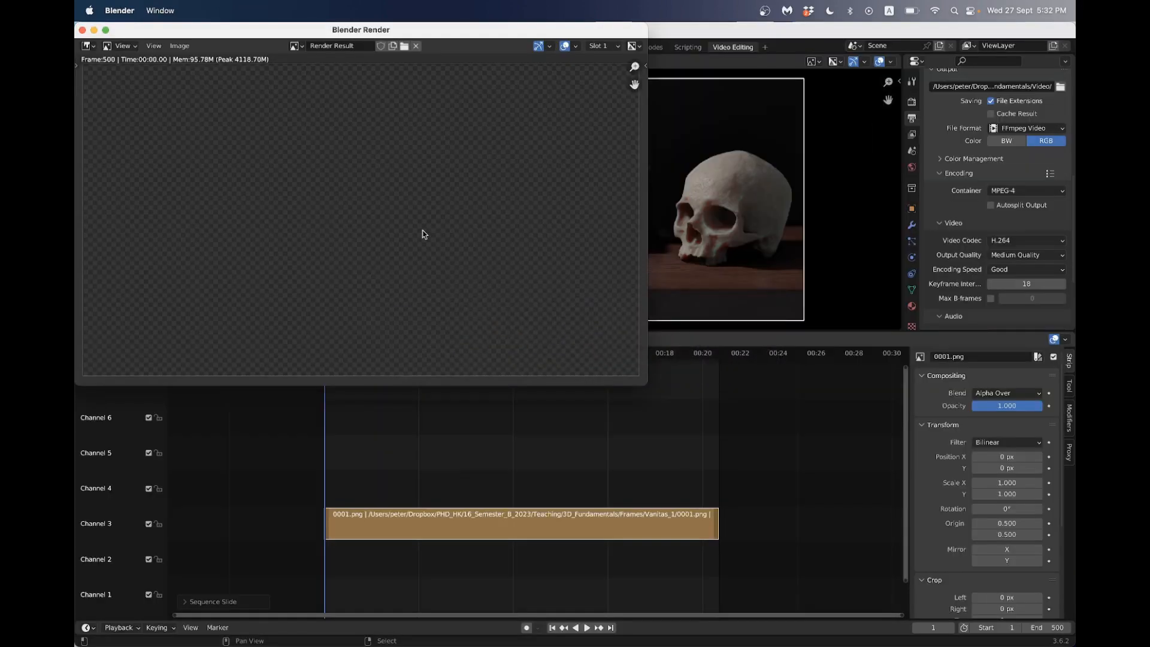
drag(262, 32, 359, 80)
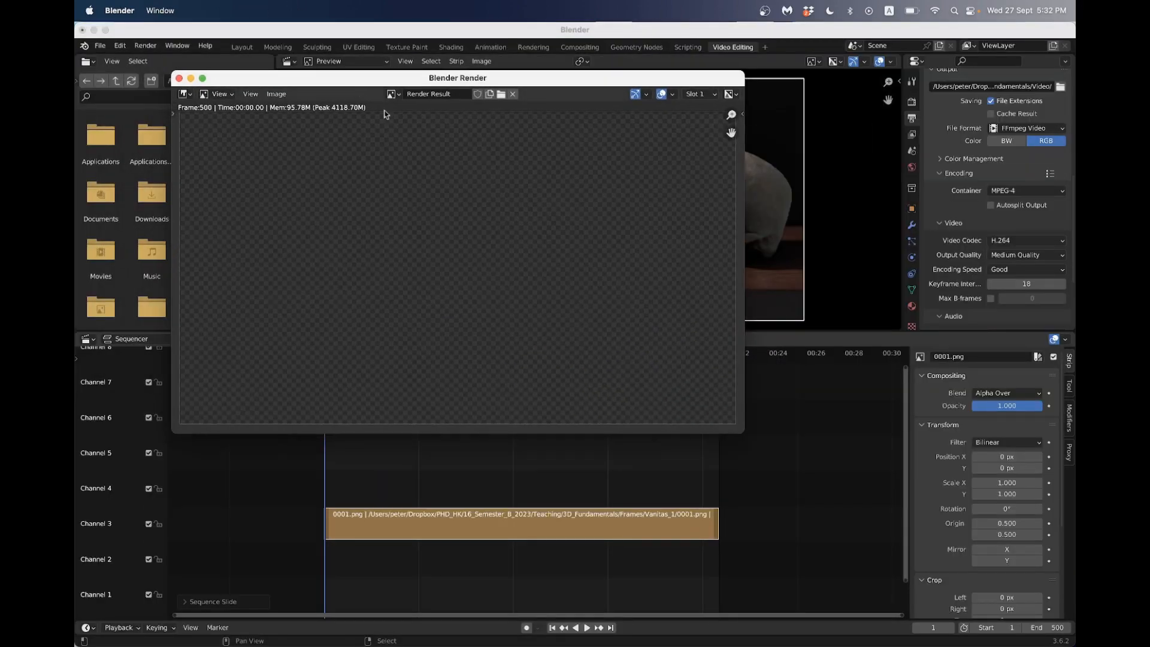
key(Escape)
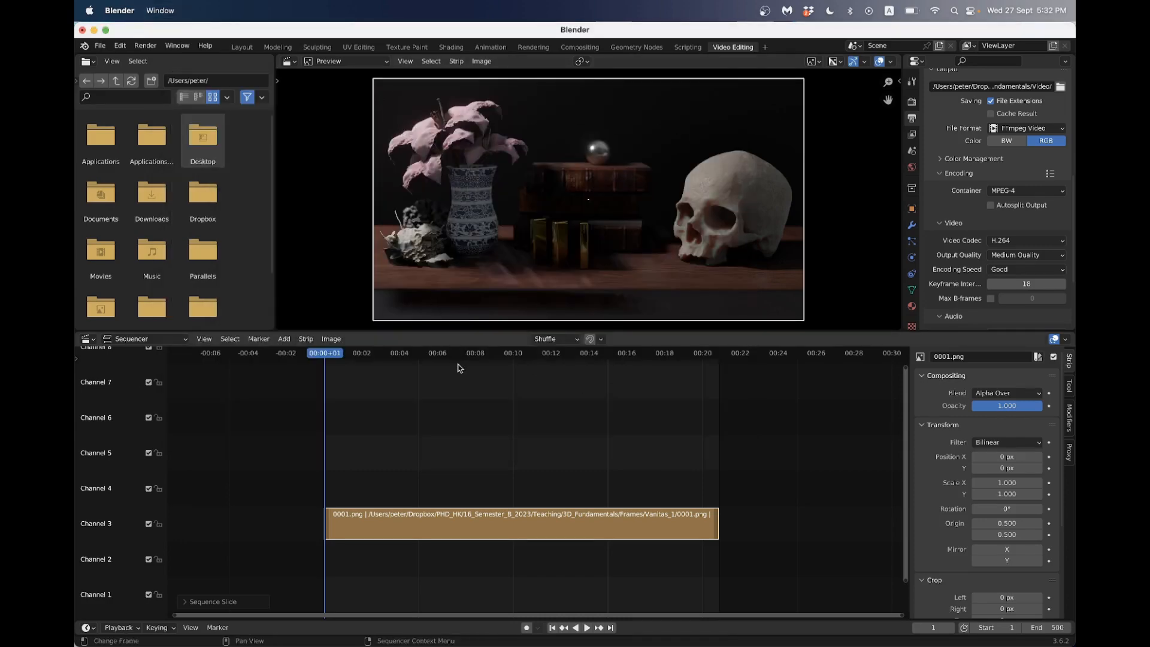
drag(458, 367, 423, 364)
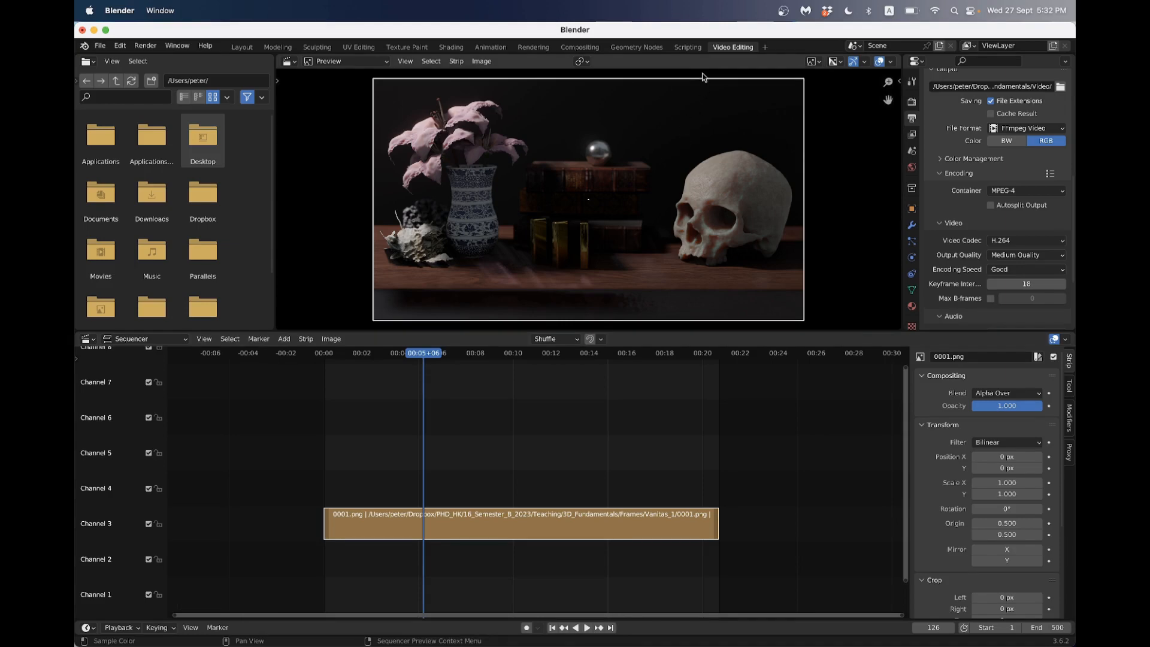
In the Layout workspace, give the default cube's material a green base color and show the viewport in rendered shading
click(242, 48)
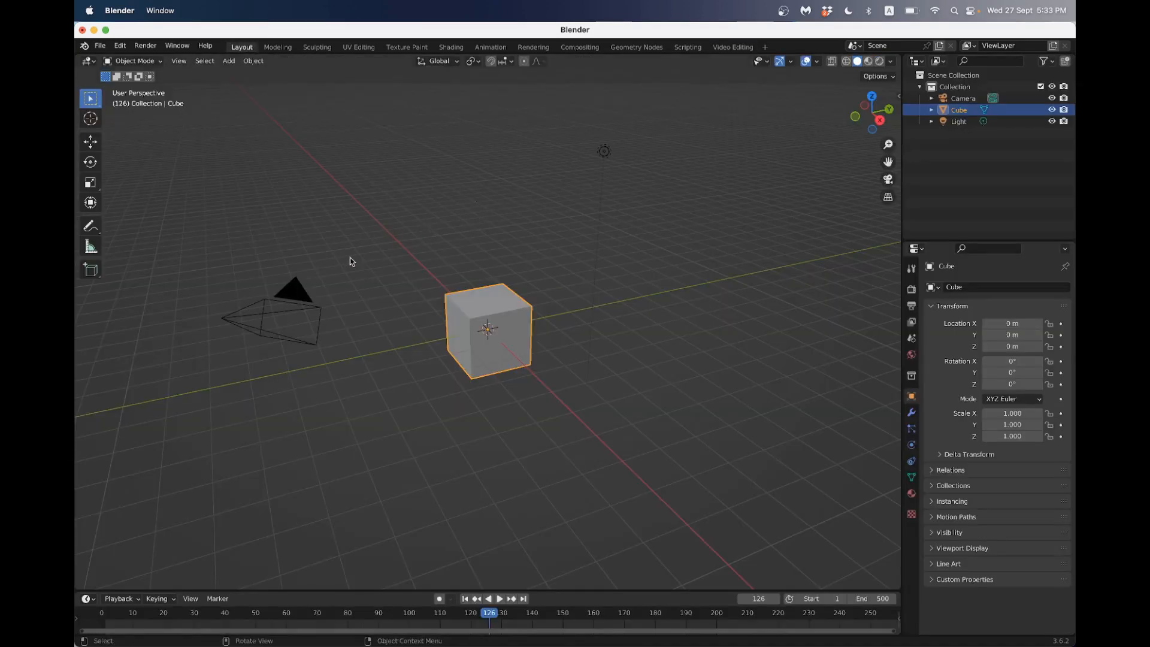
click(301, 289)
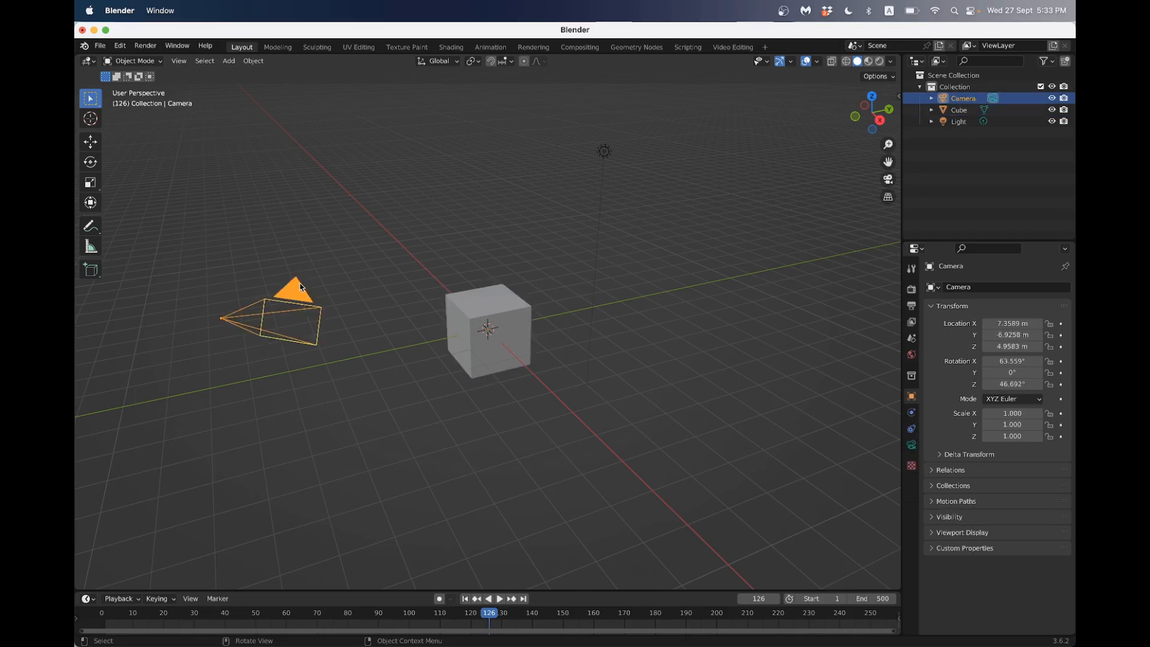
click(504, 326)
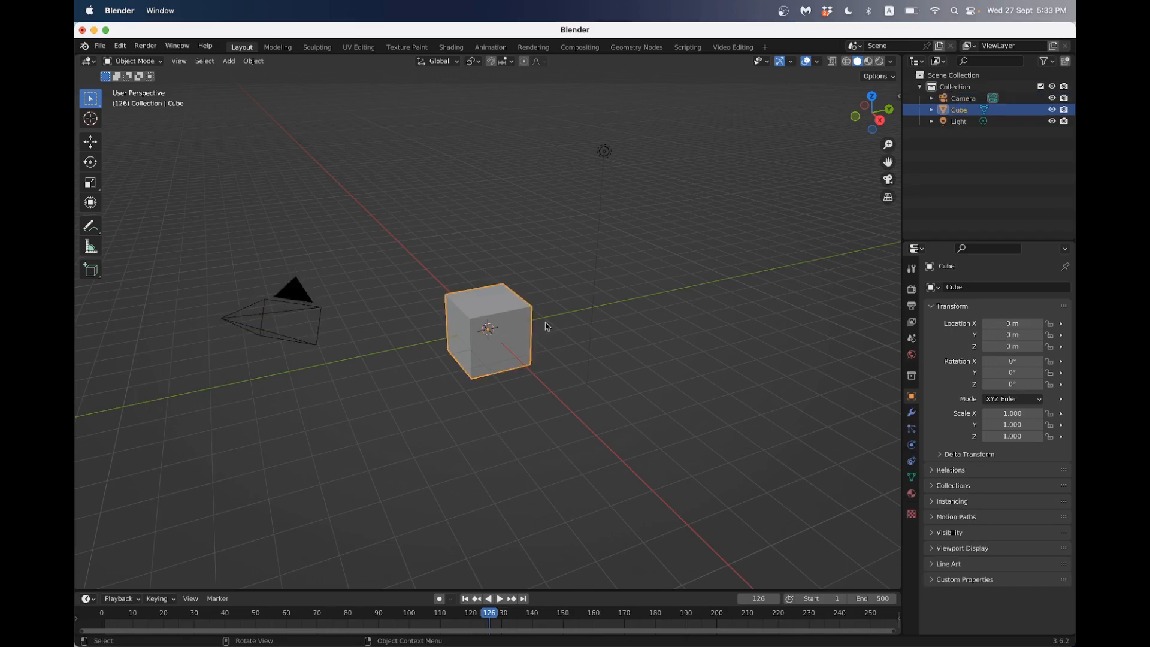
click(911, 493)
click(1042, 459)
click(969, 316)
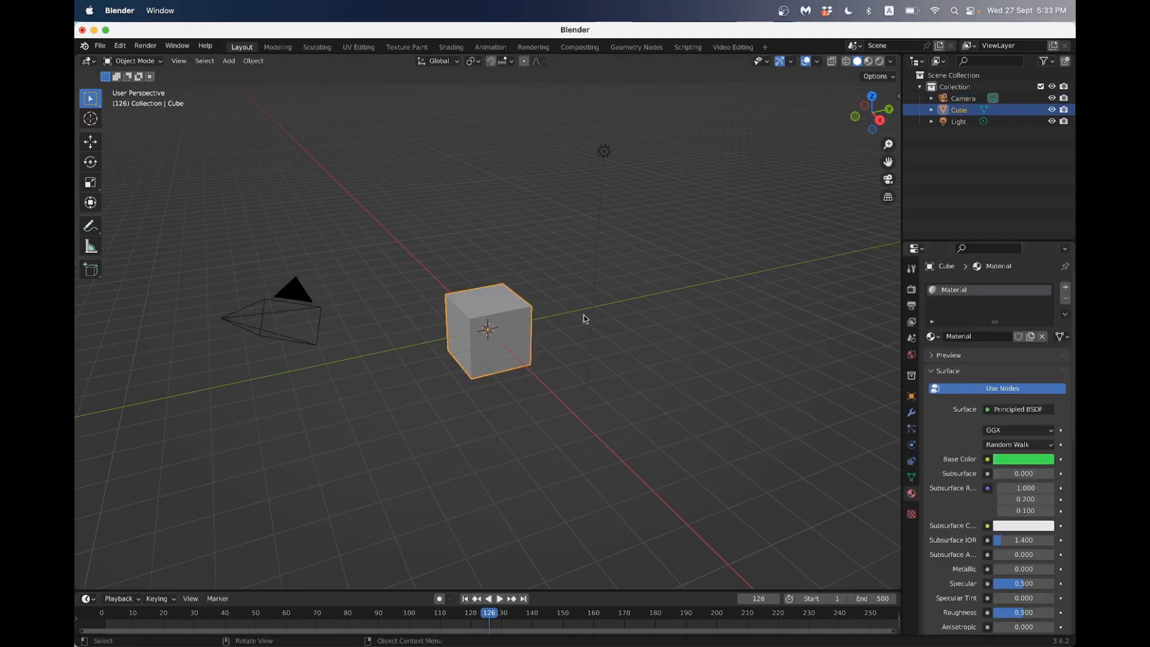
click(879, 61)
Duplicate the green cube three times, placing the copies below, beside and above the original
key(shift+d)
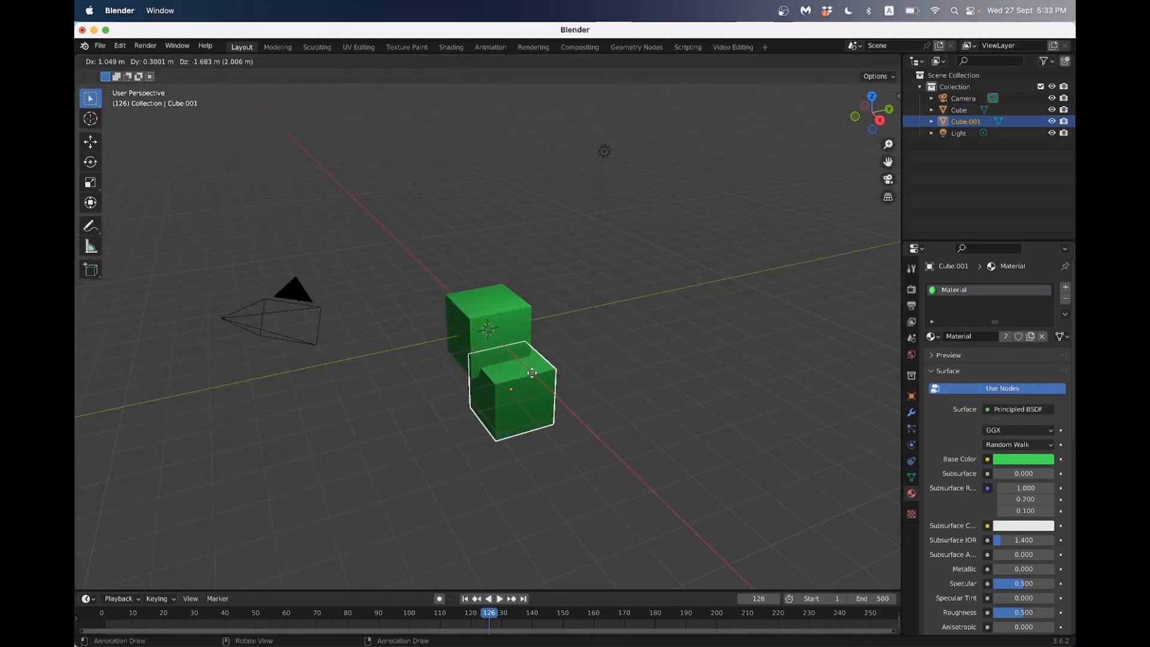
click(527, 365)
key(shift+d)
click(457, 280)
key(shift+d)
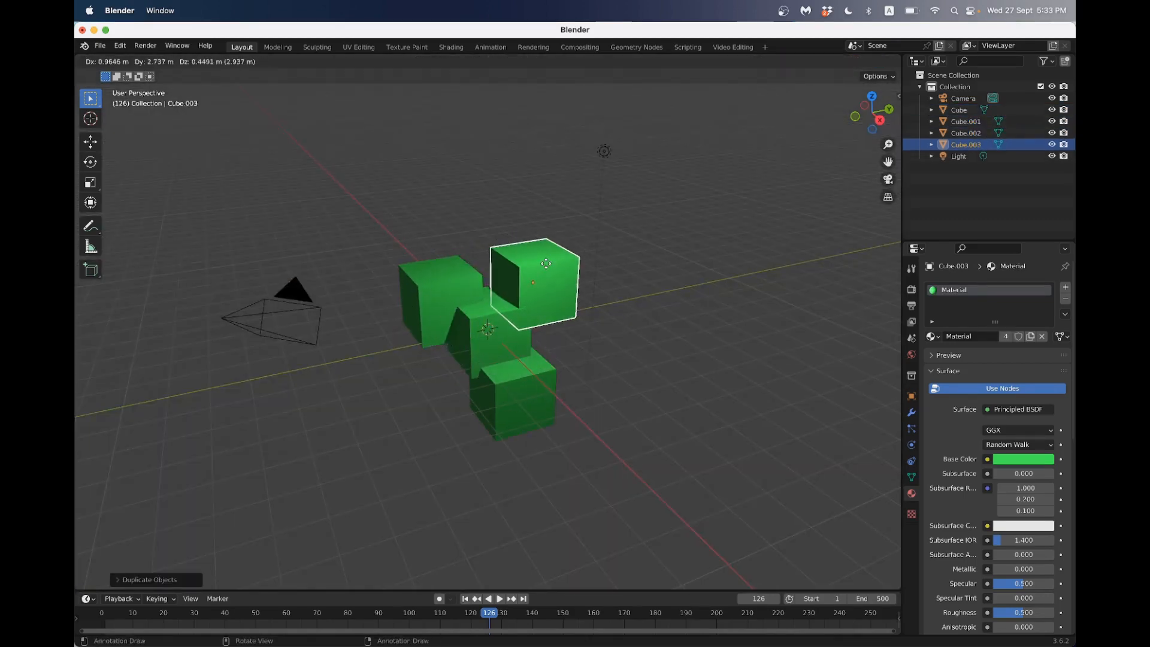
click(549, 263)
middle_drag(549, 263, 578, 260)
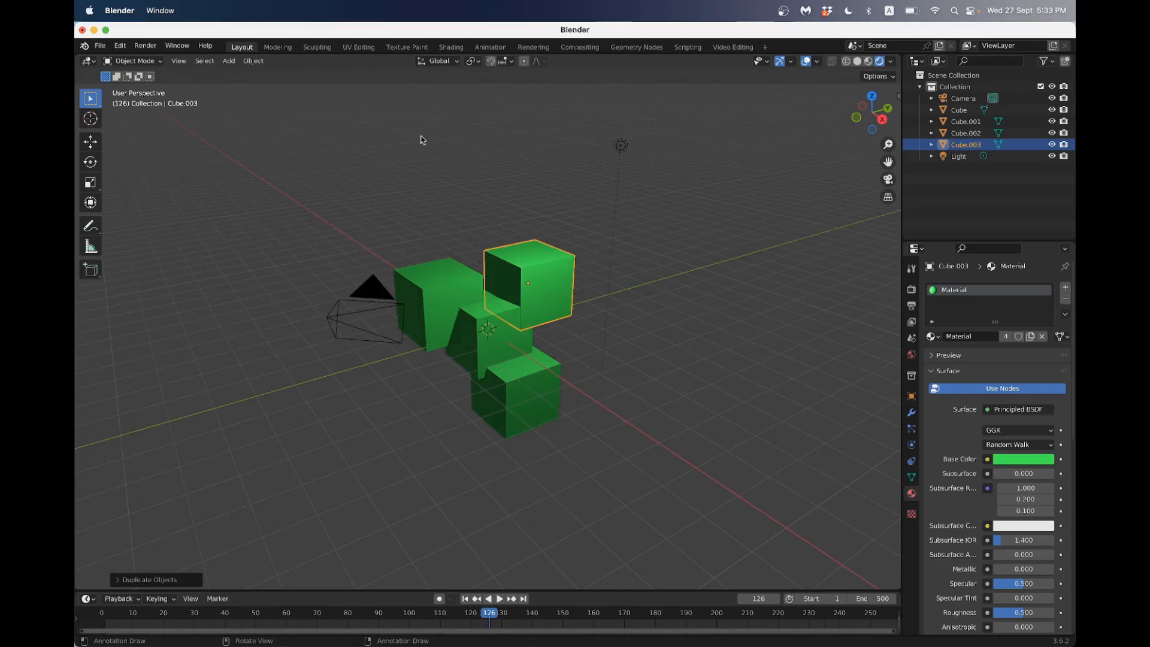
Switch to the Animation workspace and set its camera view to rendered shading
click(490, 47)
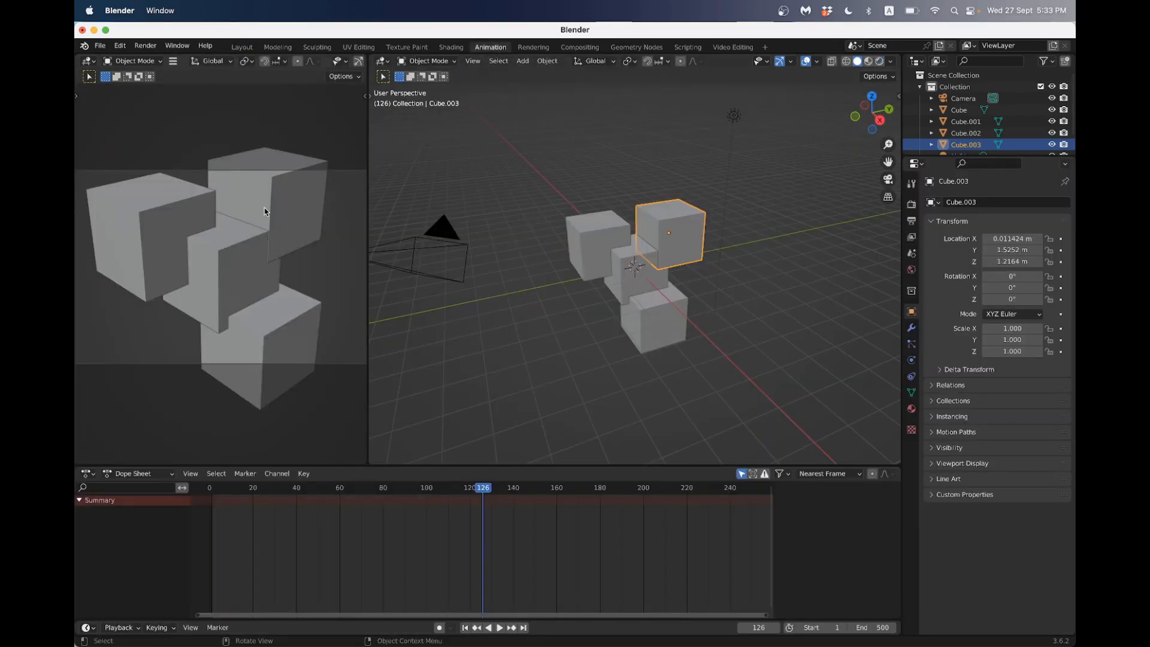
key(z)
click(265, 166)
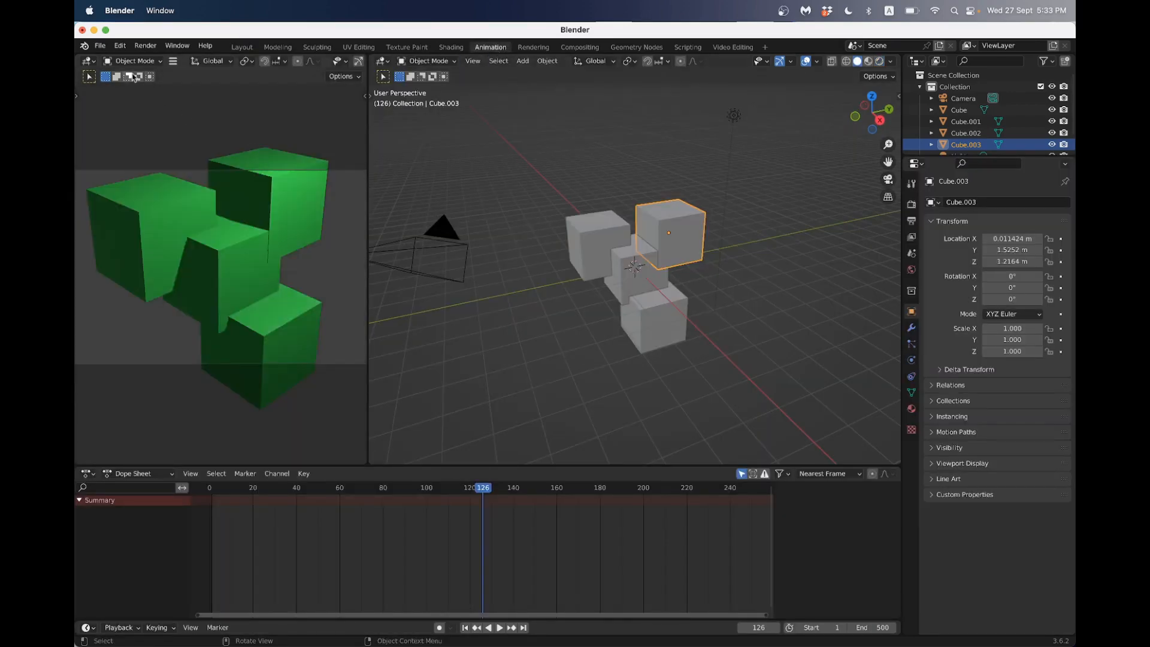
Render the current frame as a still image, inspect the result beside the camera view and close the render window
click(145, 46)
click(151, 58)
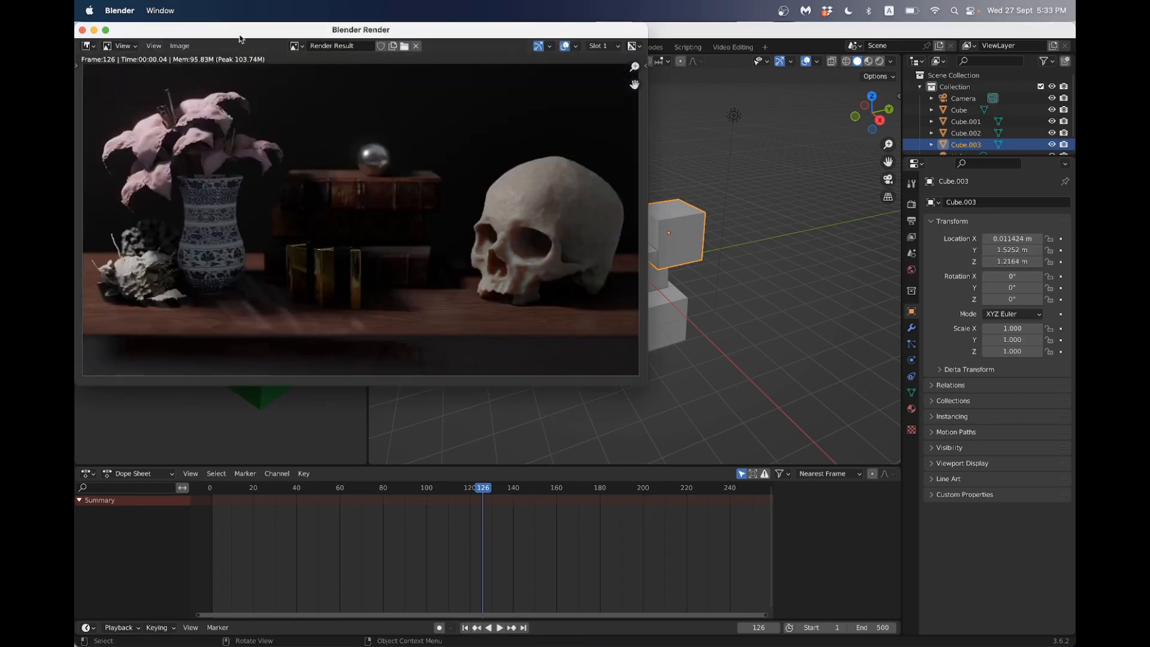
drag(264, 31, 543, 103)
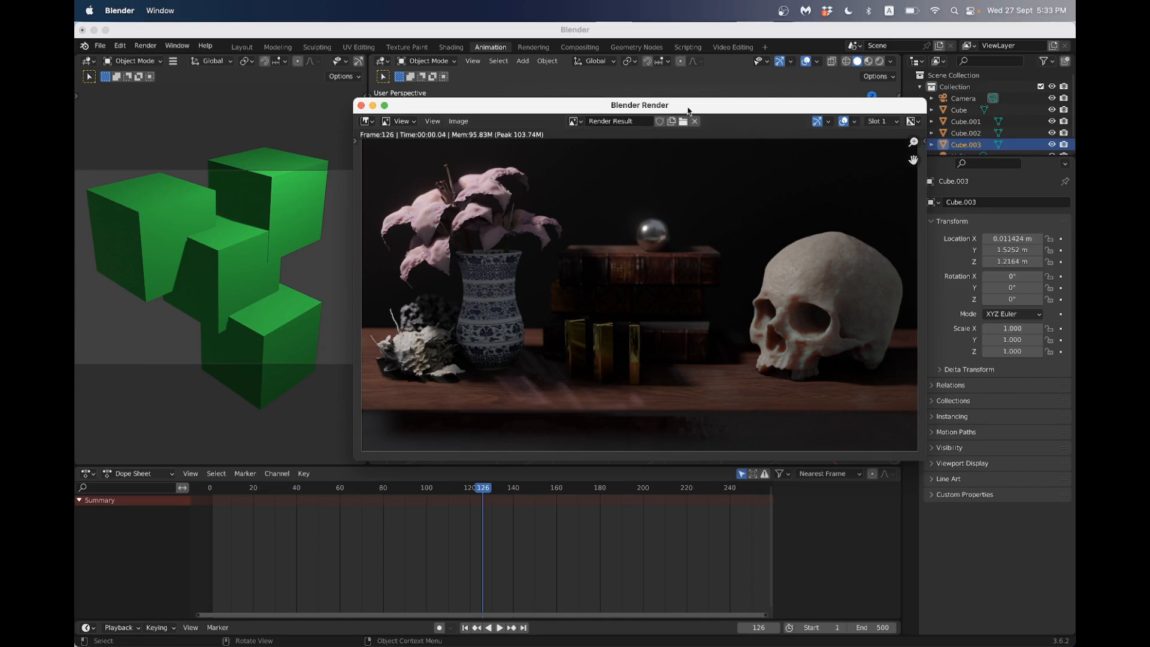
drag(689, 111, 573, 108)
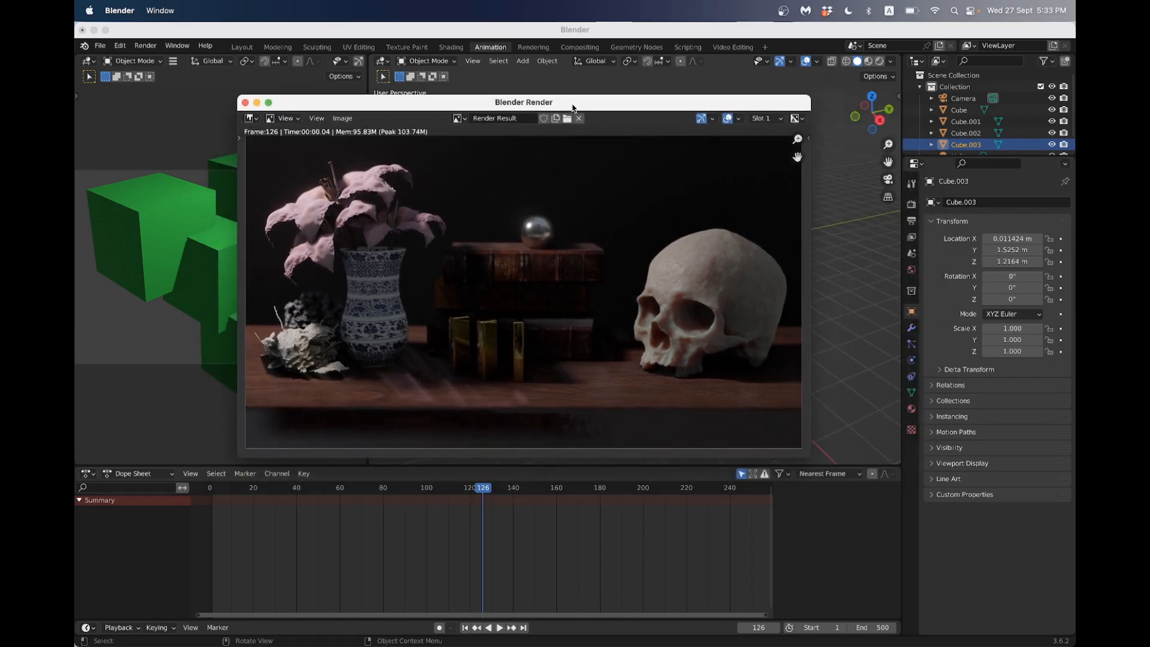
click(244, 103)
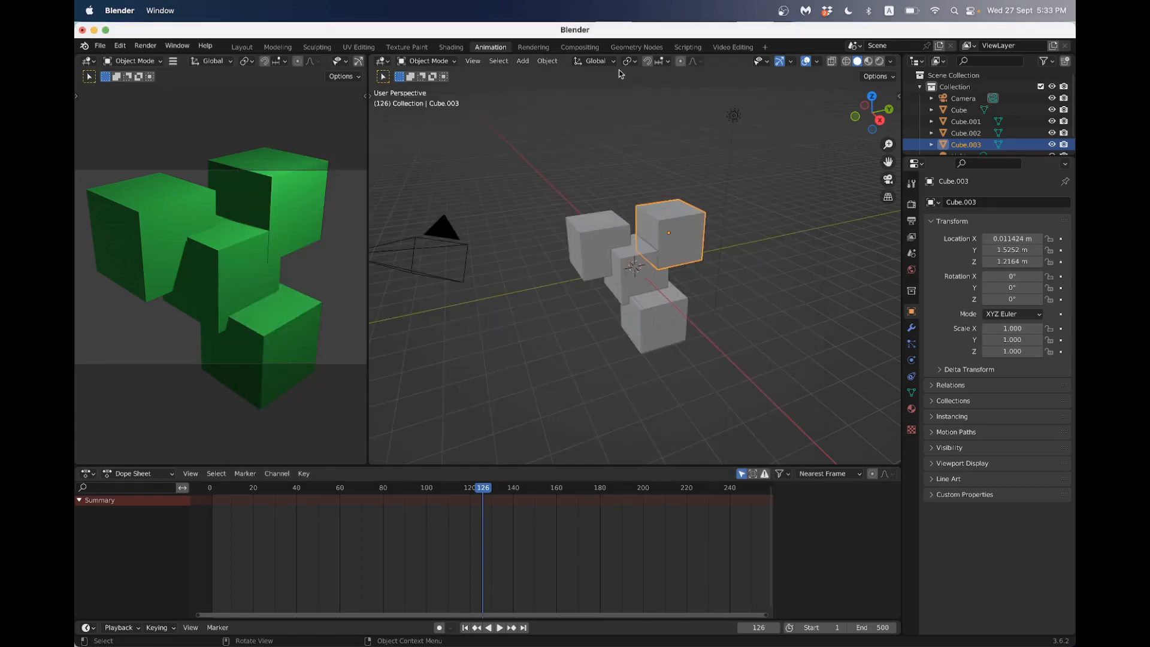
Save the project as vanitas_video_editor.blend in the Blender_Project_Files folder
click(100, 46)
click(127, 133)
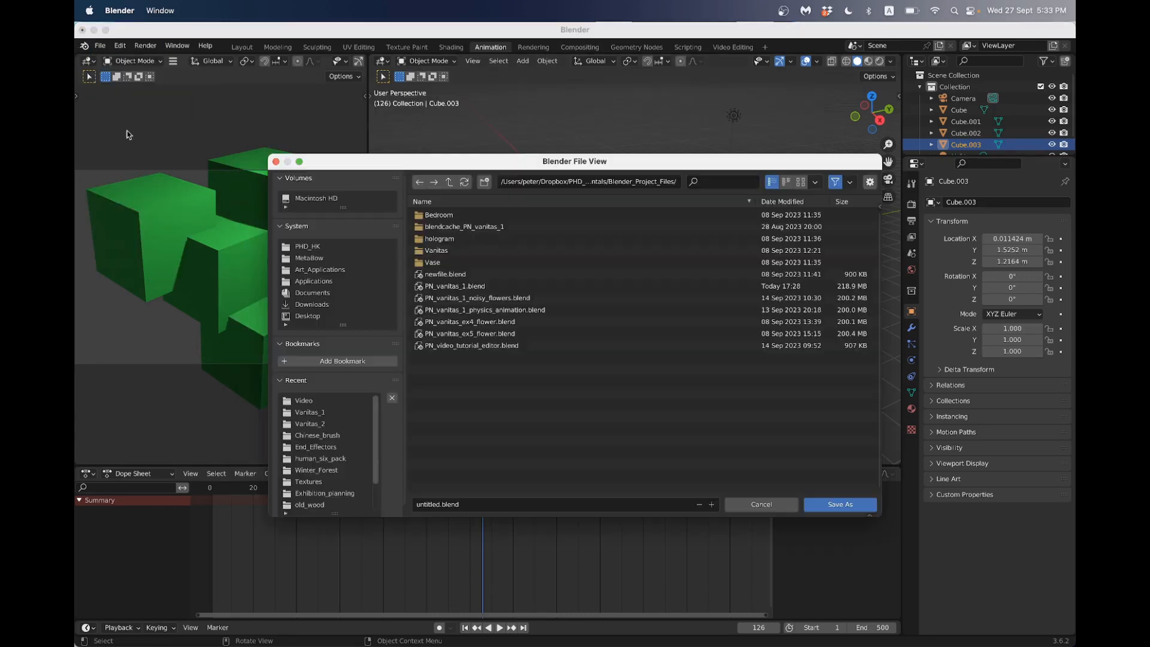
click(478, 503)
text(va)
click(836, 505)
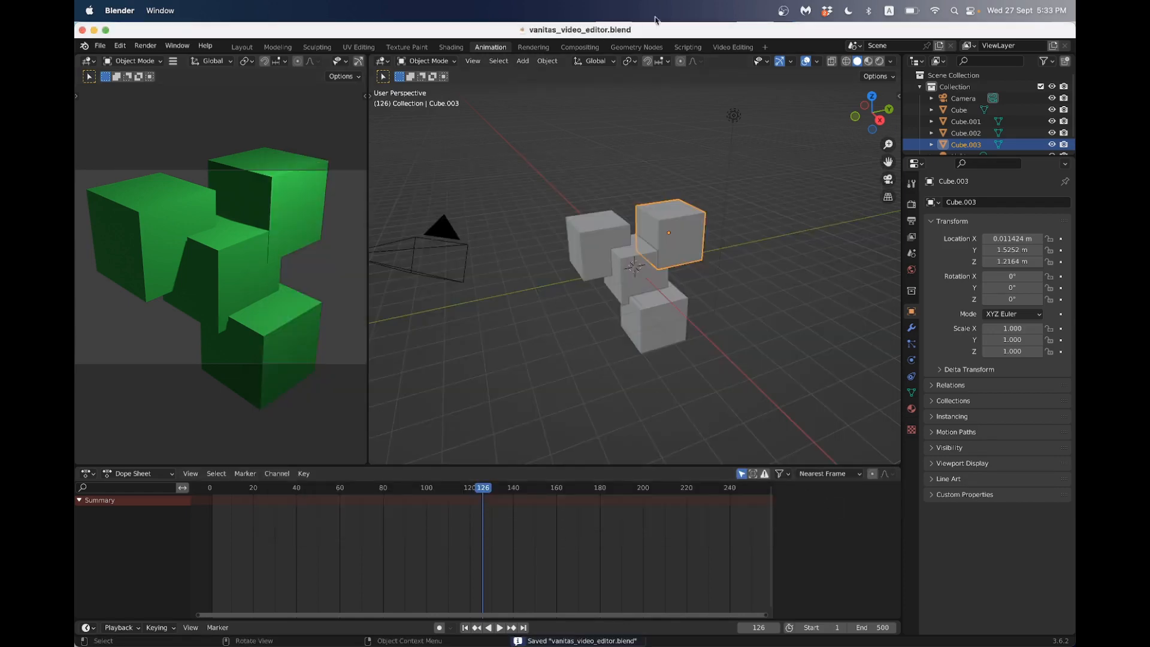
Return to the Video Editing workspace, enlarge the preview area and set the scene's end frame to 1000
click(728, 47)
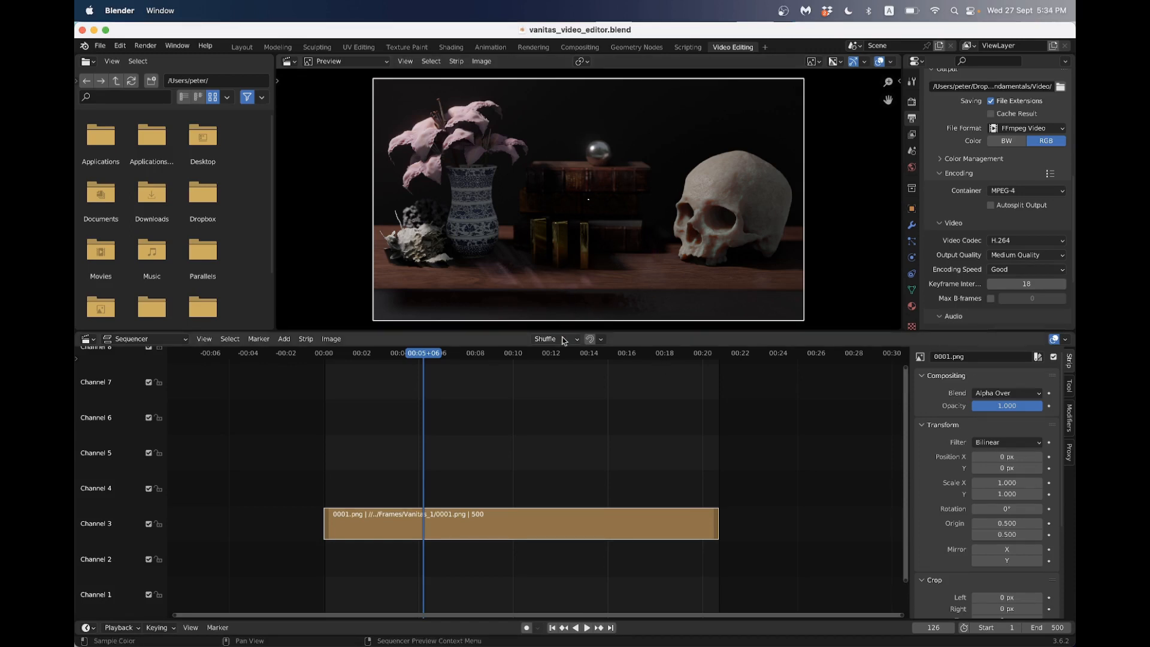
drag(501, 330, 500, 442)
scroll(495, 522, down, 5)
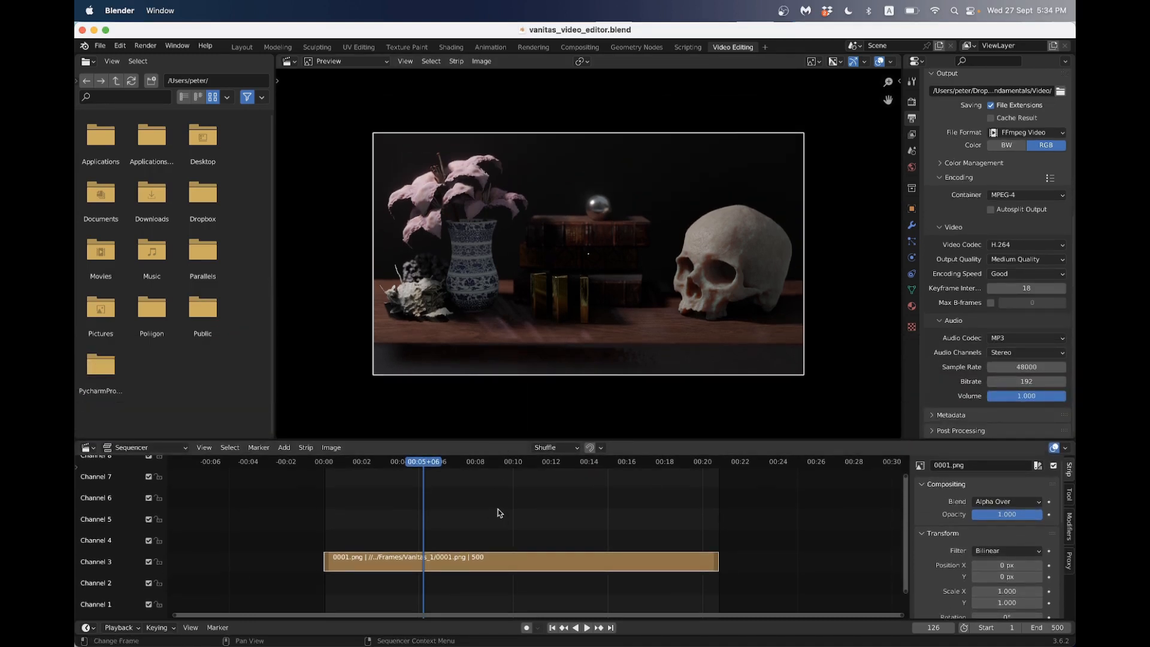
click(1049, 628)
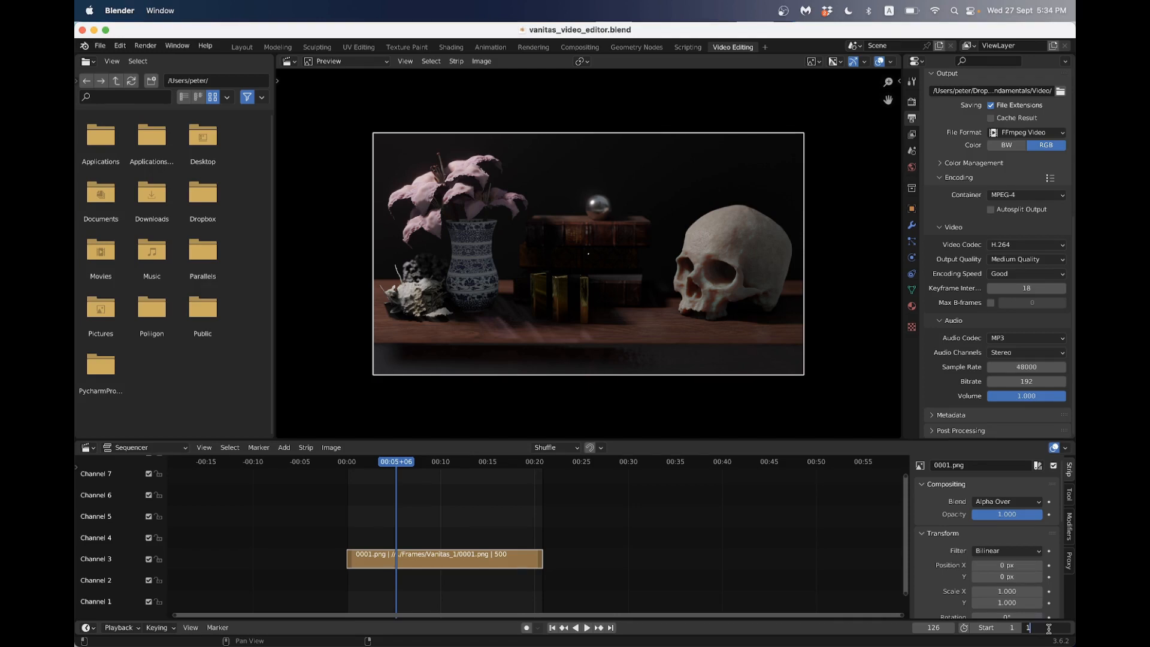
text(1000)
key(Return)
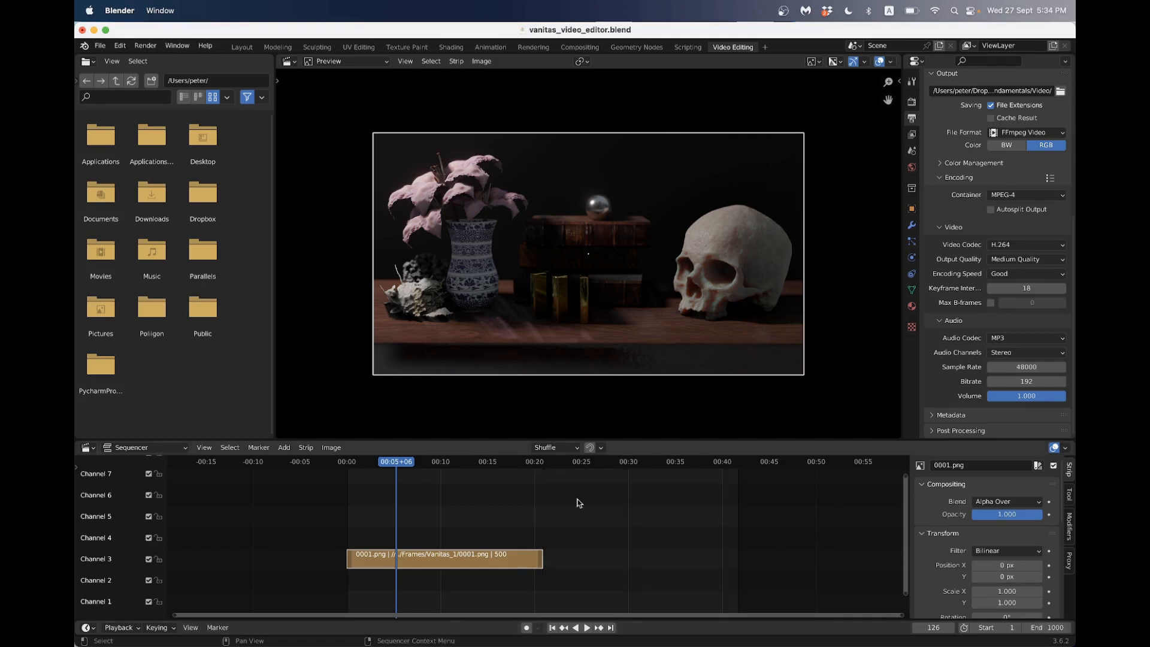
Duplicate the image sequence strip directly after the original in channel 3 and scrub to frame 641 in the copy
key(shift+d)
click(641, 567)
key(Home)
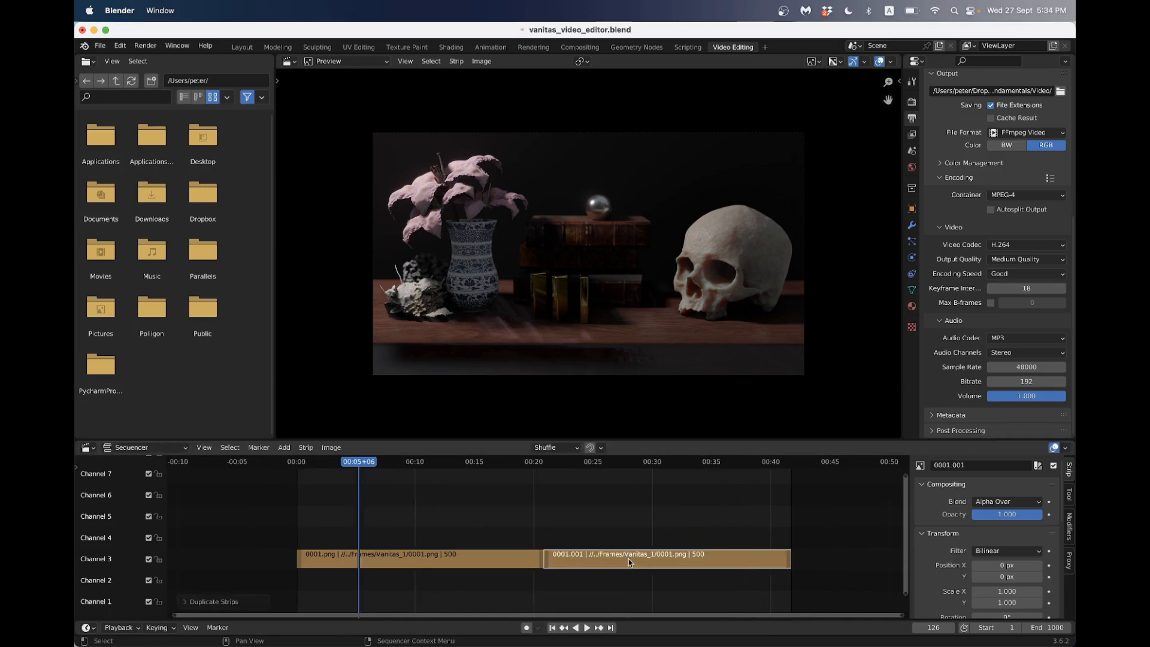
drag(372, 469, 613, 469)
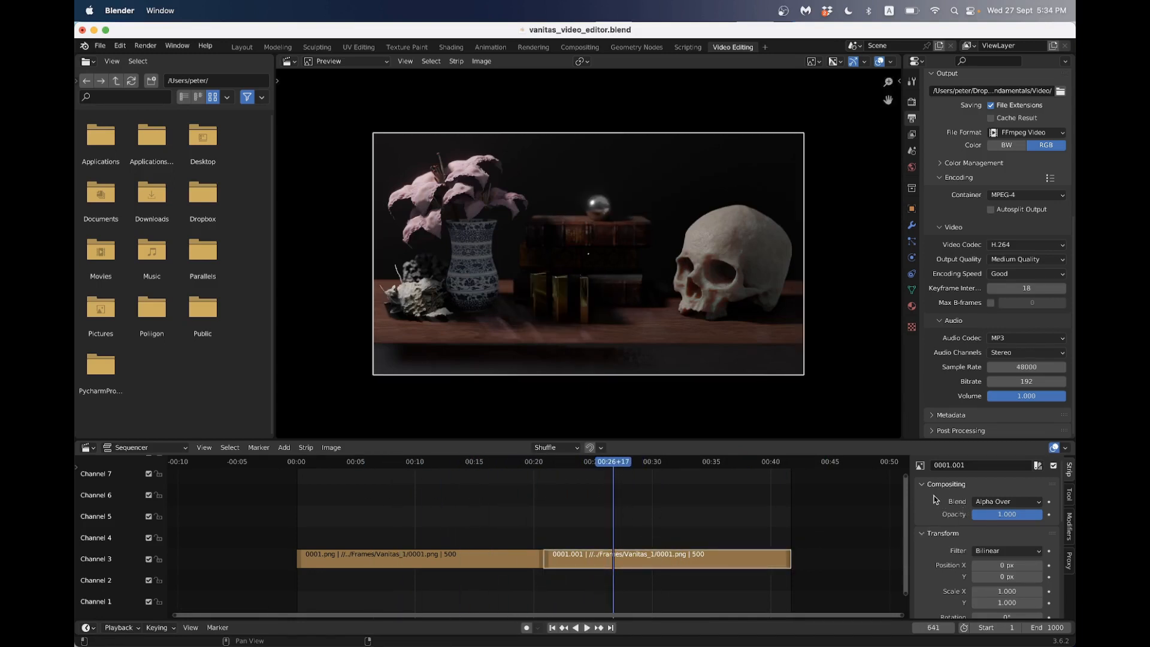
Enable Reverse Frames for the duplicated strip and scrub through the sequence to check the reversed playback
scroll(936, 503, down, 8)
scroll(932, 509, up, 8)
drag(923, 483, 925, 532)
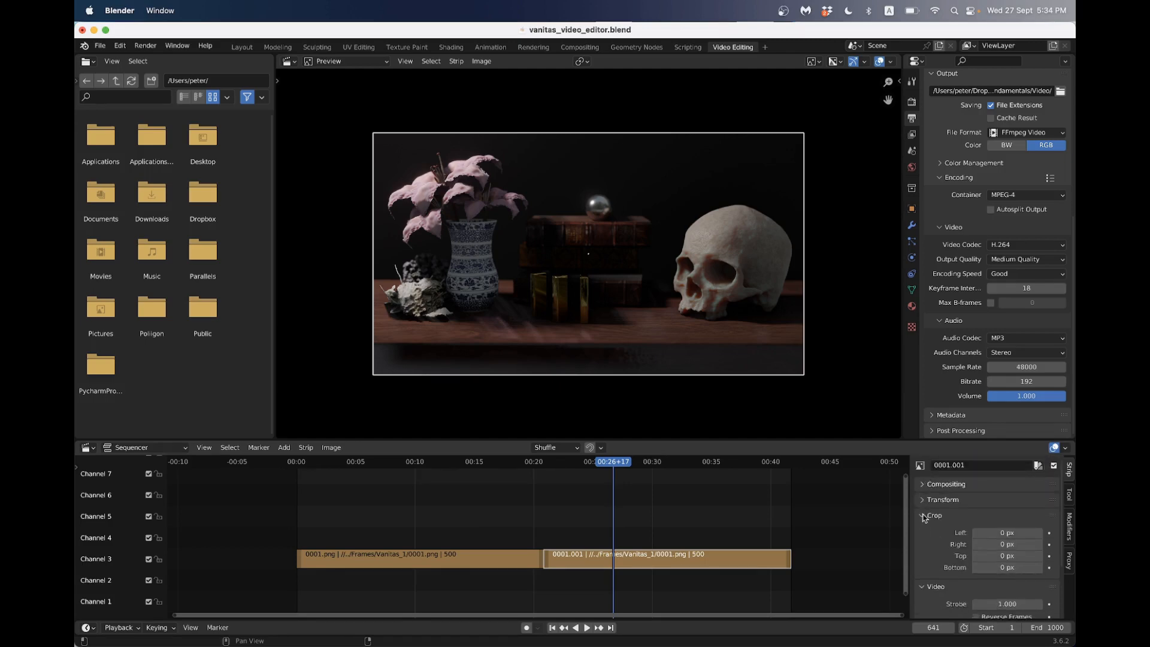
click(923, 516)
click(976, 561)
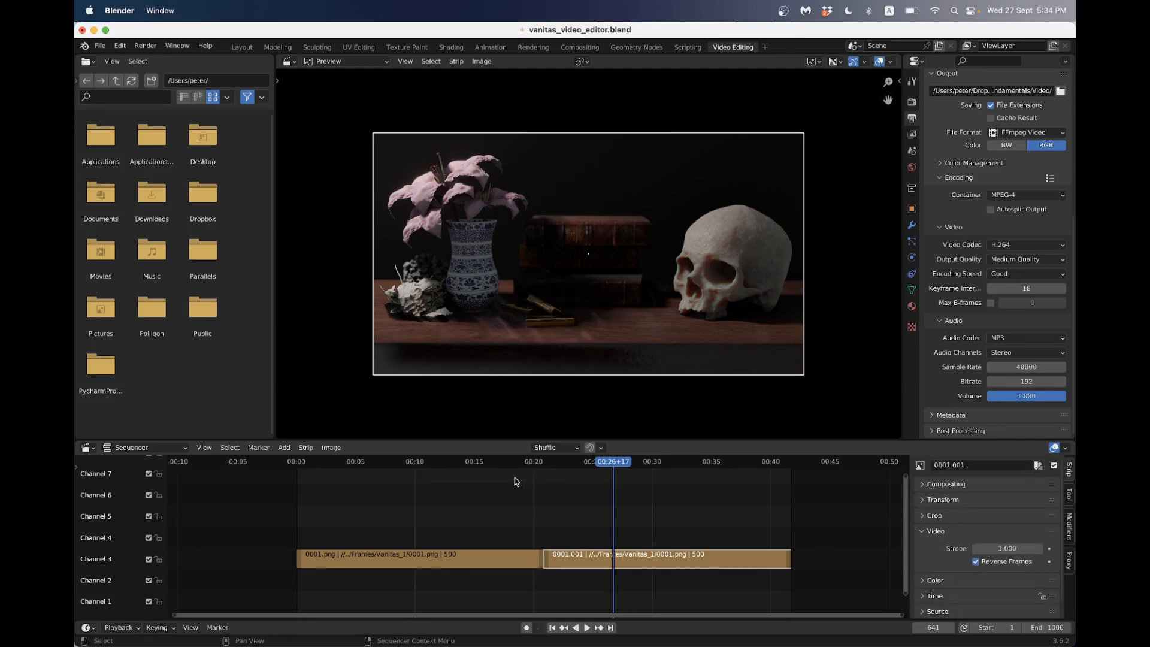
drag(473, 466, 723, 546)
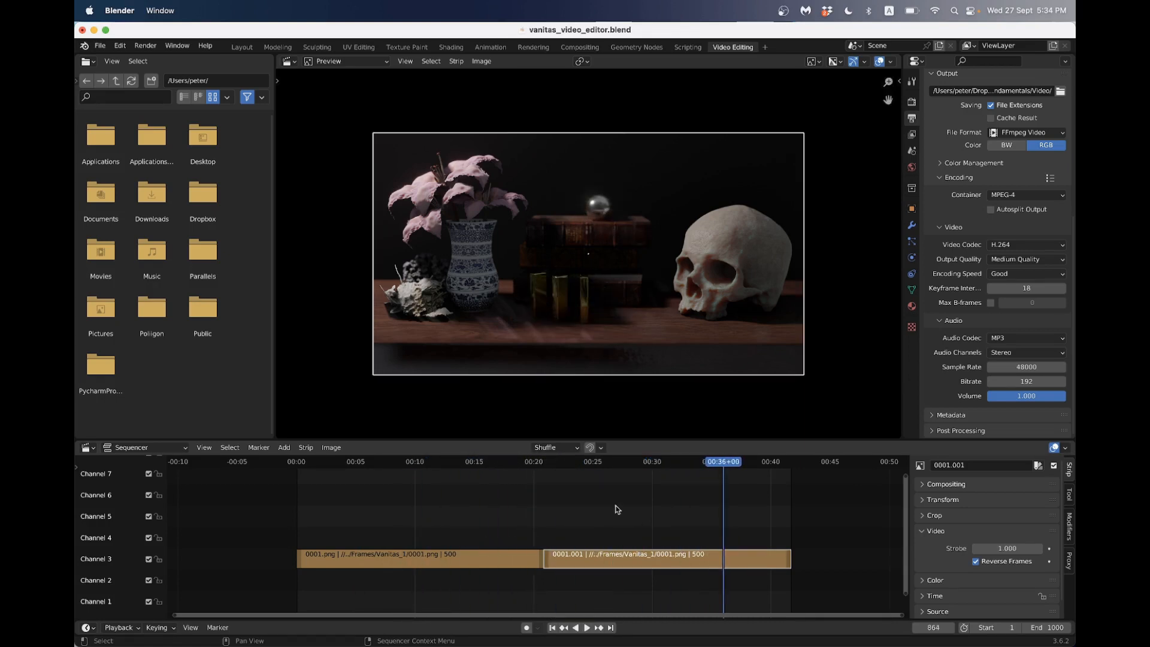